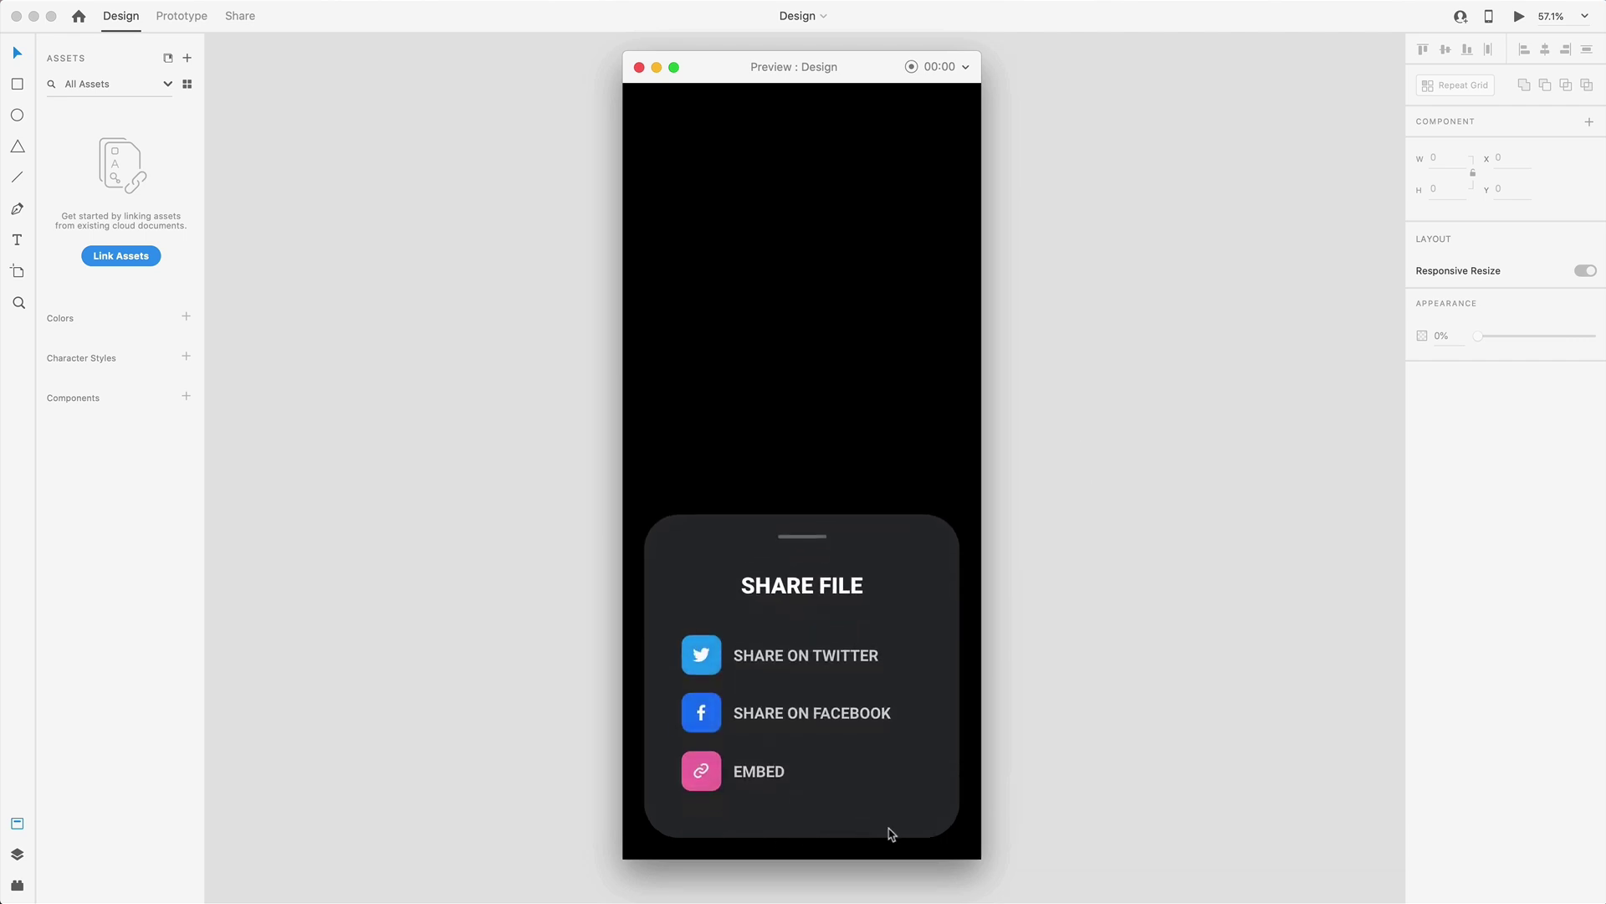
# Step: Scroll the expanded share sheet's options in the preview, then collapse it to its bar
pyautogui.scroll(-3, 800, 718)
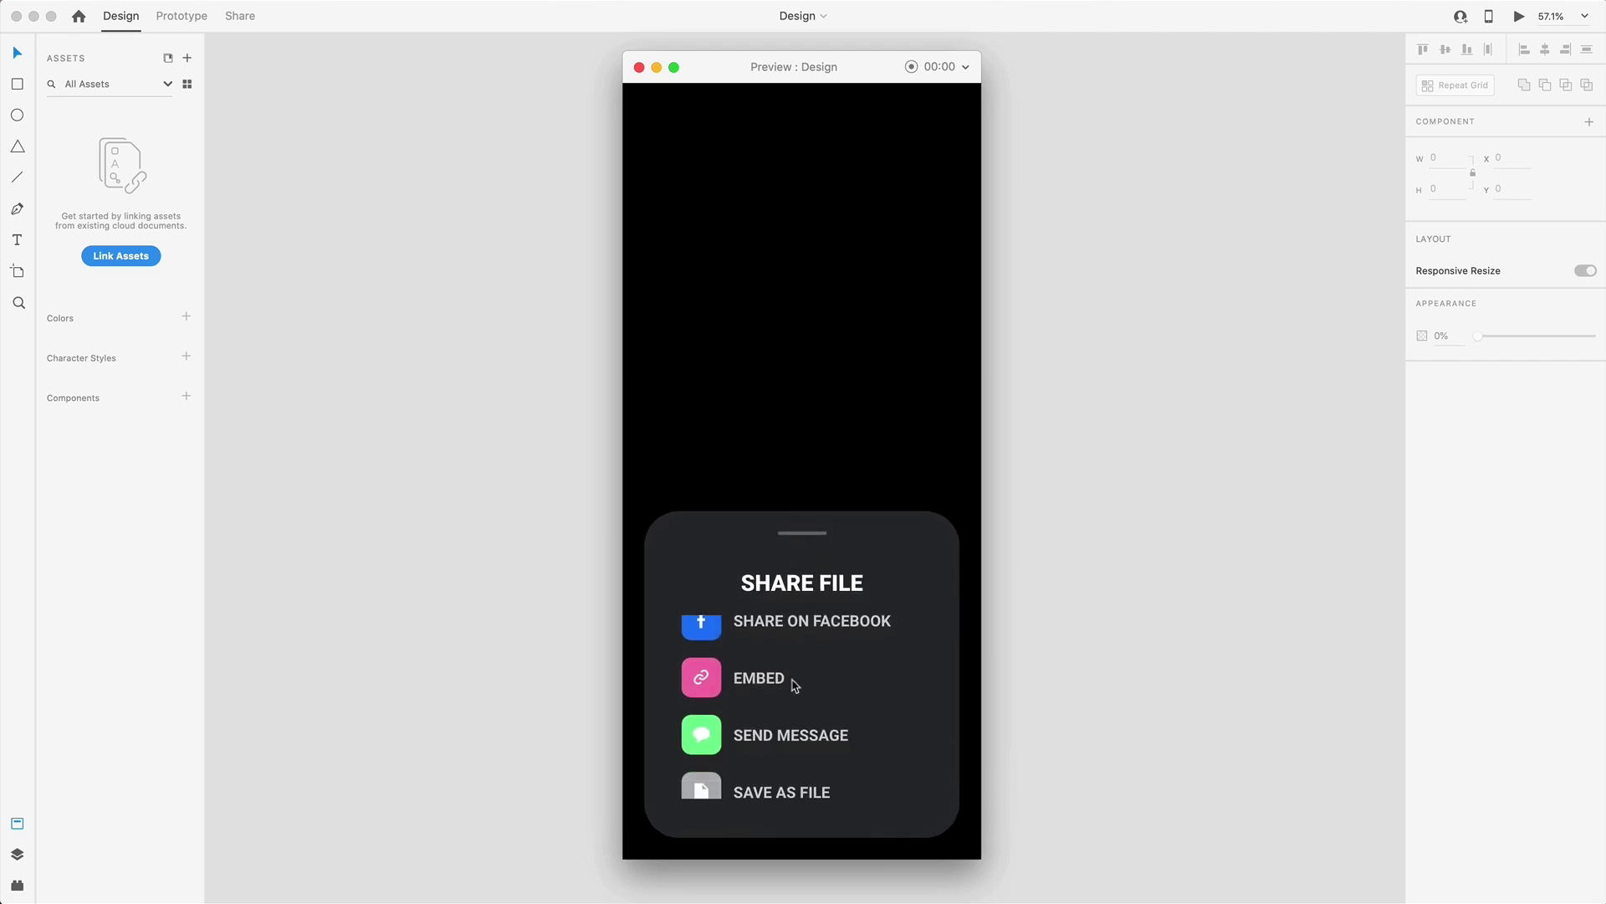
pyautogui.scroll(3, 794, 695)
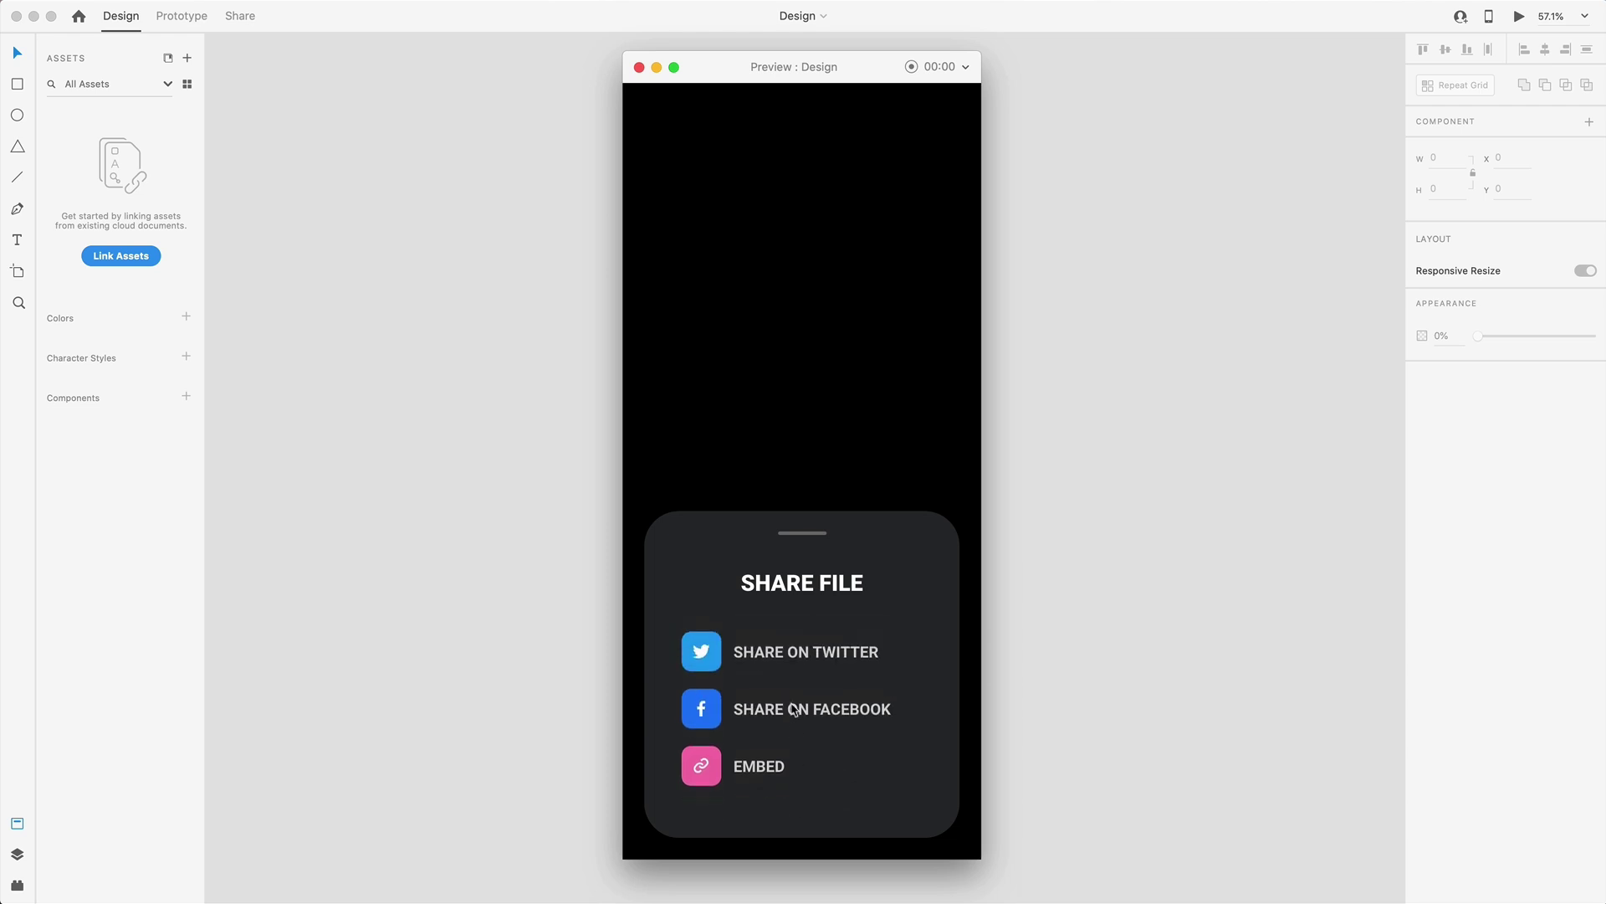
pyautogui.click(806, 548)
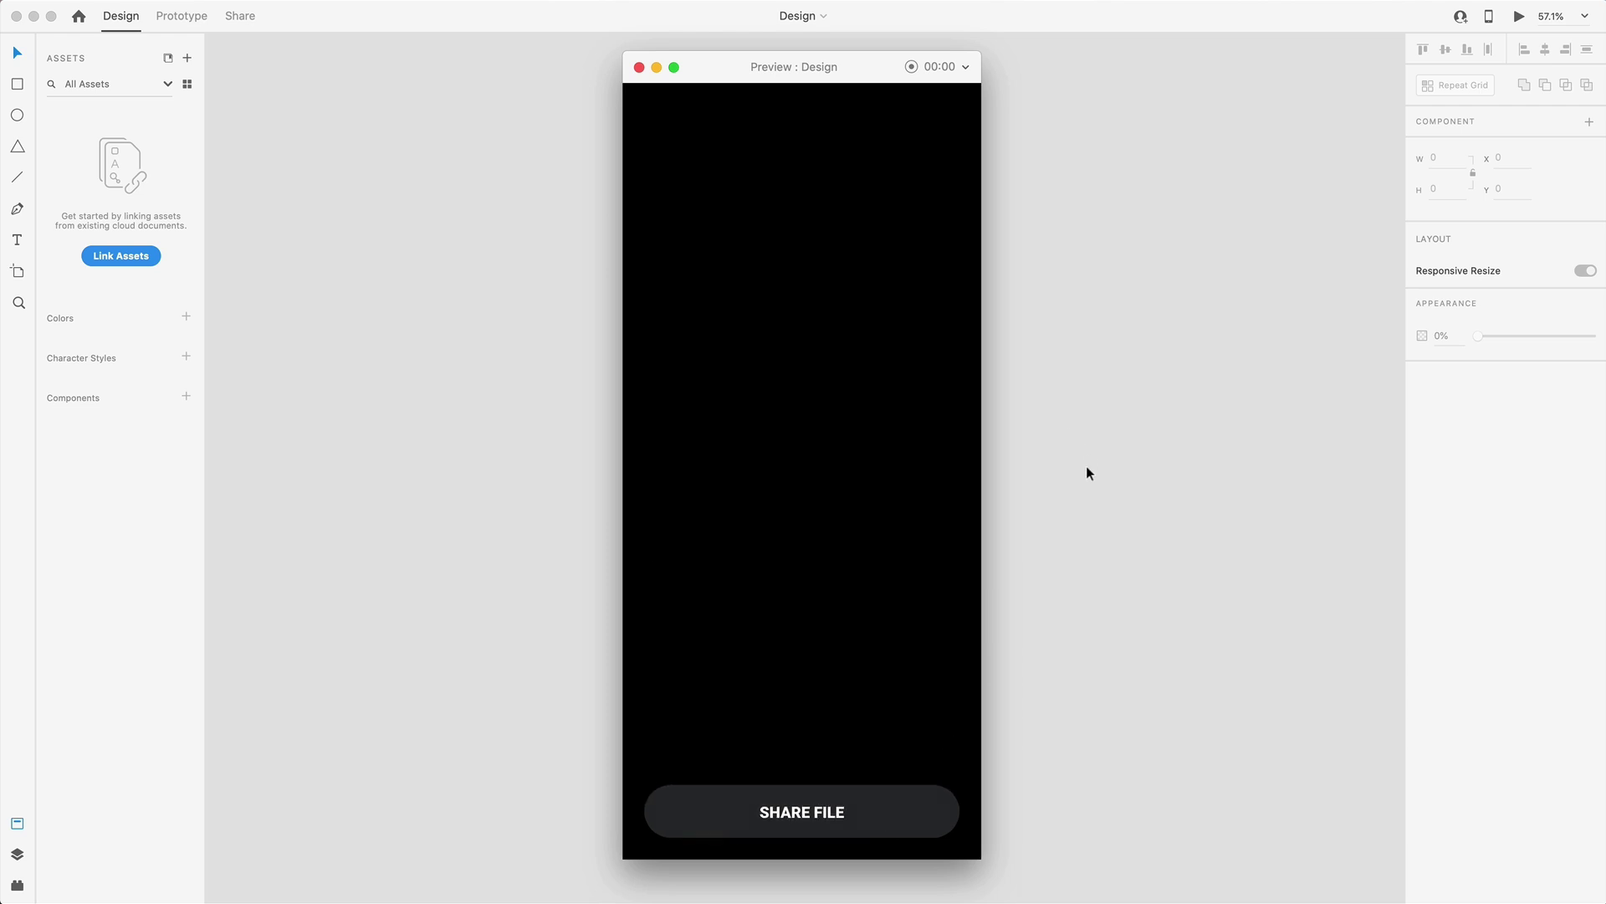
# Step: Expand the SHARE FILE bar again, scroll the options, collapse it and leave the preview
pyautogui.click(824, 831)
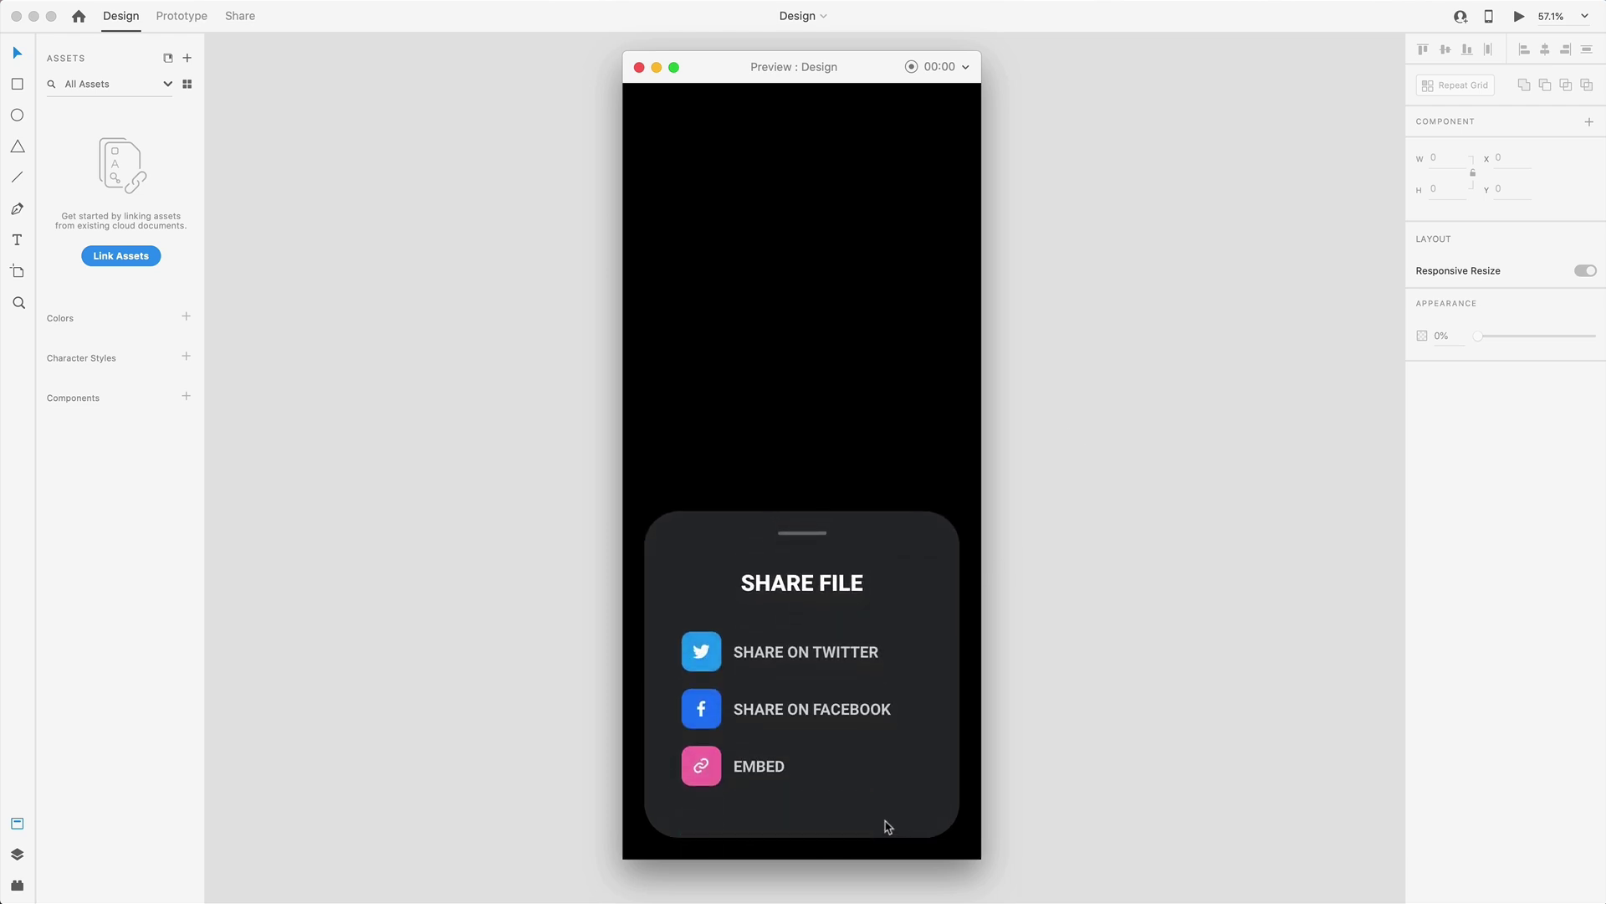
pyautogui.scroll(-3, 804, 717)
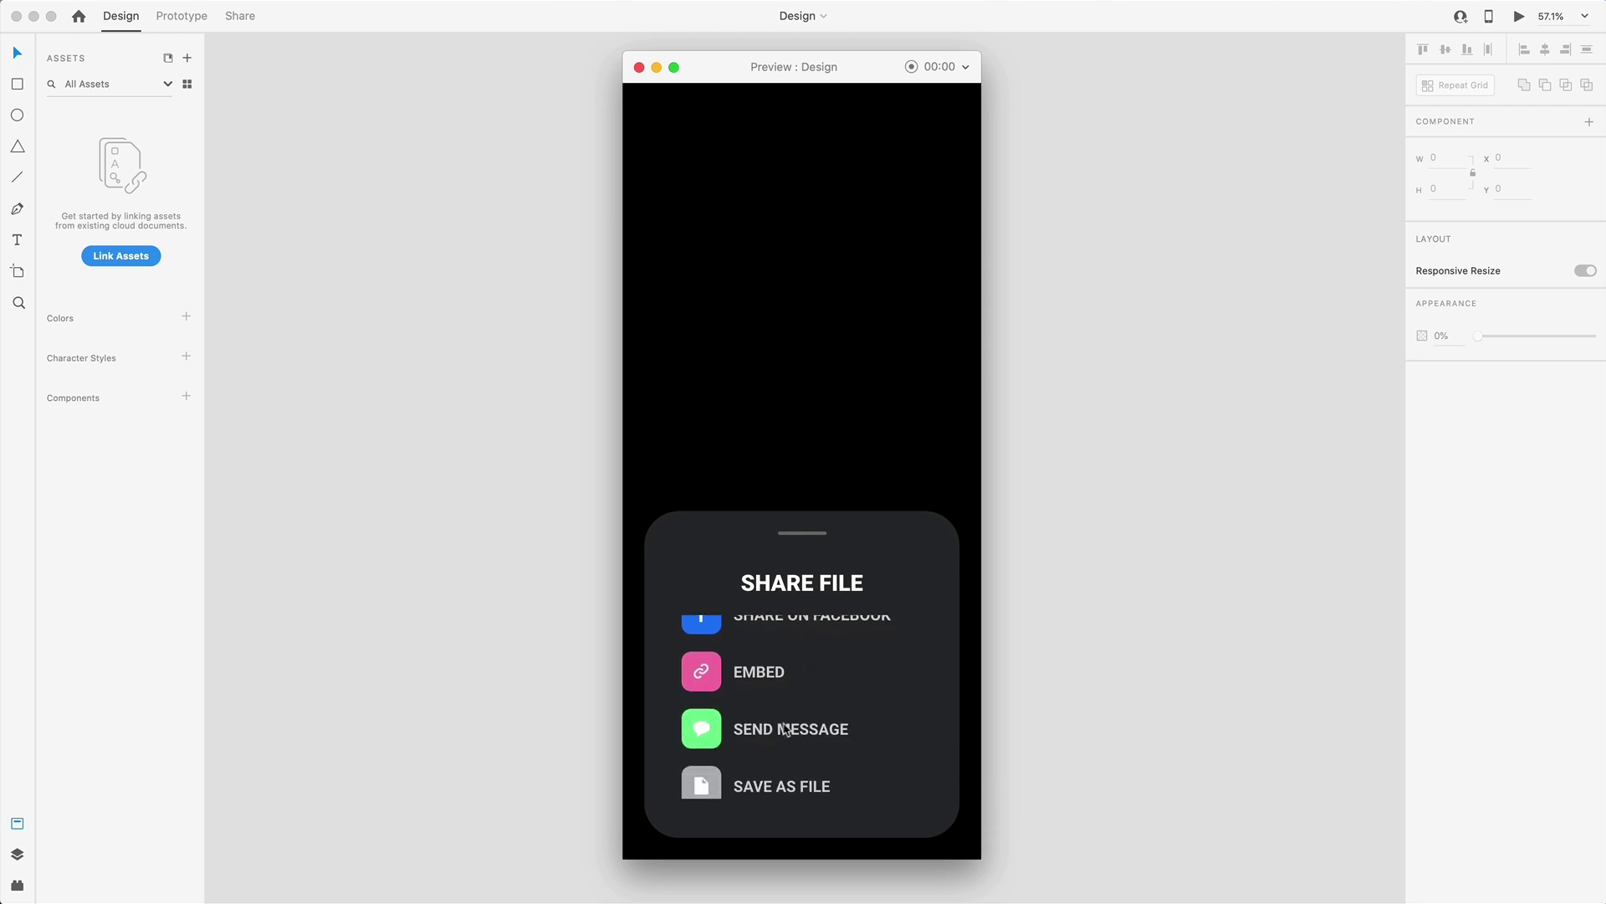
pyautogui.scroll(3, 801, 754)
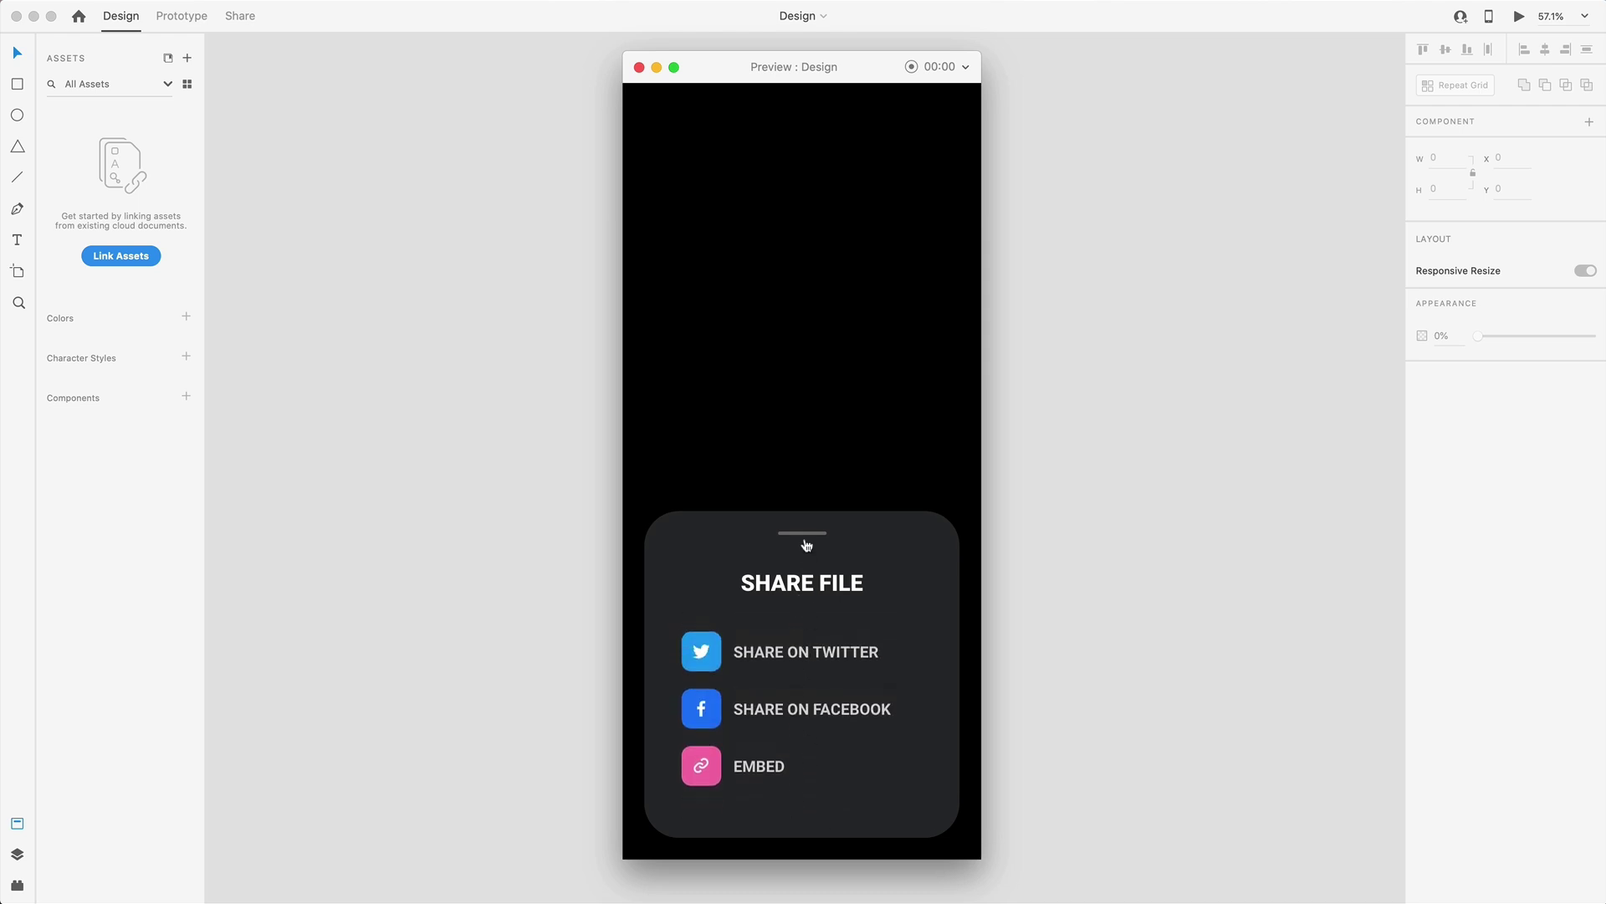
pyautogui.click(806, 589)
pyautogui.click(1280, 289)
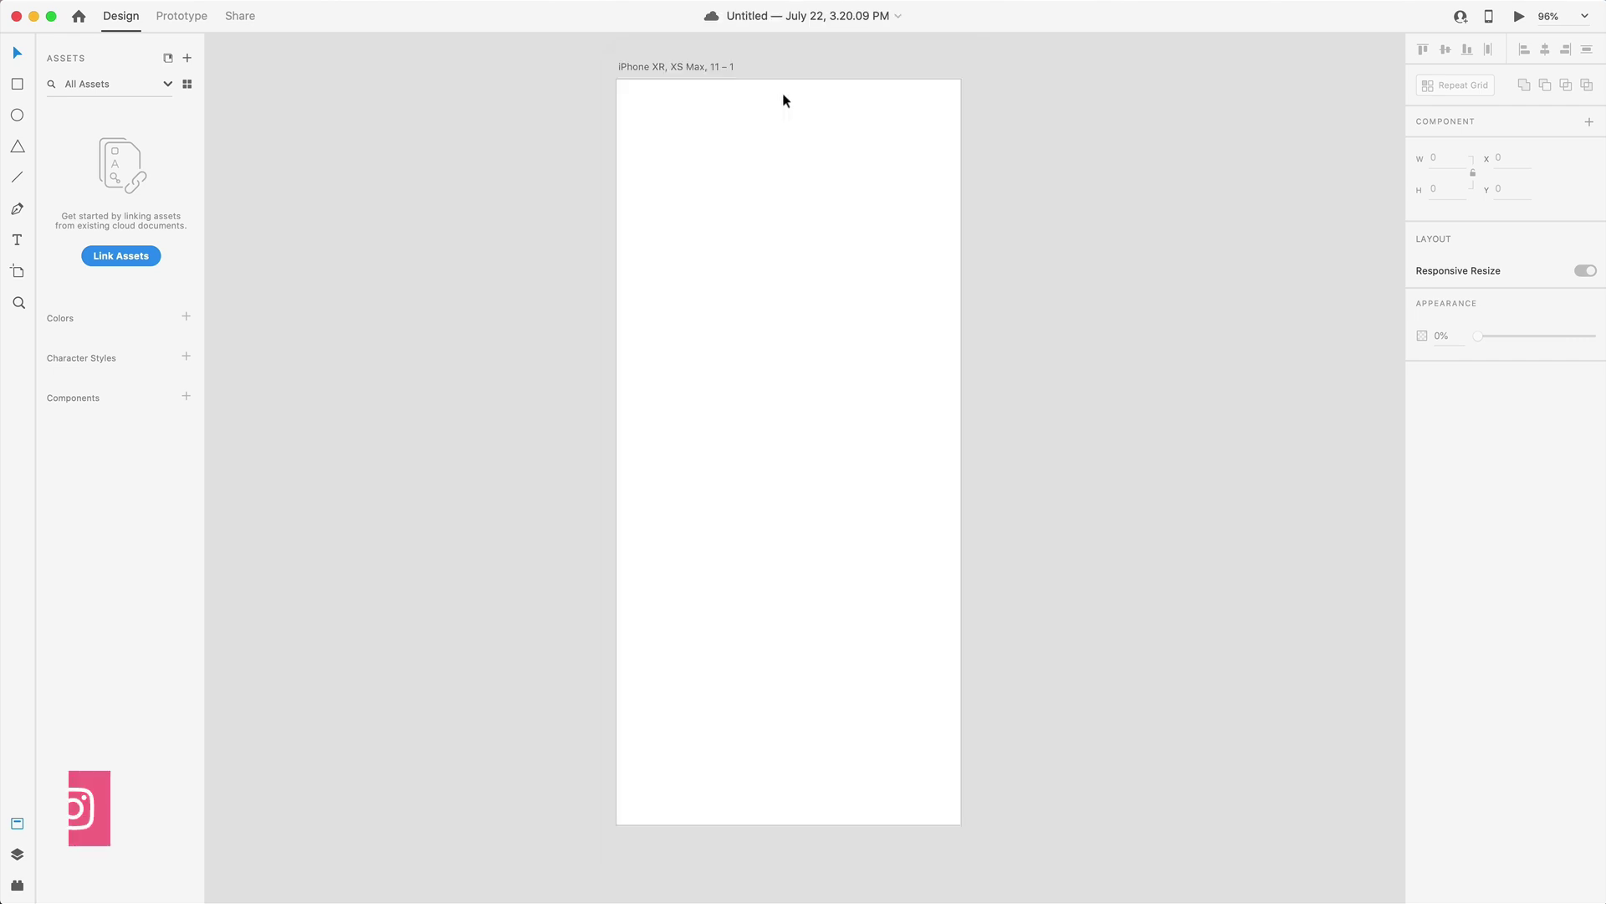
# Step: Check that the iPhone XR/XS Max artboard measures 414×896
pyautogui.click(663, 67)
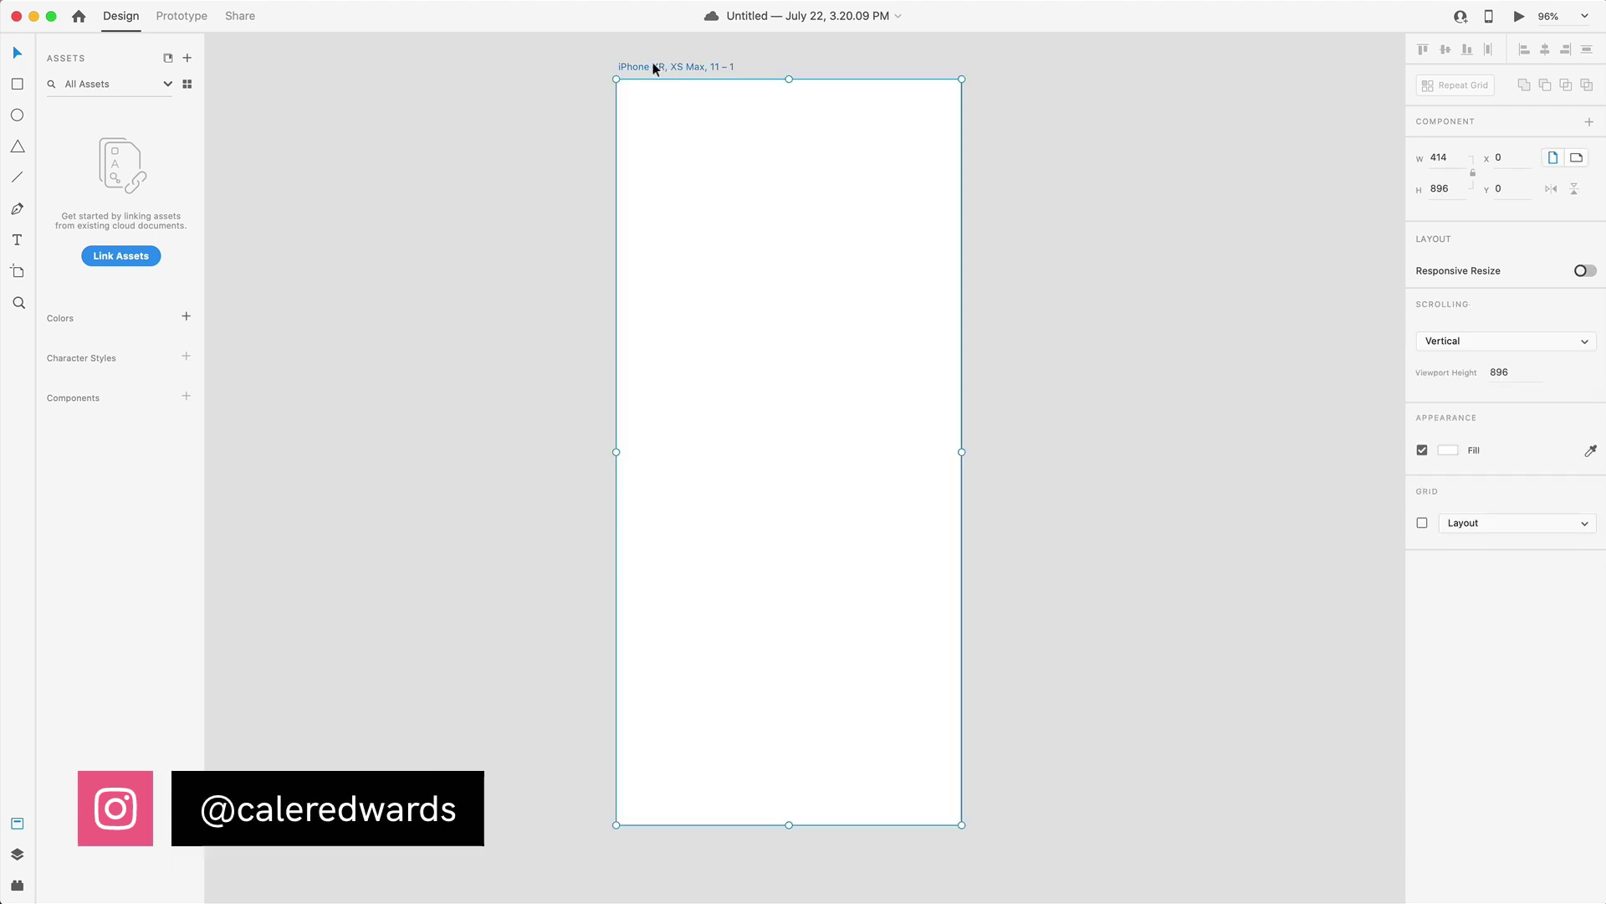
pyautogui.click(1440, 190)
pyautogui.doubleClick(1440, 191)
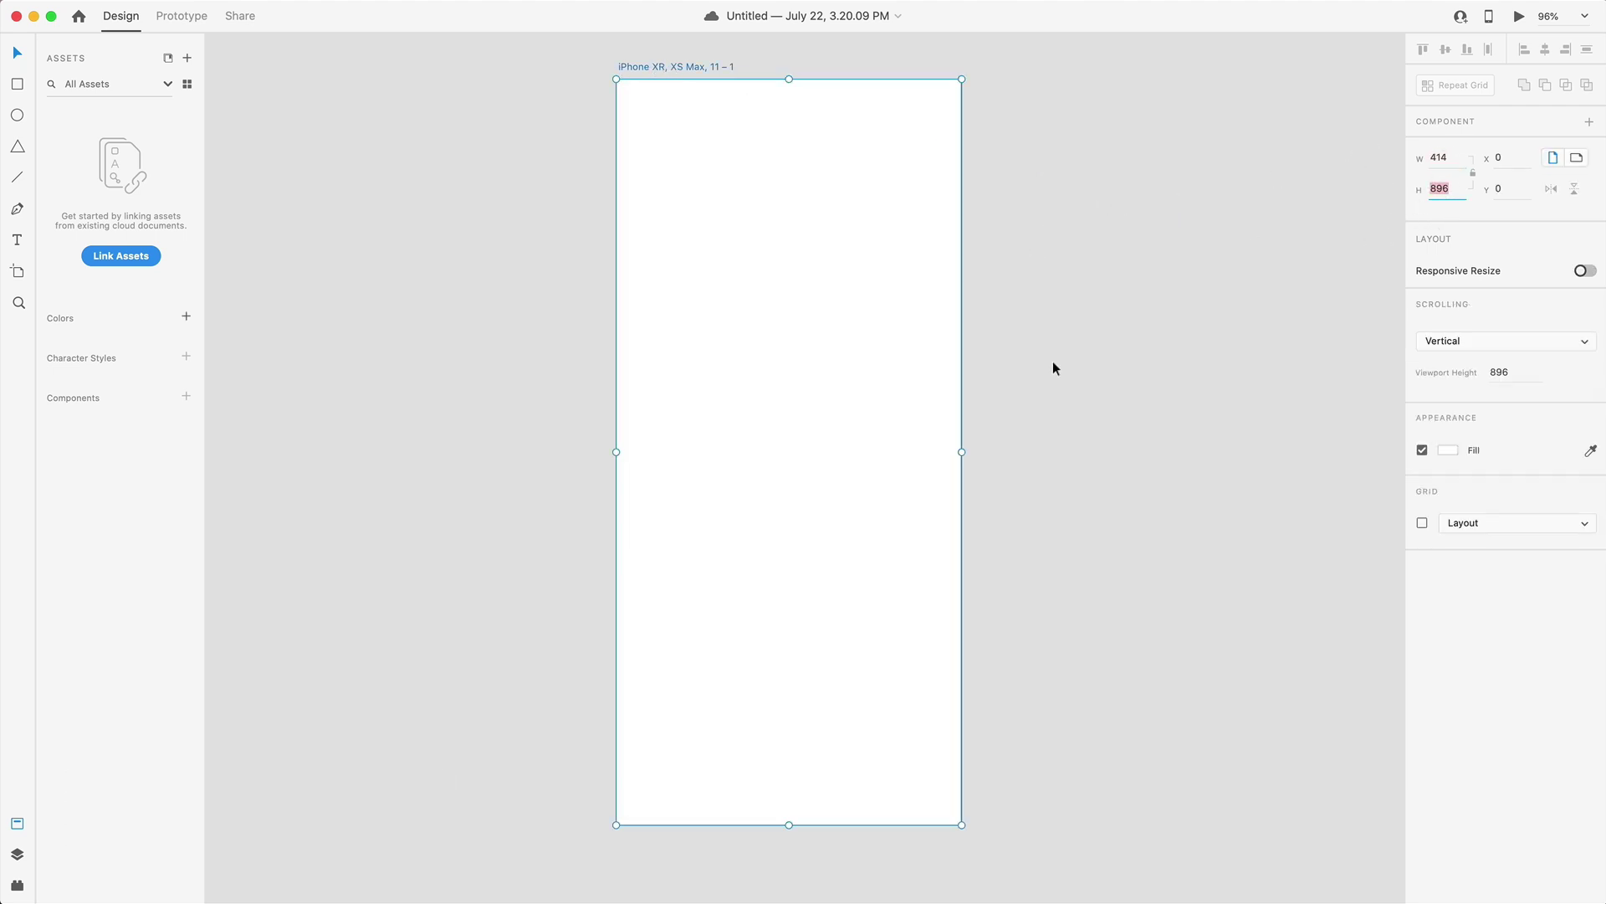
pyautogui.click(1122, 395)
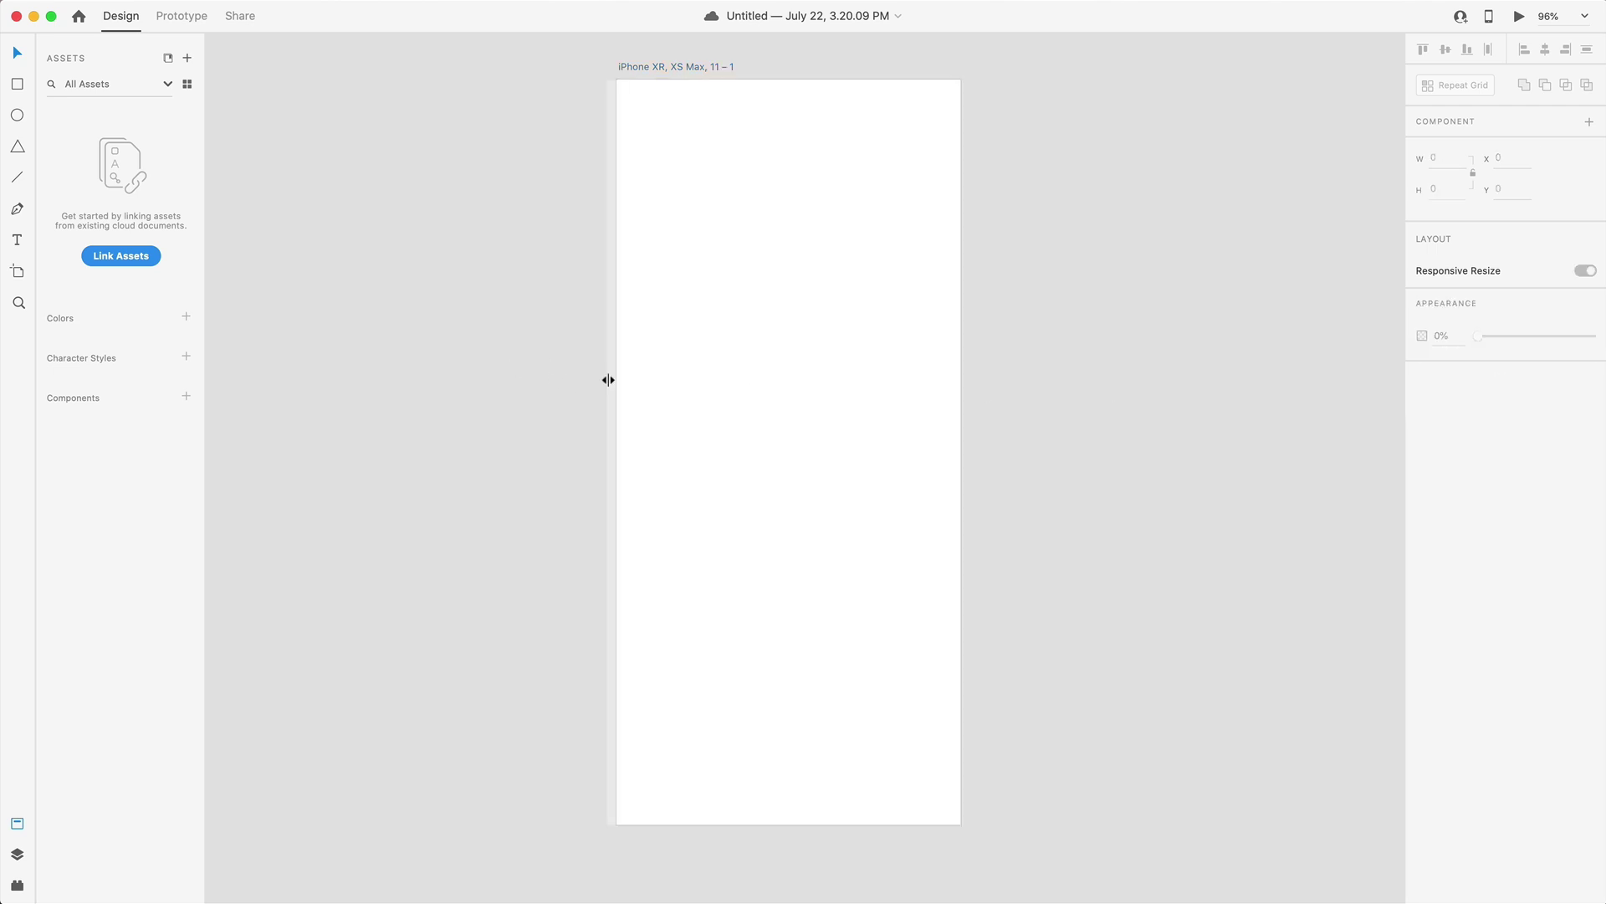
# Step: Add a vertical guide at x 21 and a horizontal guide at y 872
pyautogui.moveTo(608, 380); pyautogui.dragTo(939, 408)
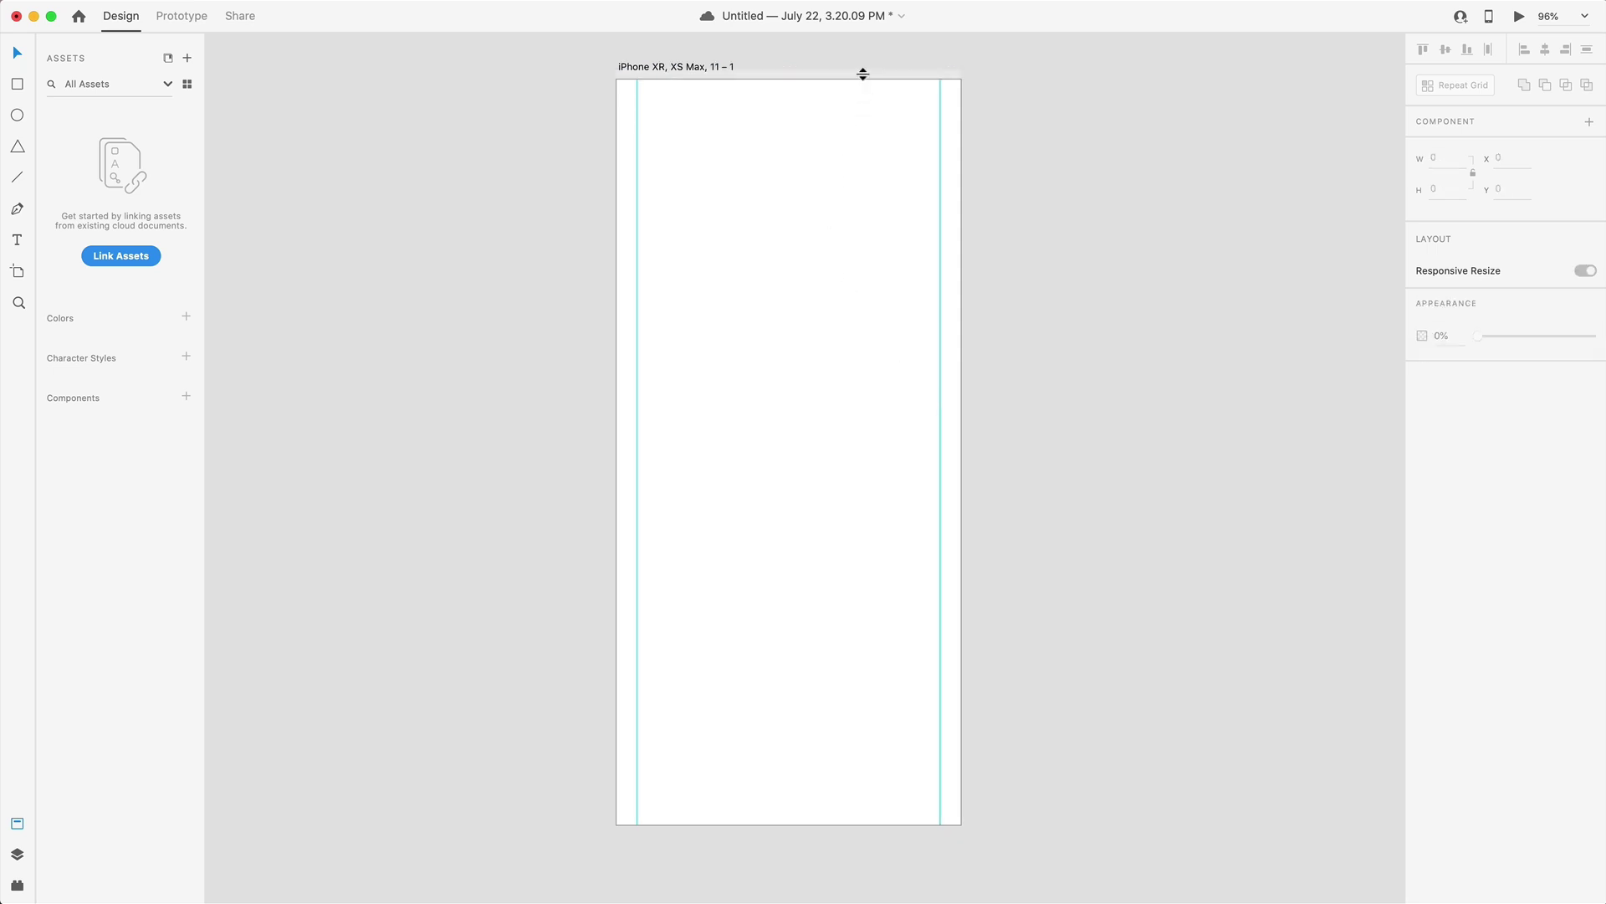
pyautogui.moveTo(861, 79); pyautogui.dragTo(879, 804)
pyautogui.click(1106, 573)
pyautogui.scroll(1, 1106, 573)
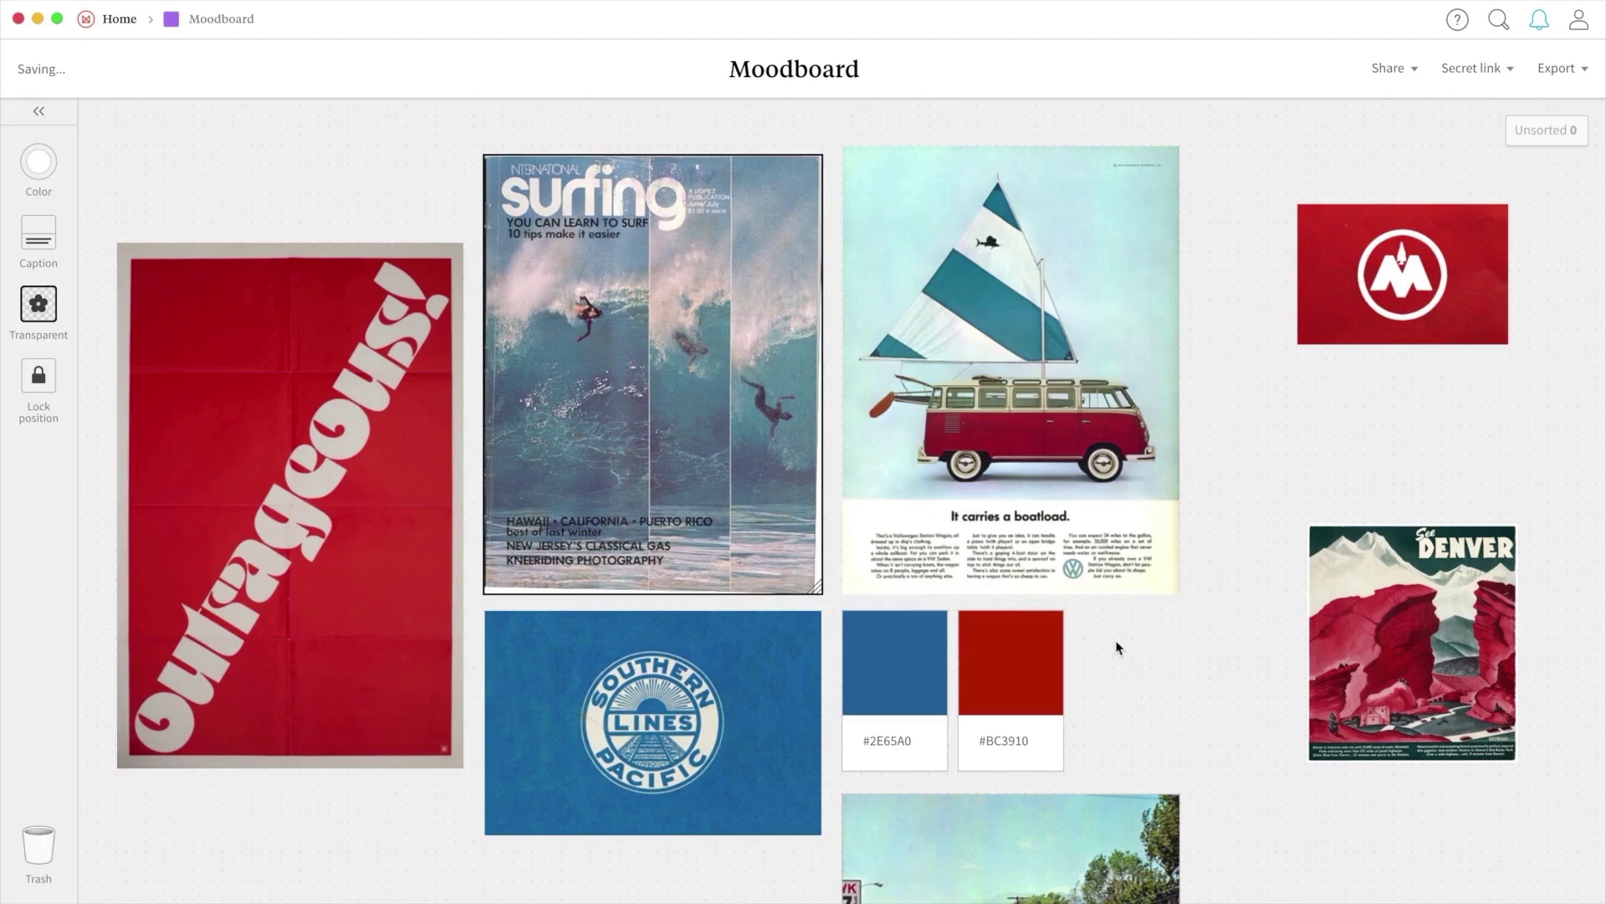
# Step: Add an #EDEADE note beside the colour swatches and drag an image card from Unsorted onto the board
pyautogui.doubleClick(1119, 649)
pyautogui.write('#EDEADE')
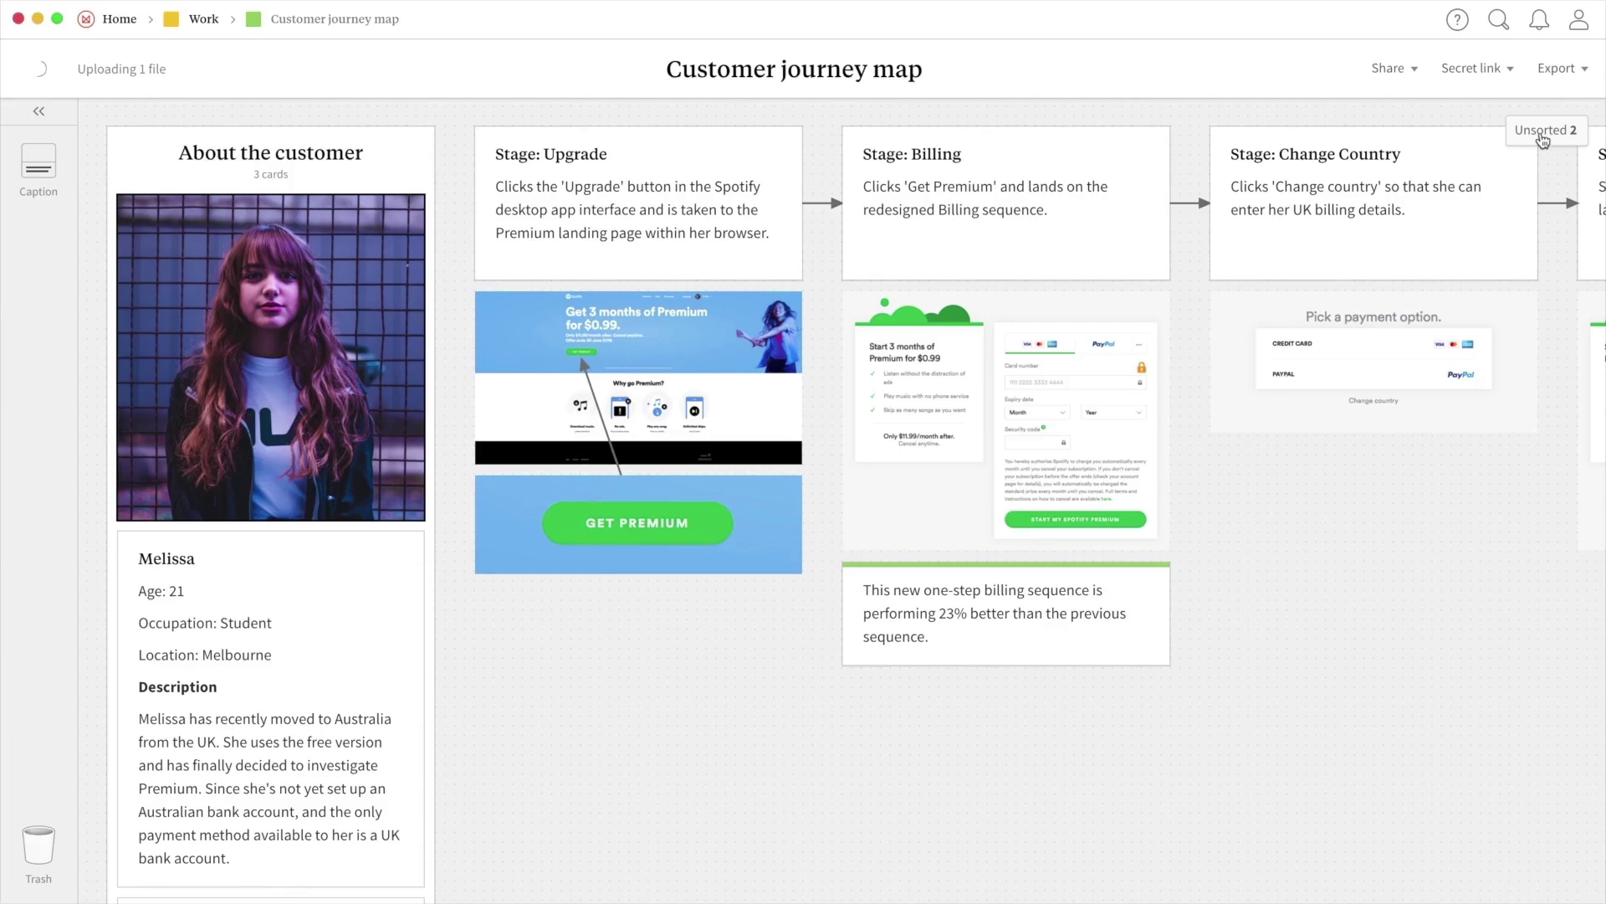
pyautogui.click(1547, 130)
pyautogui.moveTo(1478, 212); pyautogui.dragTo(1428, 492)
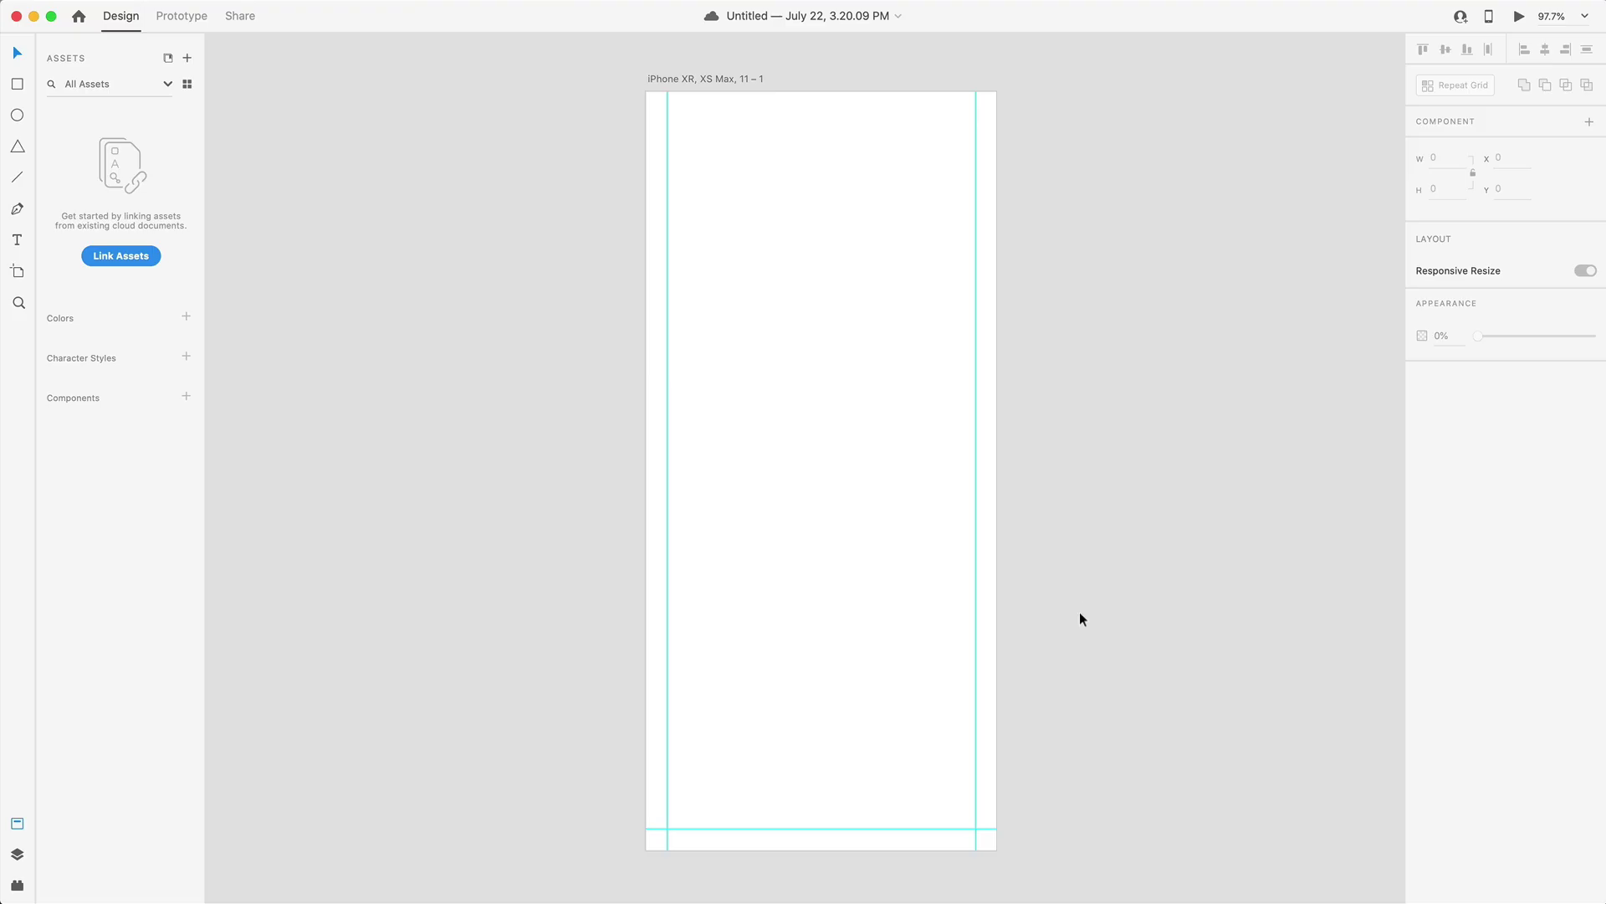
# Step: Draw a borderless rectangle across the artboard's lower half with corner radius 40
pyautogui.click(17, 85)
pyautogui.moveTo(669, 828)
pyautogui.mouseDown()
pyautogui.moveTo(946, 549)
pyautogui.moveTo(979, 493)
pyautogui.moveTo(975, 507)
pyautogui.mouseUp()
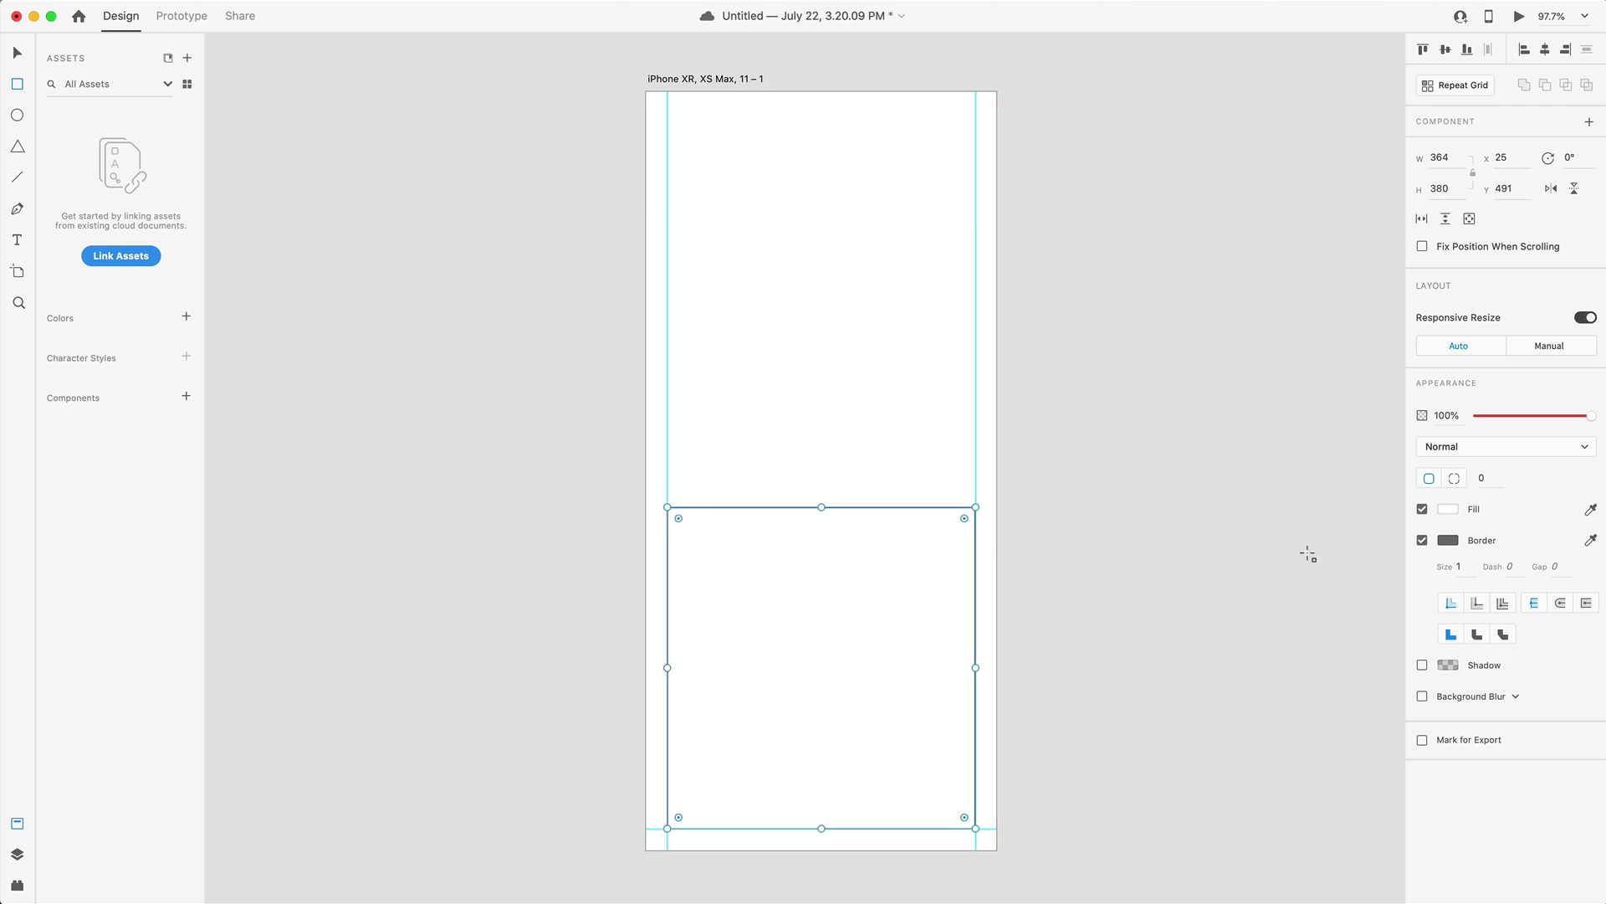
pyautogui.click(1494, 477)
pyautogui.write('40')
pyautogui.press('Return')
pyautogui.click(1422, 540)
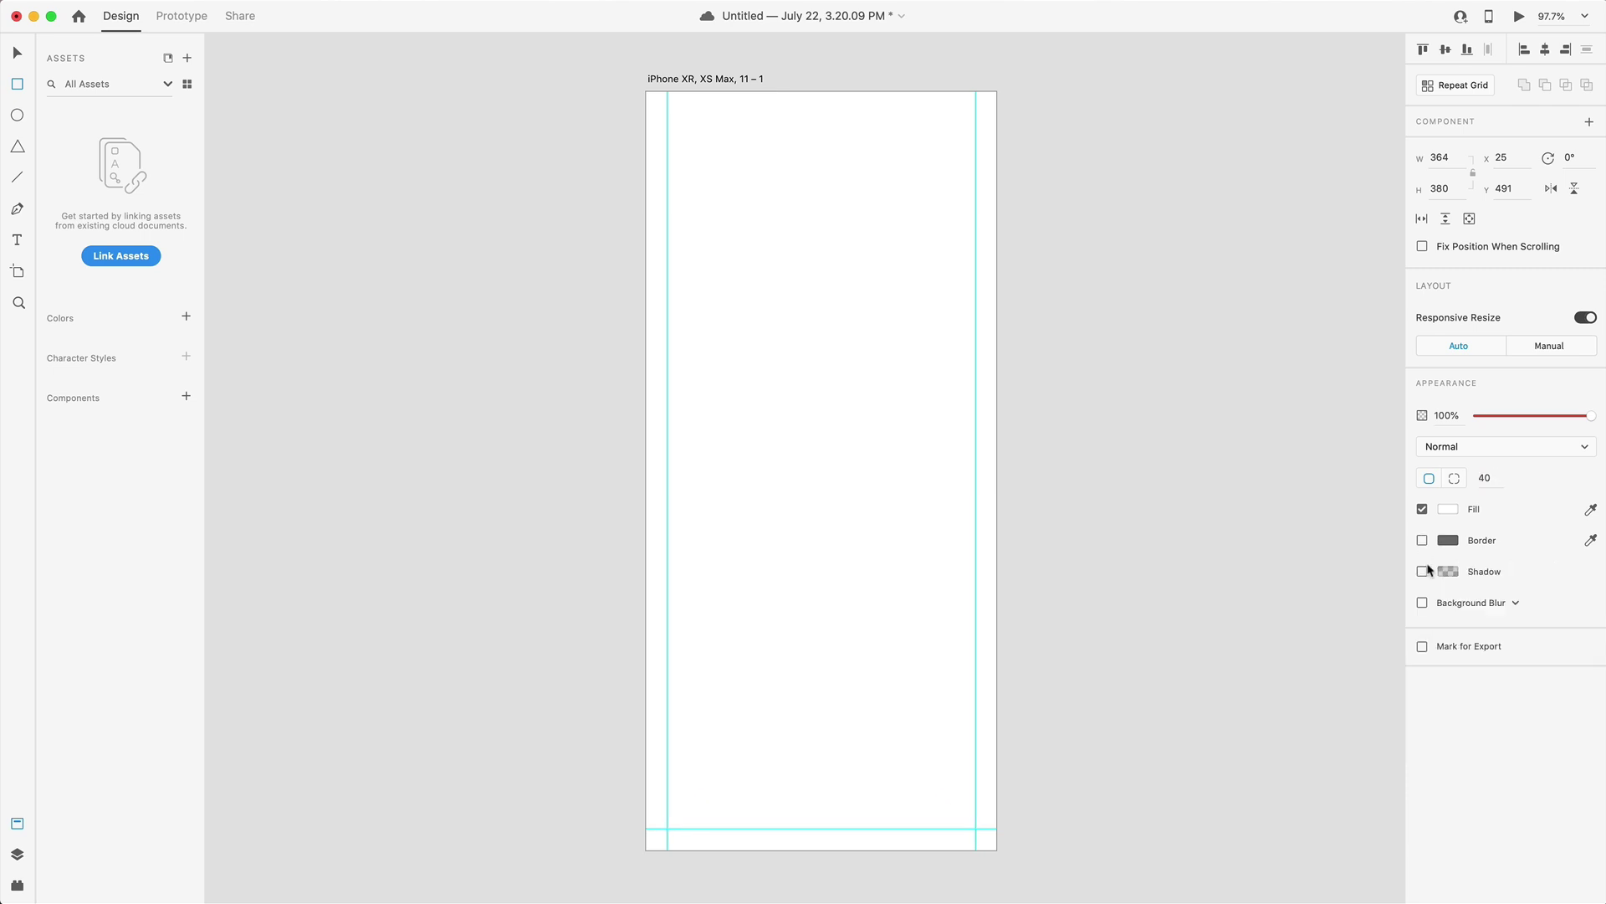
# Step: Make the artboard background black
pyautogui.click(708, 78)
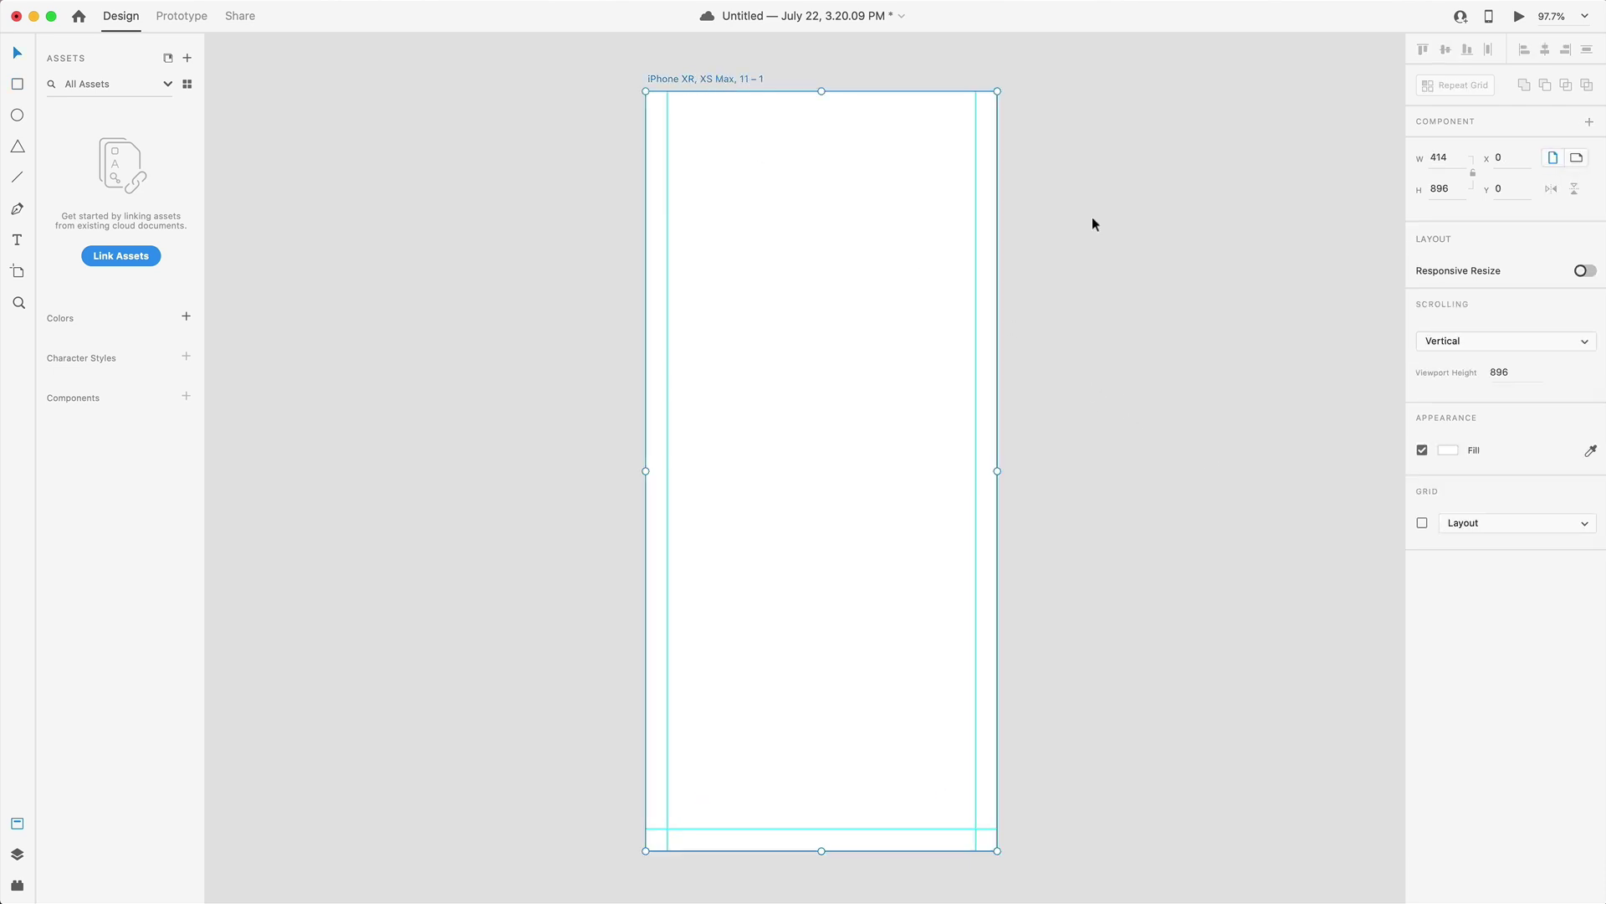
pyautogui.click(1449, 450)
pyautogui.moveTo(1334, 444); pyautogui.dragTo(1213, 520)
pyautogui.click(1053, 462)
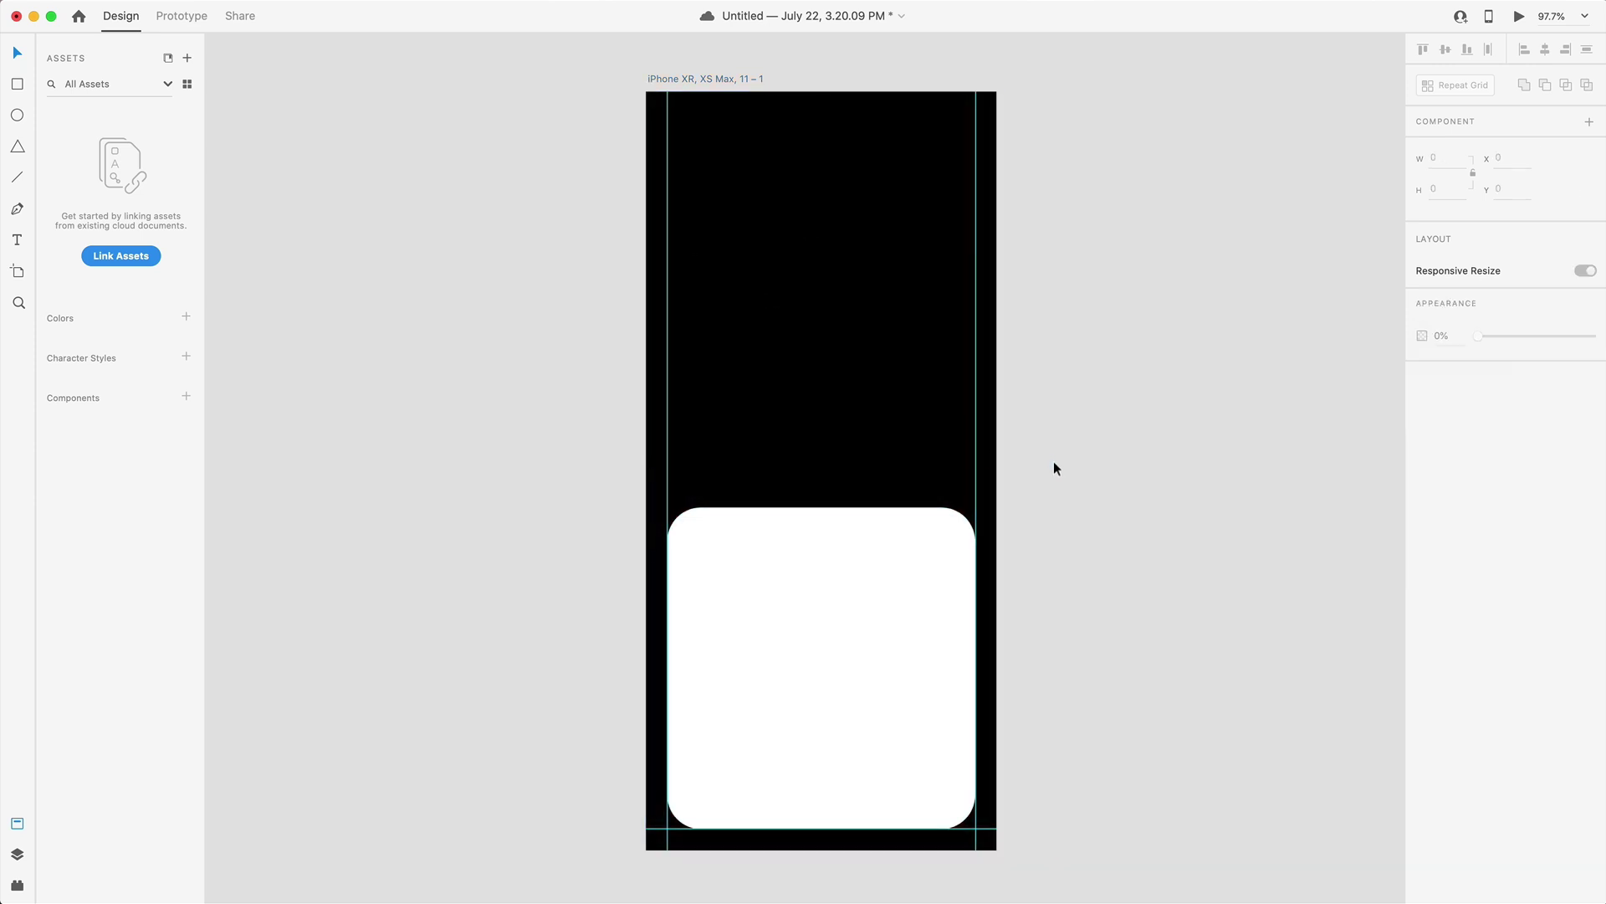
# Step: Fill the rounded rectangle dark grey #28292B
pyautogui.click(827, 653)
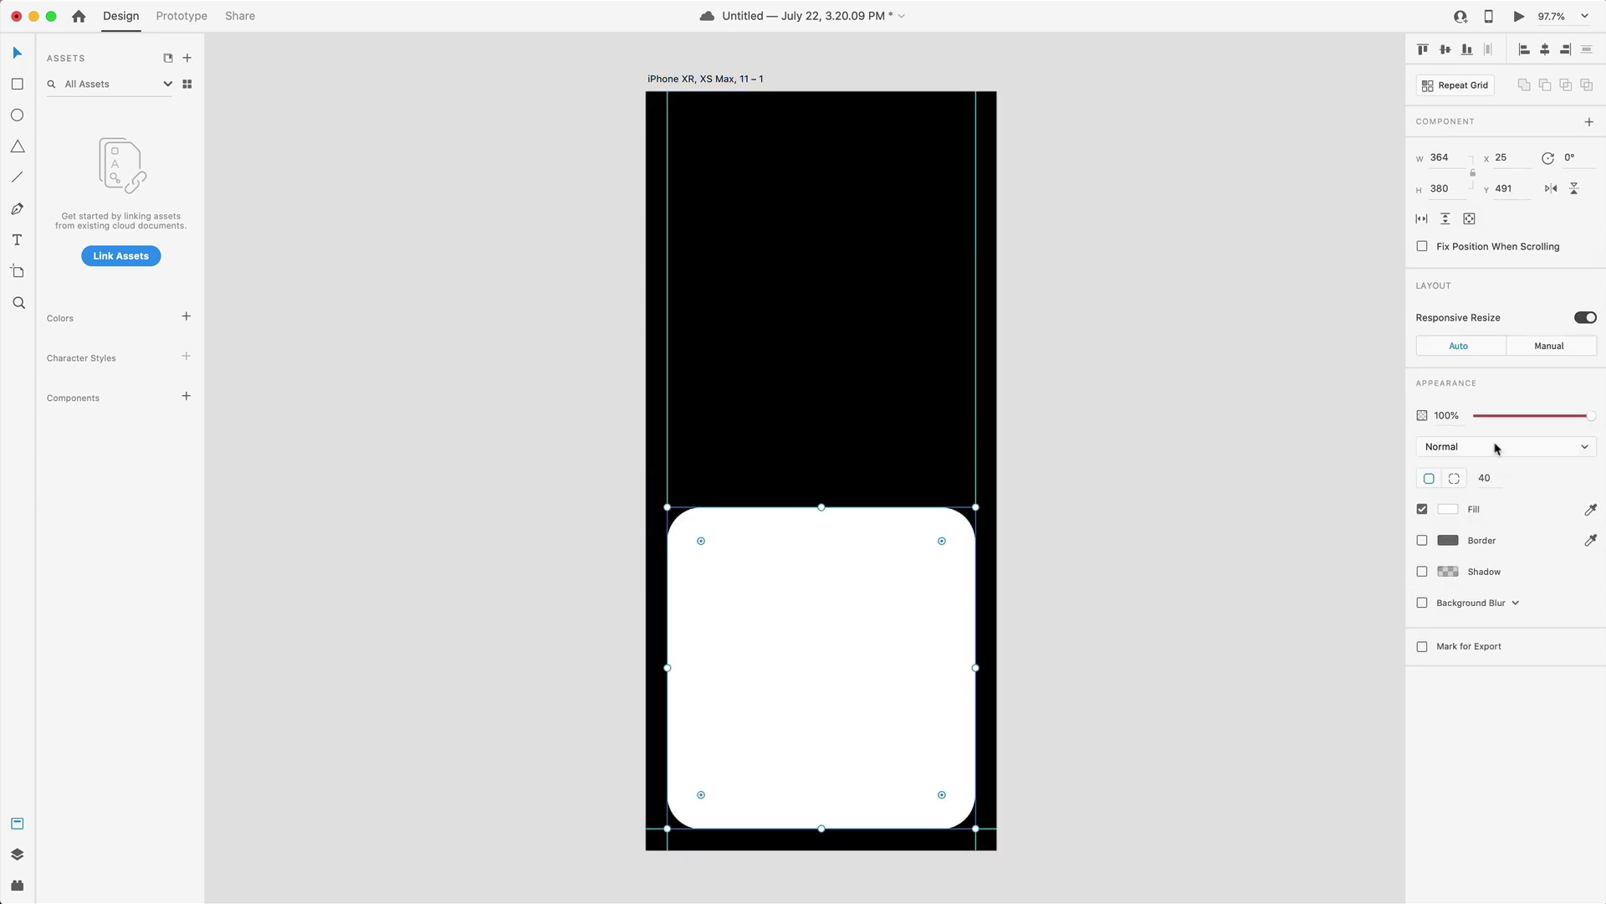
pyautogui.click(1448, 508)
pyautogui.write('#28292B')
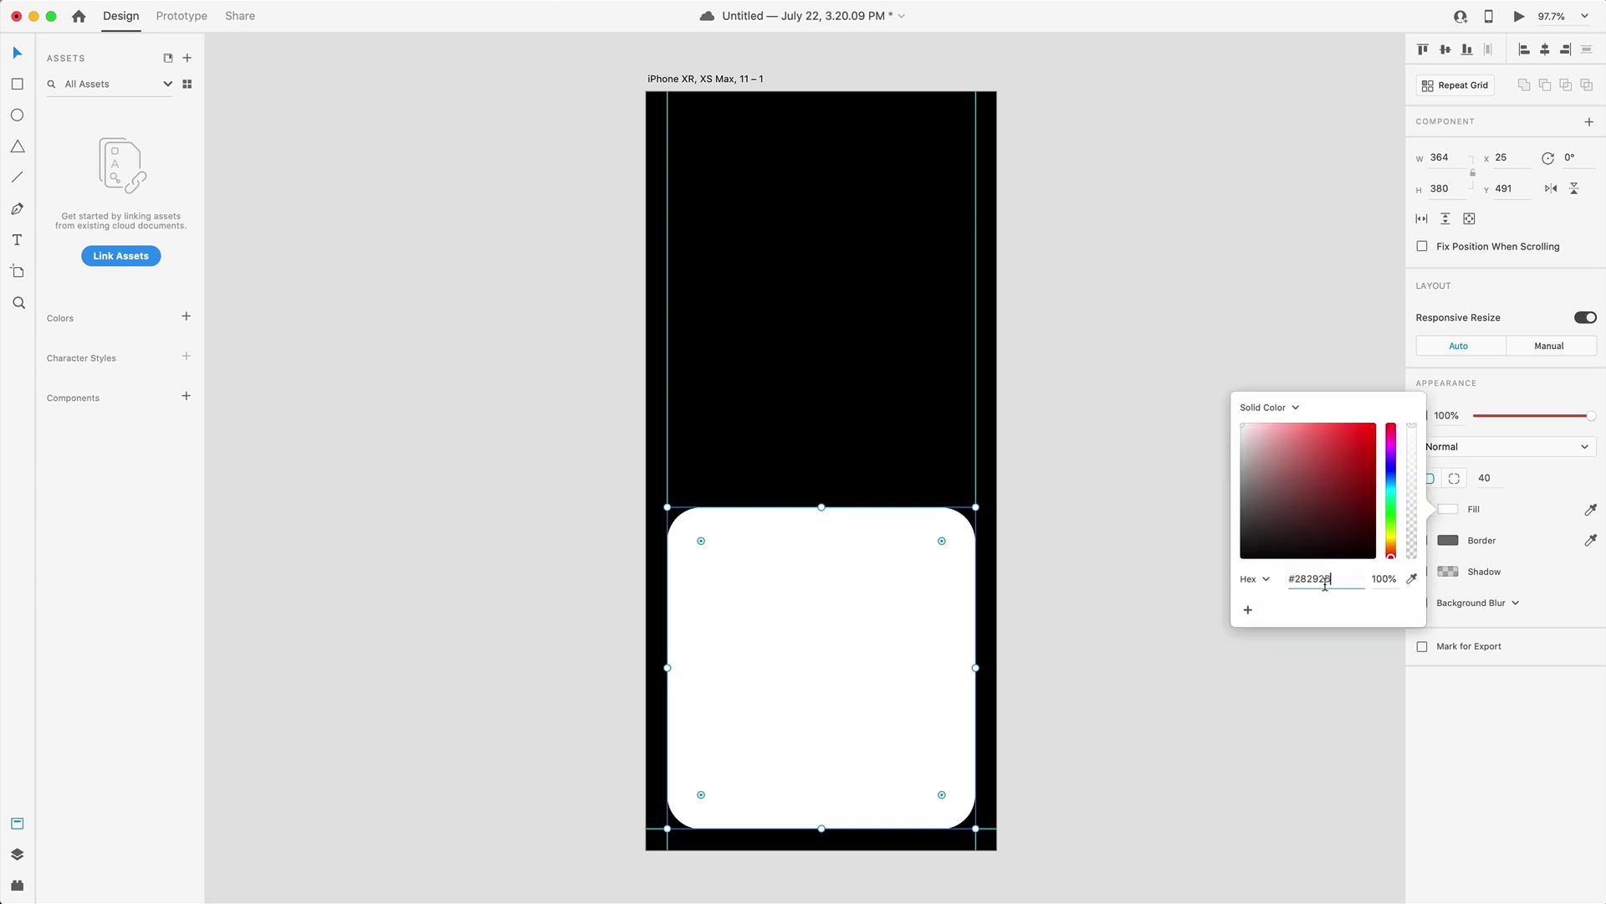
pyautogui.press('Return')
pyautogui.scroll(5, 706, 277)
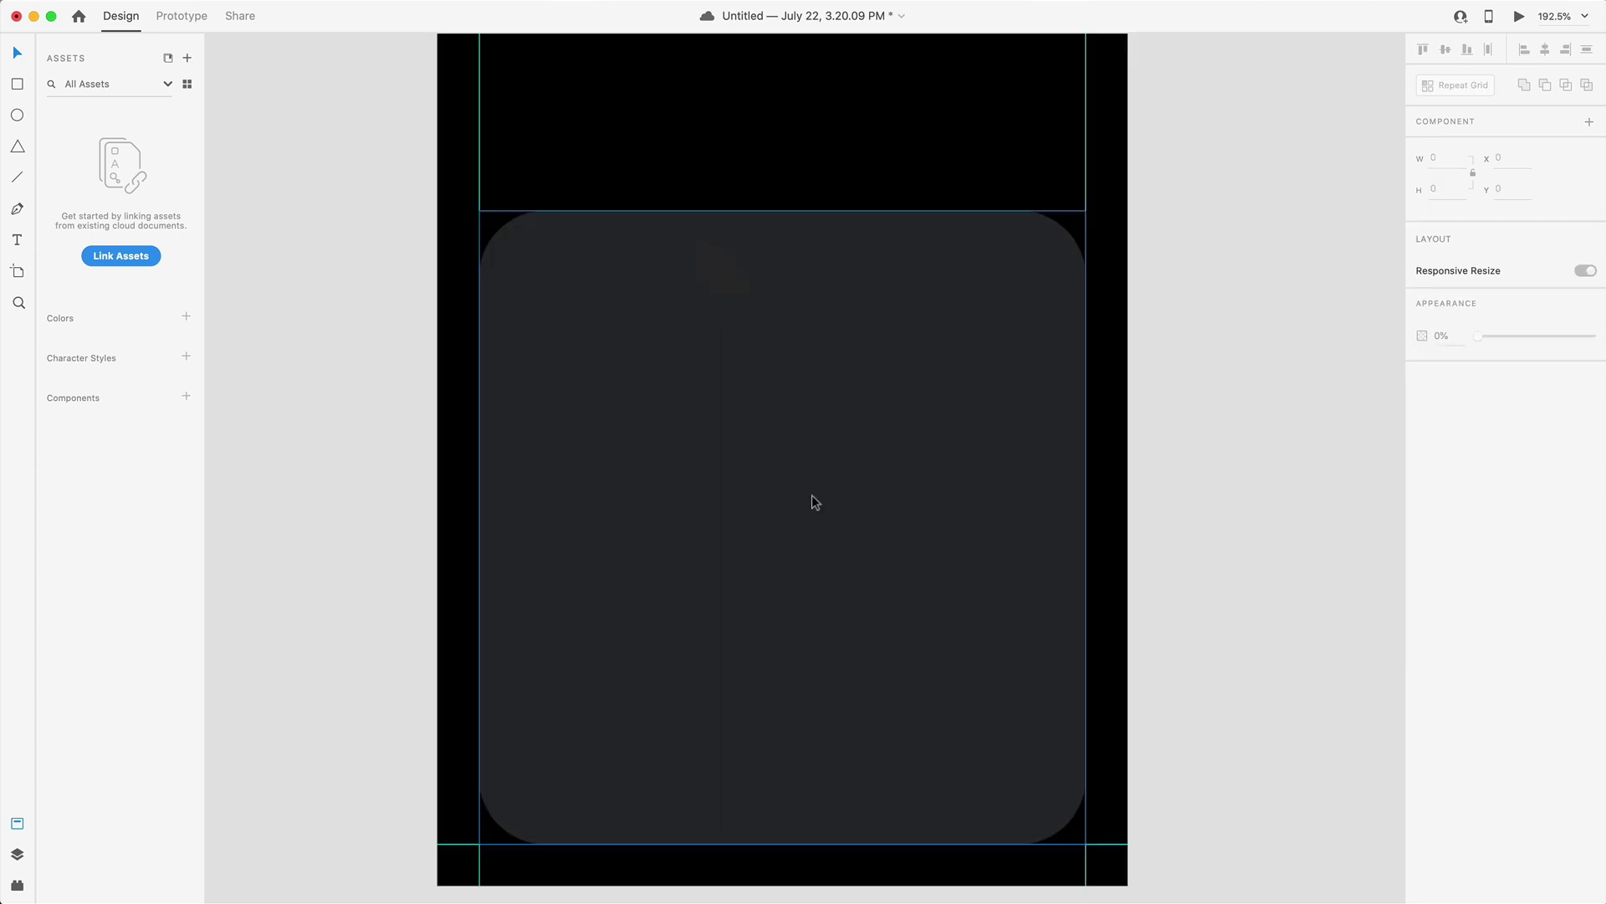
# Step: Draw a short line with a 4-pt border, centred horizontally near the sheet's top
pyautogui.click(17, 177)
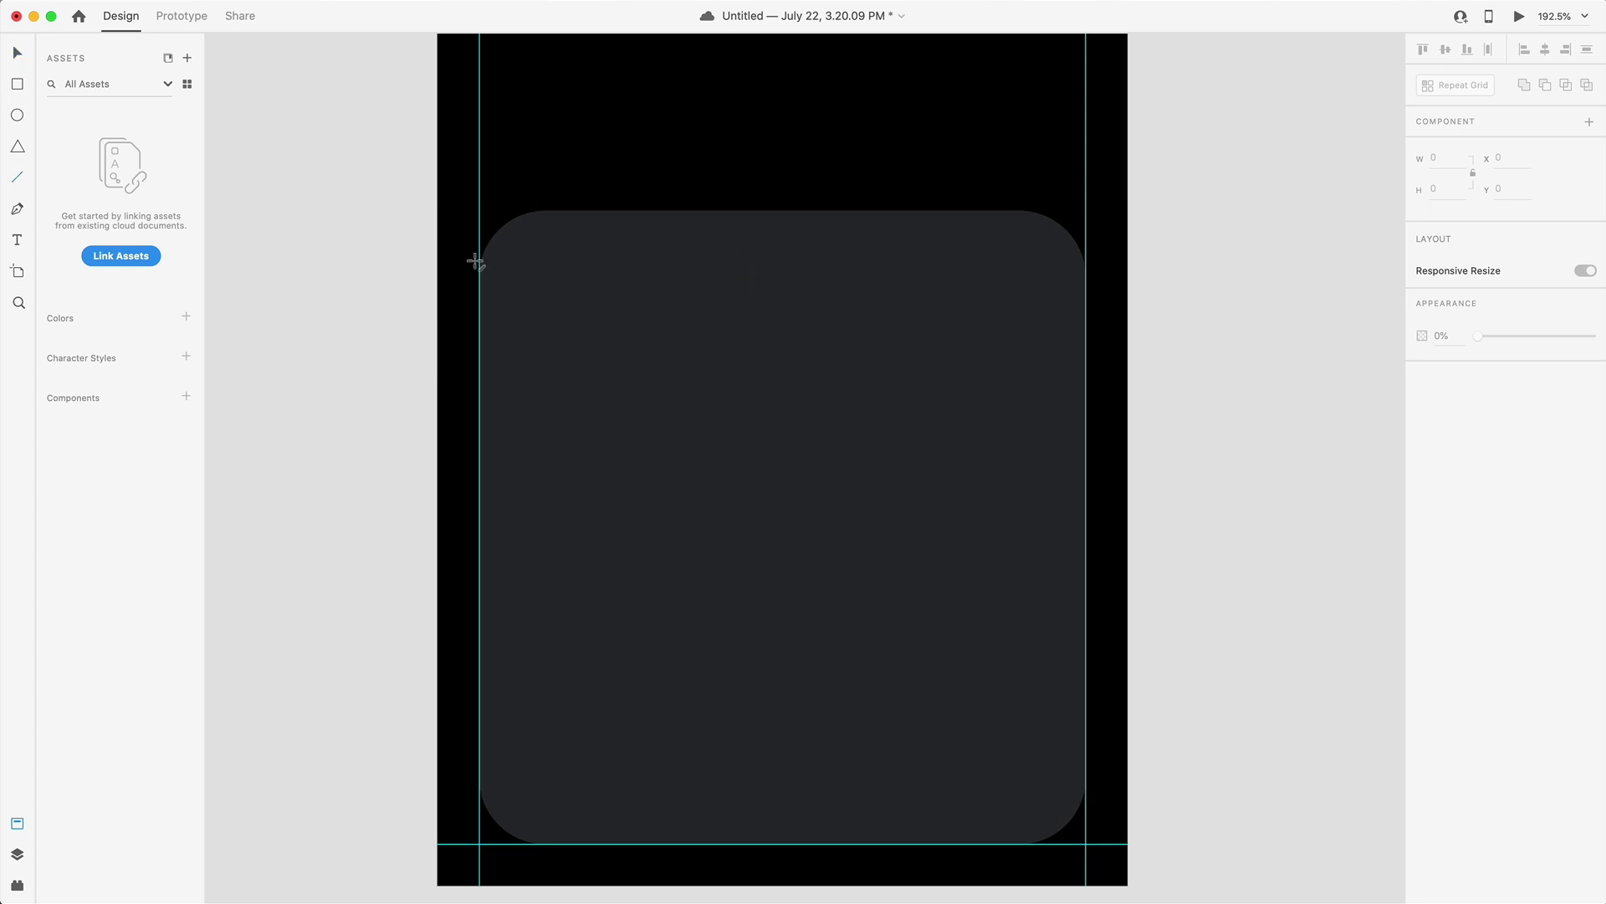
pyautogui.moveTo(741, 236); pyautogui.dragTo(808, 240)
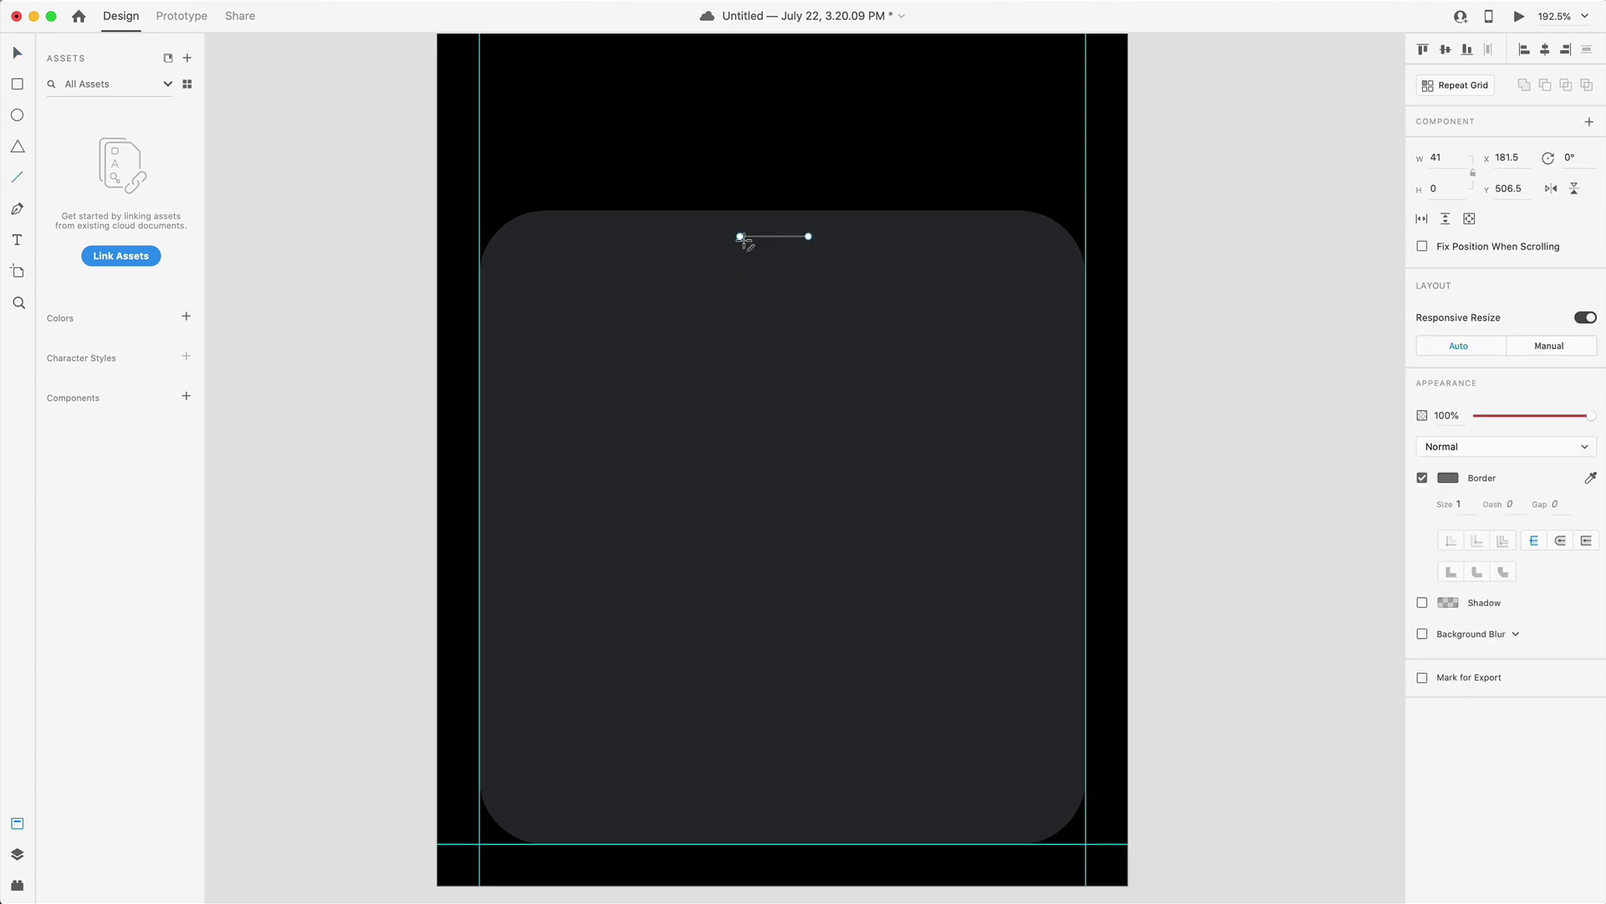
pyautogui.click(1470, 500)
pyautogui.write('4')
pyautogui.click(1561, 541)
pyautogui.moveTo(807, 238); pyautogui.dragTo(814, 233)
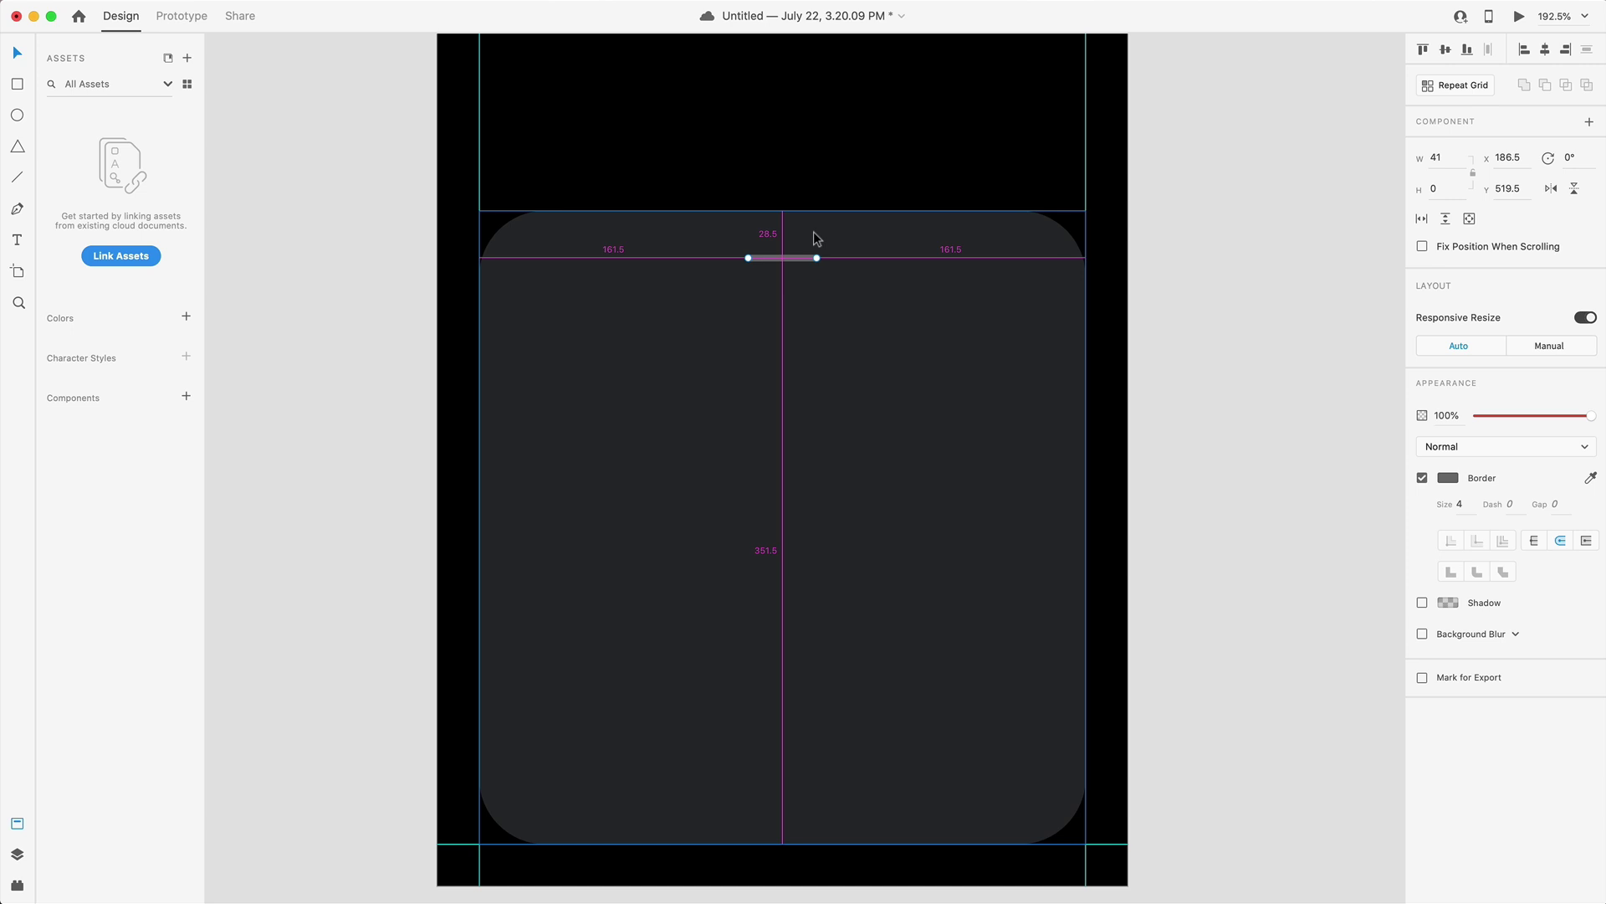
pyautogui.moveTo(814, 231); pyautogui.dragTo(813, 226)
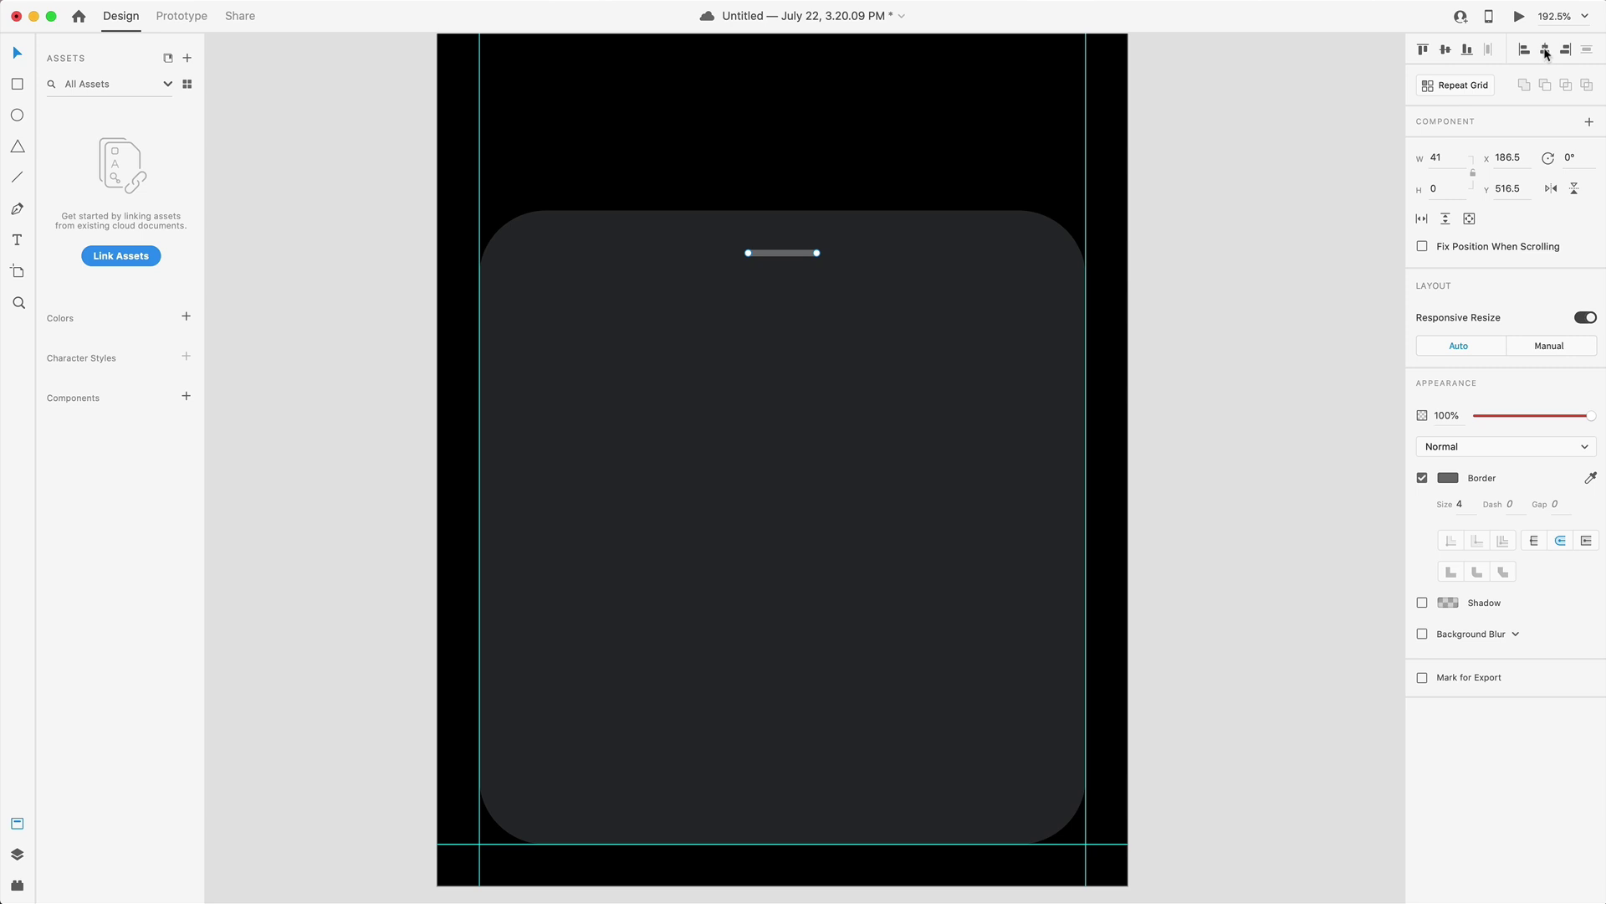
pyautogui.click(1247, 501)
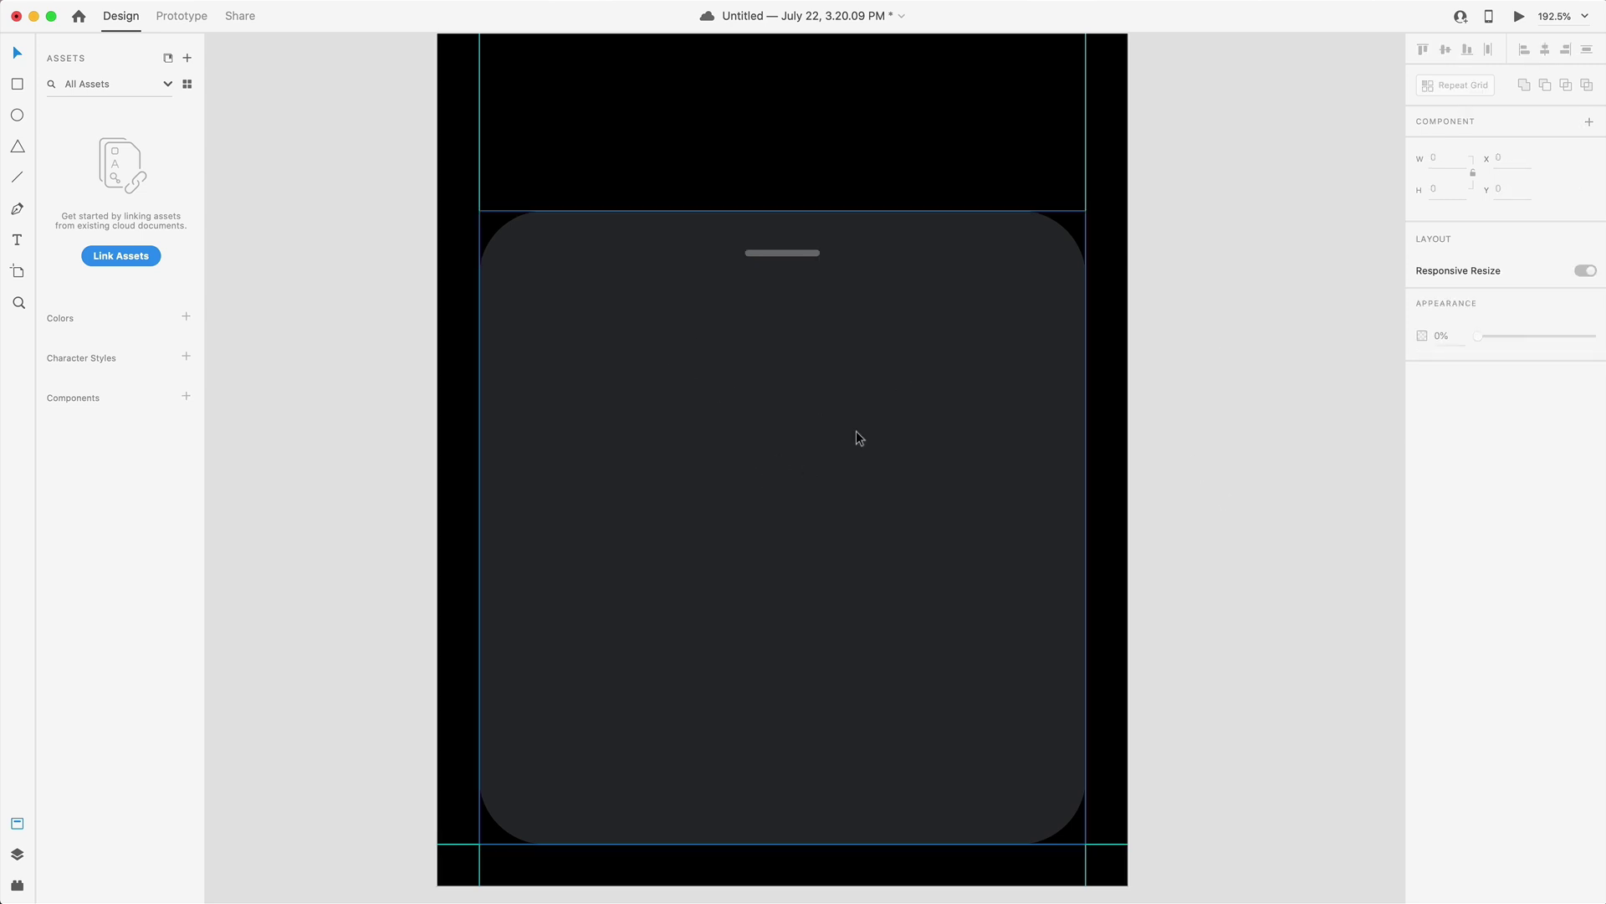
pyautogui.press('t')
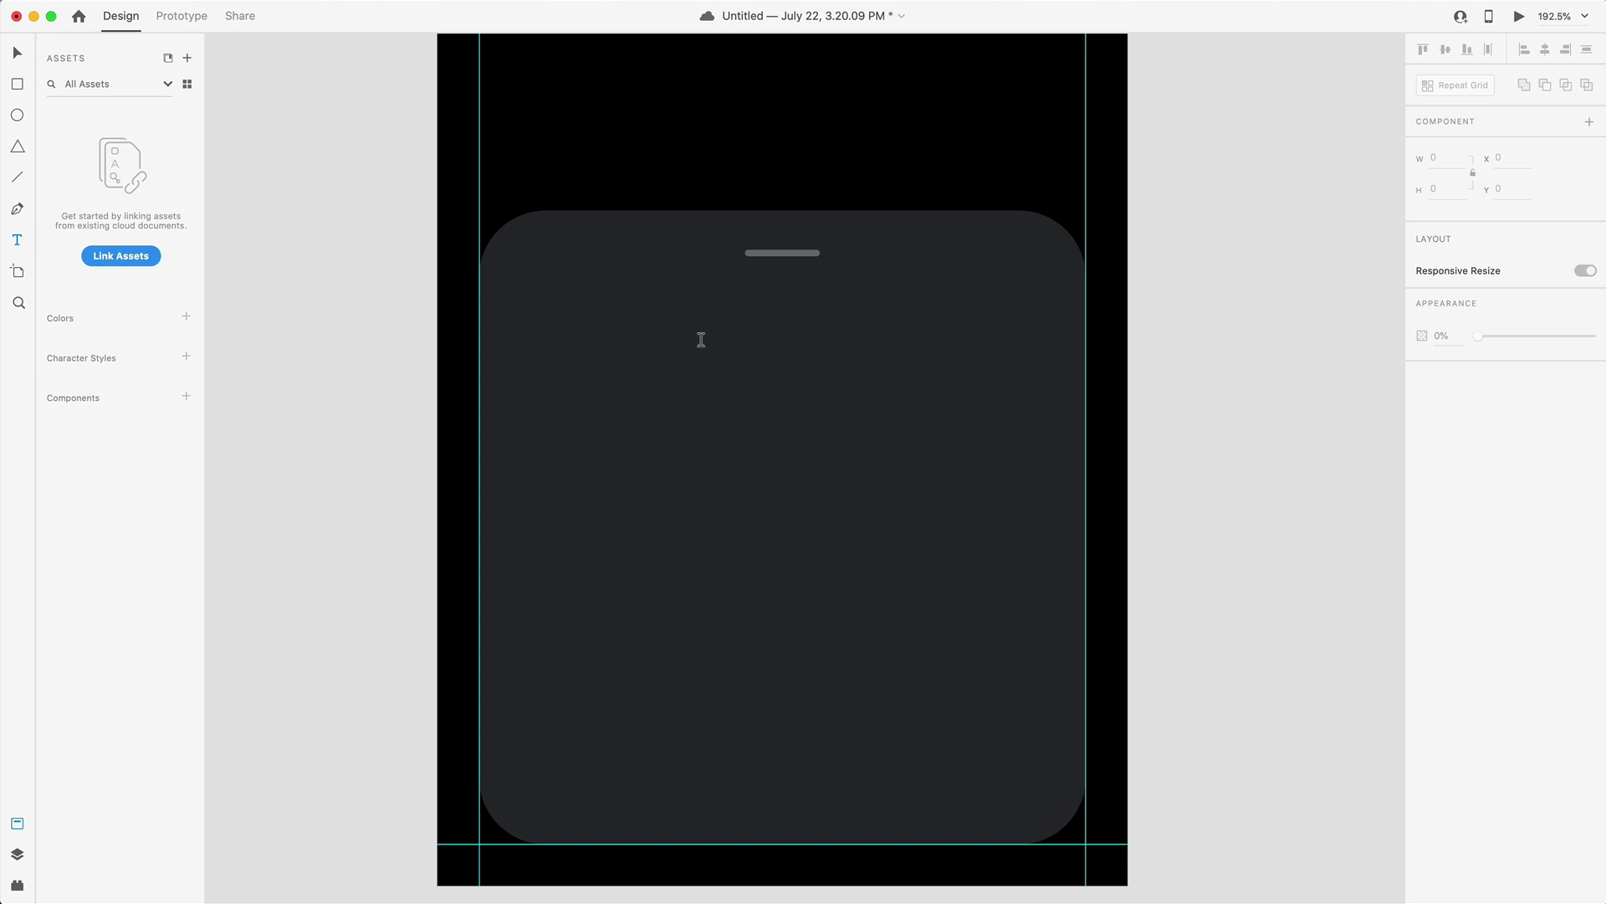
# Step: Place the 'Share File' title and style it Roboto 26 Black in uppercase
pyautogui.click(701, 340)
pyautogui.press('cmd+v')
pyautogui.press('Escape')
pyautogui.click(1466, 415)
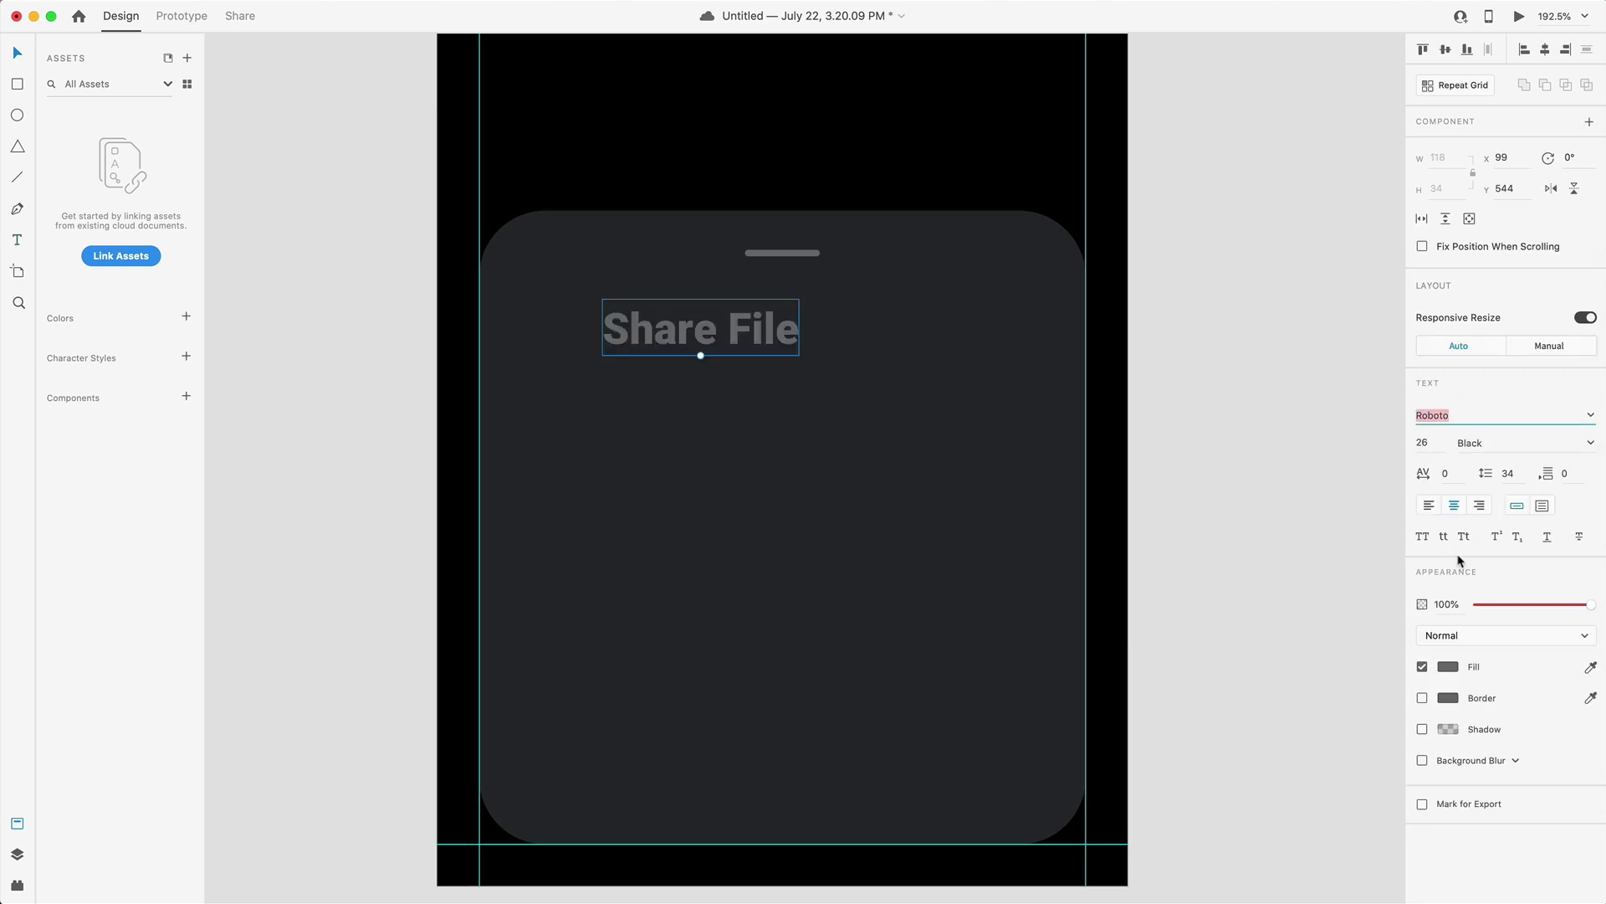
pyautogui.click(1435, 441)
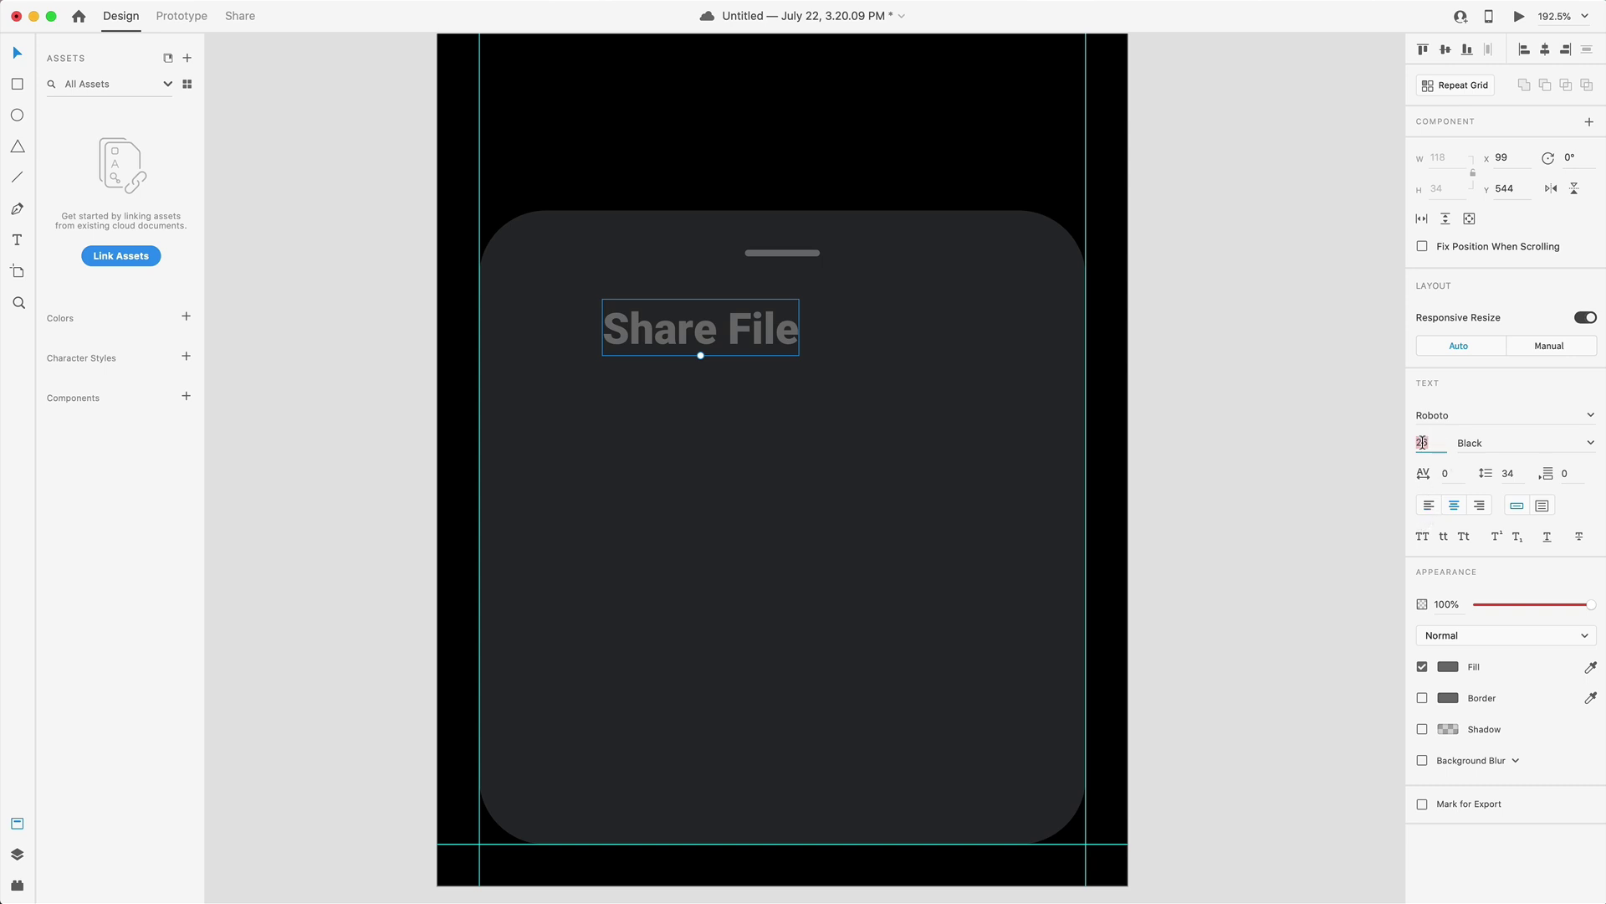
pyautogui.click(1597, 448)
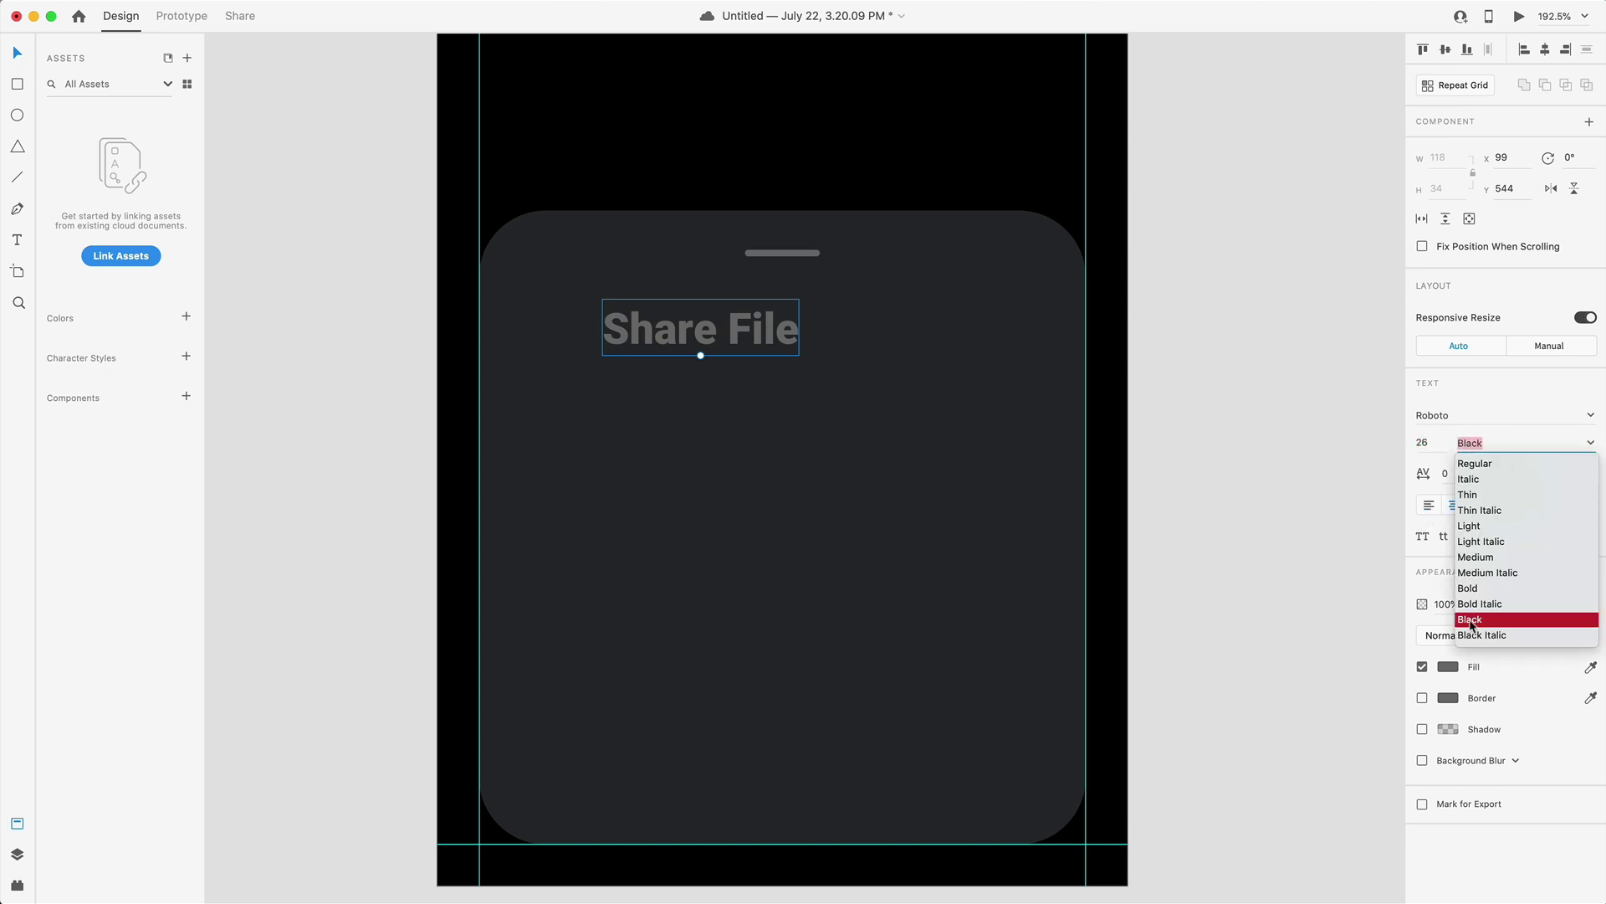
pyautogui.click(1528, 622)
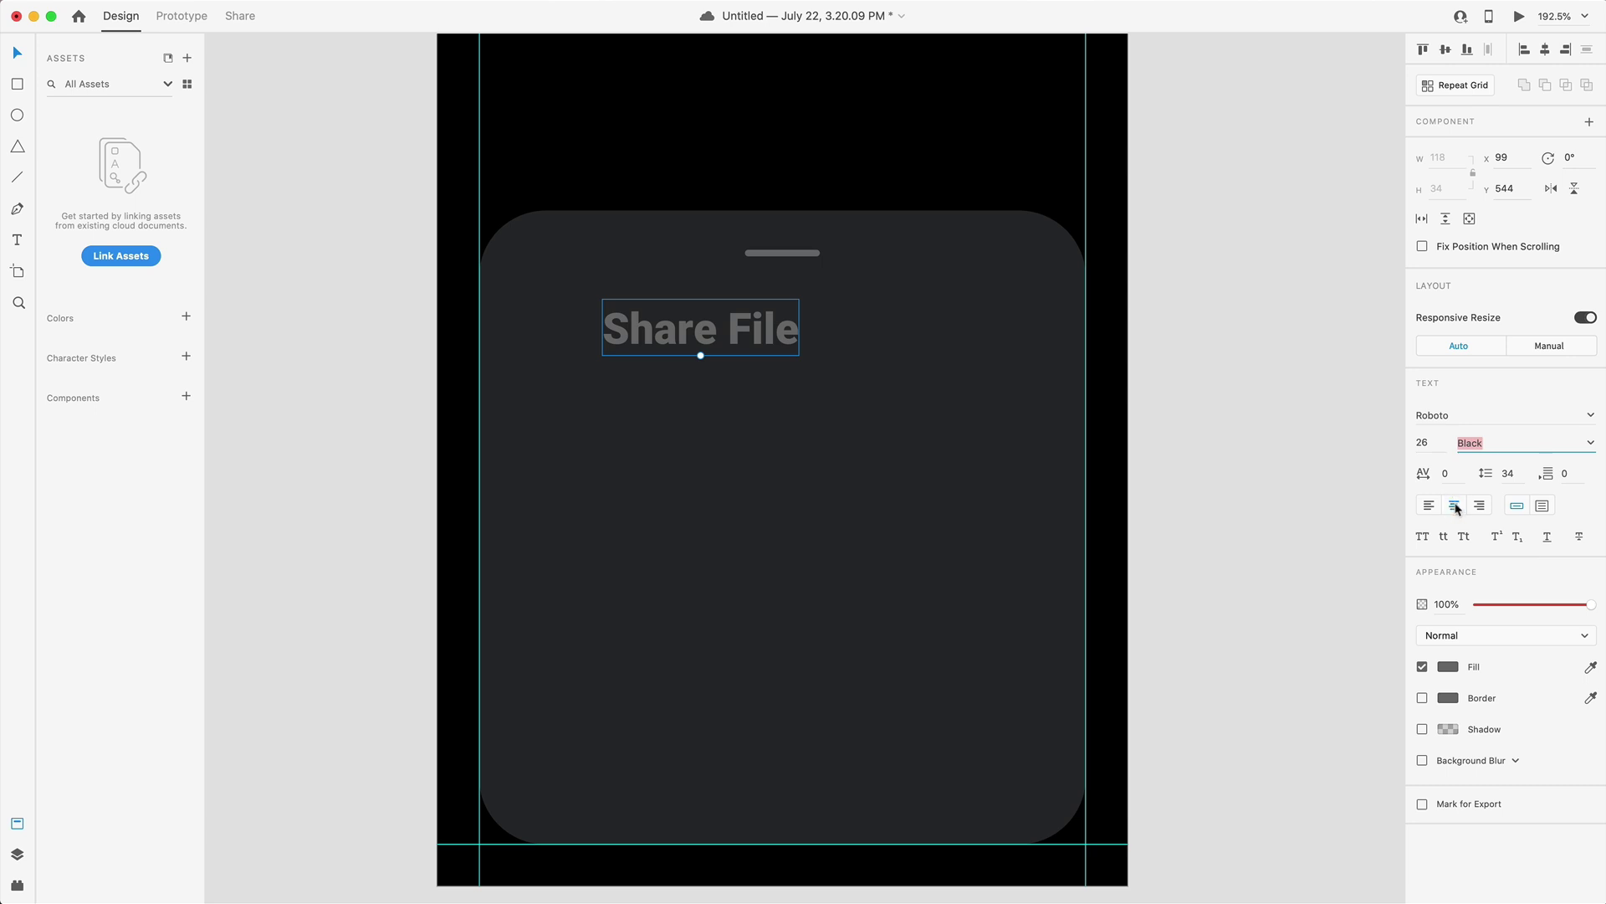
pyautogui.click(1425, 538)
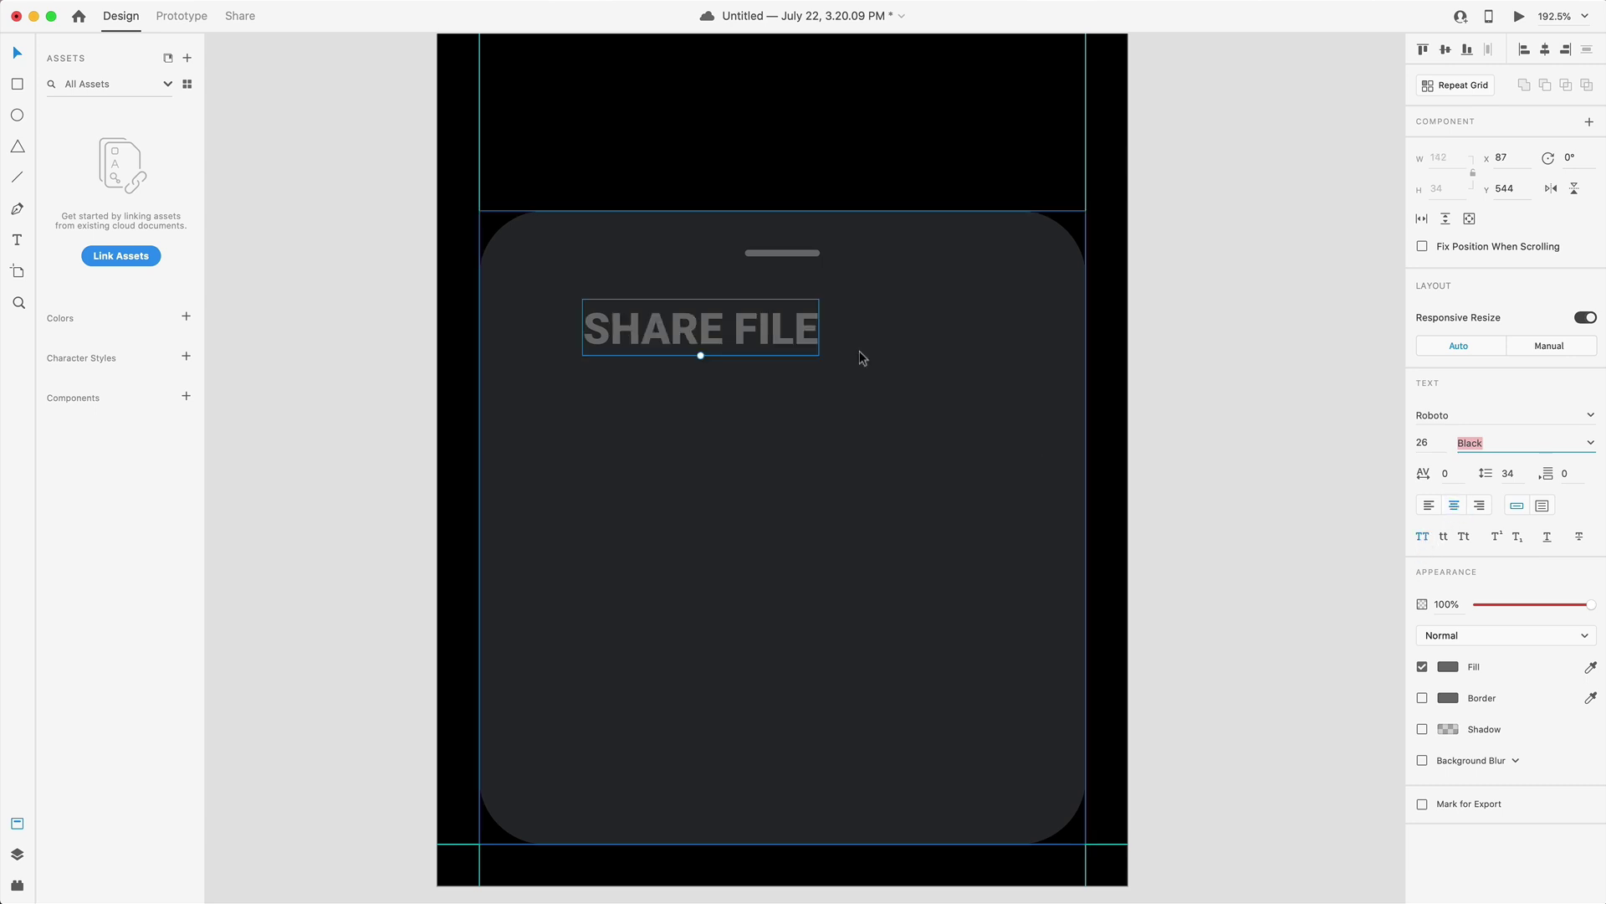
# Step: Centre the title horizontally, nudge it down, and colour it white #FFFFFF
pyautogui.click(1545, 50)
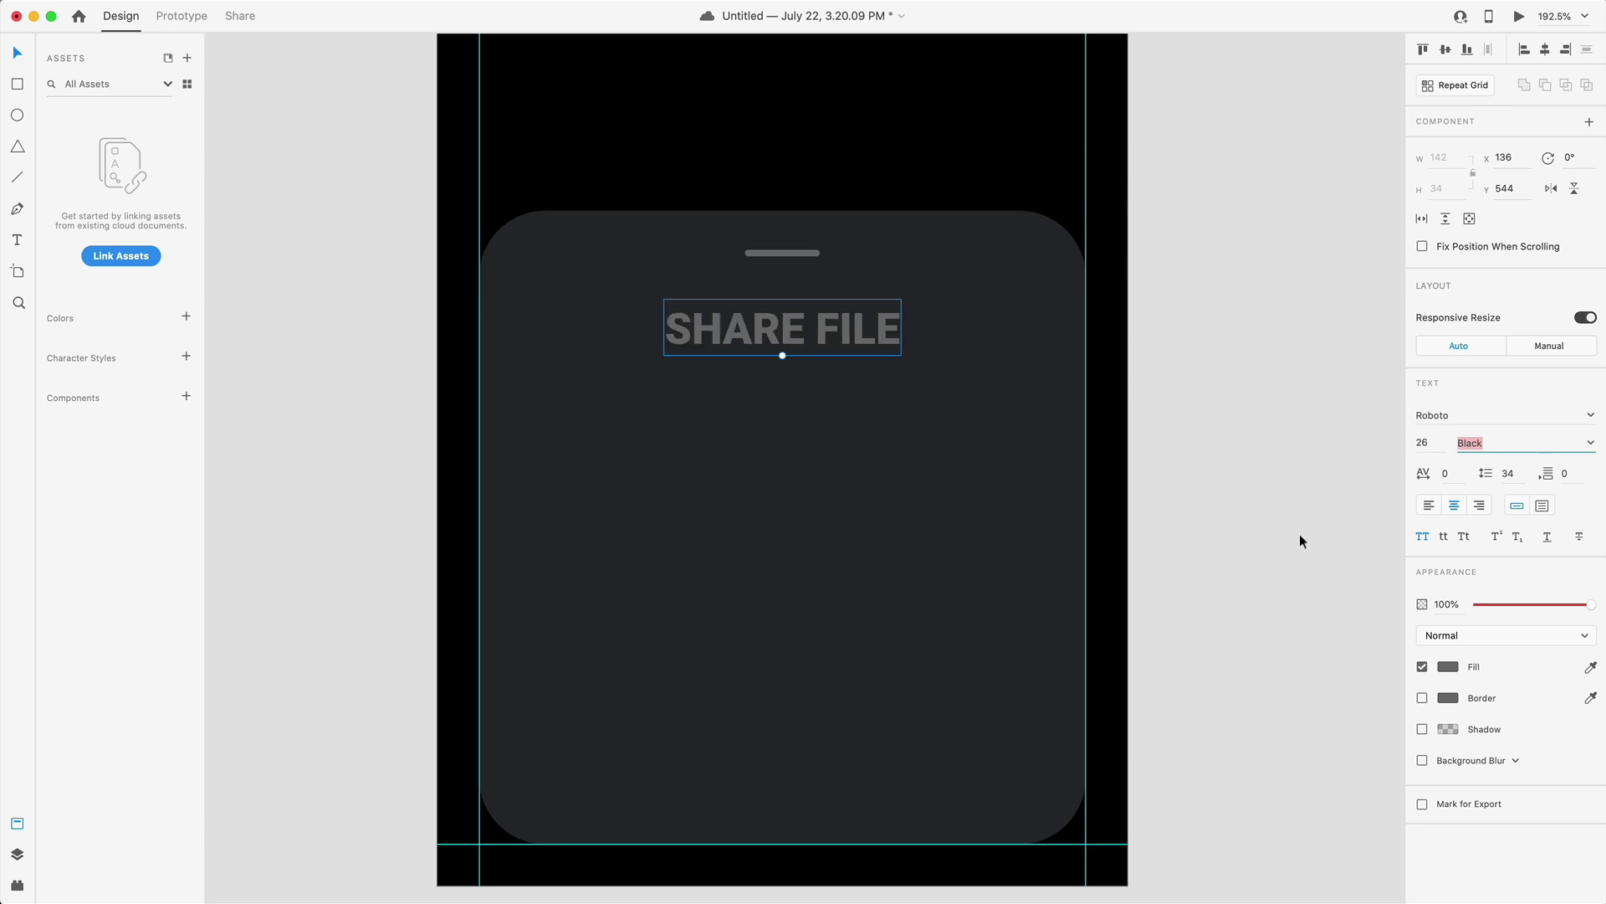
pyautogui.hotkey('shift', 'Down')
pyautogui.press('Down')
pyautogui.press('Down')
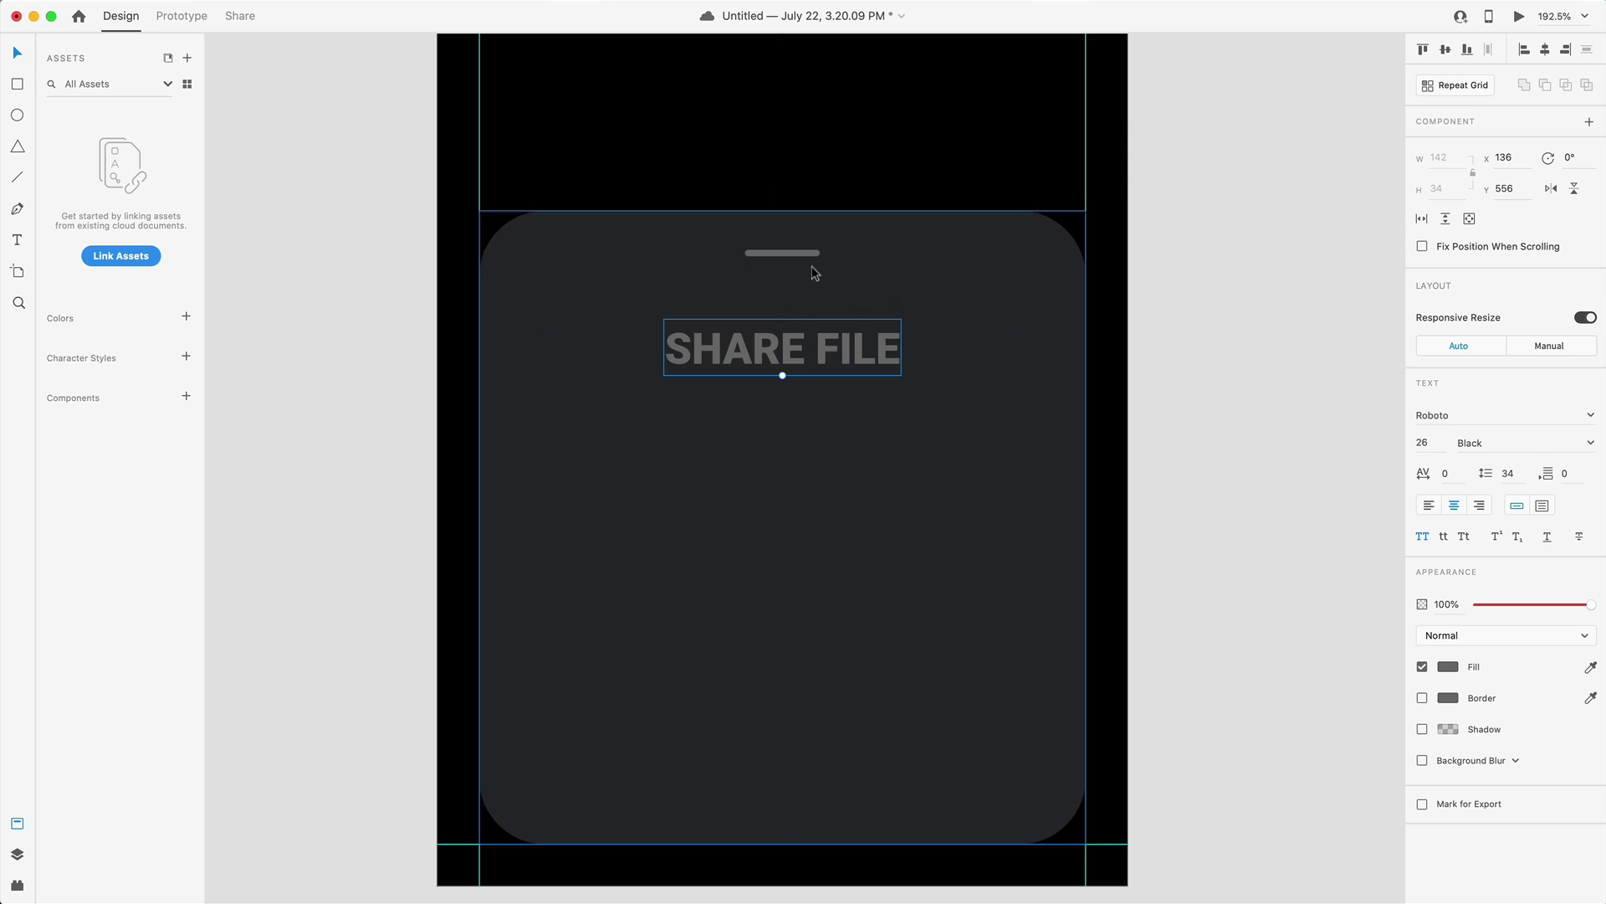
pyautogui.click(1321, 523)
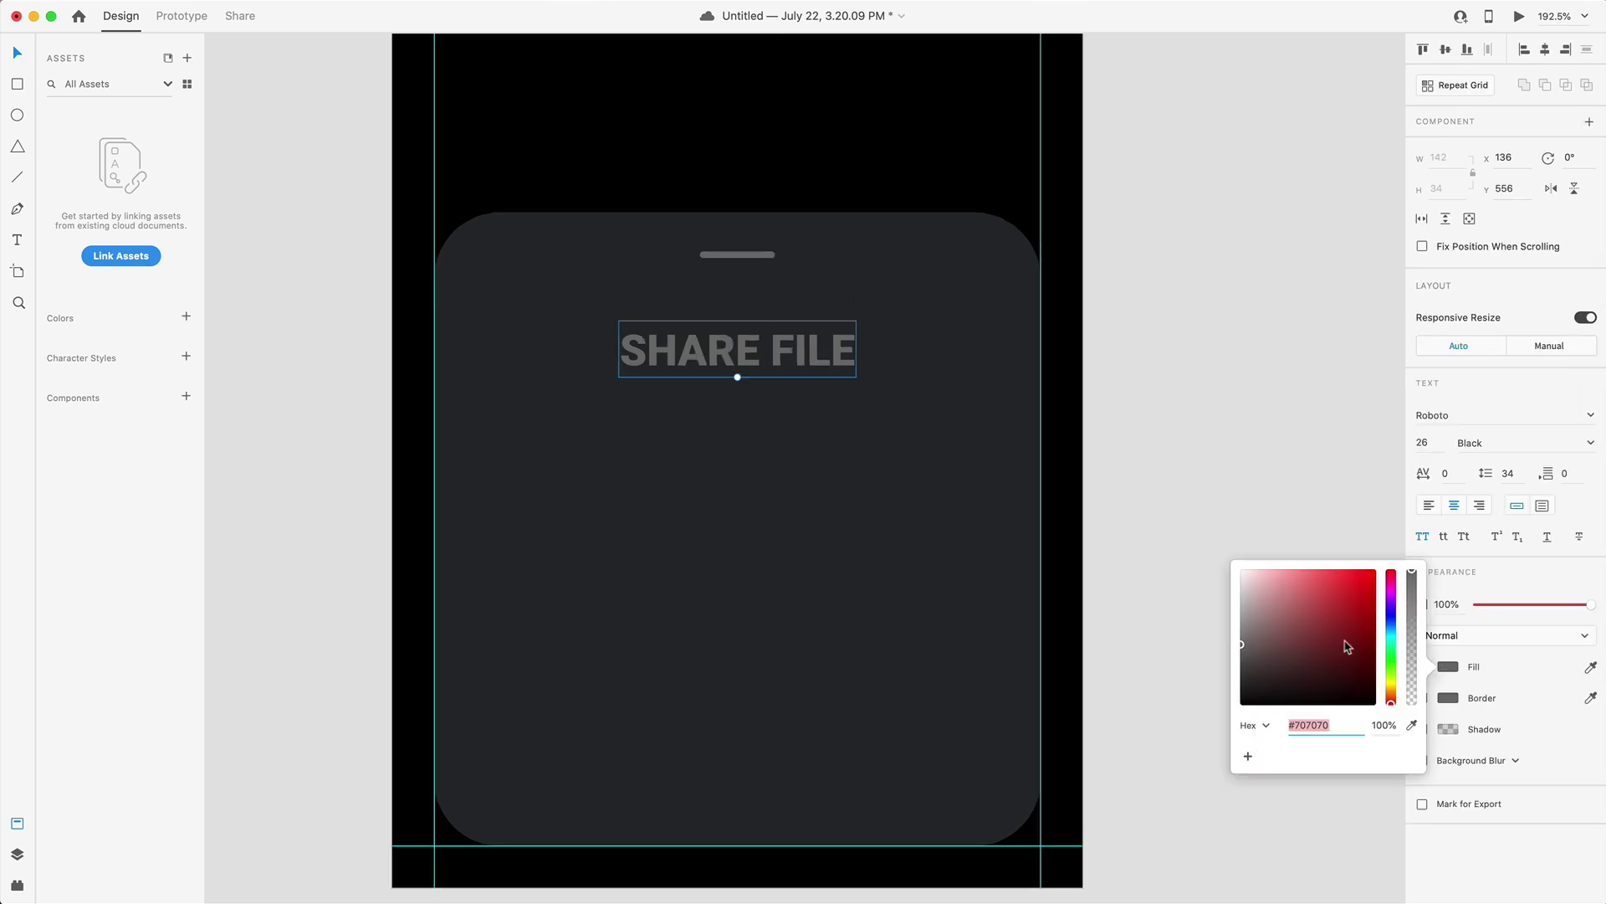
pyautogui.write('FFFFFF')
pyautogui.press('Return')
pyautogui.click(614, 441)
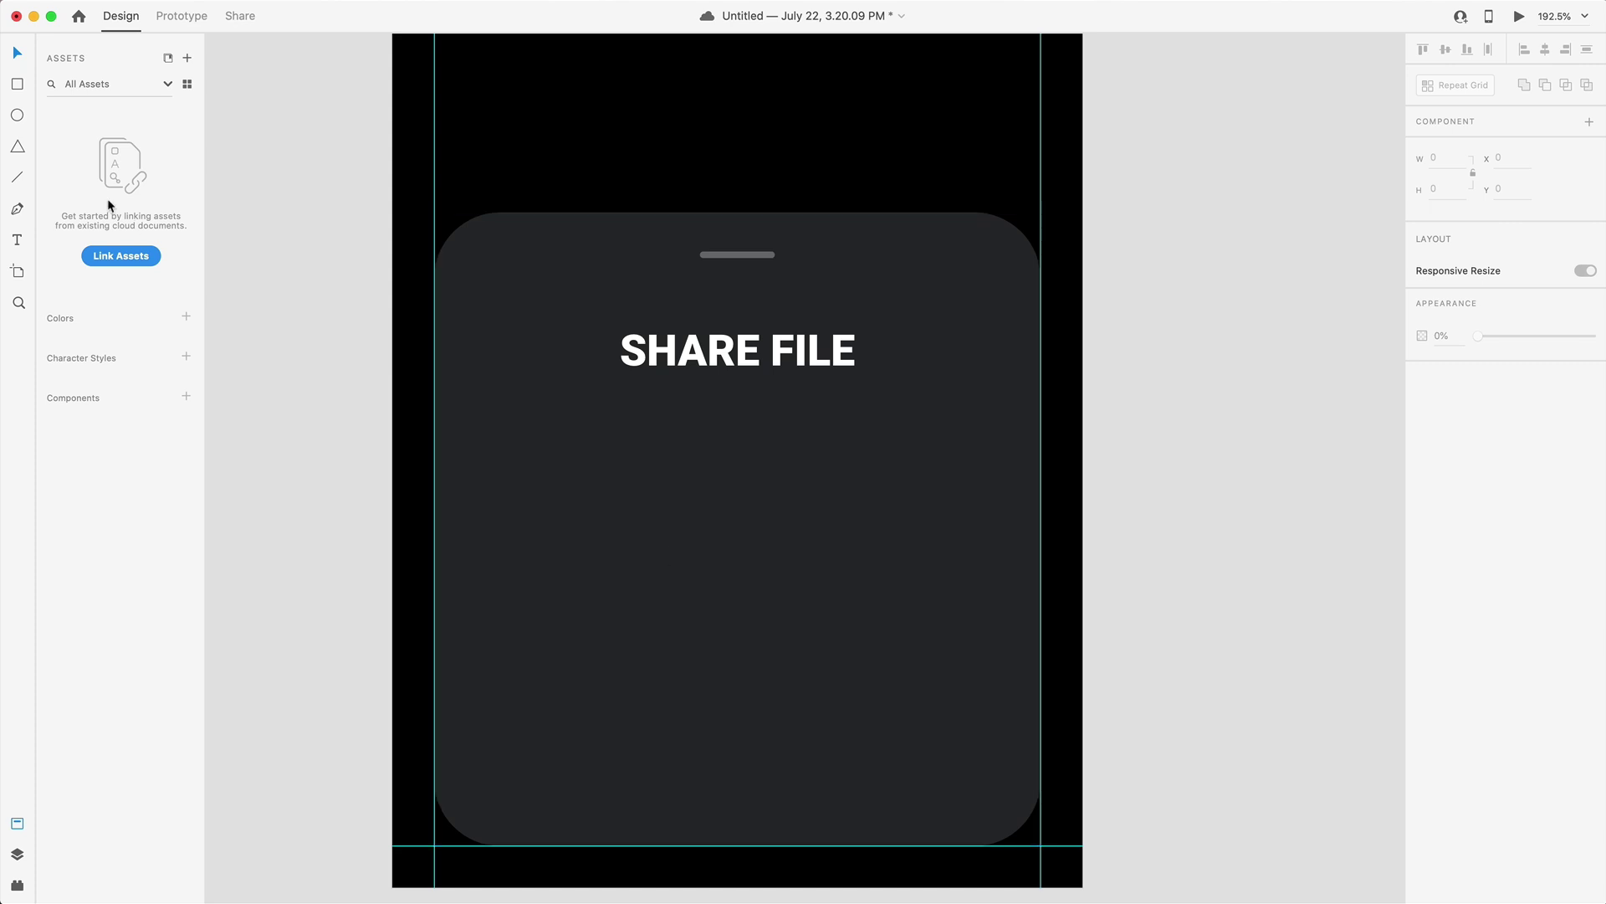
# Step: Draw a small white square and place a copy of the title beside it at 18 Bold
pyautogui.click(17, 84)
pyautogui.moveTo(548, 410); pyautogui.dragTo(624, 512)
pyautogui.press('v')
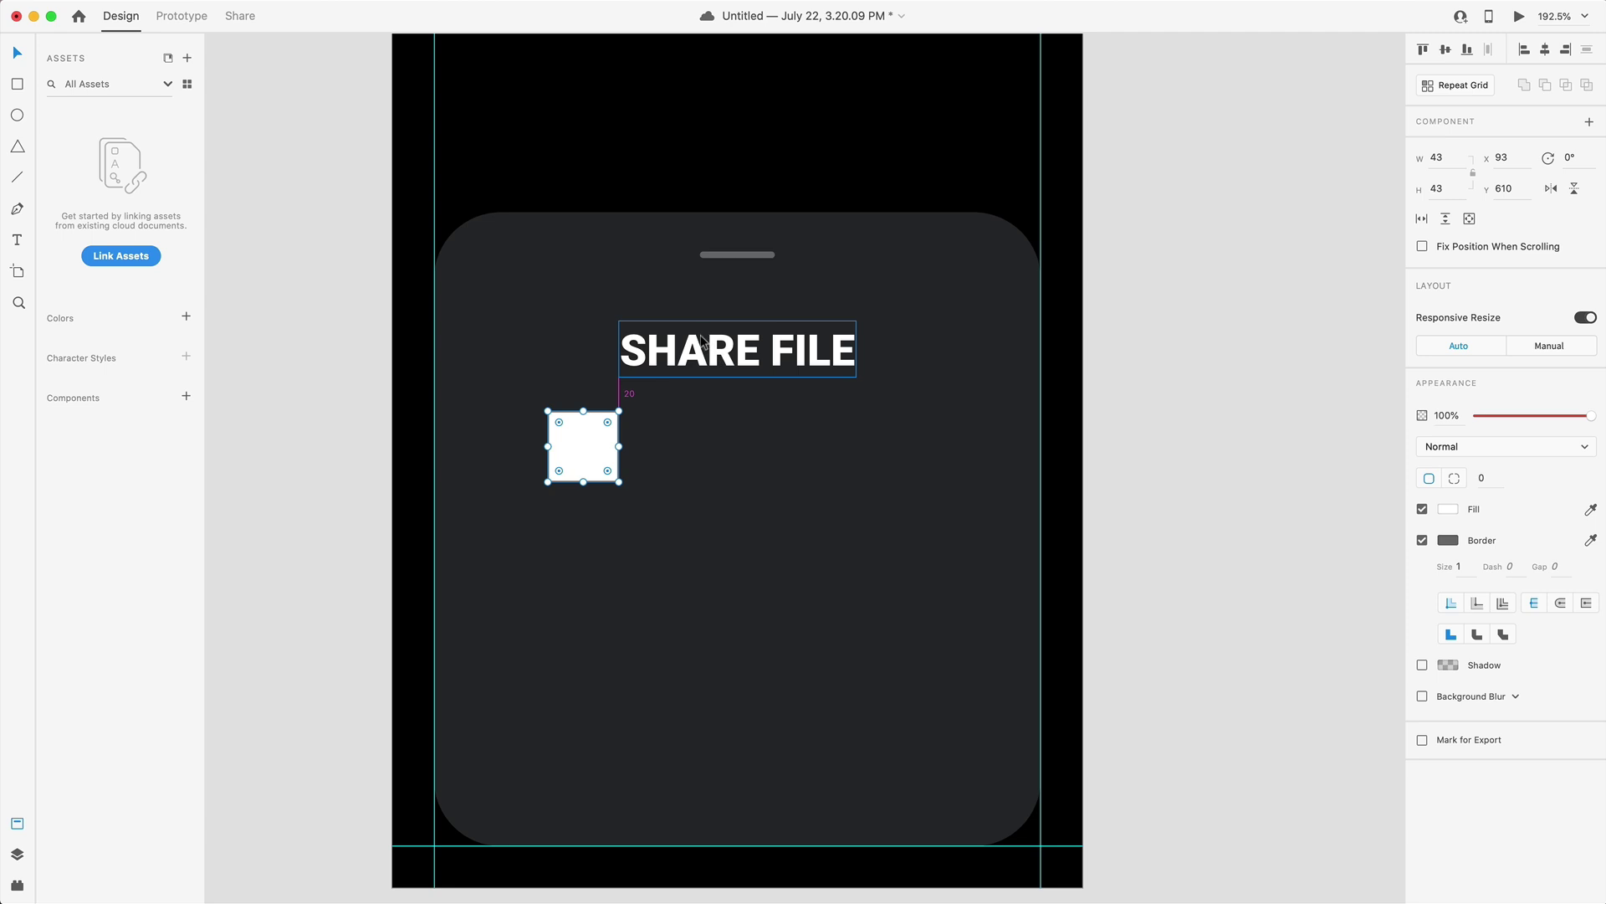
pyautogui.moveTo(701, 339); pyautogui.dragTo(722, 439)
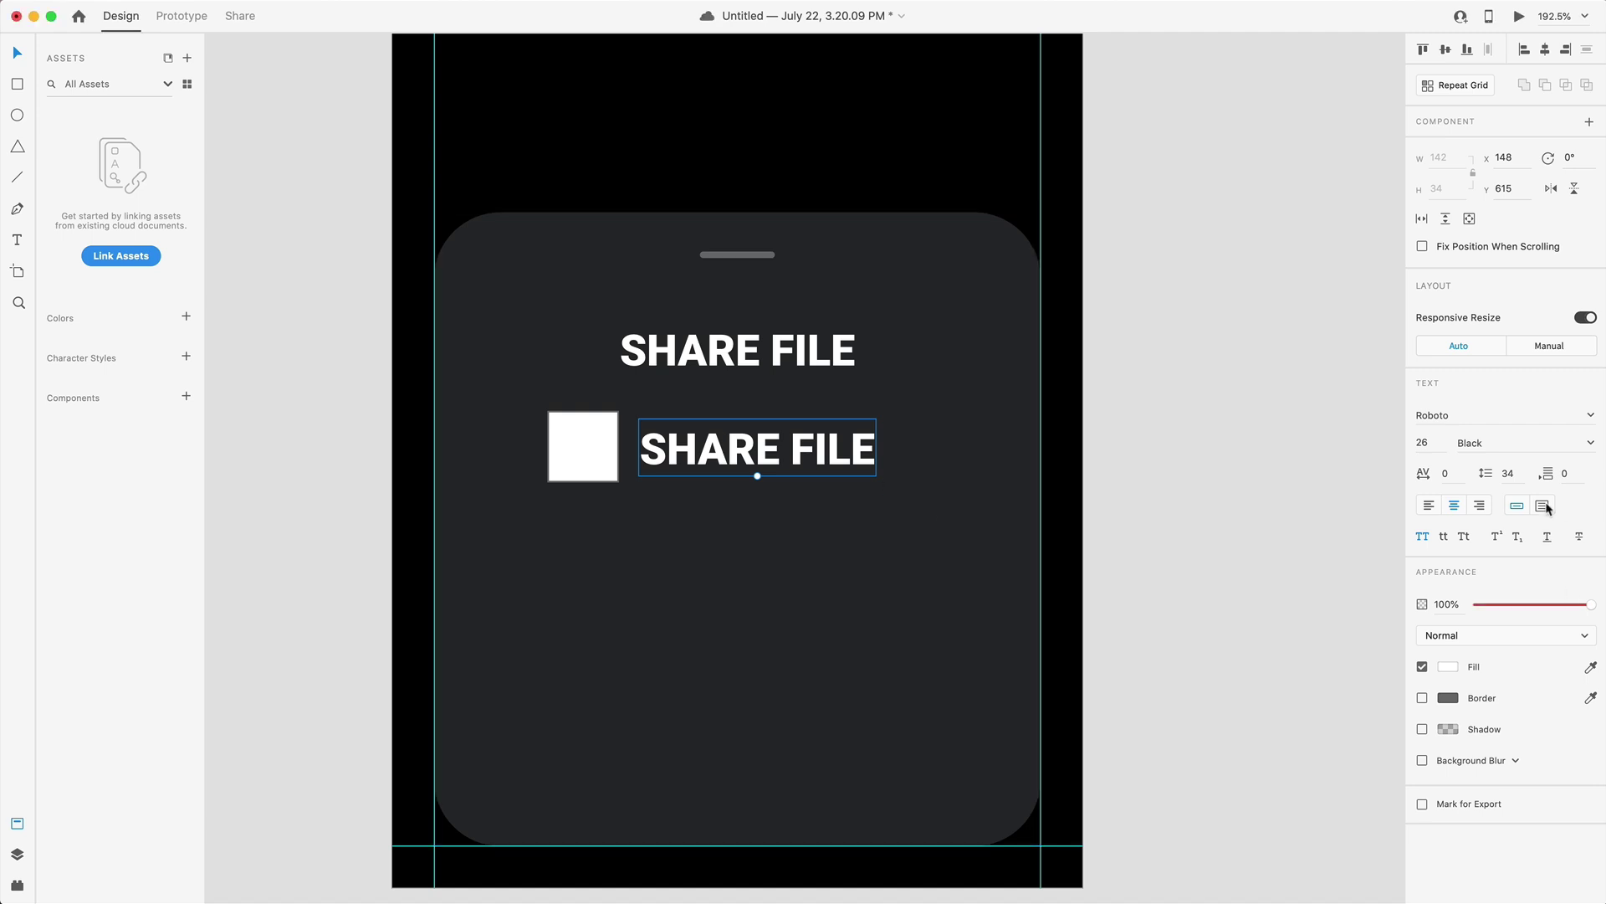
pyautogui.click(1433, 442)
pyautogui.write('18')
pyautogui.press('Tab')
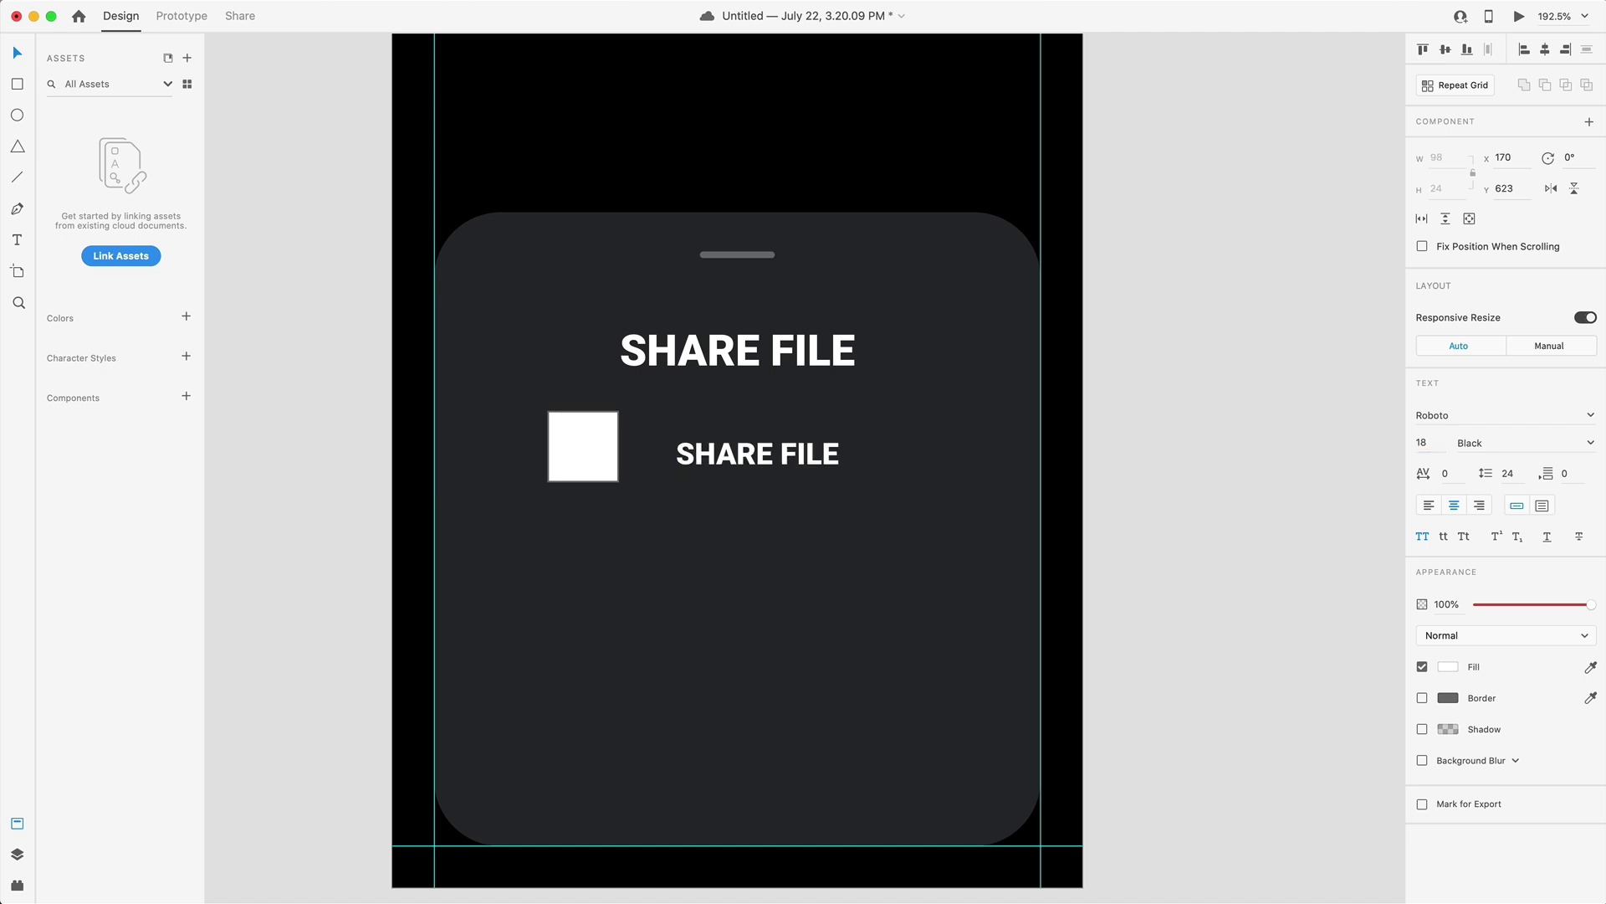
pyautogui.write('Bold')
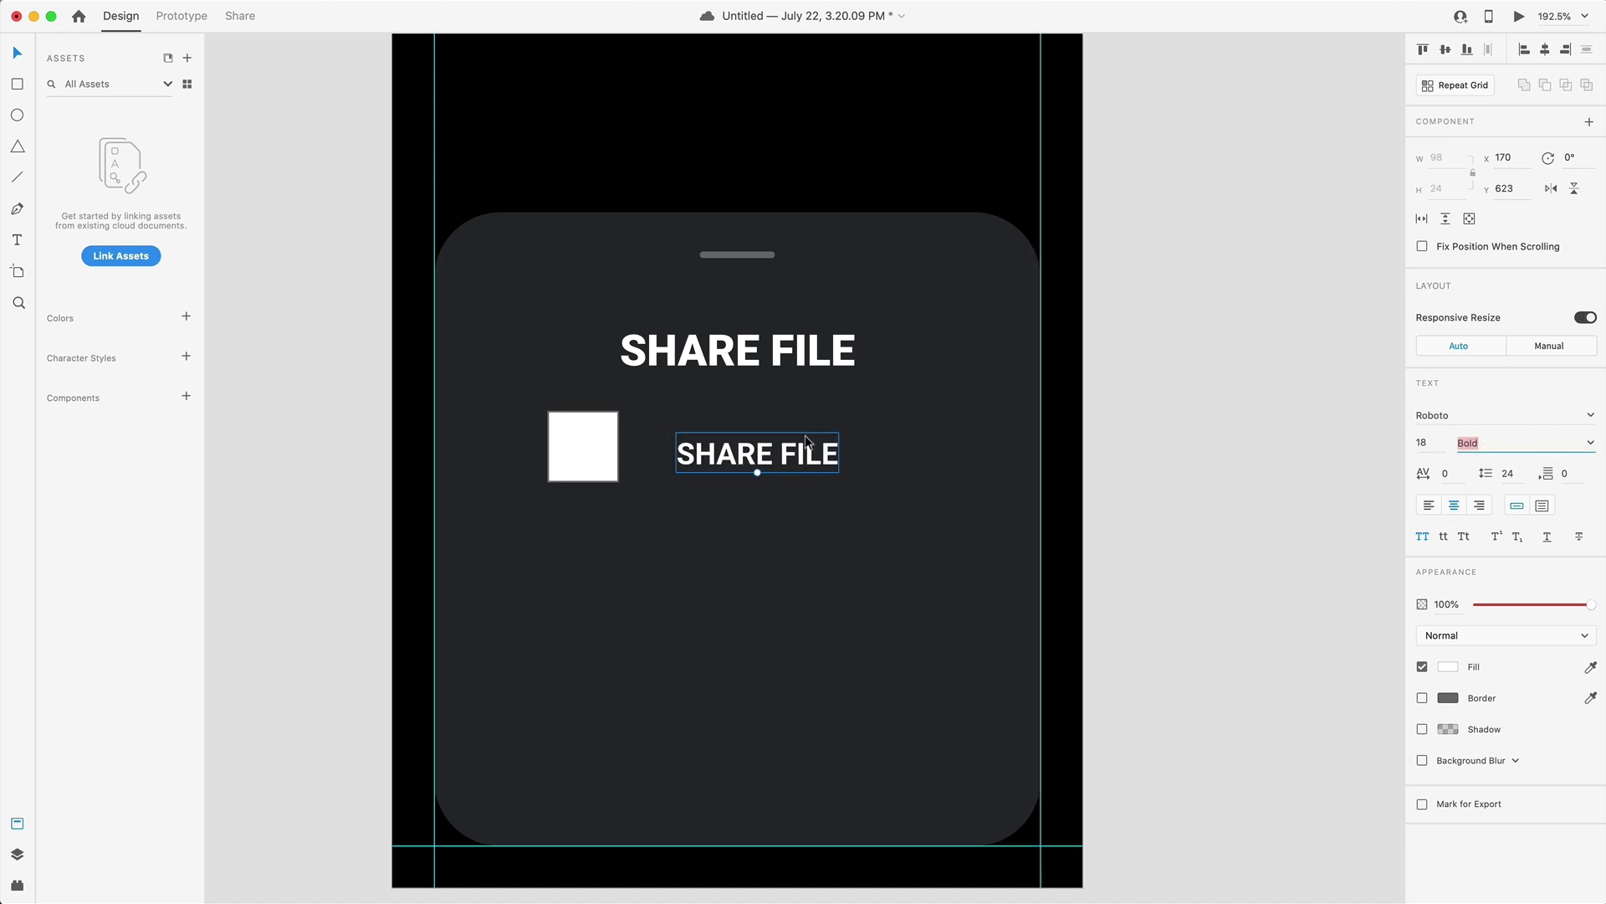
# Step: Resize the square to 46×46 with corner radius 11 and move the label closer to it
pyautogui.click(573, 460)
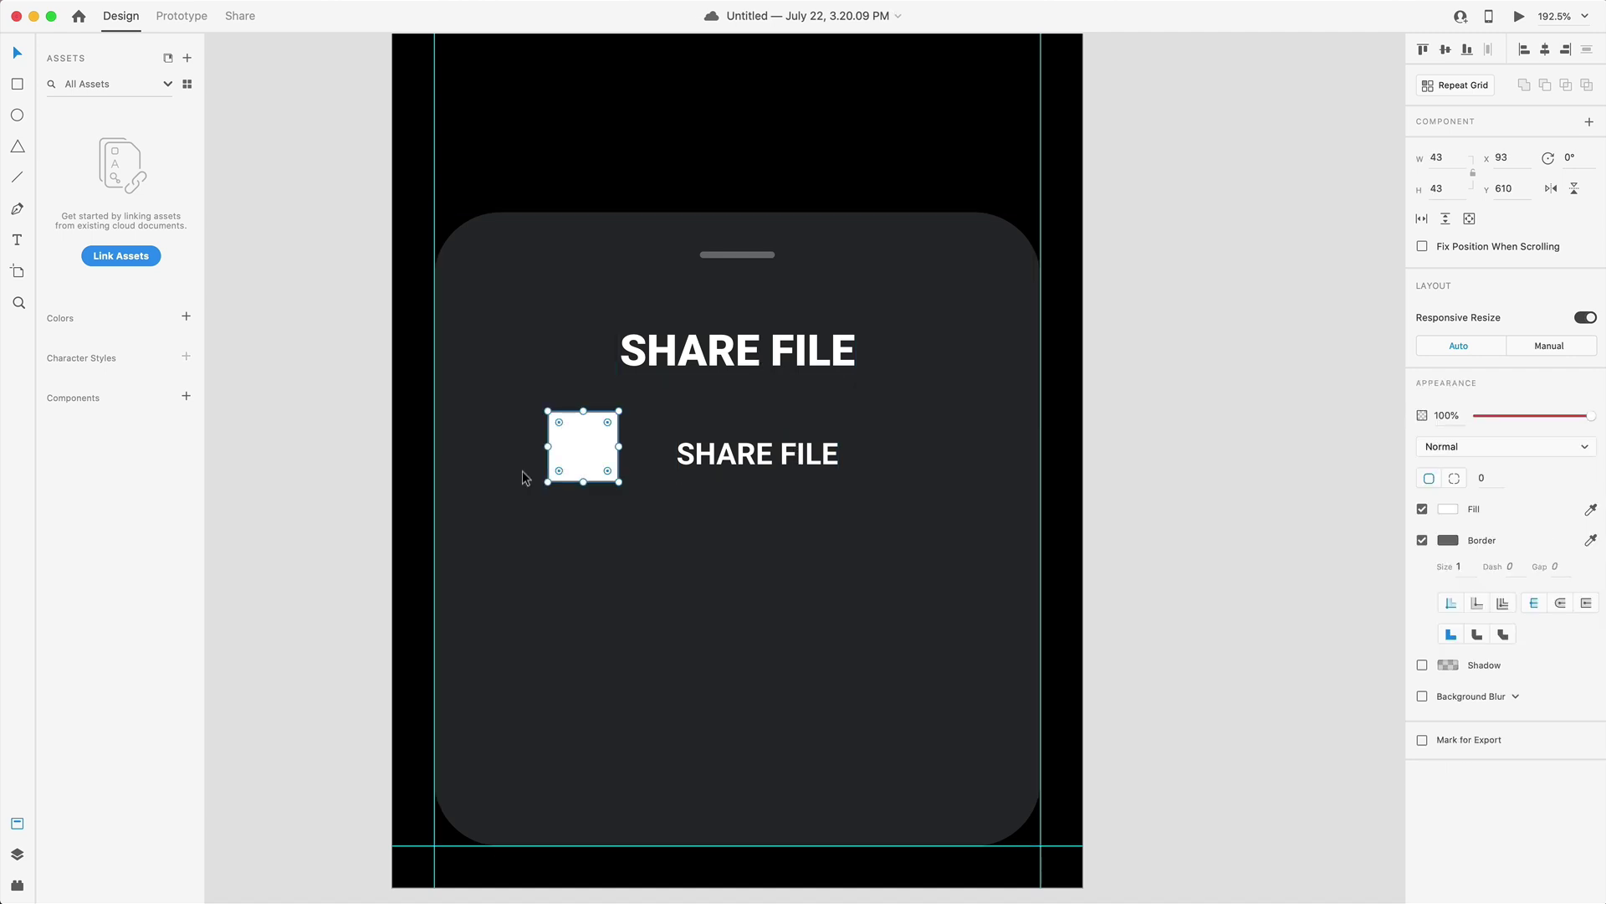
pyautogui.click(1472, 174)
pyautogui.click(1457, 155)
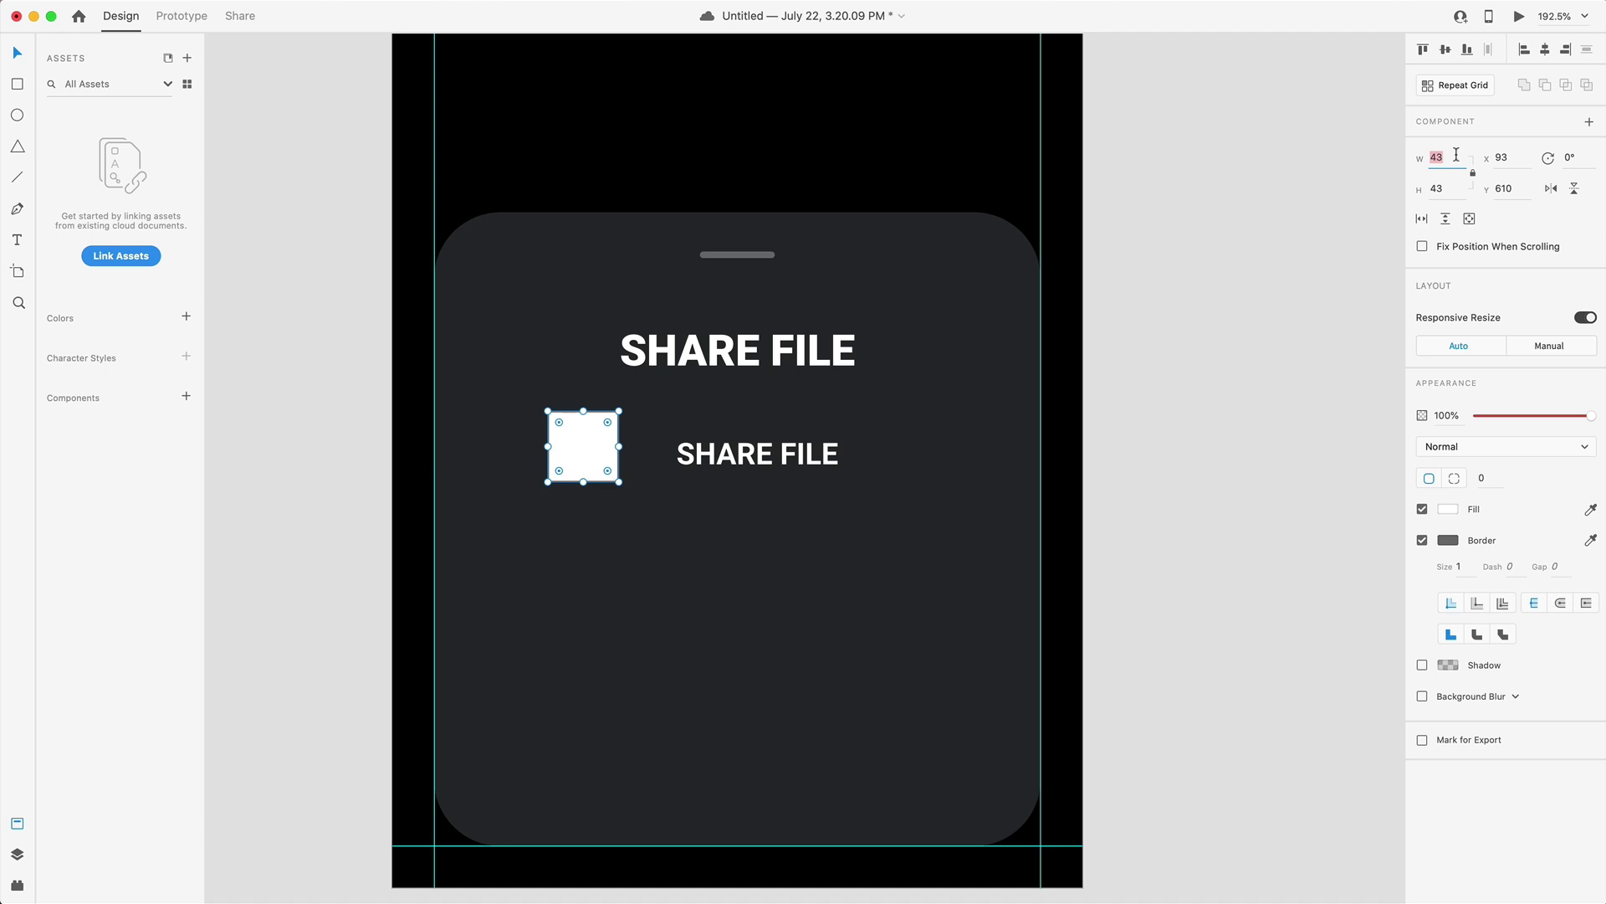
pyautogui.write('46')
pyautogui.press('Return')
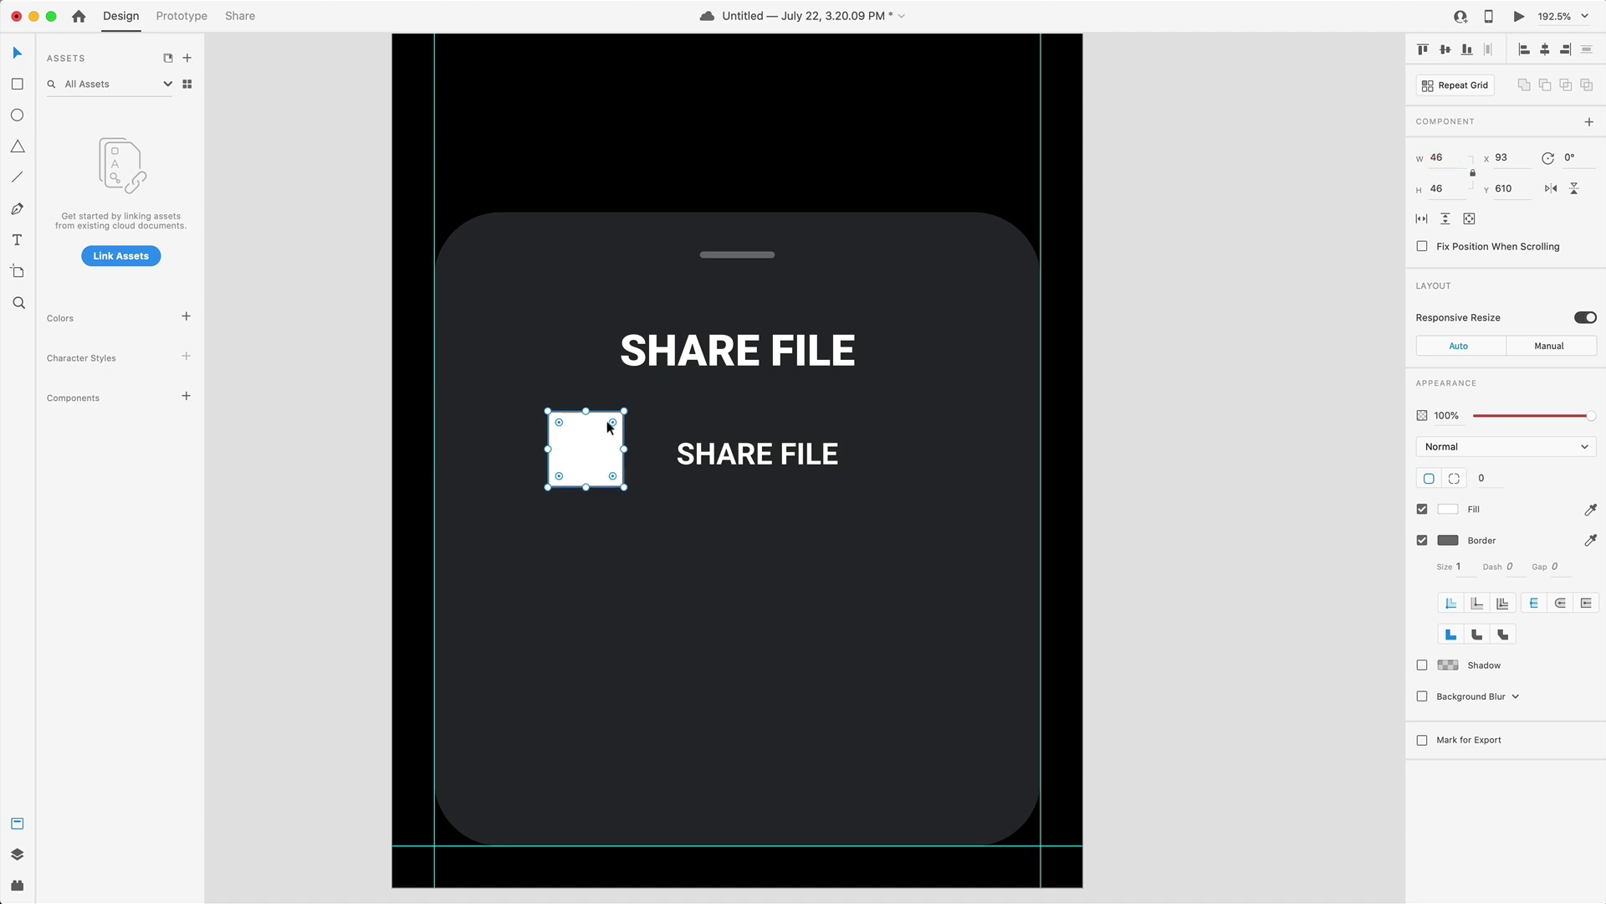
pyautogui.moveTo(614, 425); pyautogui.dragTo(605, 427)
pyautogui.moveTo(778, 459); pyautogui.dragTo(749, 456)
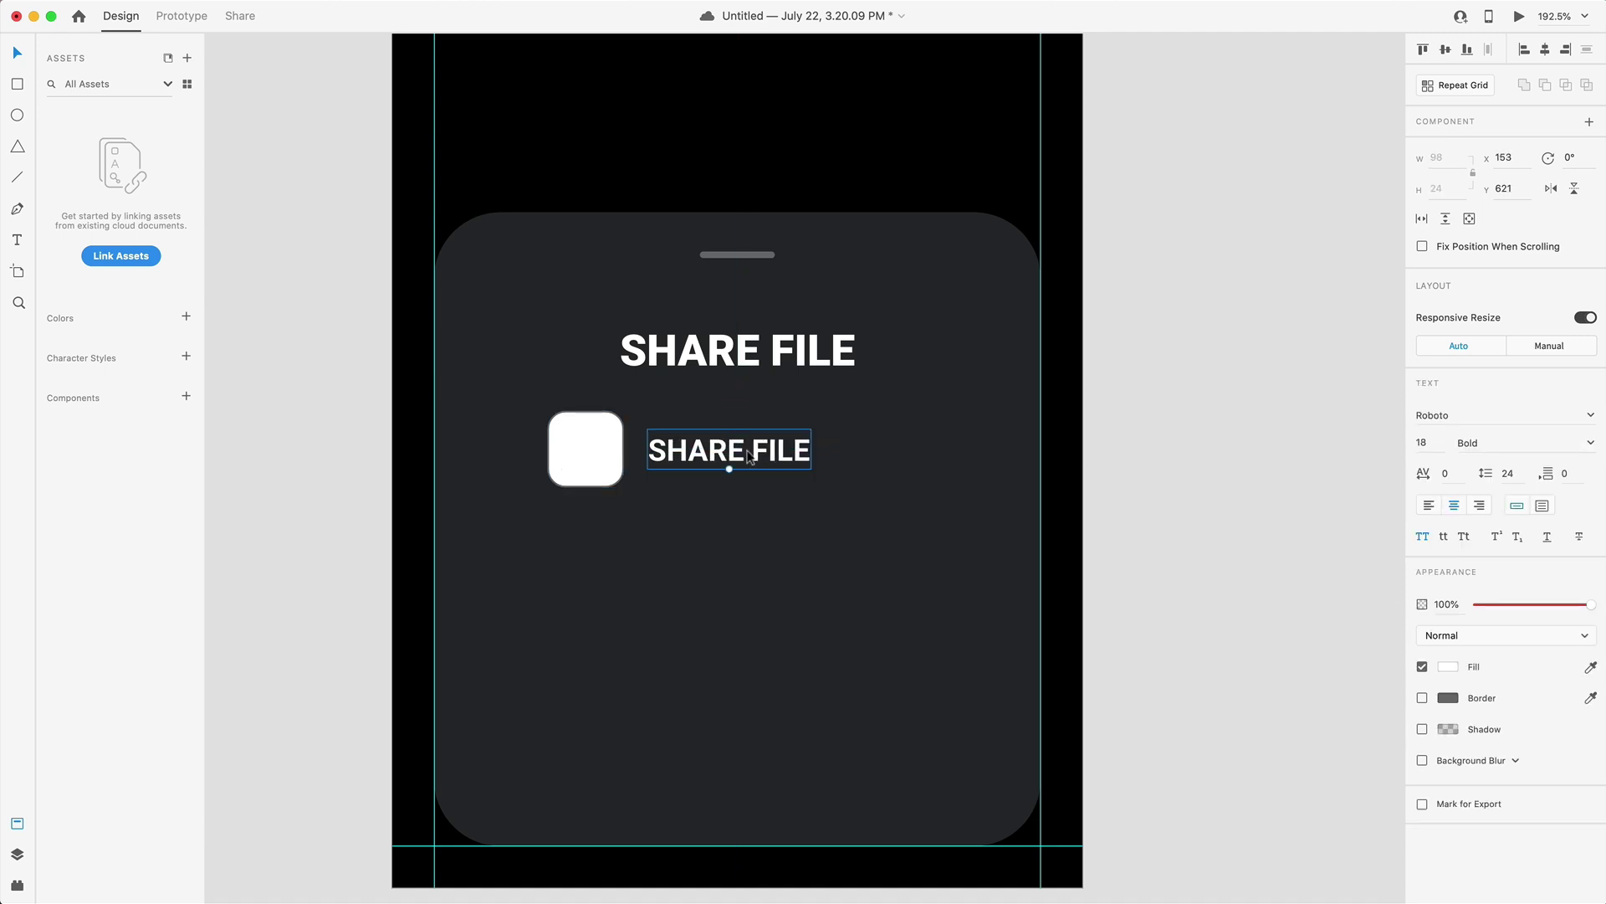
# Step: Move the square and label down 10 px together, then duplicate the row below
pyautogui.click(589, 452)
pyautogui.press('alt')
pyautogui.press('alt')
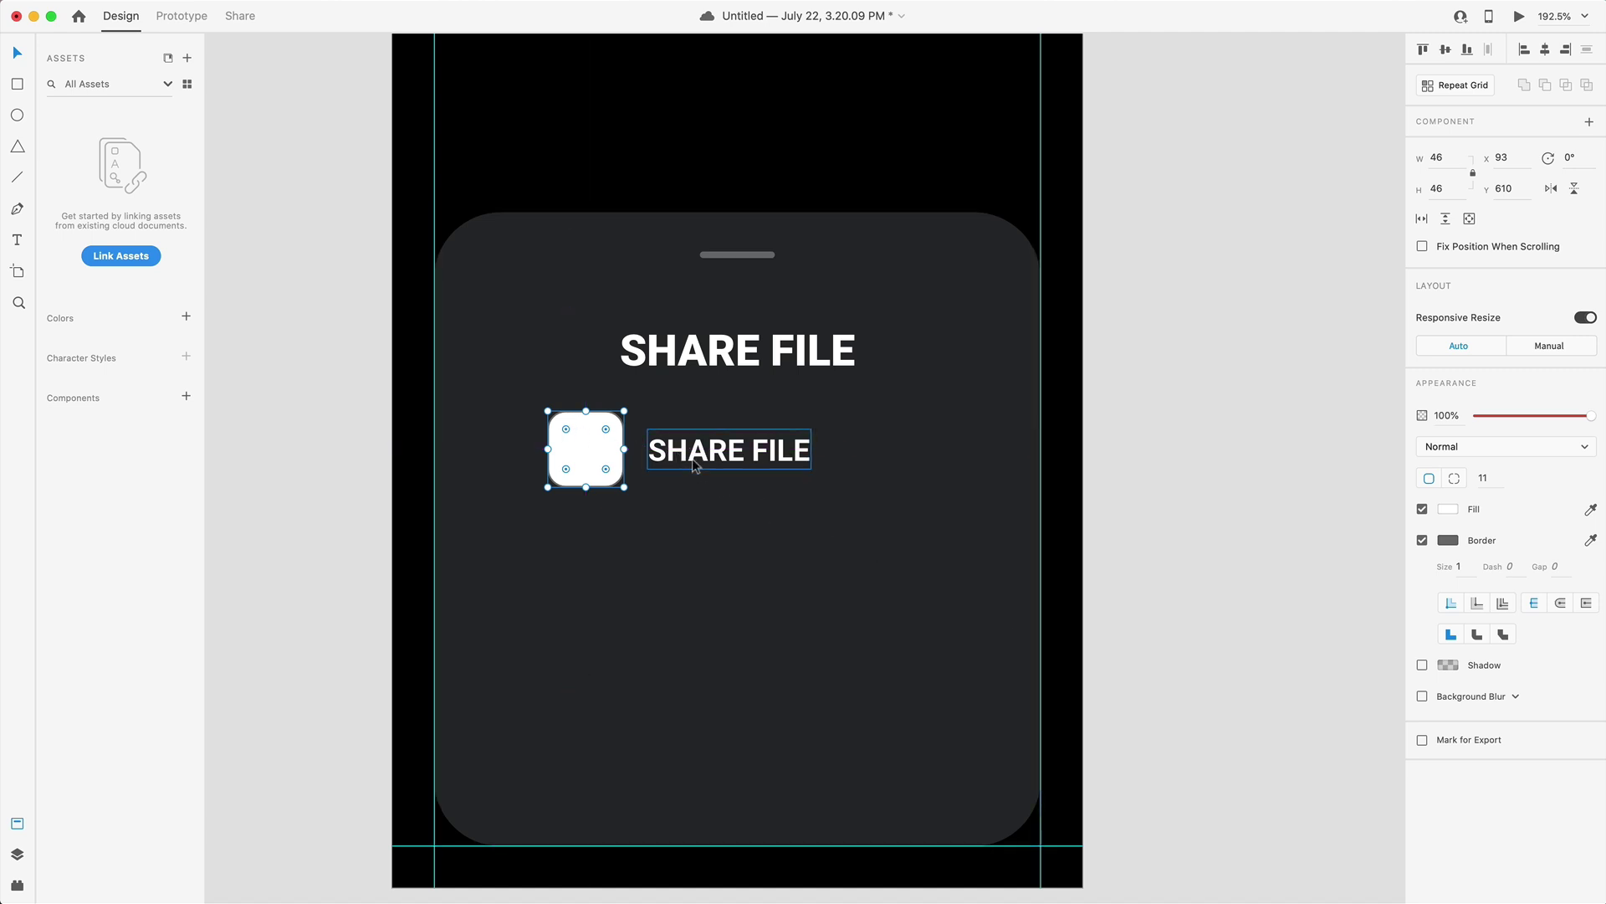
pyautogui.keyDown('shift'); pyautogui.click(698, 459); pyautogui.keyUp('shift')
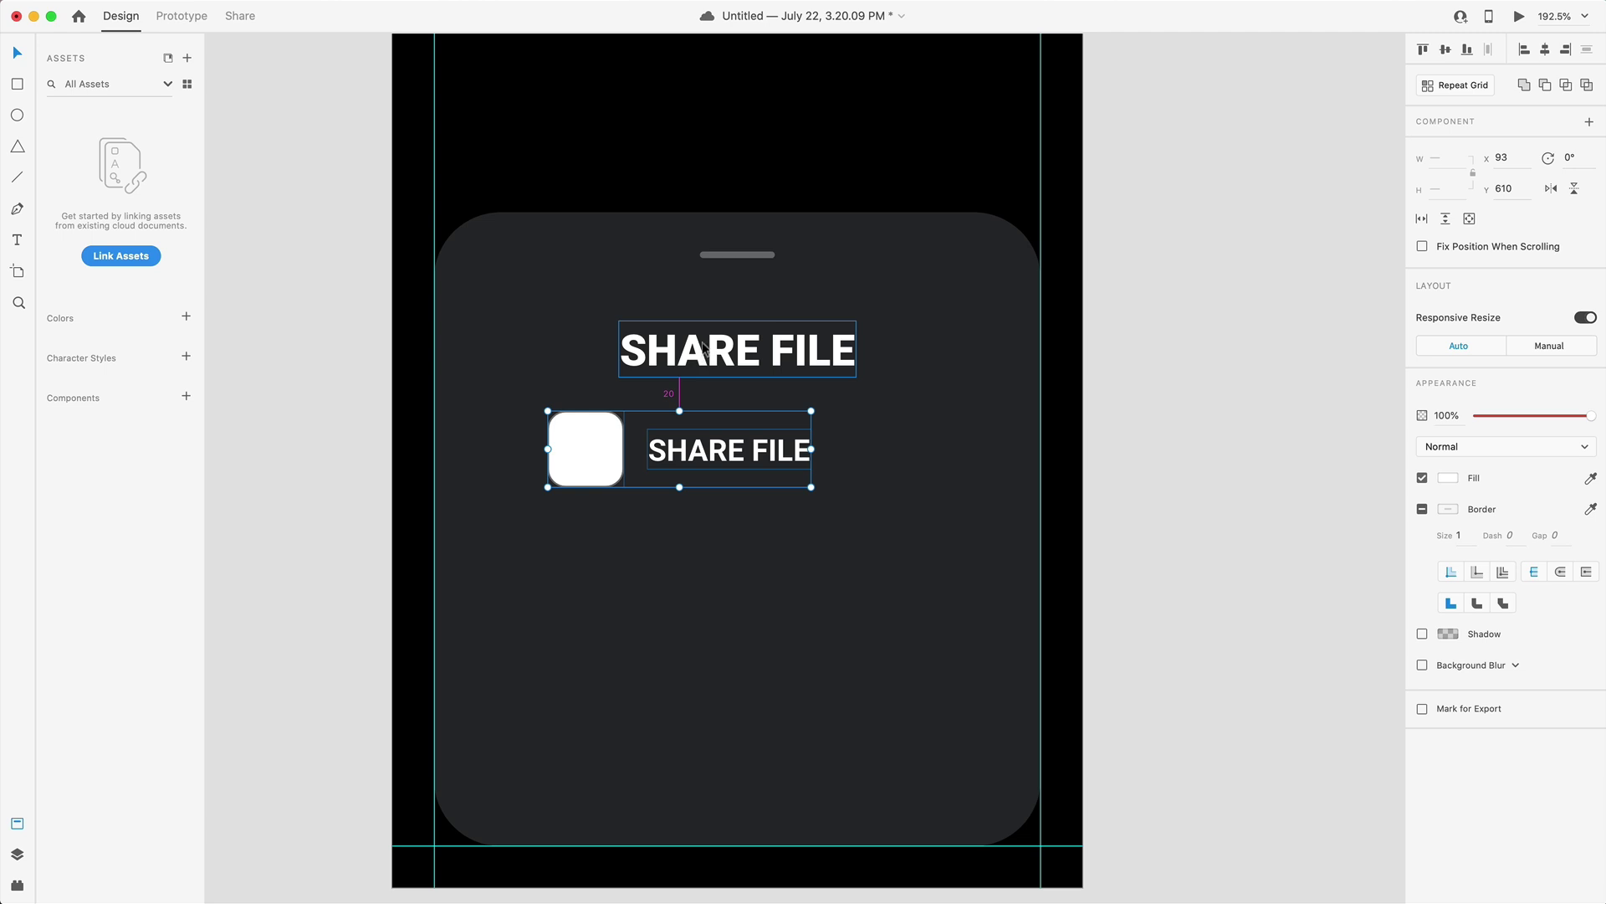
pyautogui.hotkey('shift', 'Down')
pyautogui.hotkey('shift', 'Down')
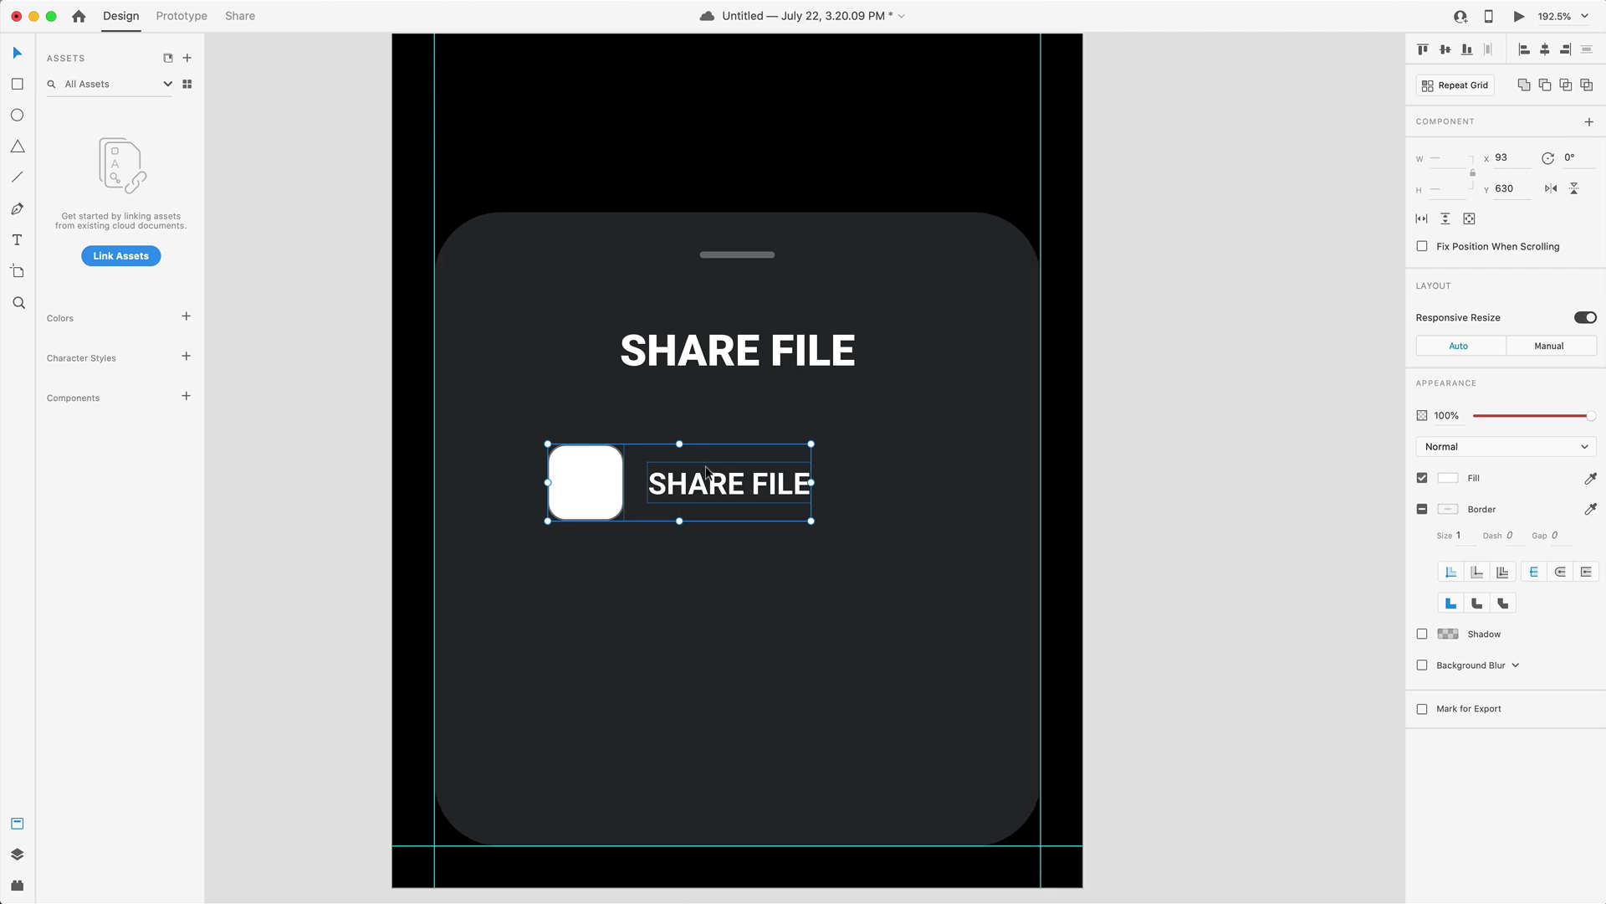
pyautogui.moveTo(729, 484); pyautogui.dragTo(741, 595)
# Step: Left-align the two row labels and rename them SHARE ON TWITTER and SHARE ON FACEBOOK
pyautogui.click(1142, 676)
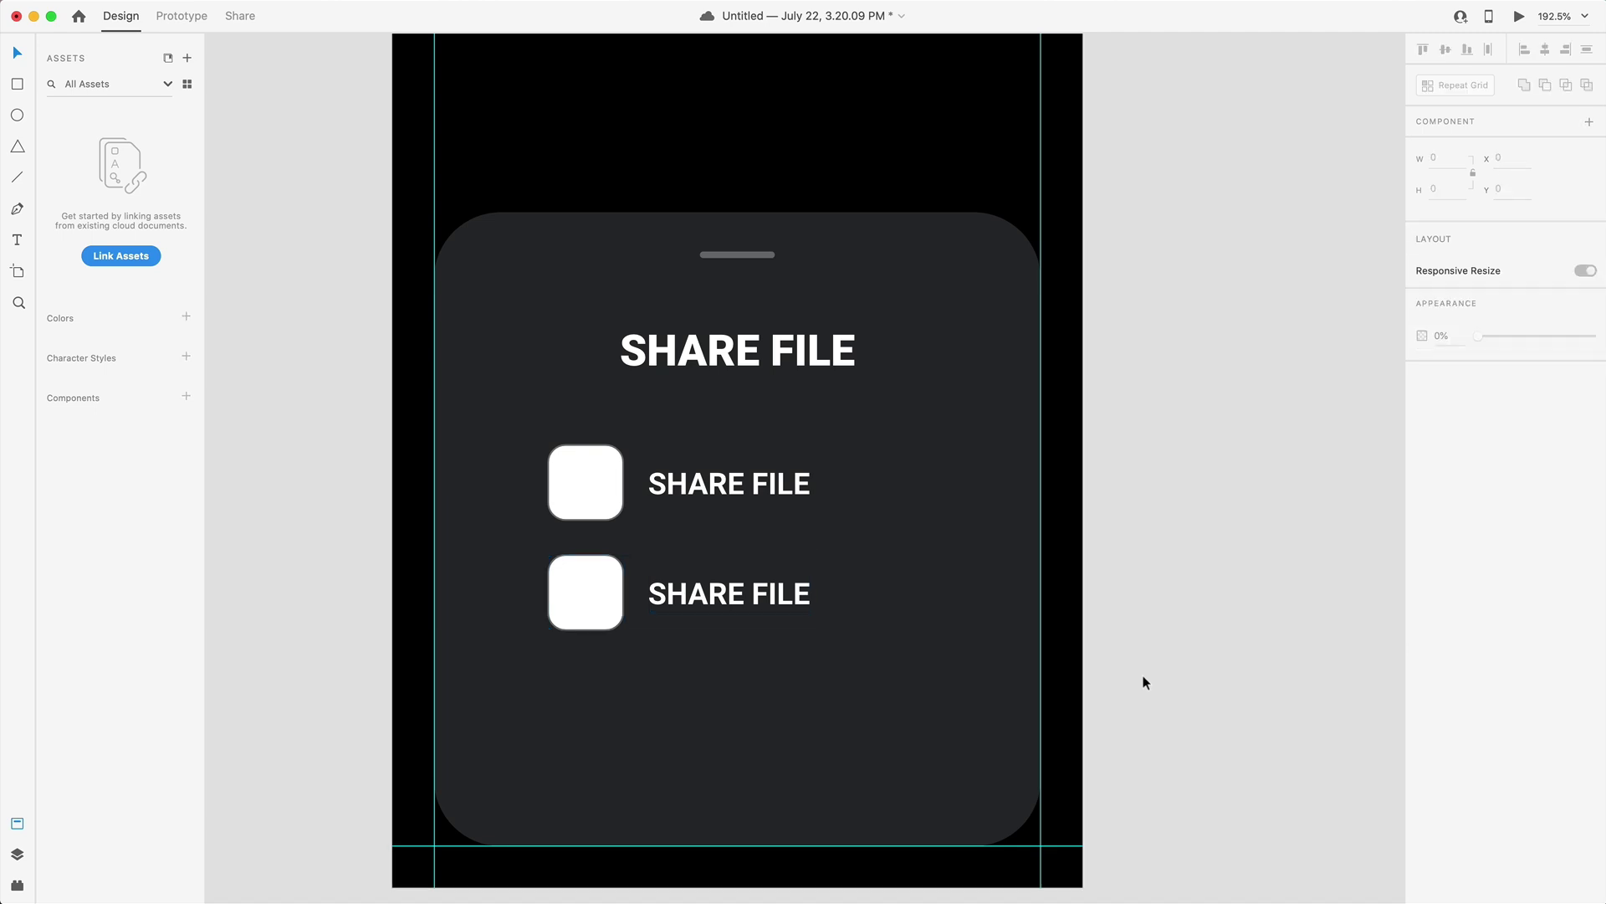
pyautogui.scroll(5, 630, 597)
pyautogui.doubleClick(696, 491)
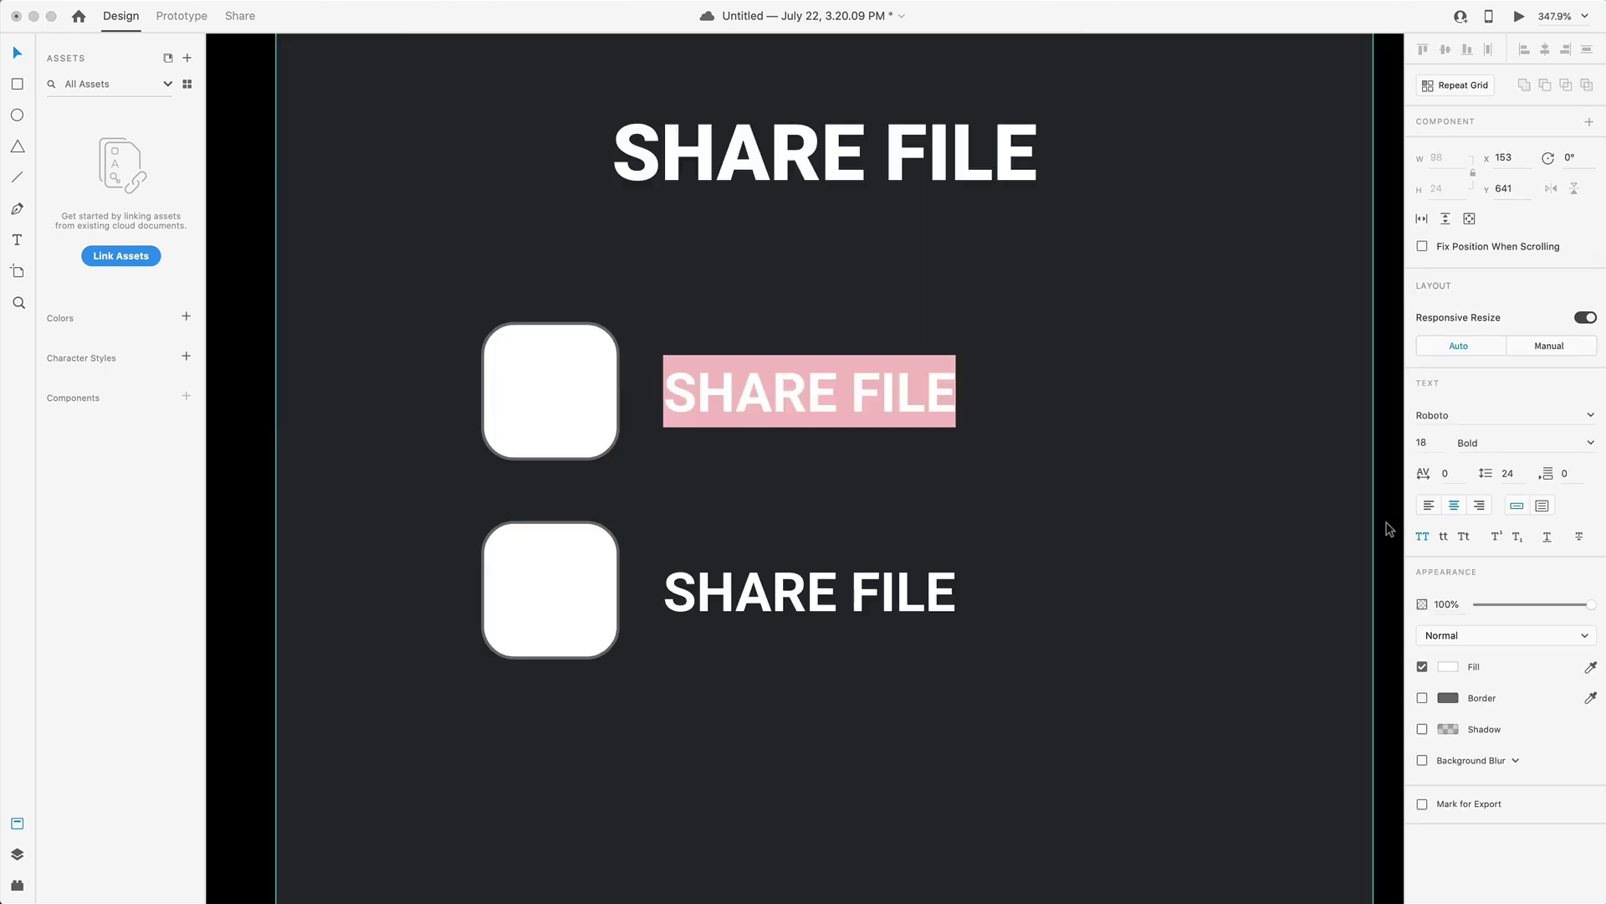
pyautogui.click(1423, 502)
pyautogui.write('SHARE ON TWITTER')
pyautogui.press('Escape')
pyautogui.click(824, 598)
pyautogui.click(1422, 503)
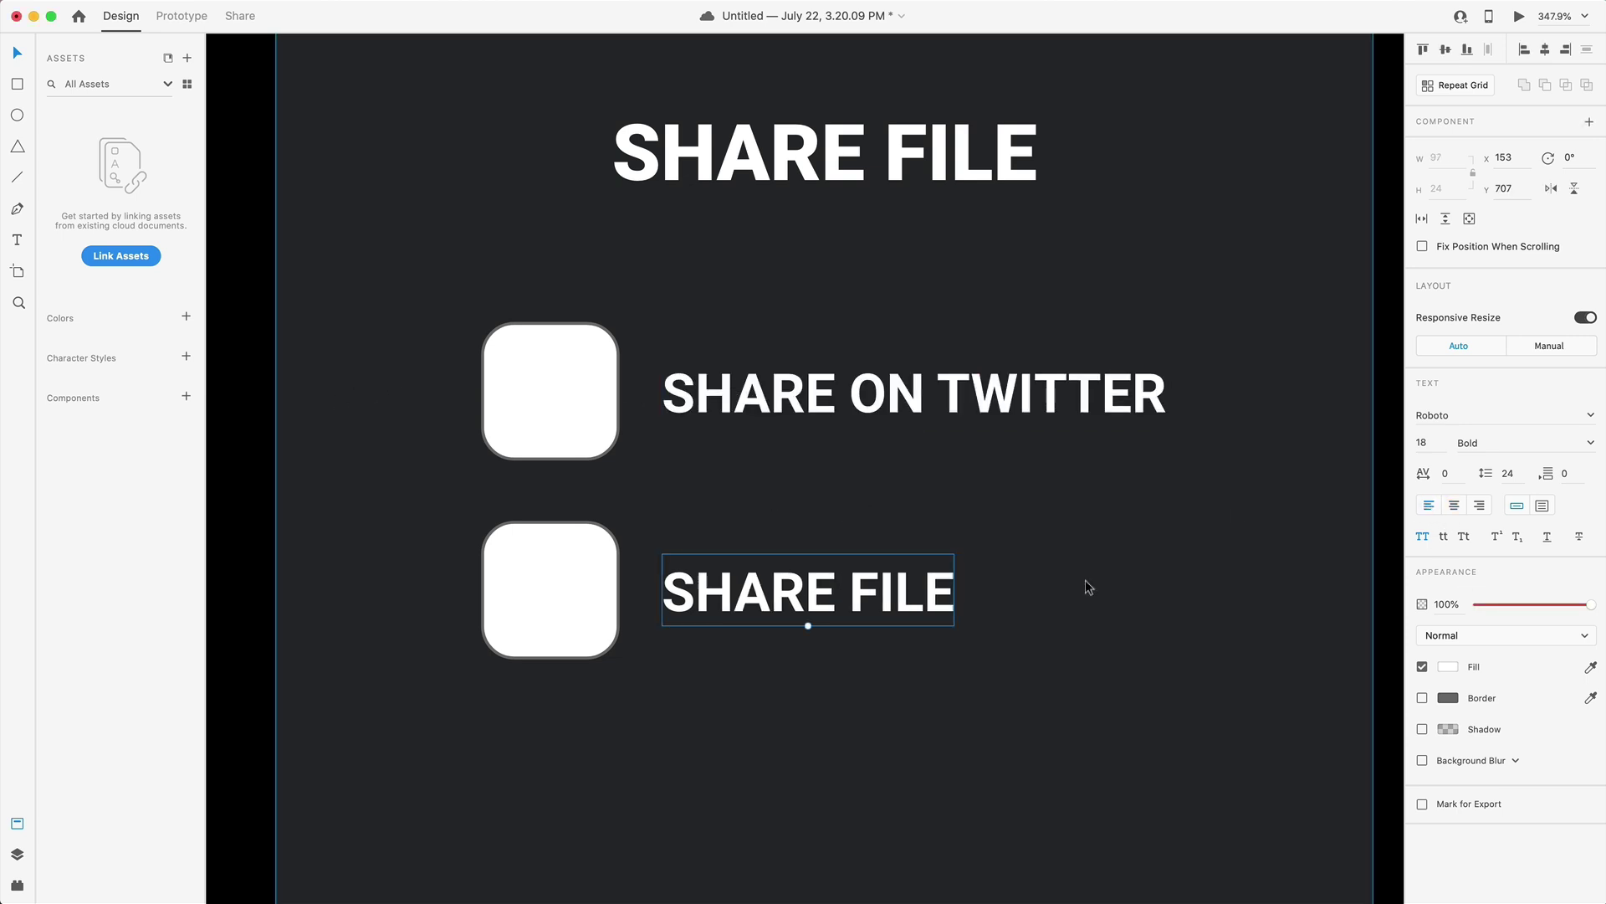
pyautogui.doubleClick(776, 586)
pyautogui.write('SHARE ON FACEBOOK')
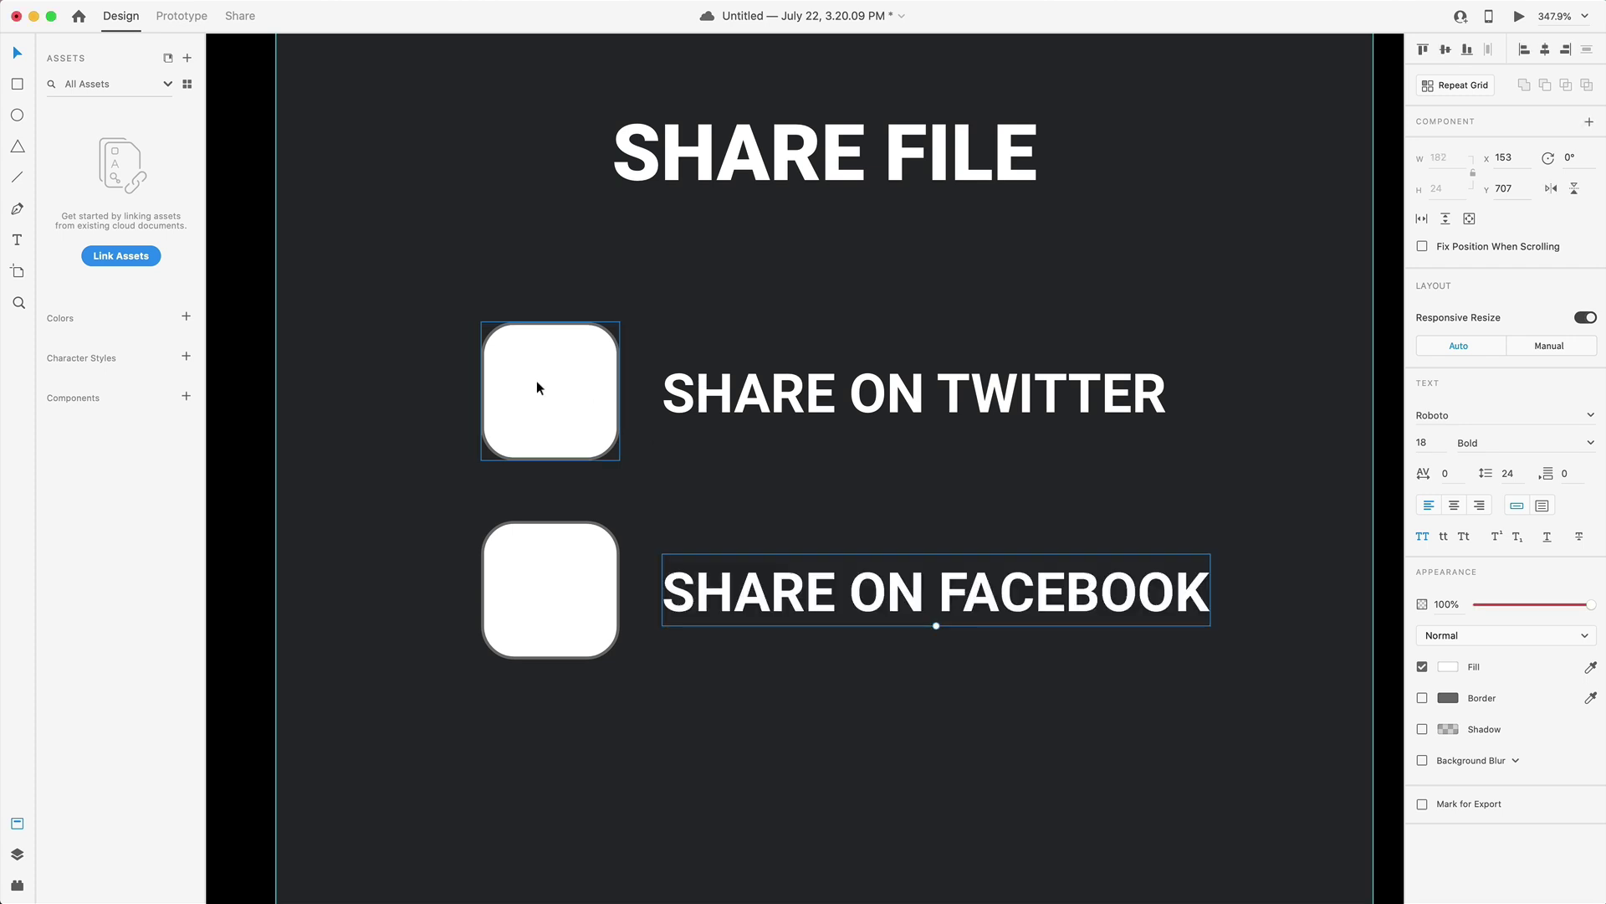
# Step: Select both white squares and bring the Nucleo icon browser alongside
pyautogui.click(536, 380)
pyautogui.keyDown('shift'); pyautogui.click(564, 570); pyautogui.keyUp('shift')
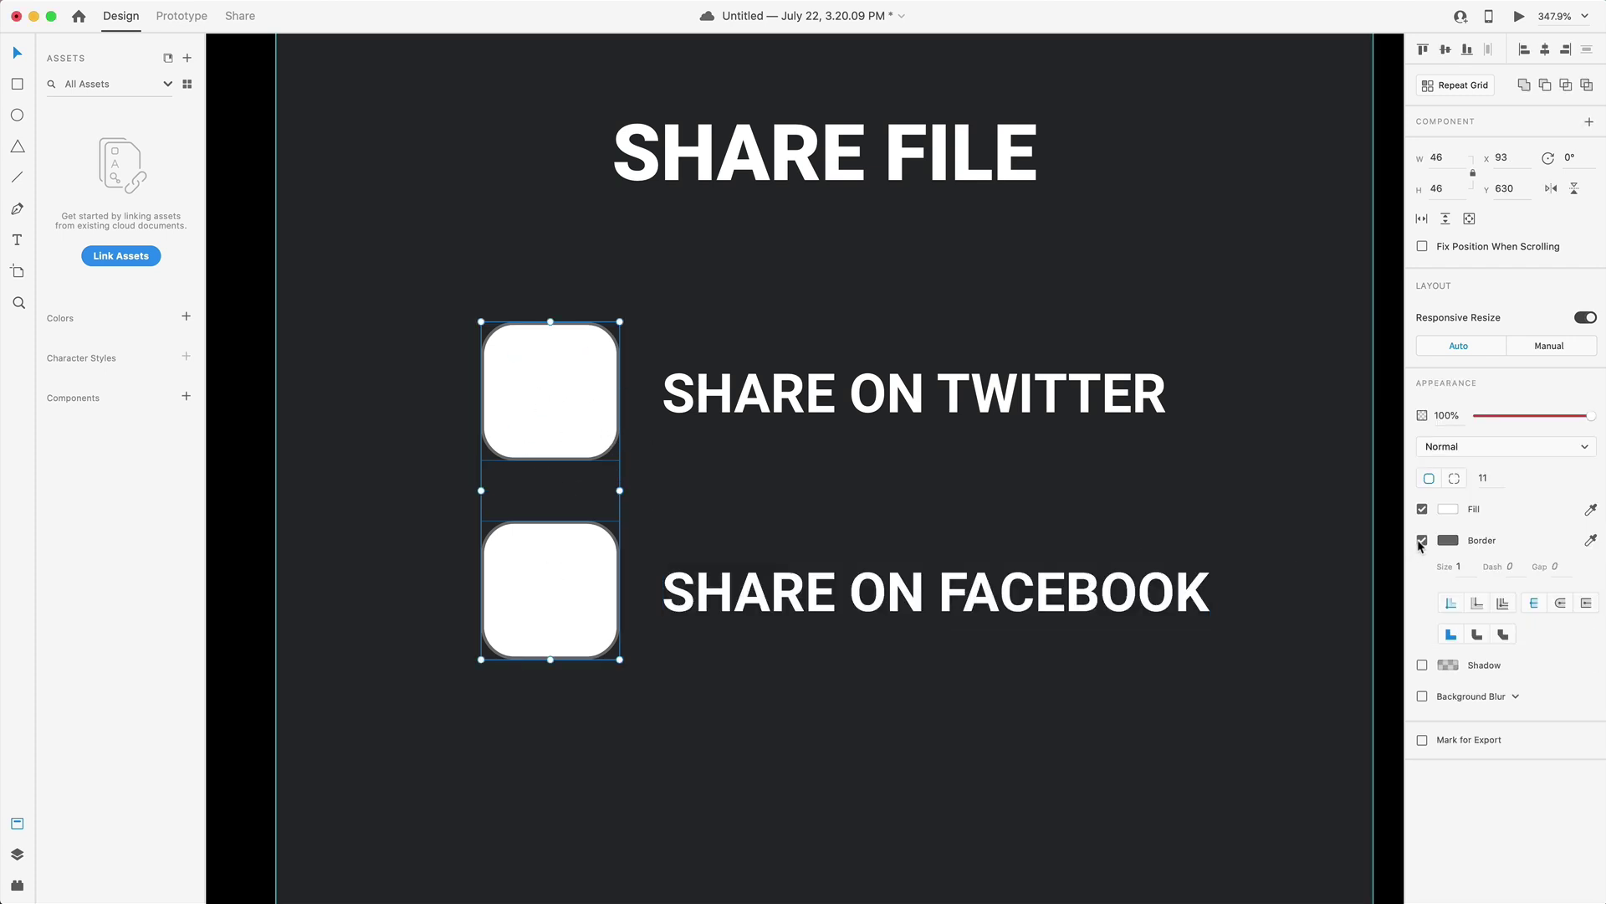
pyautogui.press('cmd+tab')
pyautogui.moveTo(721, 168); pyautogui.dragTo(883, 69)
# Step: Drag the Facebook icon and, after searching 'tw', the Twitter icon from Nucleo into XD
pyautogui.moveTo(793, 174); pyautogui.dragTo(244, 275)
pyautogui.click(721, 108)
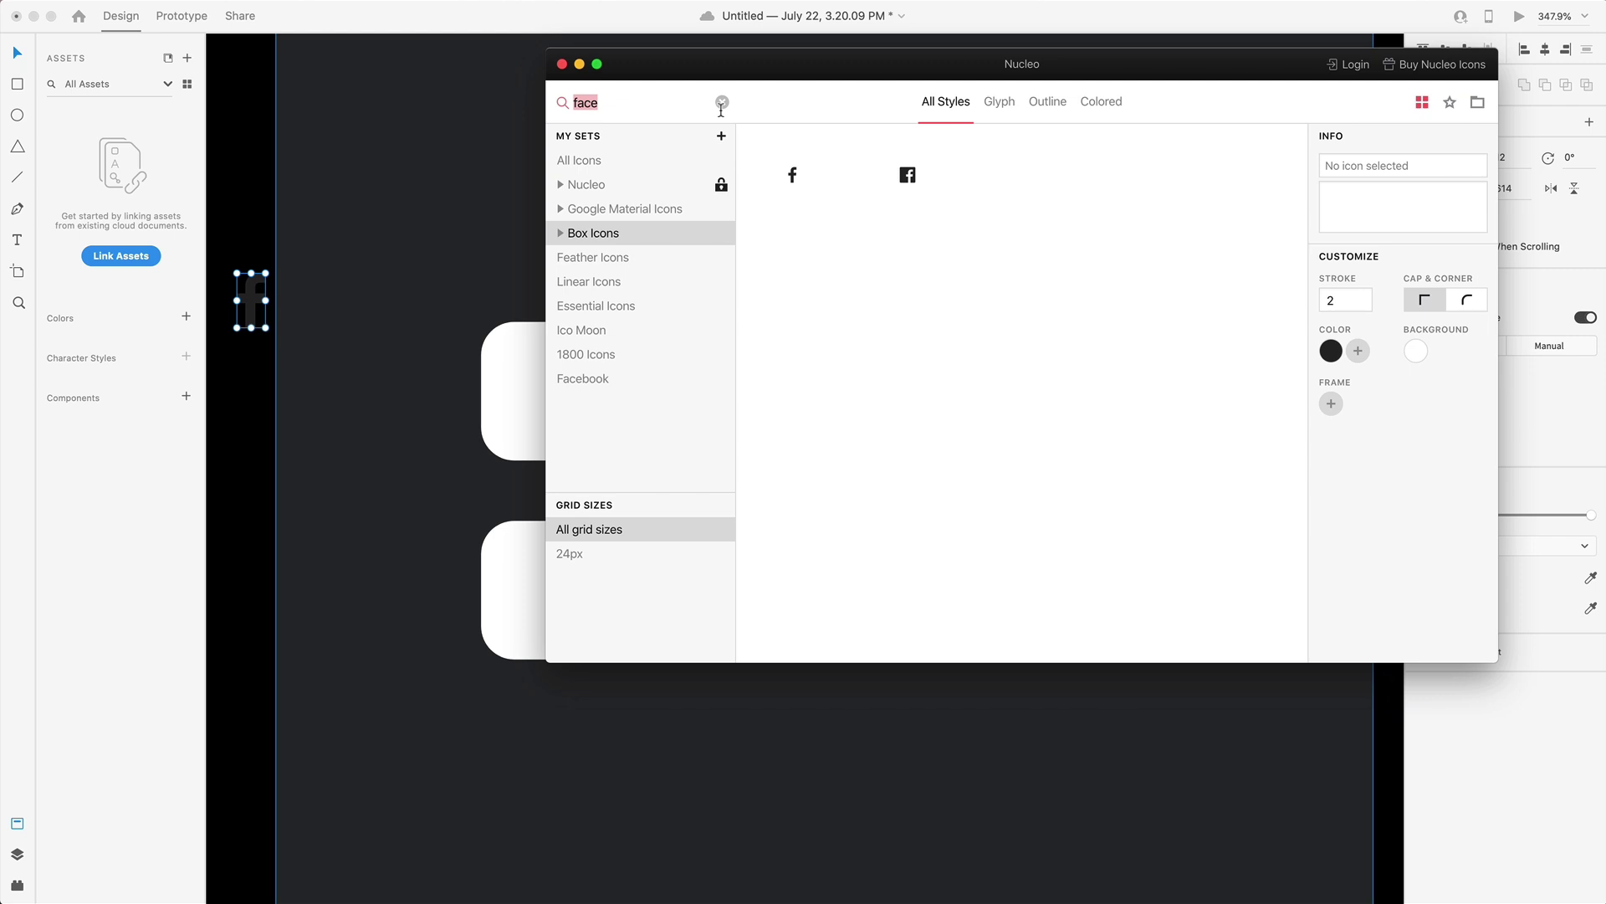
pyautogui.write('tw')
pyautogui.moveTo(793, 174); pyautogui.dragTo(555, 403)
# Step: Centre the Facebook icon in its white box and zoom out to see the whole sheet
pyautogui.click(254, 409)
pyautogui.moveTo(239, 289); pyautogui.dragTo(552, 599)
pyautogui.press('Escape')
pyautogui.scroll(-3, 972, 712)
pyautogui.hscroll(2, 767, 412)
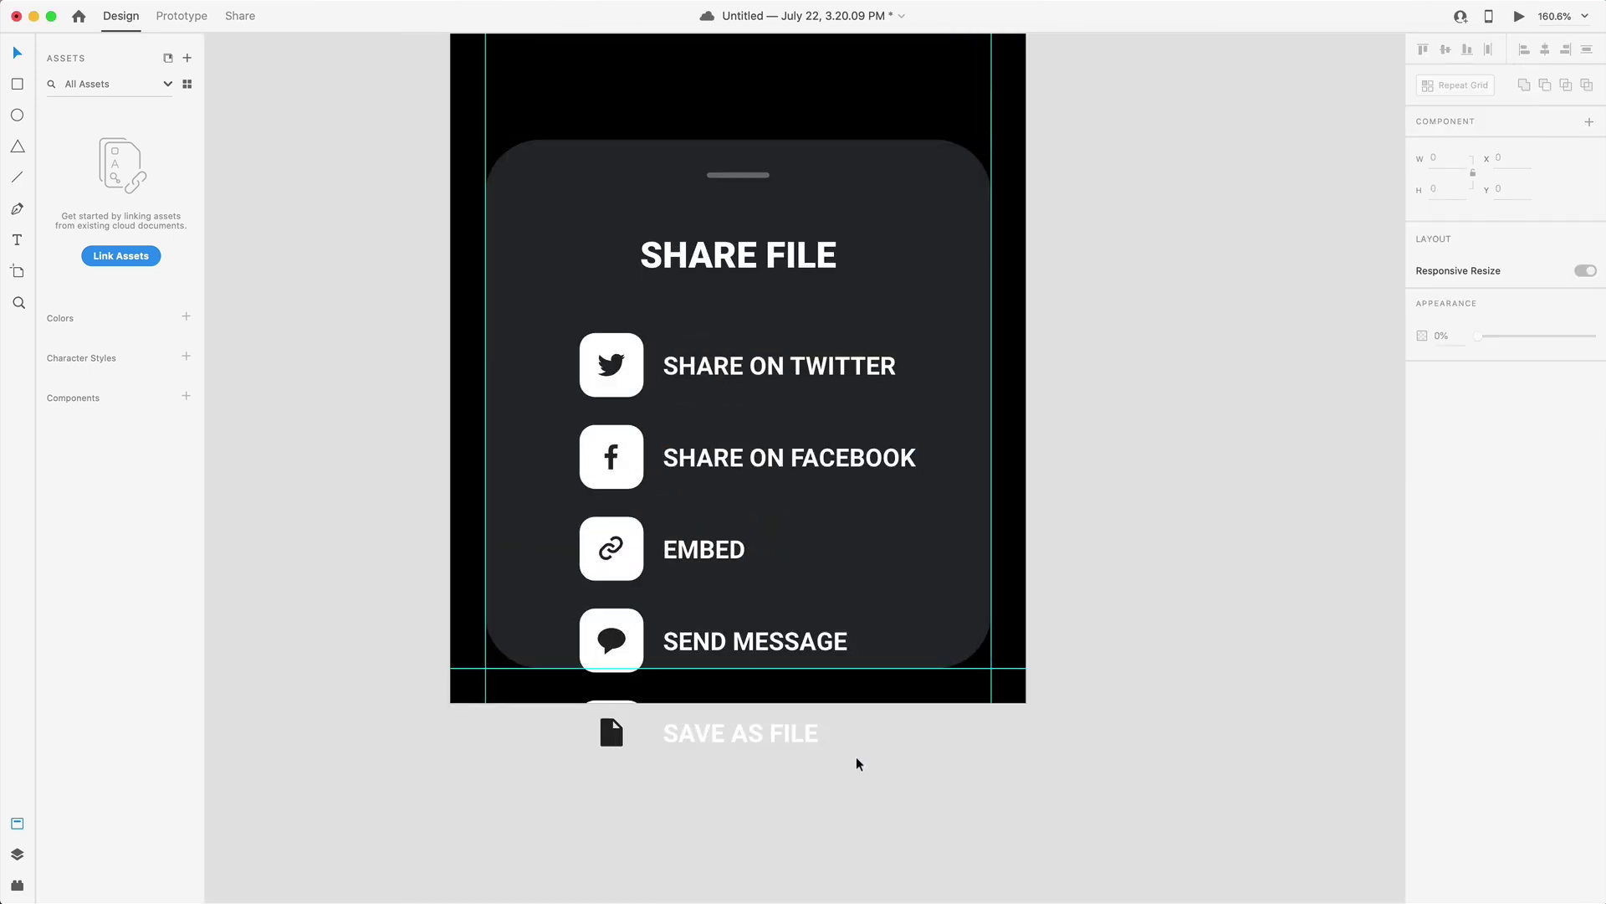
# Step: Select the icon and label rows and shift them left to X 68
pyautogui.moveTo(952, 868); pyautogui.dragTo(535, 312)
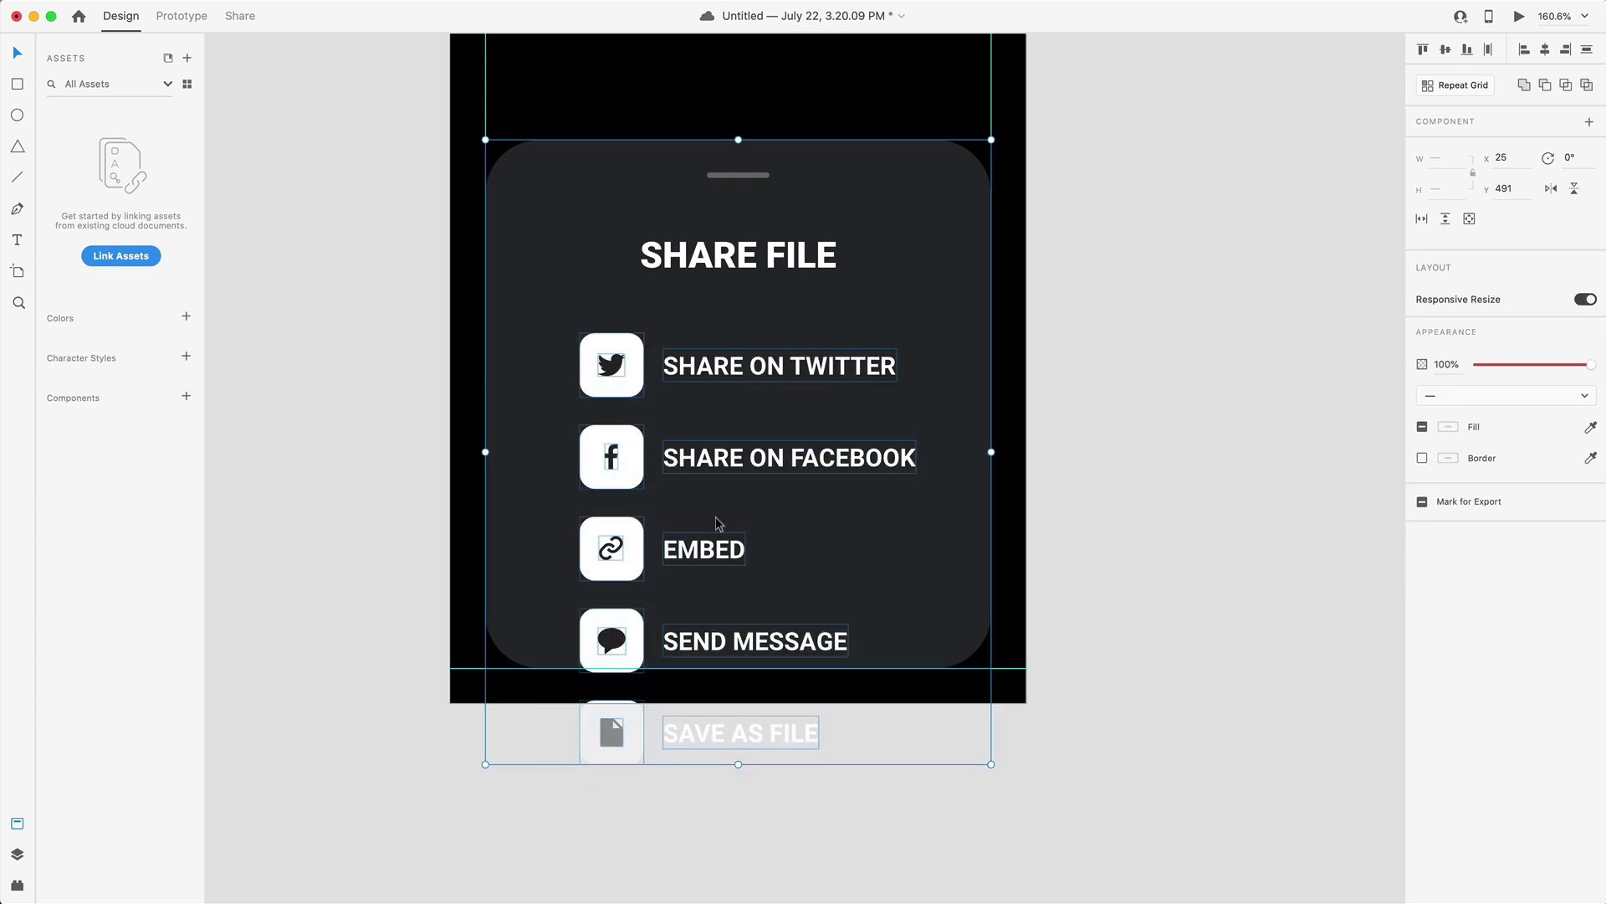
pyautogui.keyDown('shift'); pyautogui.click(904, 179); pyautogui.keyUp('shift')
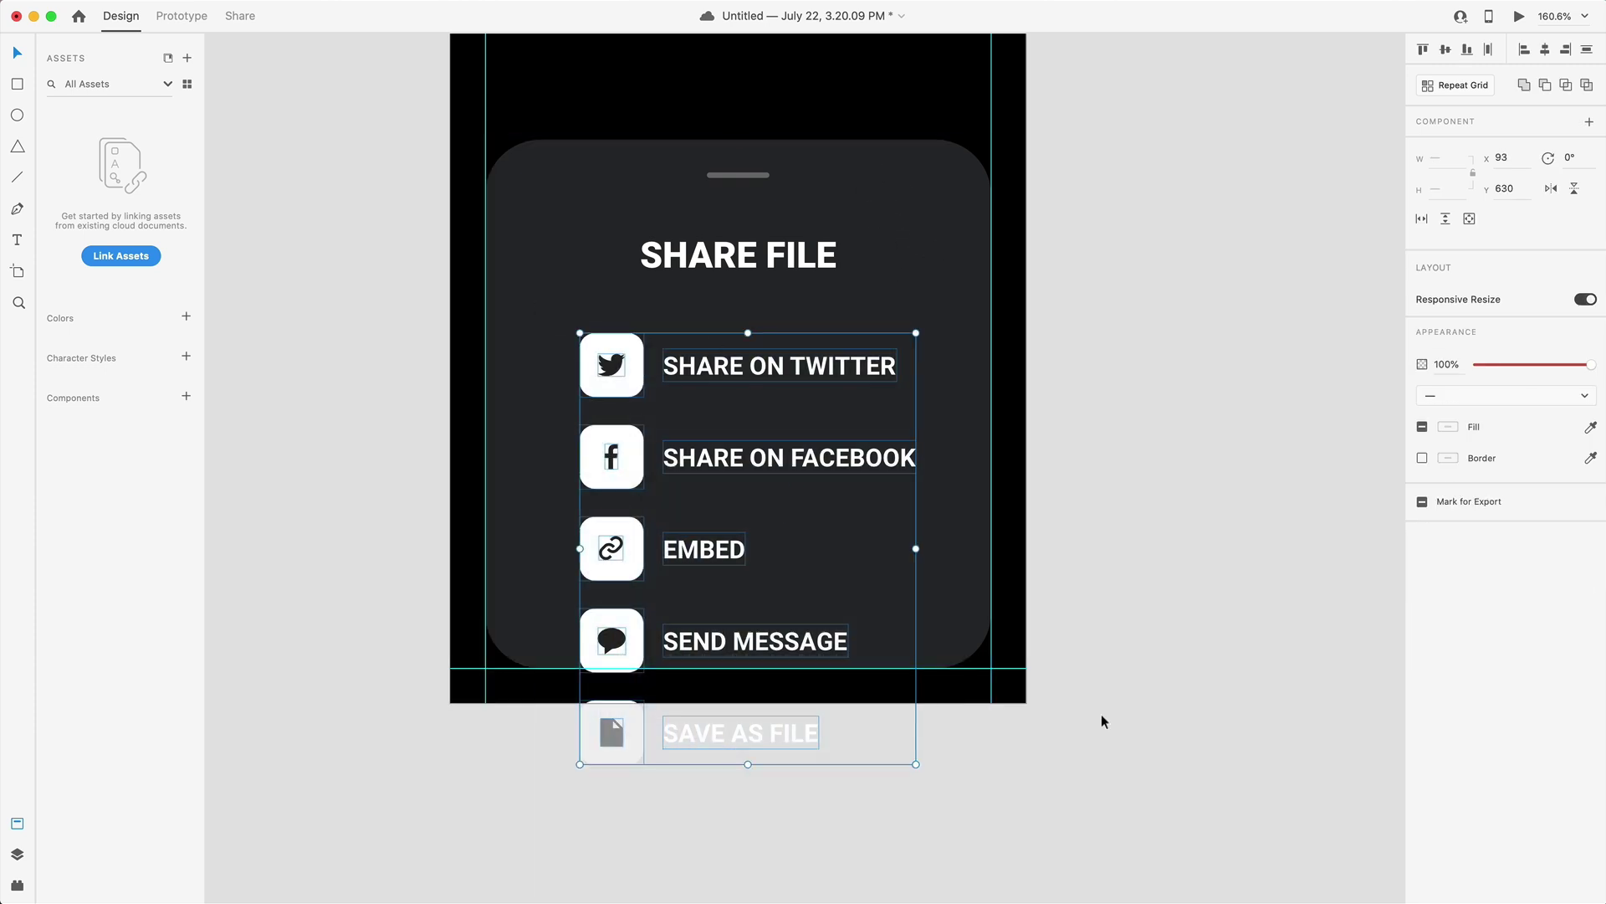
pyautogui.moveTo(710, 369); pyautogui.dragTo(502, 424)
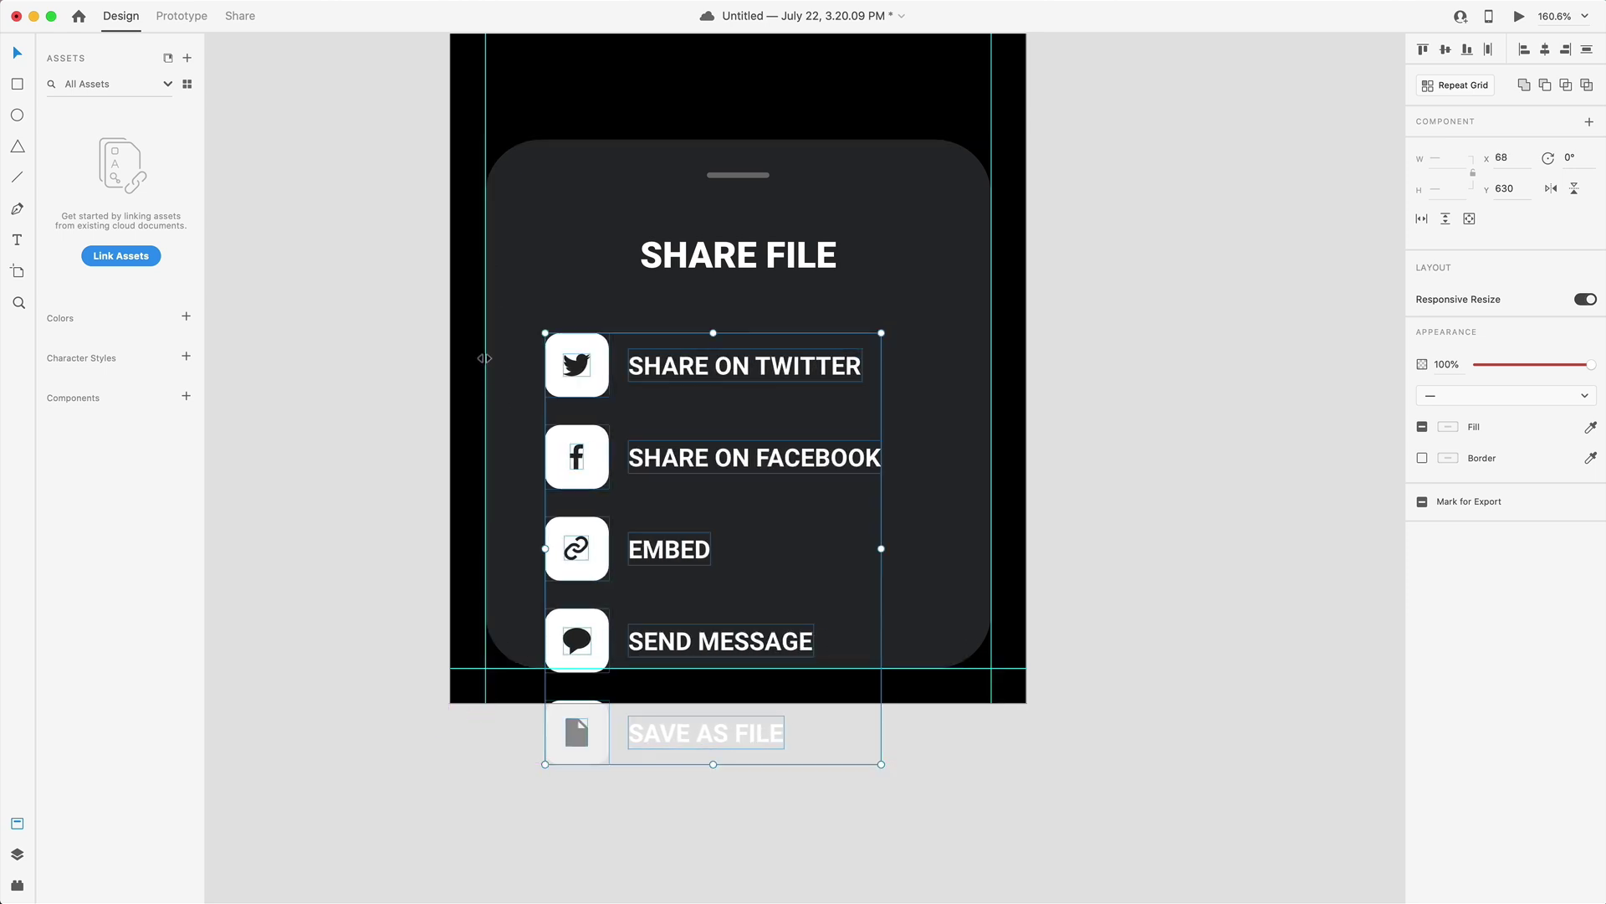
pyautogui.click(1166, 466)
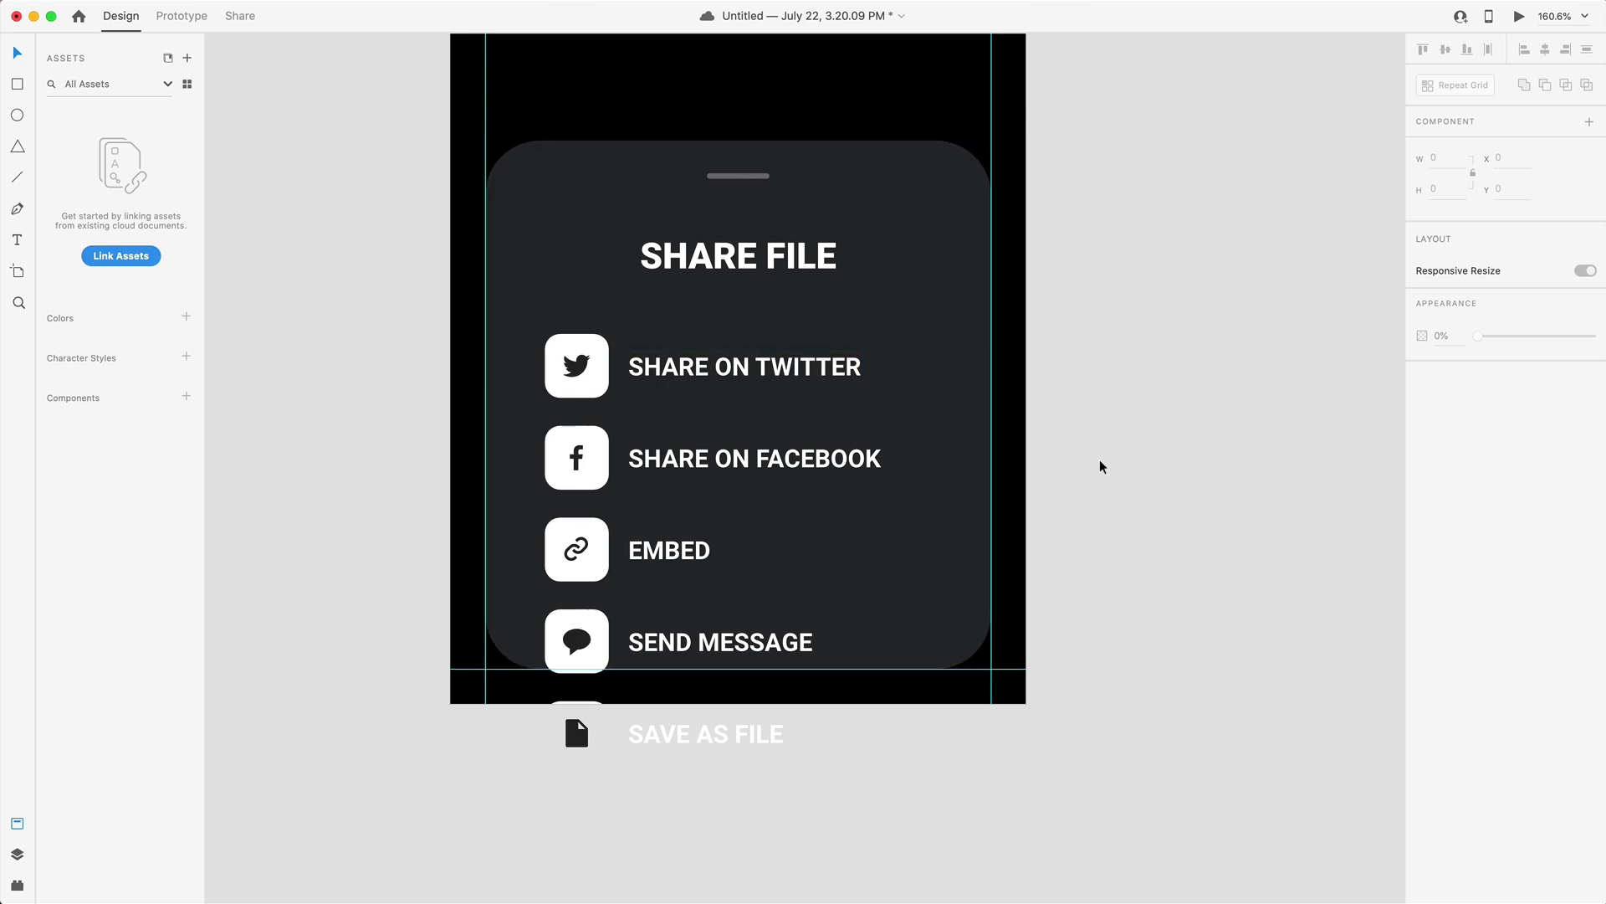
# Step: Try moving the five share rows to the right, then undo that move
pyautogui.scroll(-3, 1101, 466)
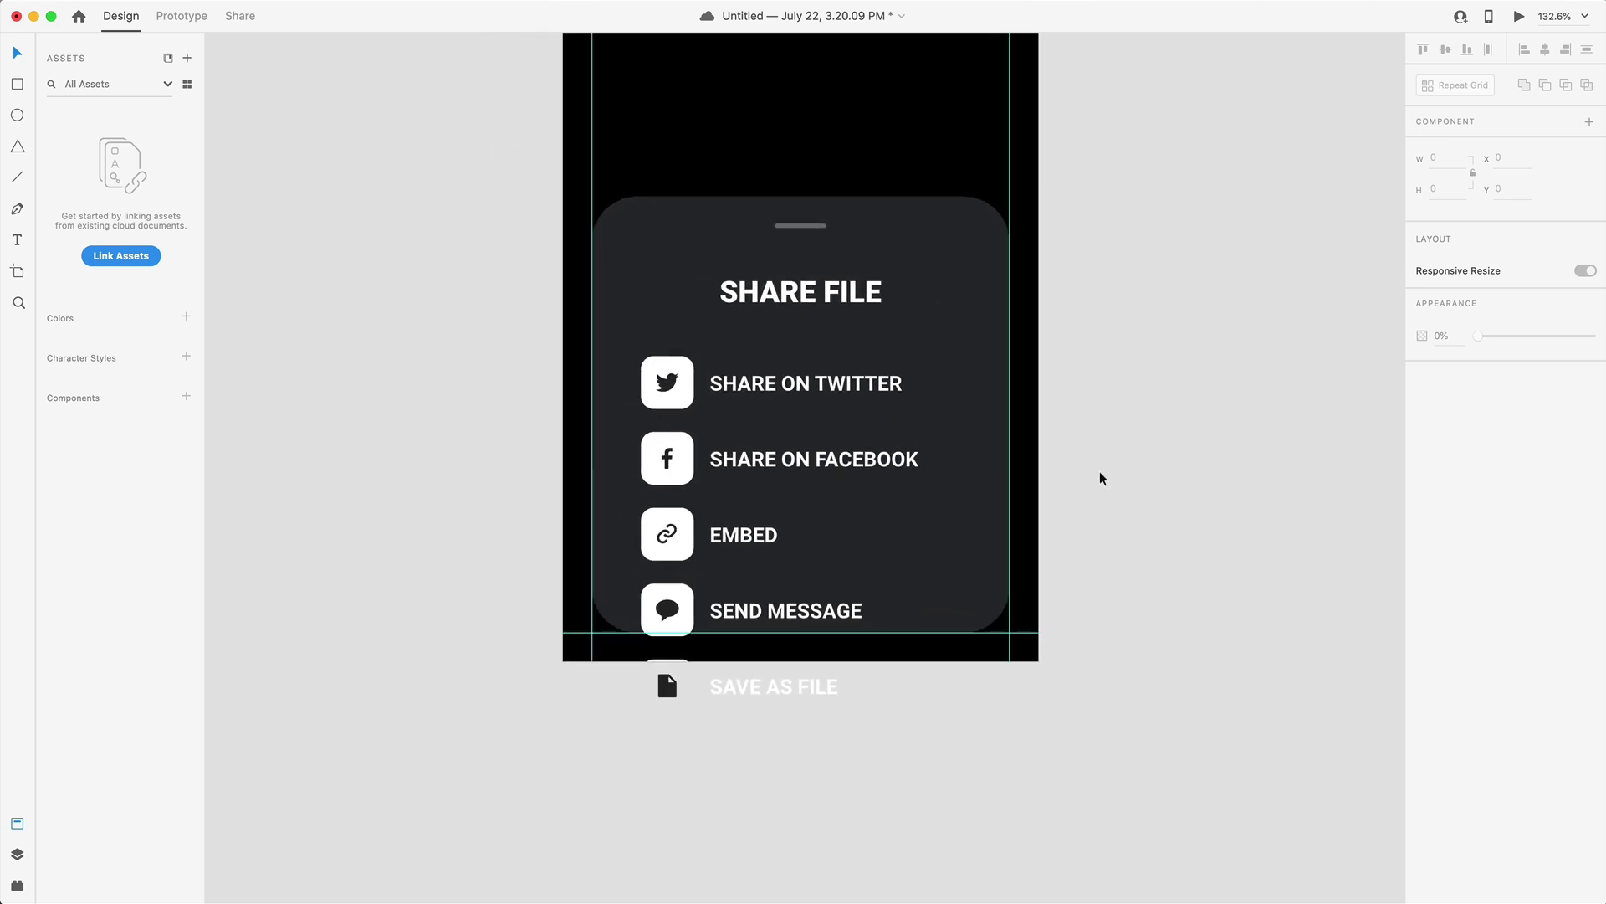
pyautogui.moveTo(934, 781); pyautogui.dragTo(642, 347)
pyautogui.moveTo(767, 392); pyautogui.dragTo(788, 392)
pyautogui.click(1223, 527)
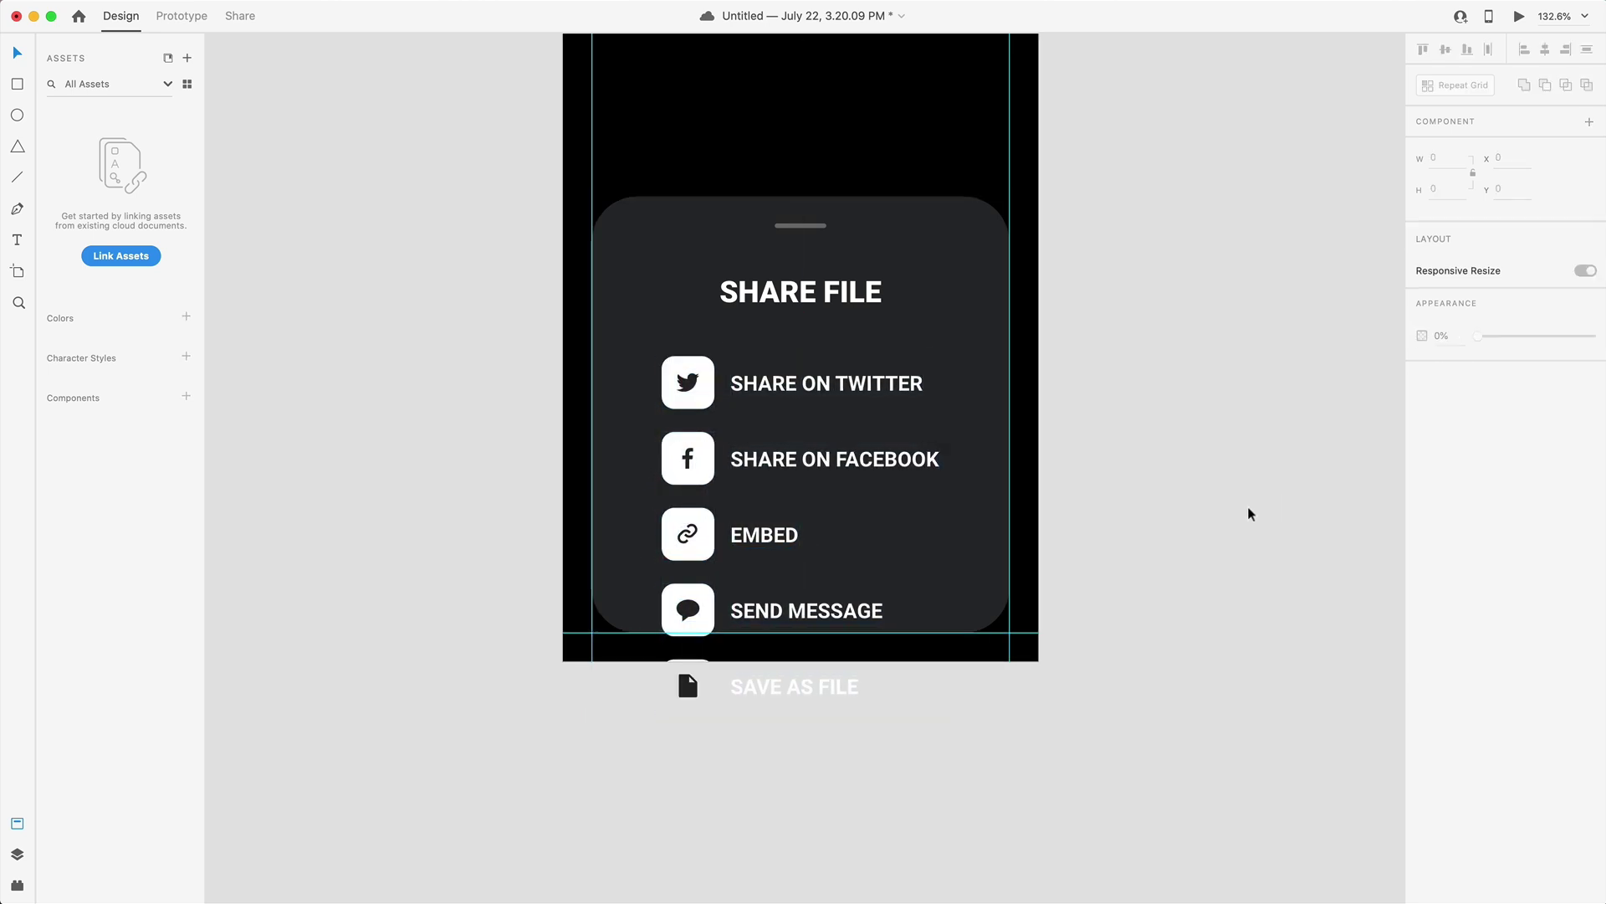
pyautogui.scroll(2, 1183, 605)
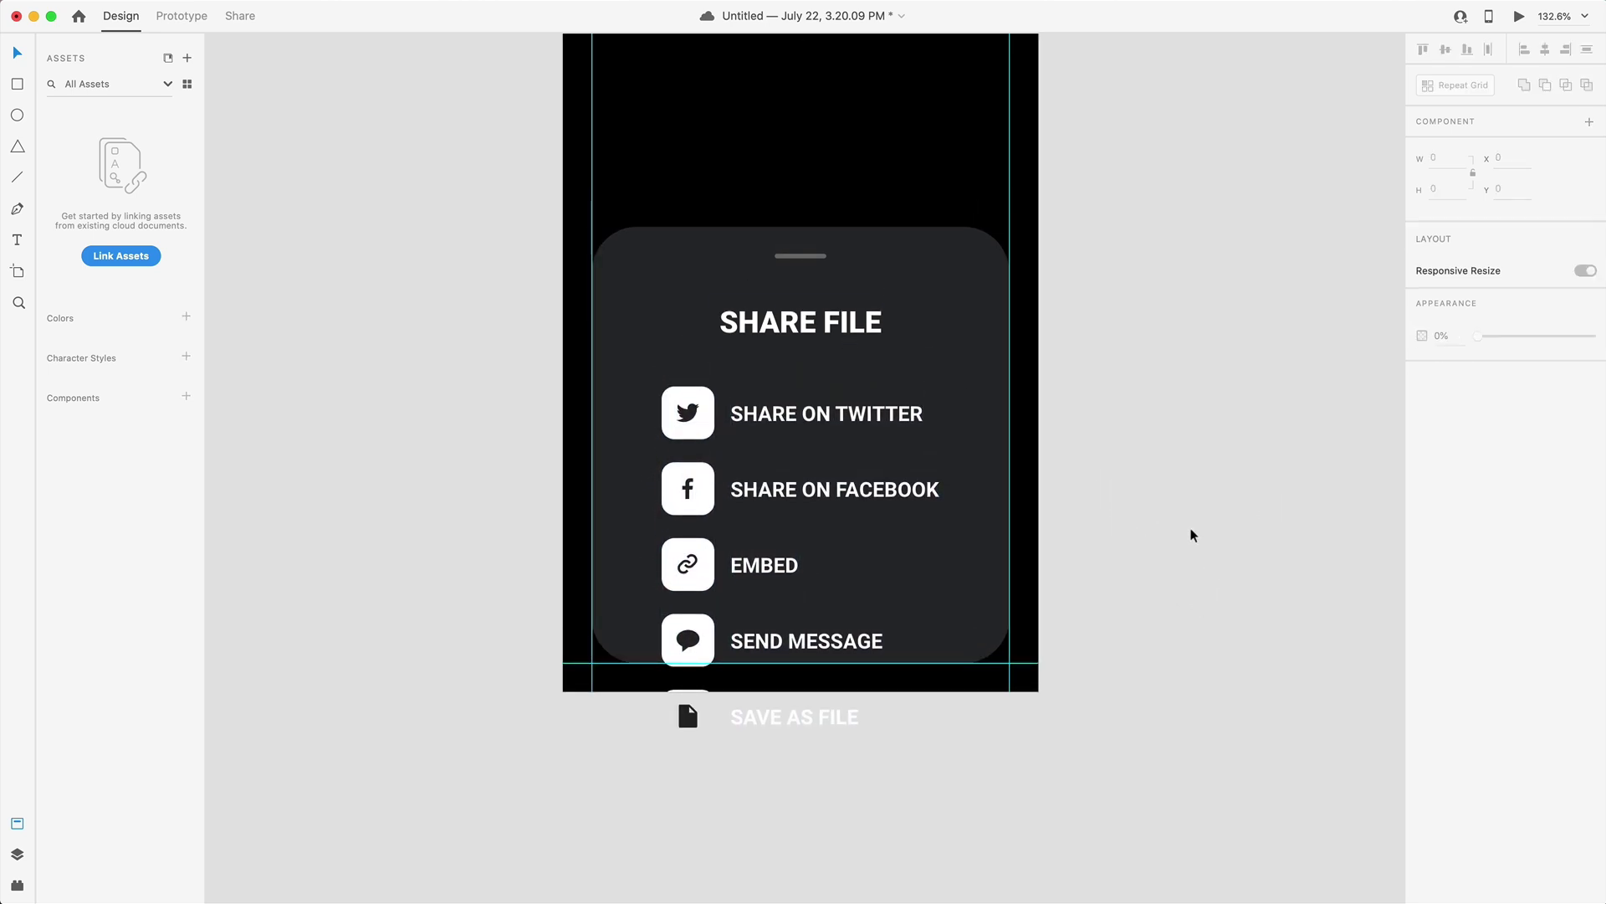
pyautogui.press('super+z')
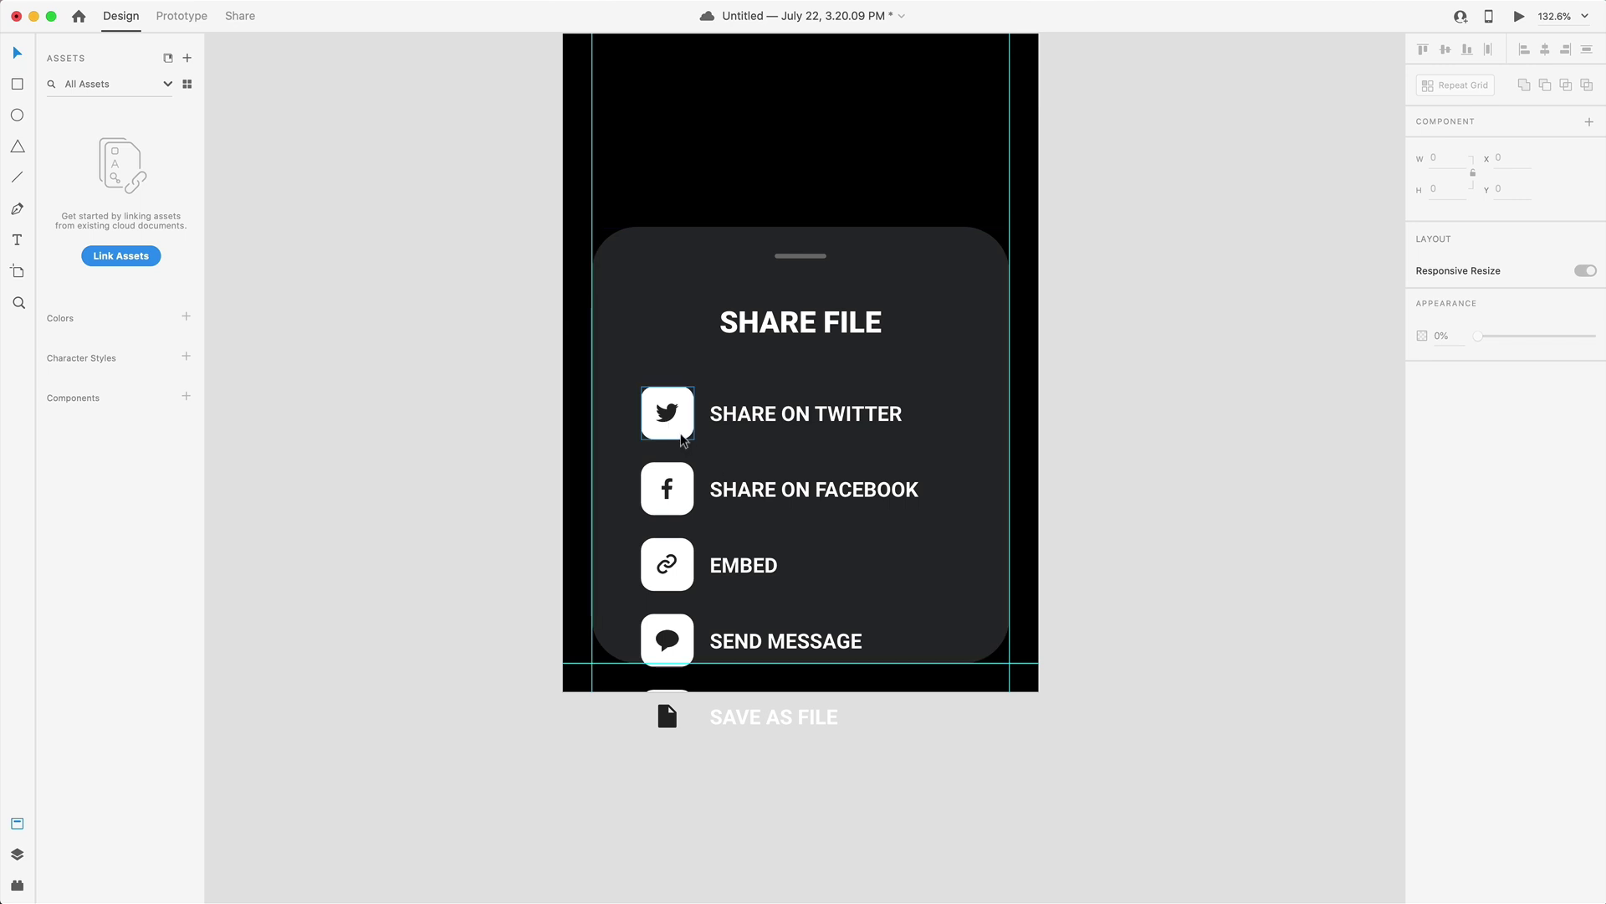
# Step: Give the Twitter and Facebook icon tiles a blue fill
pyautogui.click(684, 437)
pyautogui.scroll(5, 725, 524)
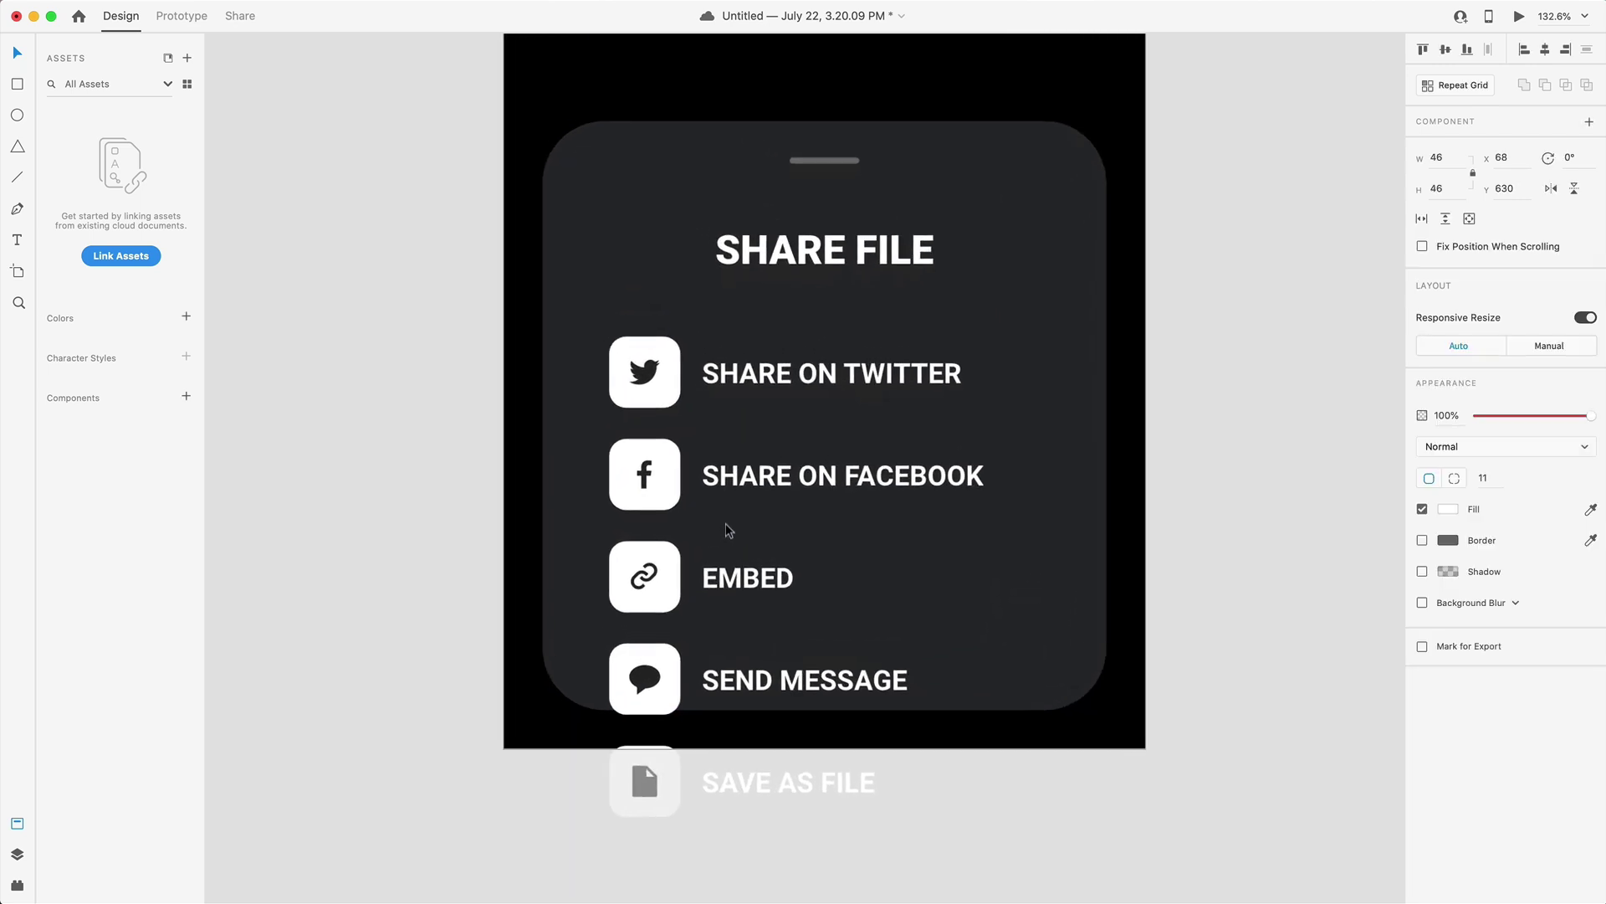
pyautogui.click(678, 462)
pyautogui.press('super+v')
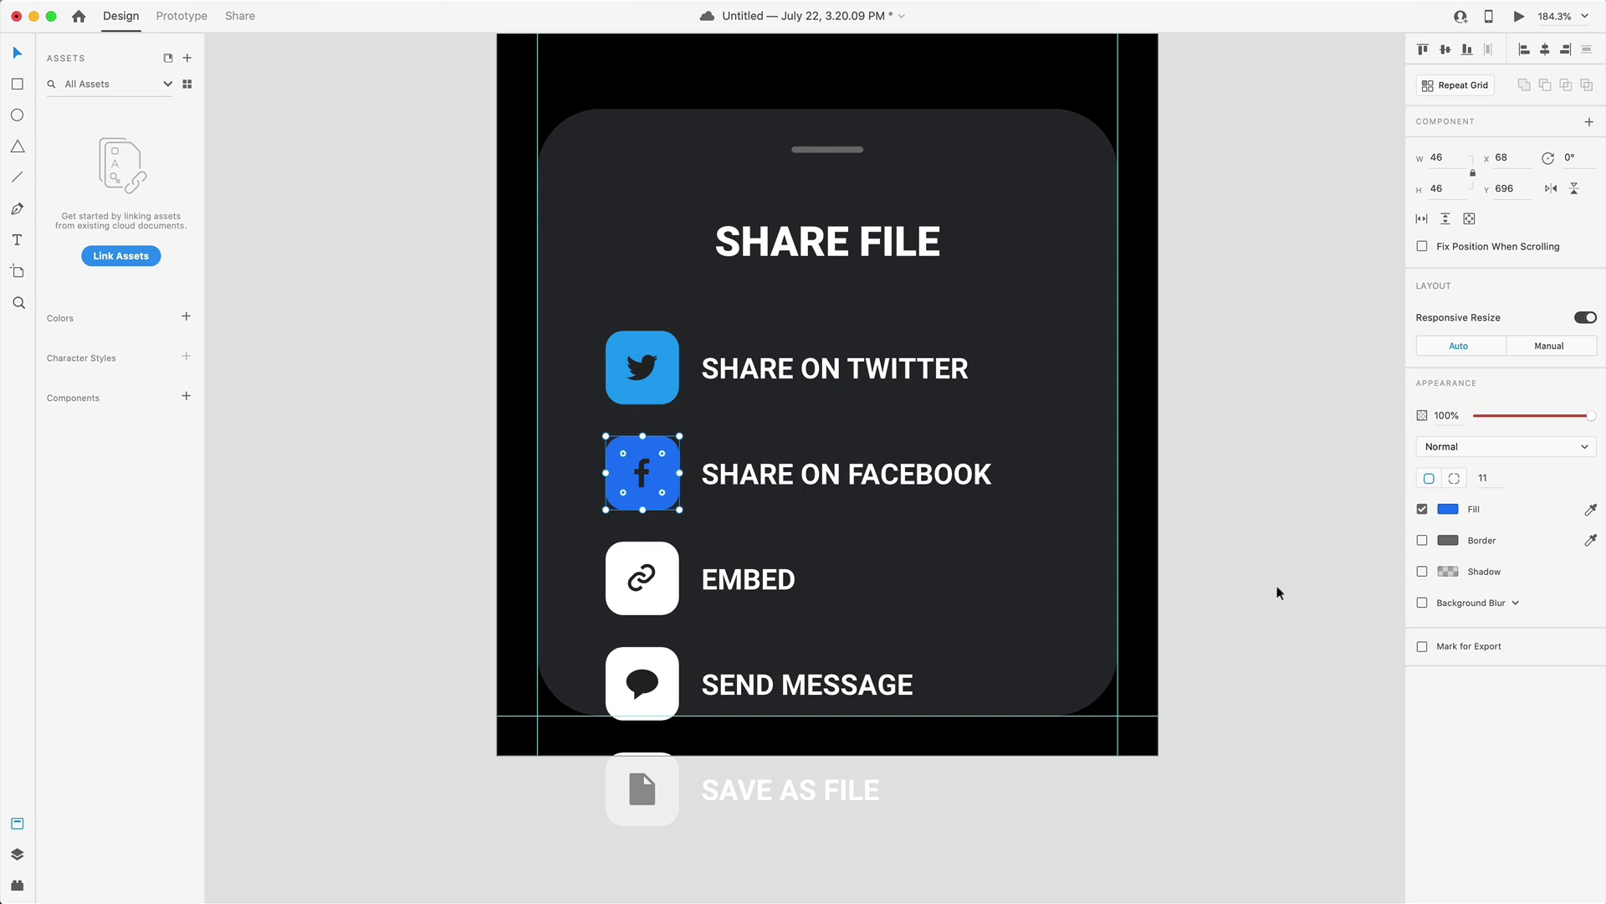
# Step: Colour the Embed tile magenta #DB208C
pyautogui.click(665, 556)
pyautogui.click(1450, 509)
pyautogui.click(1355, 441)
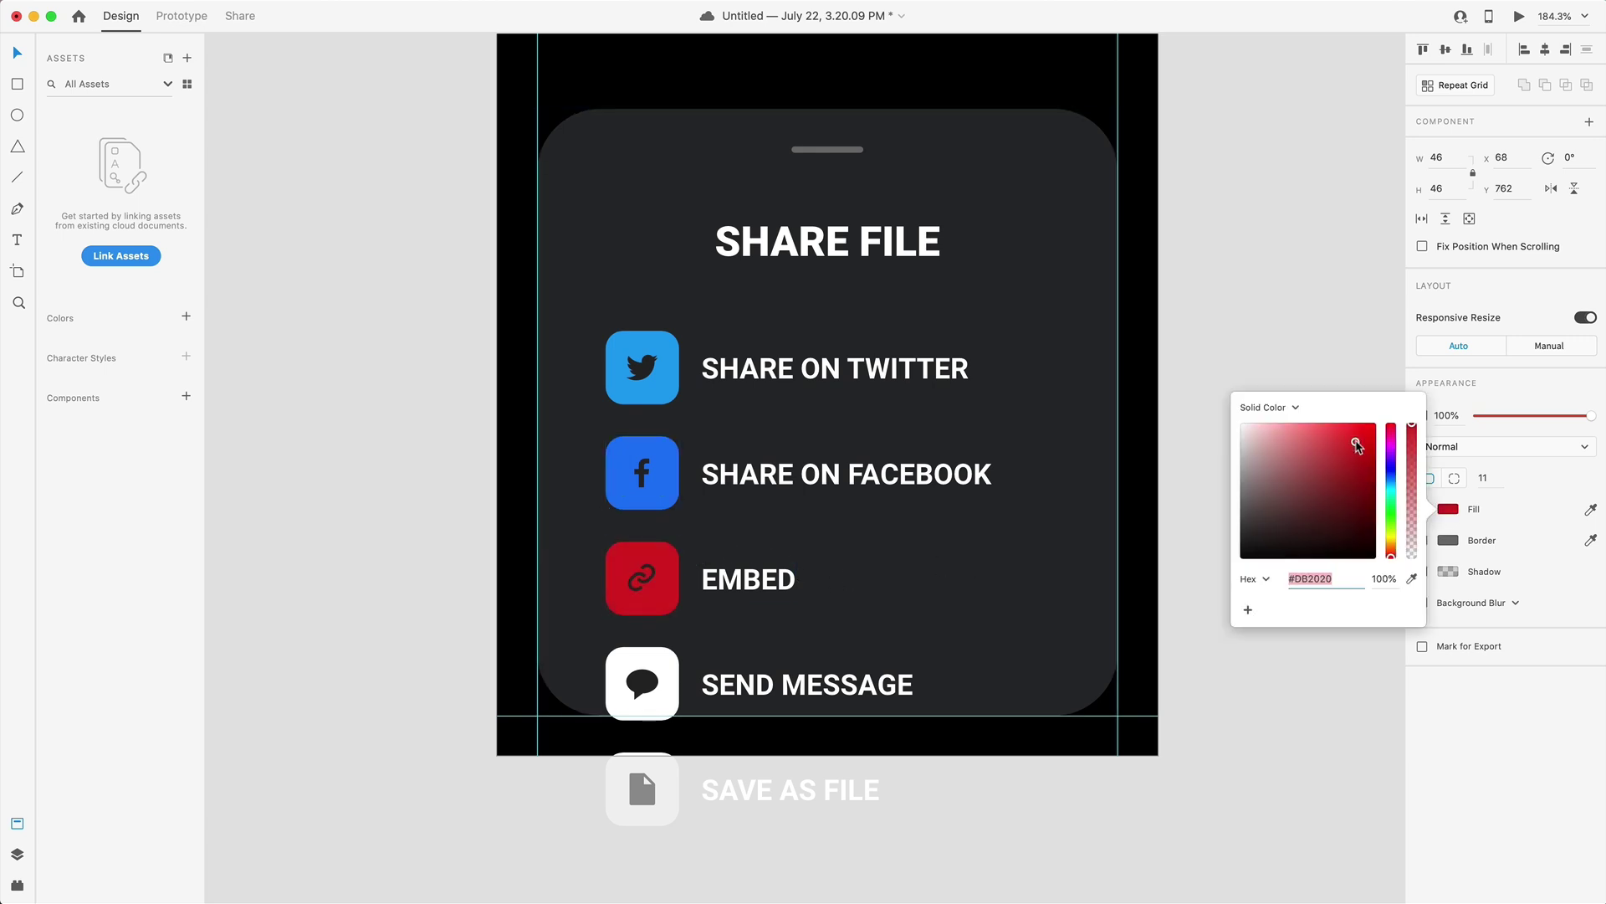
pyautogui.click(1390, 442)
pyautogui.moveTo(1390, 440); pyautogui.dragTo(1390, 441)
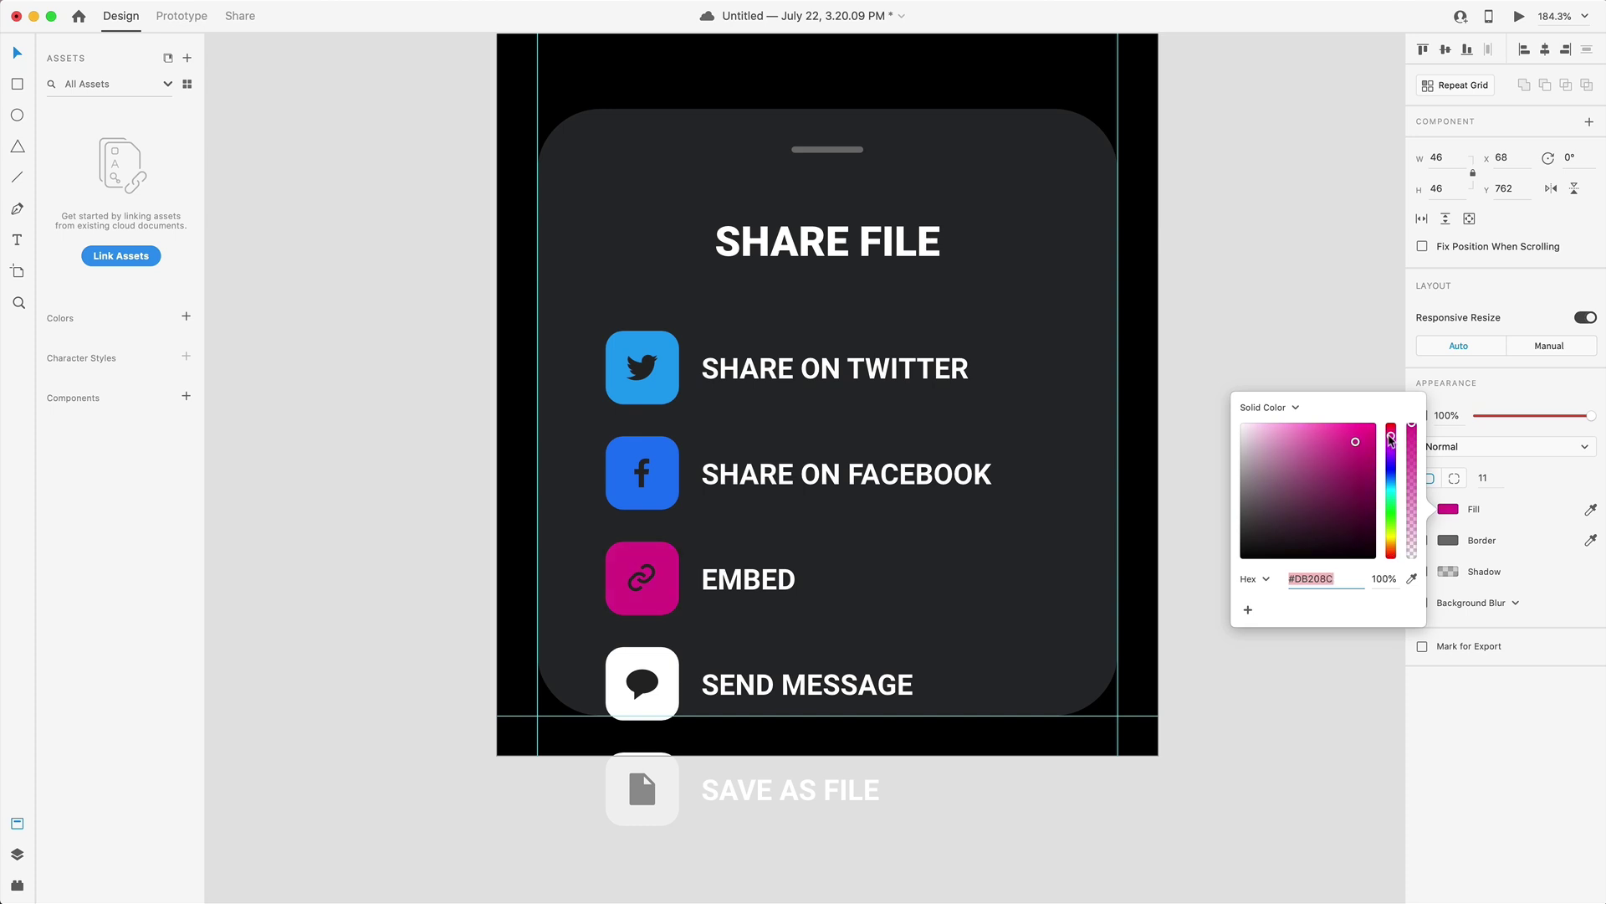
pyautogui.press('Escape')
# Step: Colour the Send Message tile green #5FFF7E
pyautogui.press('Tab')
pyautogui.click(1450, 509)
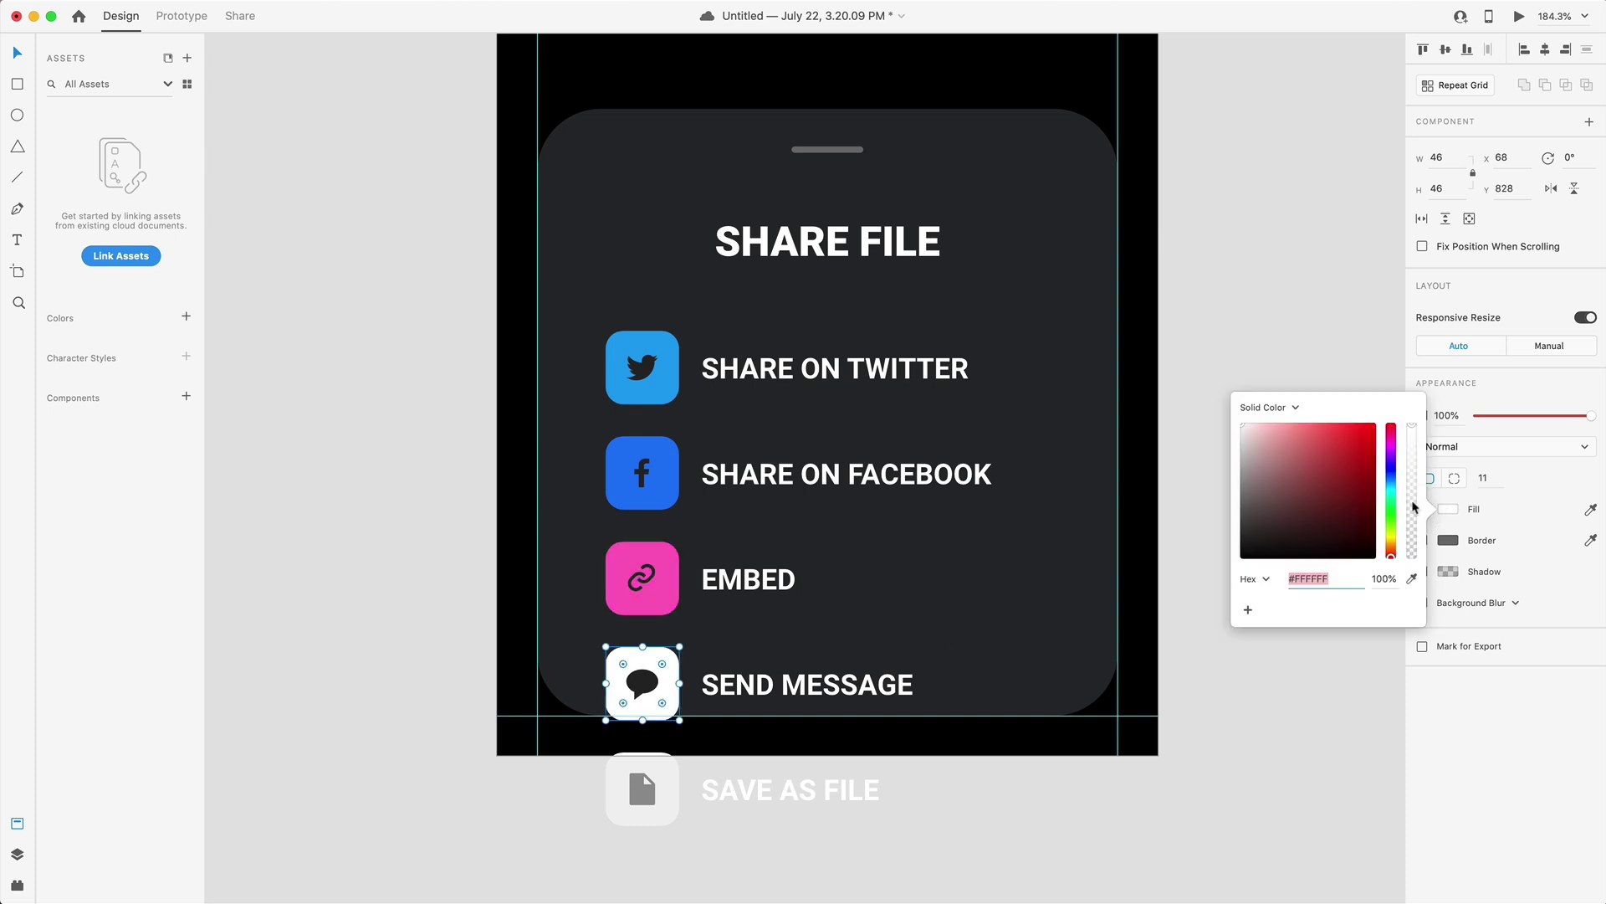
pyautogui.click(1390, 508)
pyautogui.moveTo(1320, 452); pyautogui.dragTo(1327, 418)
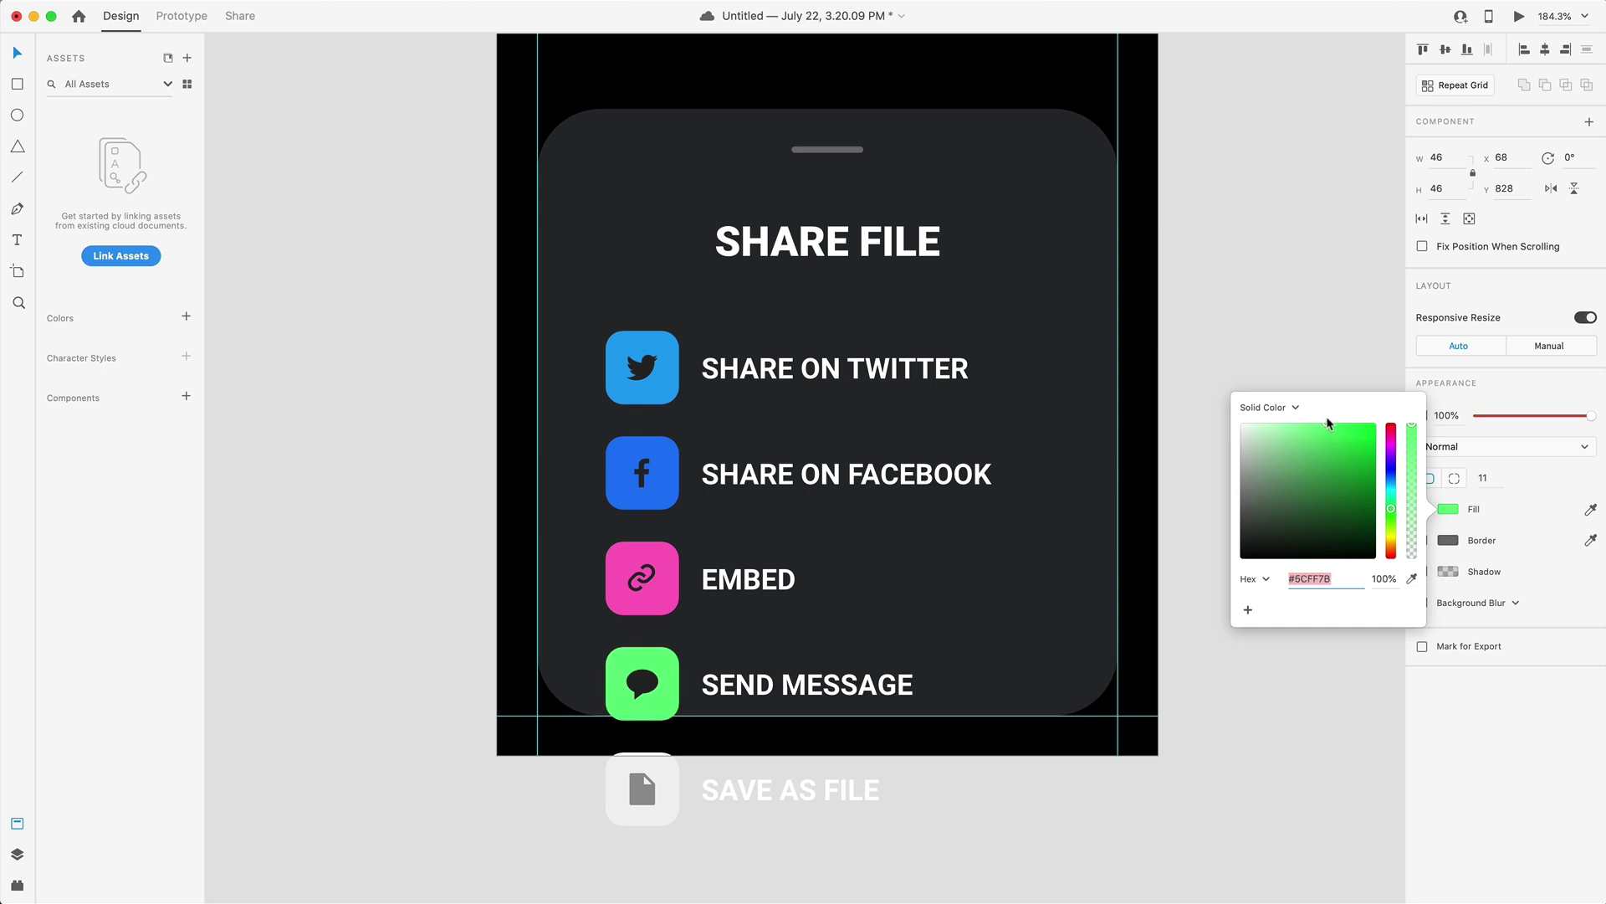
# Step: Give the Save As File tile a grey fill, then select the Save As File and message glyphs
pyautogui.click(639, 770)
pyautogui.click(1590, 509)
pyautogui.click(642, 789)
pyautogui.keyDown('super'); pyautogui.click(643, 789); pyautogui.keyUp('super')
pyautogui.keyDown('shift'); pyautogui.keyDown('super'); pyautogui.click(643, 676); pyautogui.keyUp('super'); pyautogui.keyUp('shift')
# Step: Add the Embed, Facebook and Twitter glyphs and turn all glyphs white #FFFFFF
pyautogui.keyDown('shift'); pyautogui.keyDown('super'); pyautogui.click(643, 578); pyautogui.keyUp('super'); pyautogui.keyUp('shift')
pyautogui.keyDown('shift'); pyautogui.keyDown('super'); pyautogui.click(641, 473); pyautogui.keyUp('super'); pyautogui.keyUp('shift')
pyautogui.keyDown('shift'); pyautogui.keyDown('super'); pyautogui.click(637, 359); pyautogui.keyUp('super'); pyautogui.keyUp('shift')
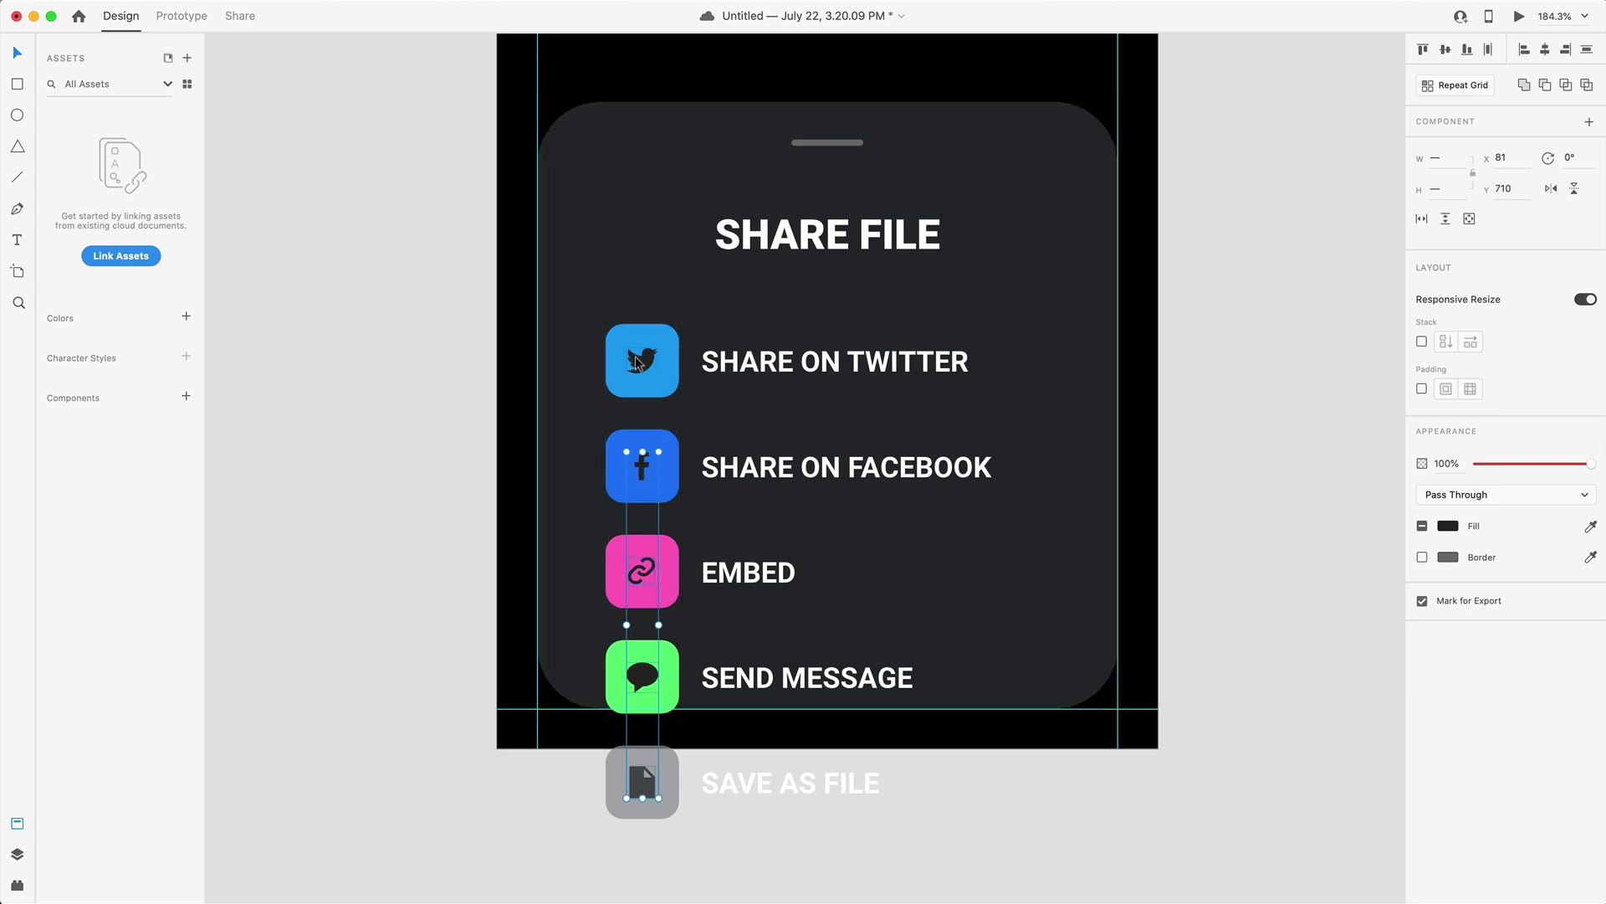
pyautogui.click(1449, 526)
pyautogui.moveTo(1351, 514); pyautogui.dragTo(1185, 378)
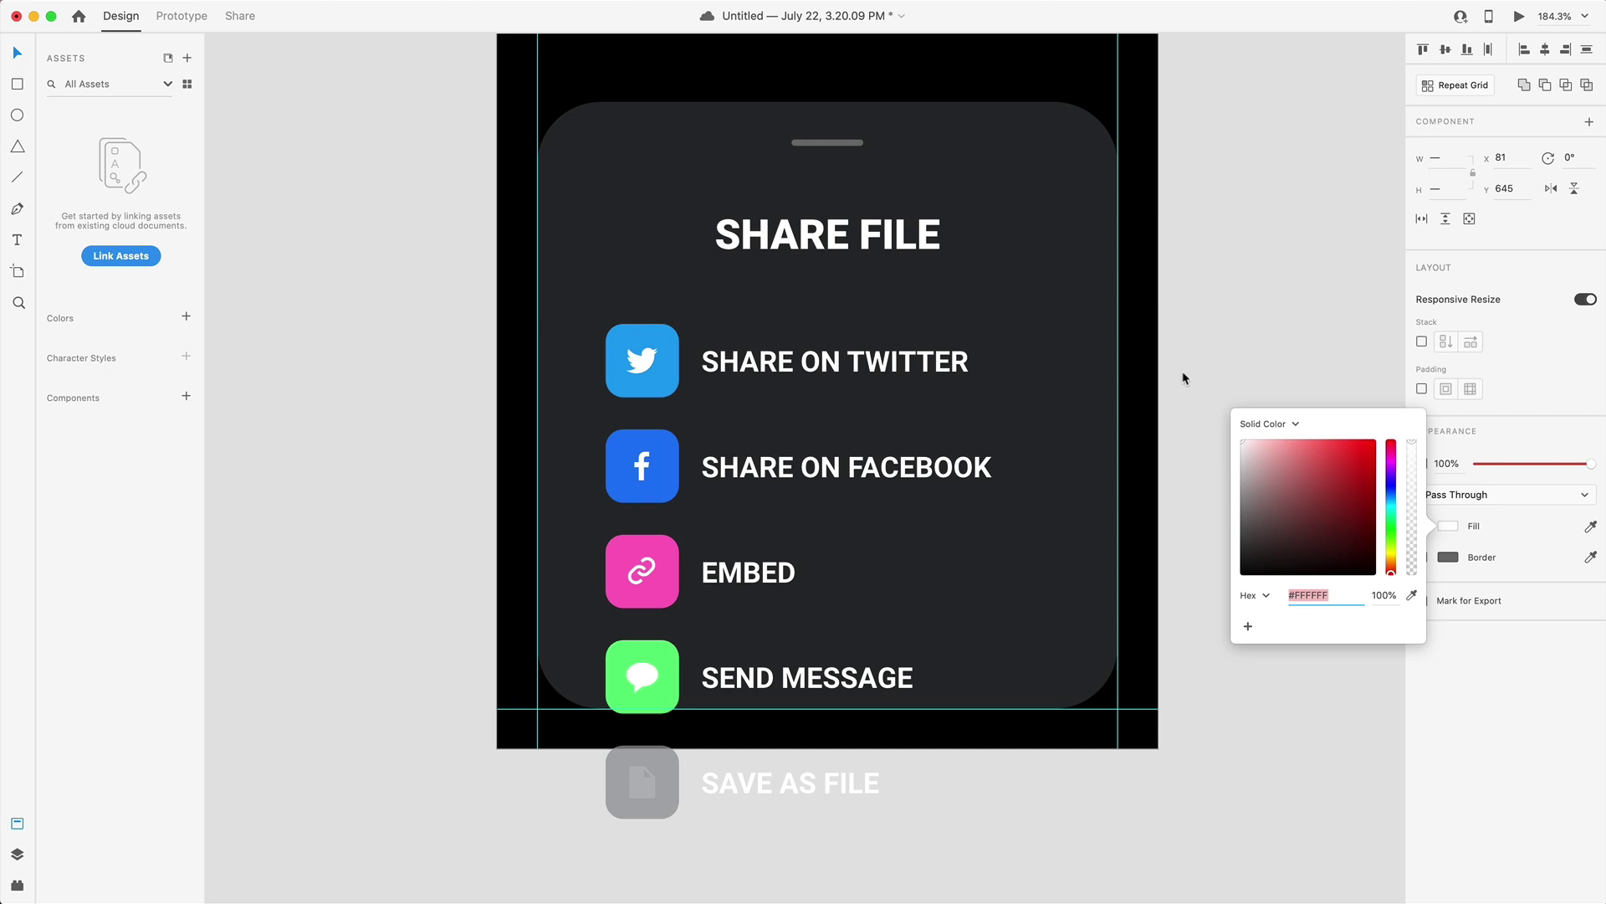
pyautogui.click(1208, 299)
# Step: Group the grey Save tile with its glyph and the green tile with its message bubble
pyautogui.scroll(-3, 1380, 680)
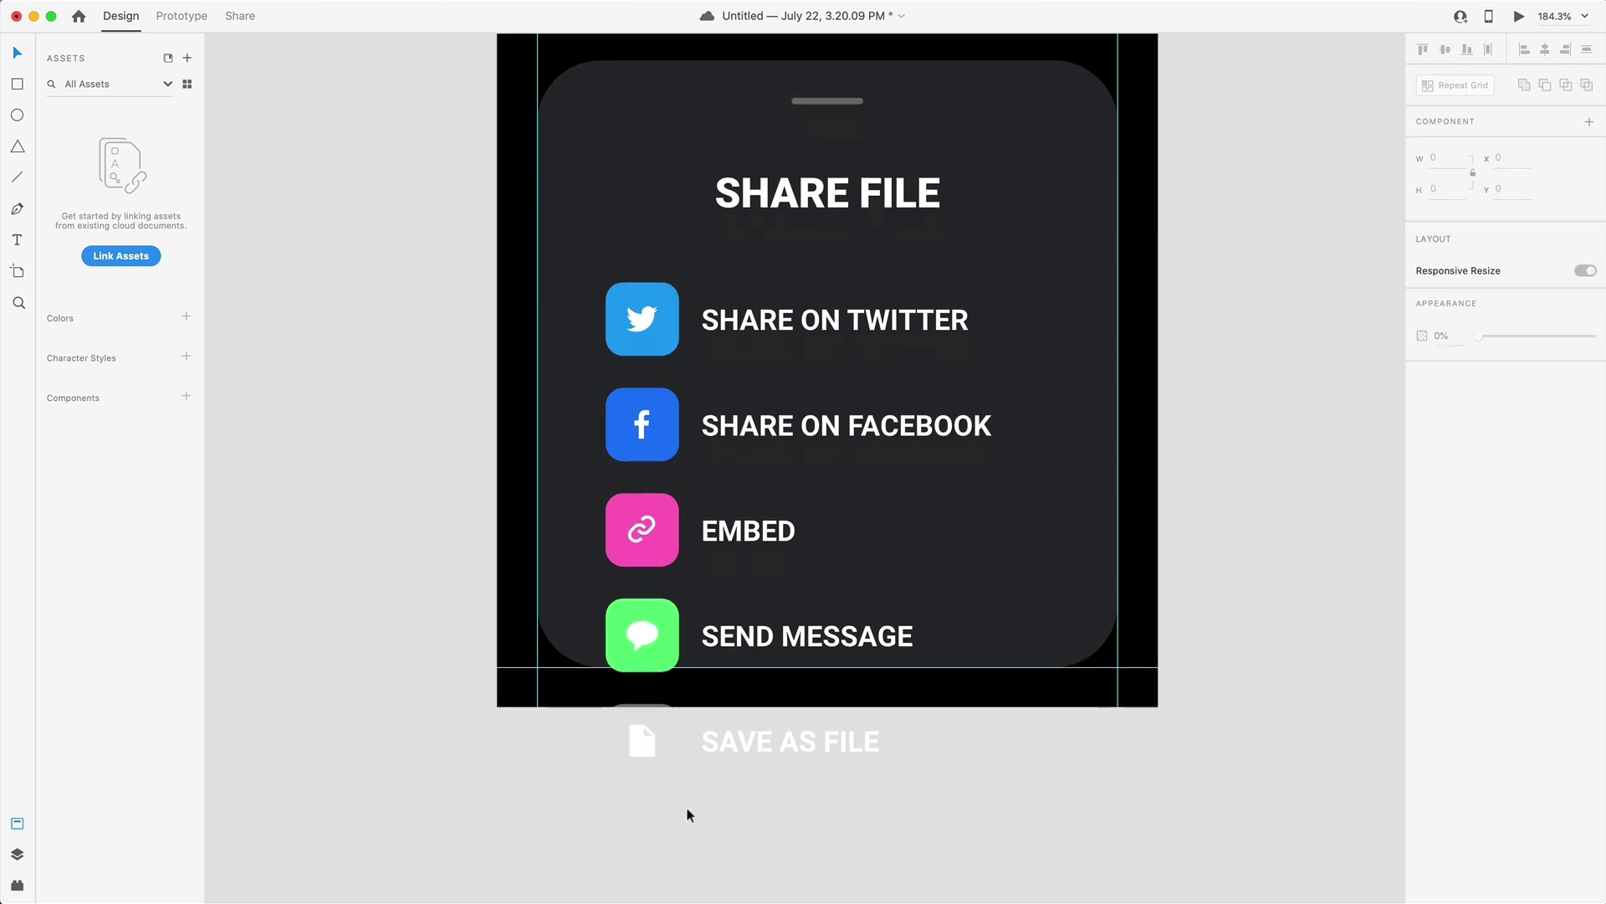
pyautogui.moveTo(682, 812); pyautogui.dragTo(567, 703)
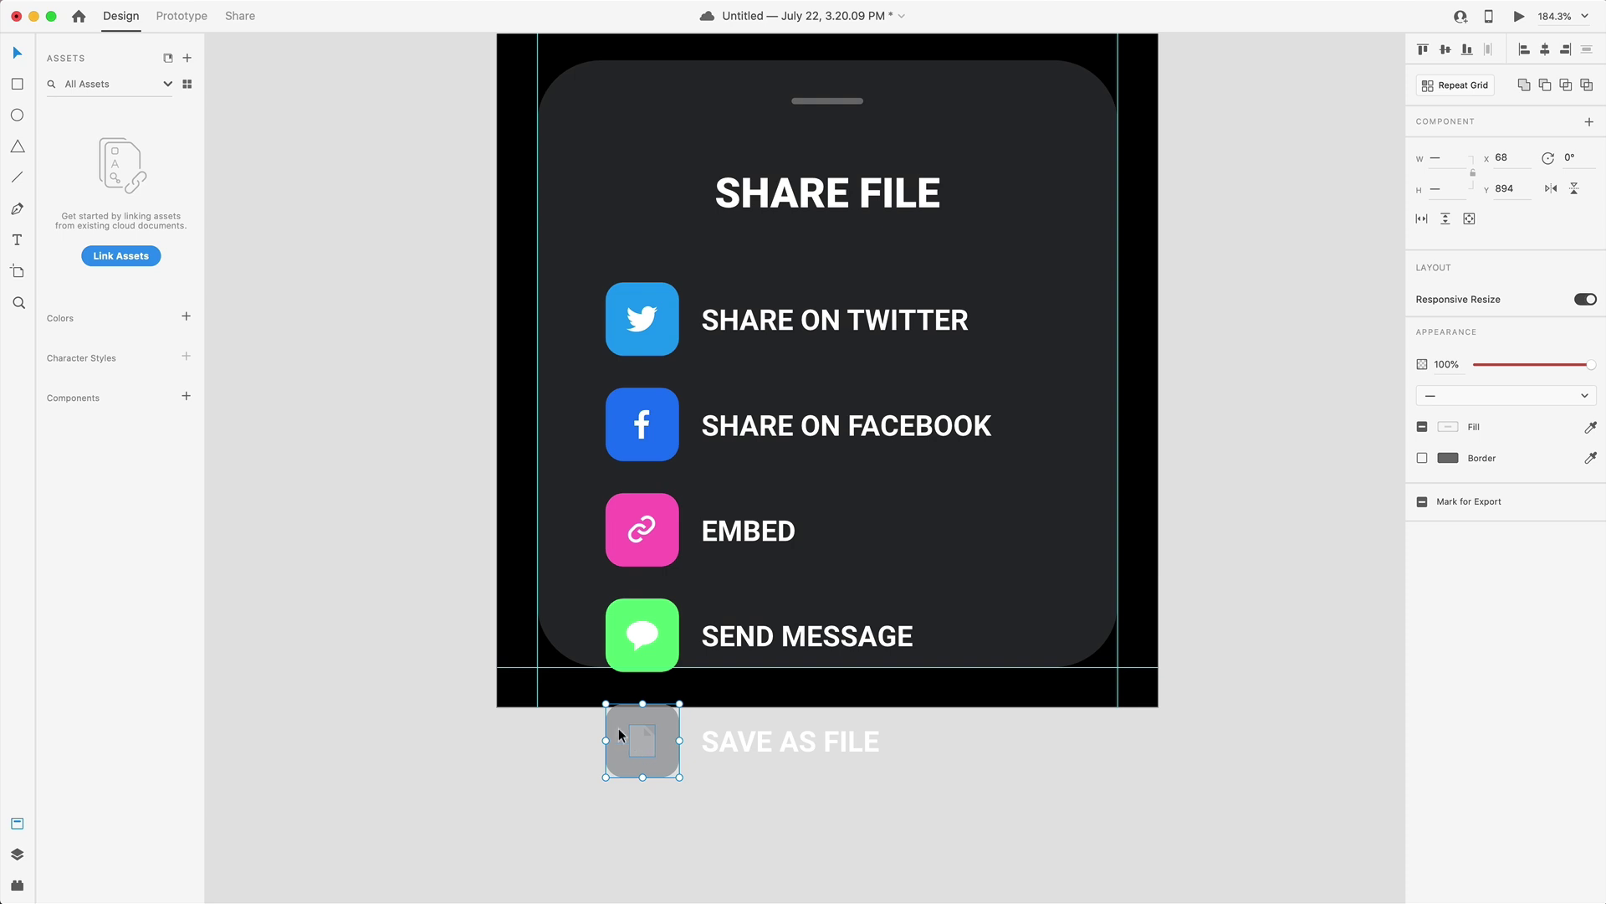
pyautogui.press('super+g')
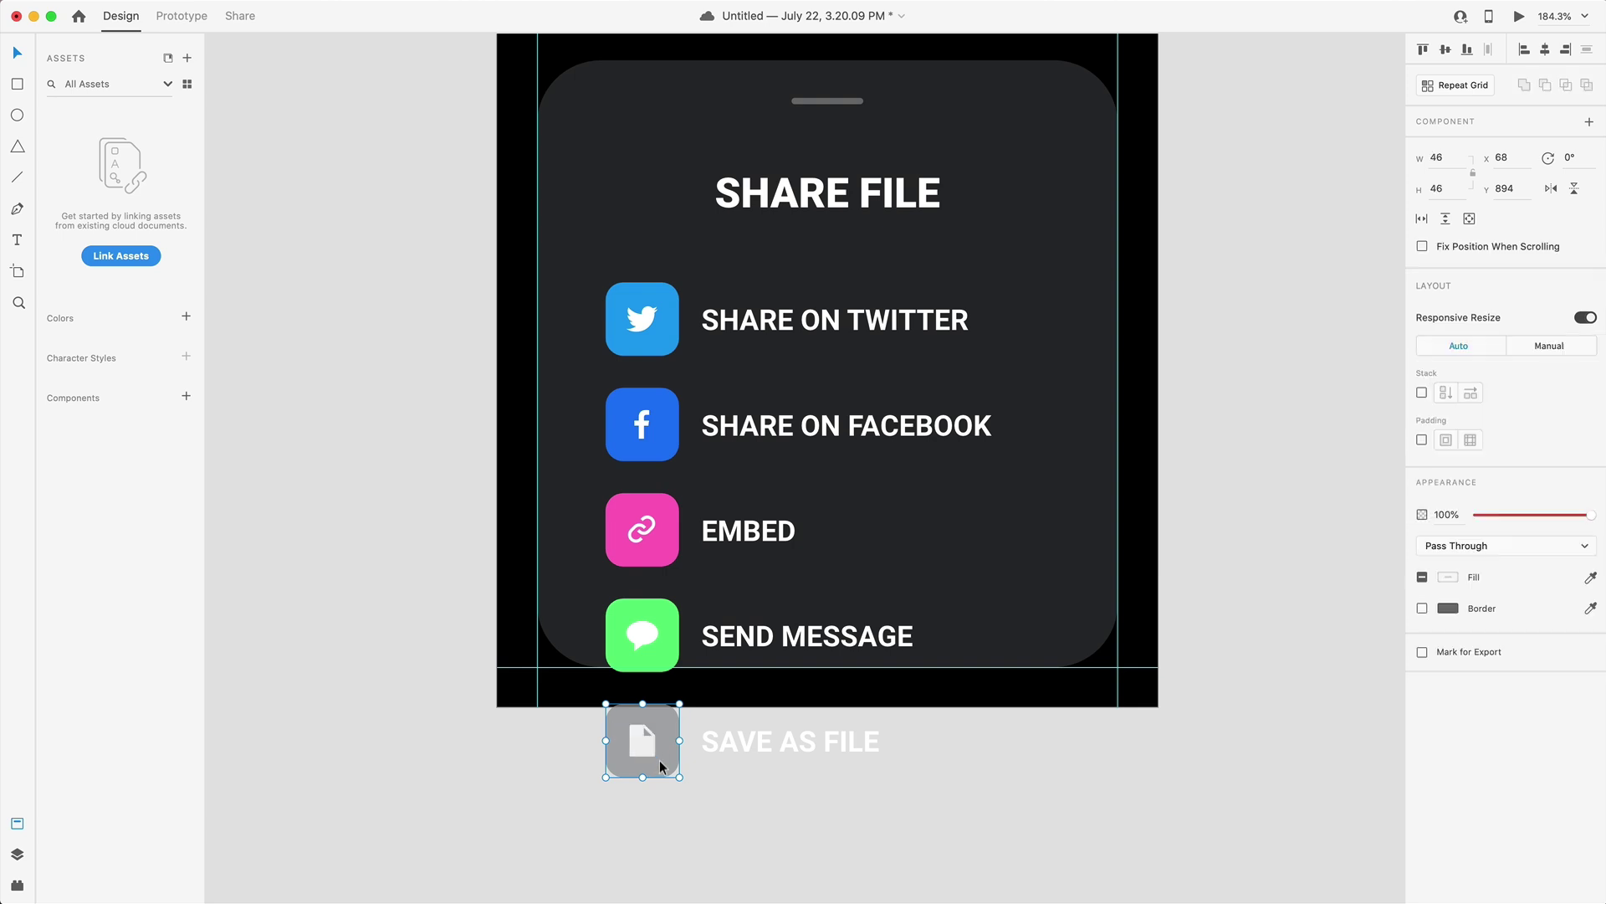
pyautogui.click(642, 640)
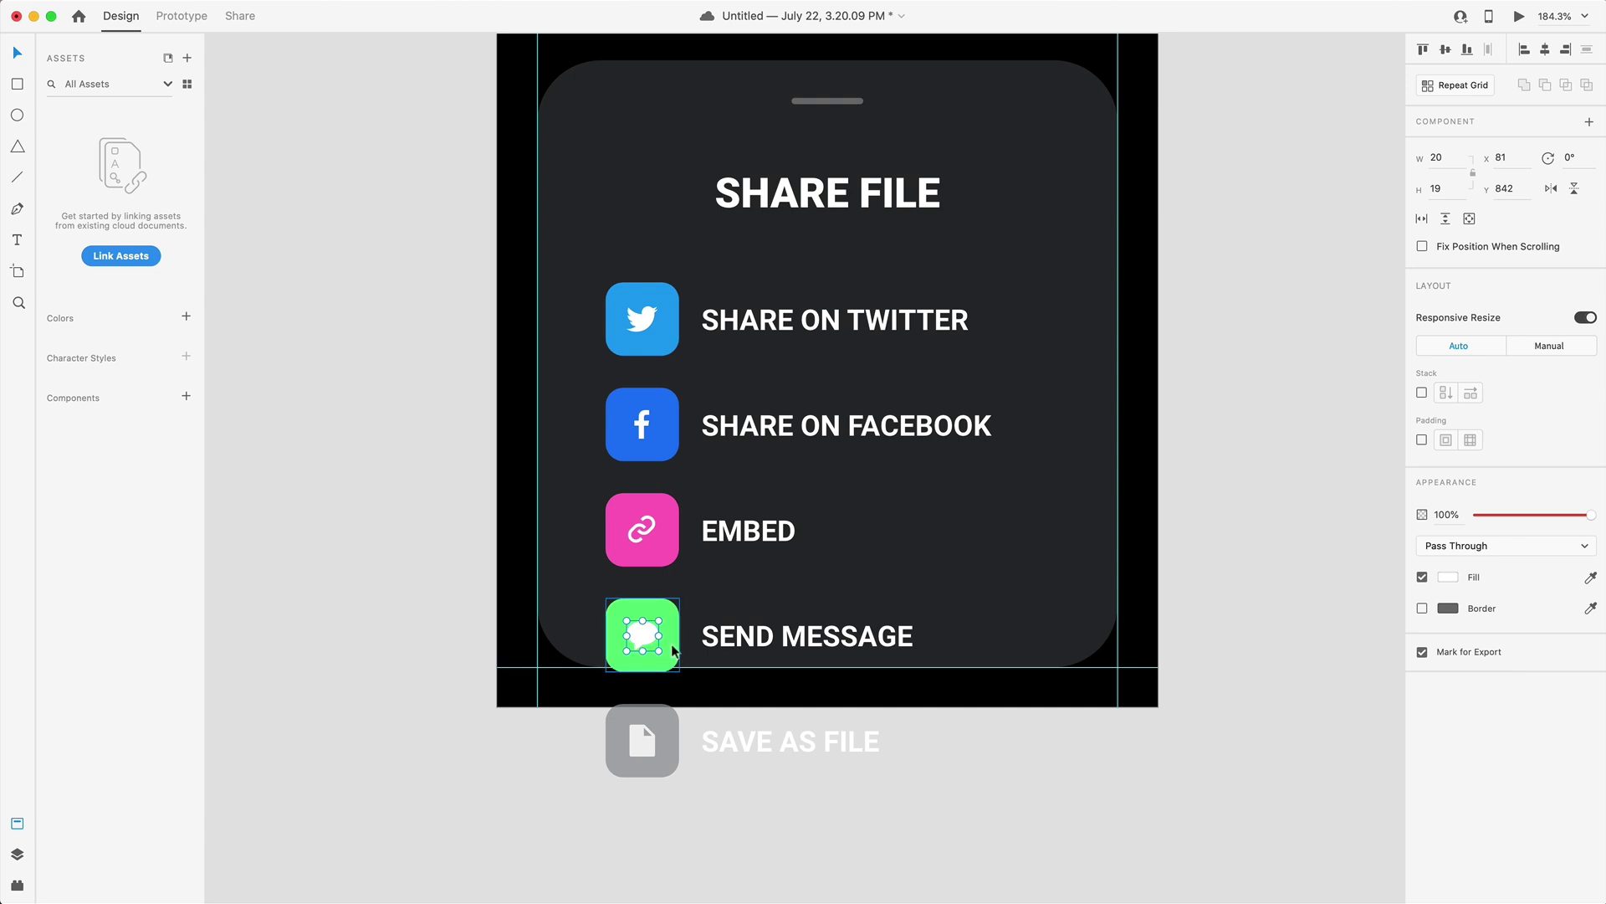
pyautogui.keyDown('shift'); pyautogui.click(669, 636); pyautogui.keyUp('shift')
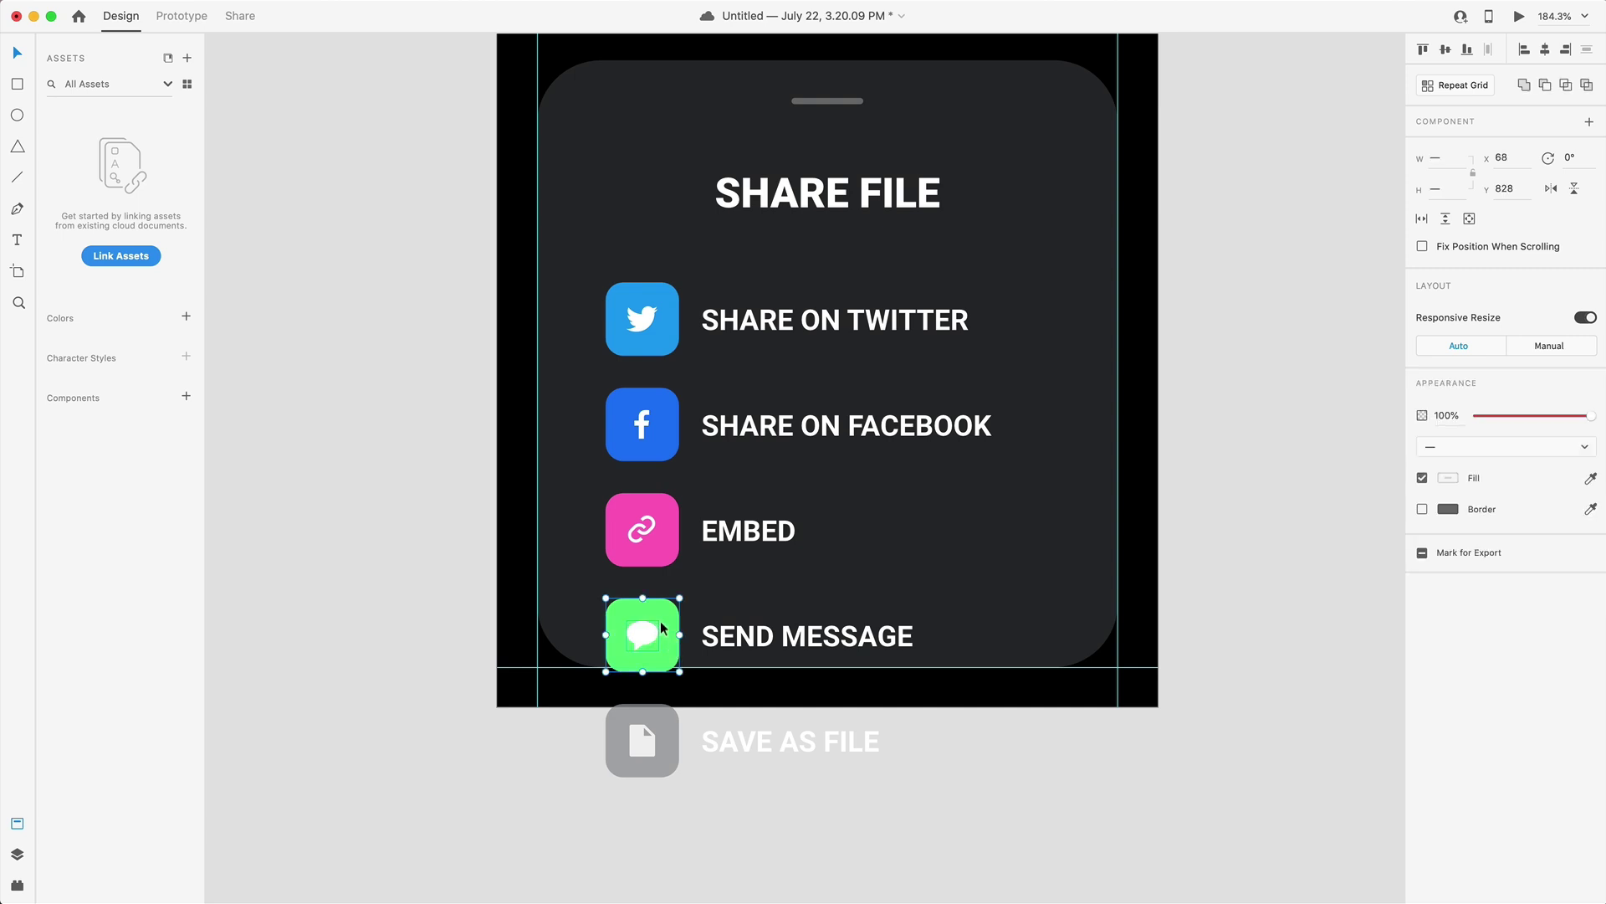
pyautogui.press('super+g')
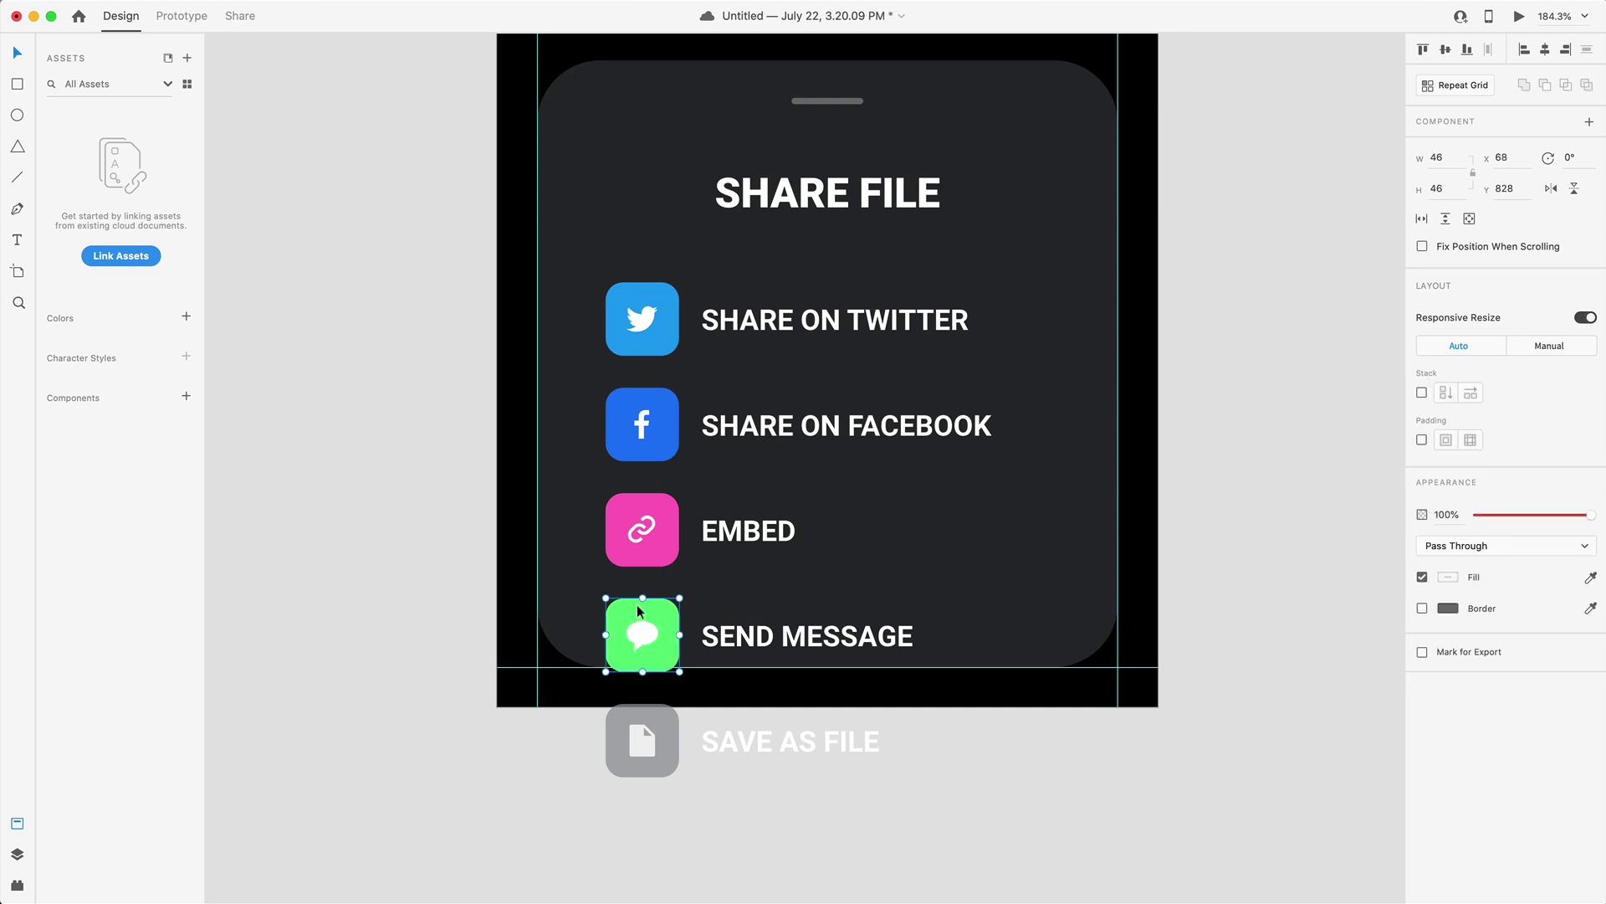
# Step: Undo an accidental Save icon move and inspect the Save As File group
pyautogui.click(644, 533)
pyautogui.moveTo(642, 740); pyautogui.dragTo(638, 629)
pyautogui.press('super+z')
pyautogui.moveTo(907, 816); pyautogui.dragTo(600, 699)
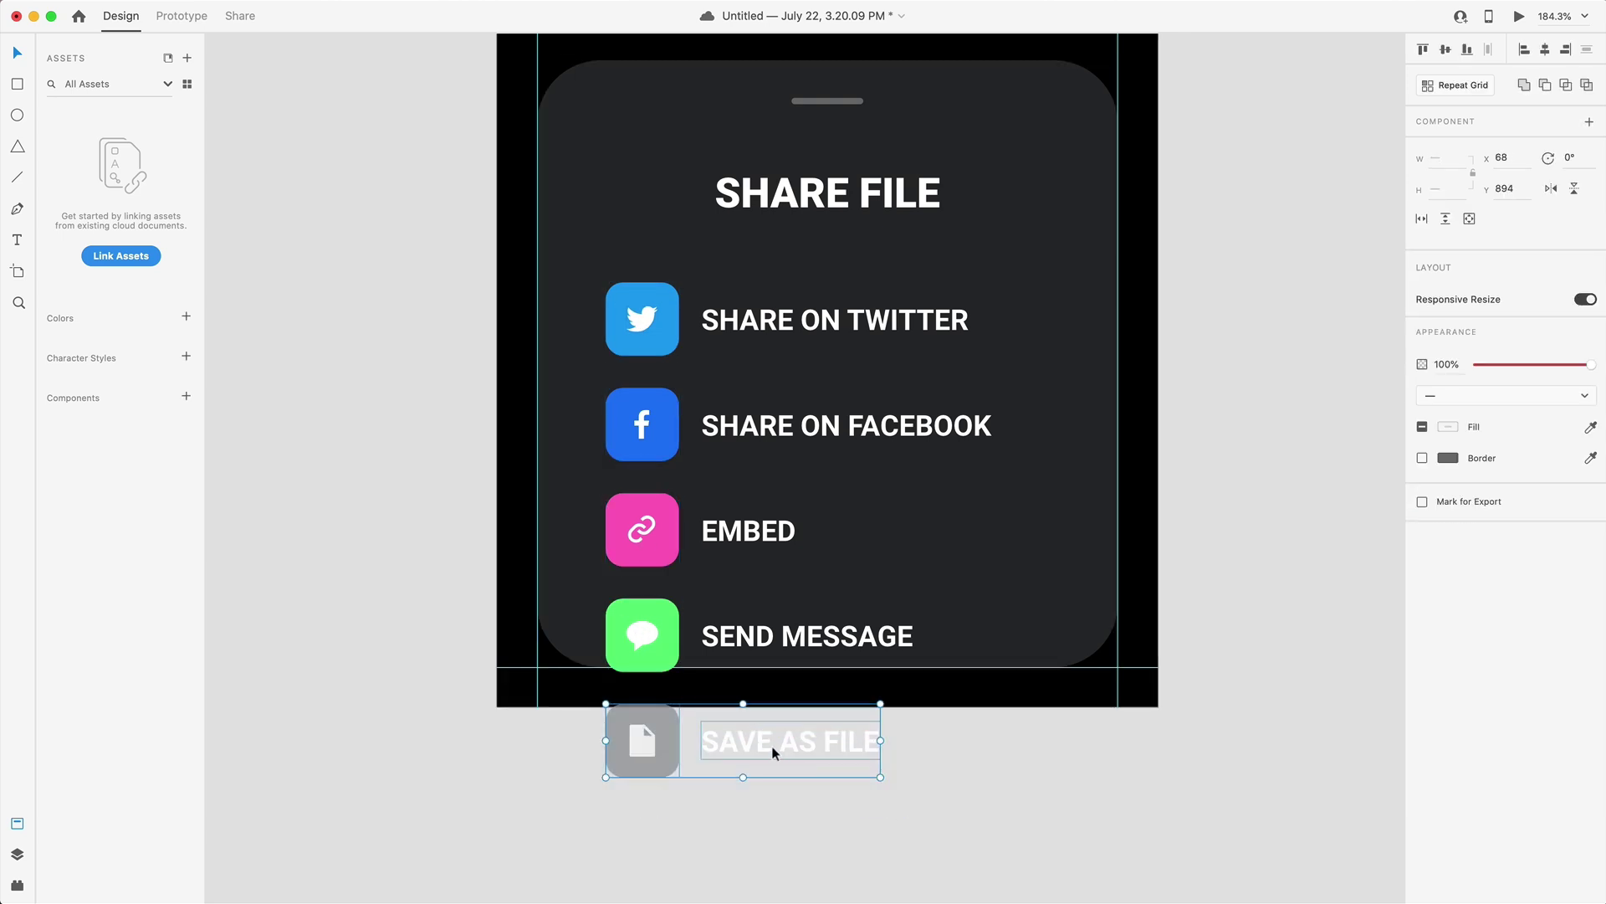
pyautogui.doubleClick(766, 739)
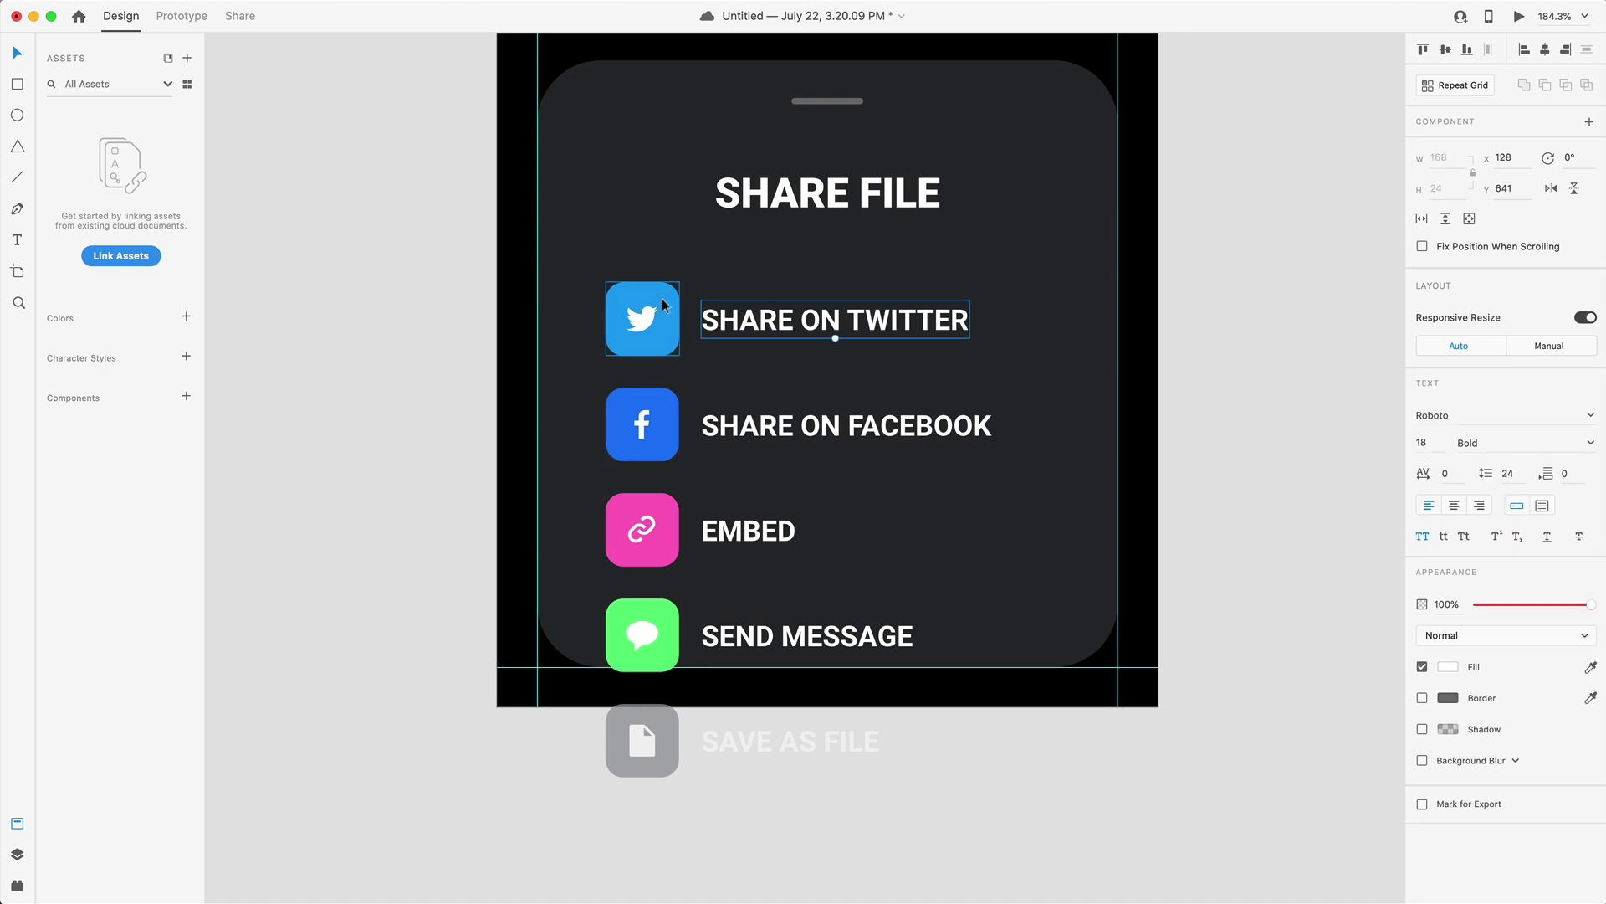
pyautogui.click(1297, 562)
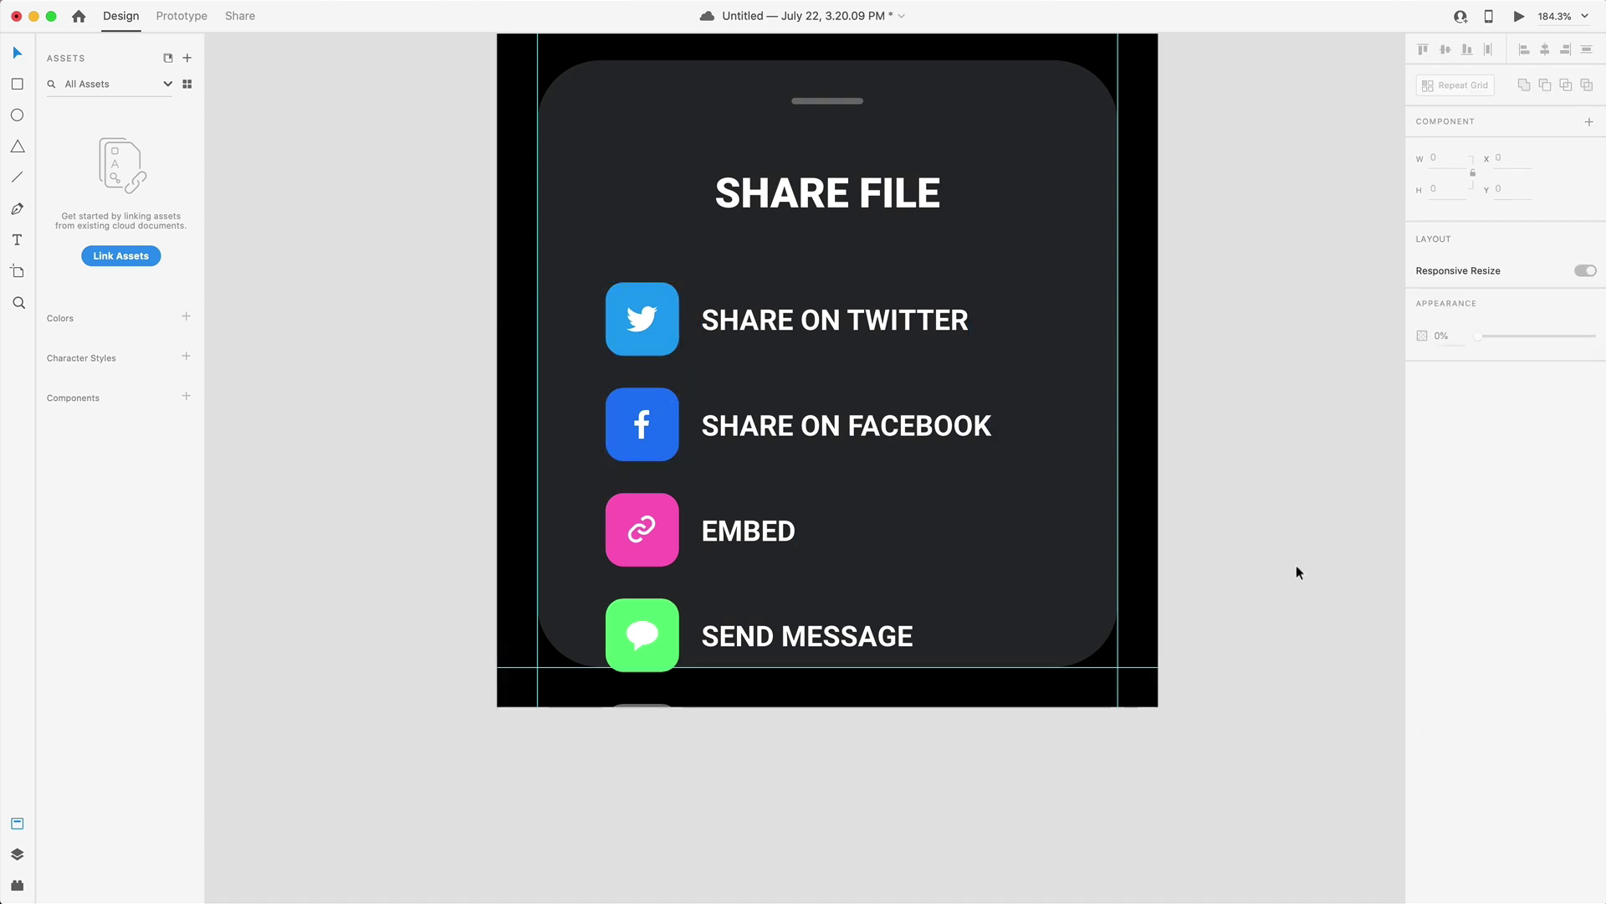
# Step: Select the Twitter, Facebook, Embed and Send Message rows in turn
pyautogui.click(861, 343)
pyautogui.click(780, 419)
pyautogui.click(744, 529)
pyautogui.click(774, 627)
# Step: Select each share row group in turn on the canvas and in the Layers panel
pyautogui.click(780, 731)
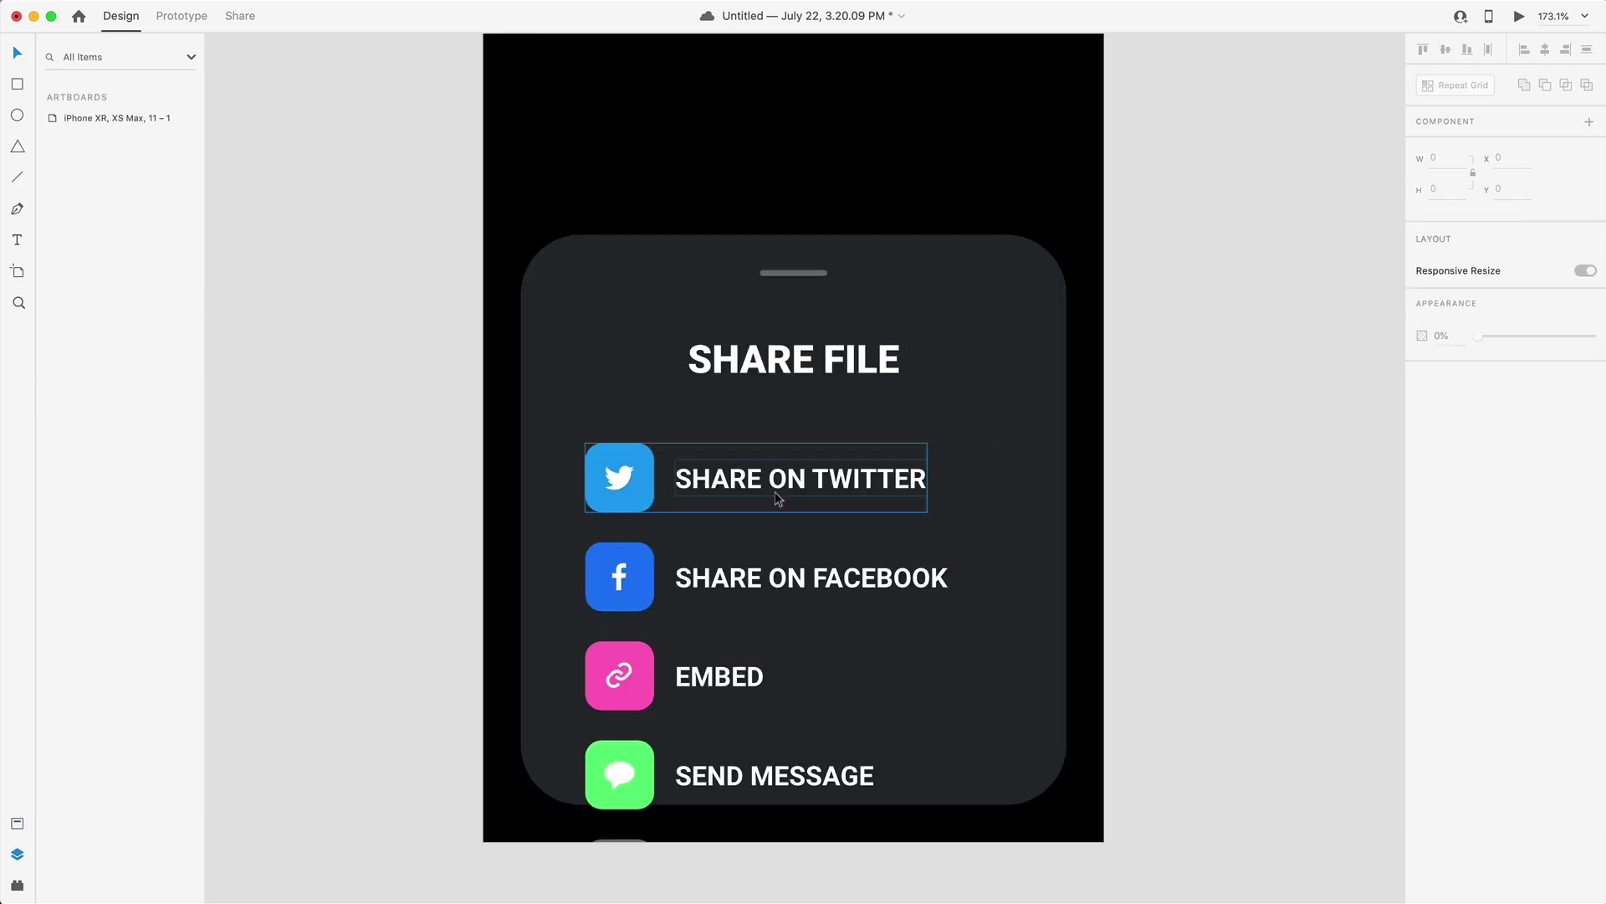
pyautogui.hscroll(-2, 778, 499)
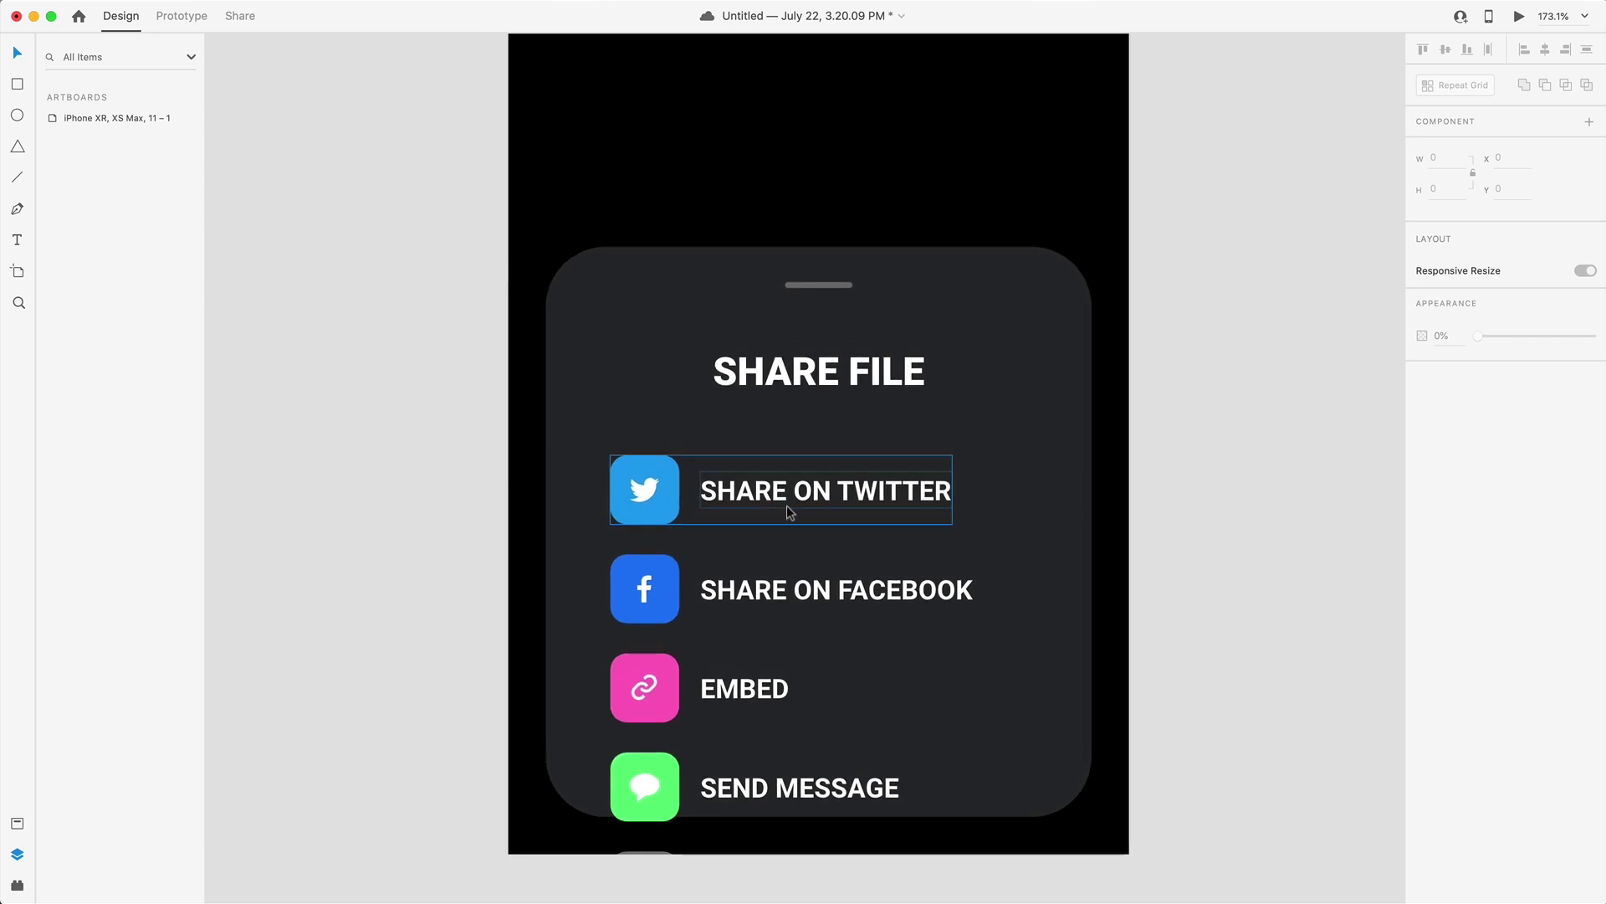
pyautogui.click(785, 506)
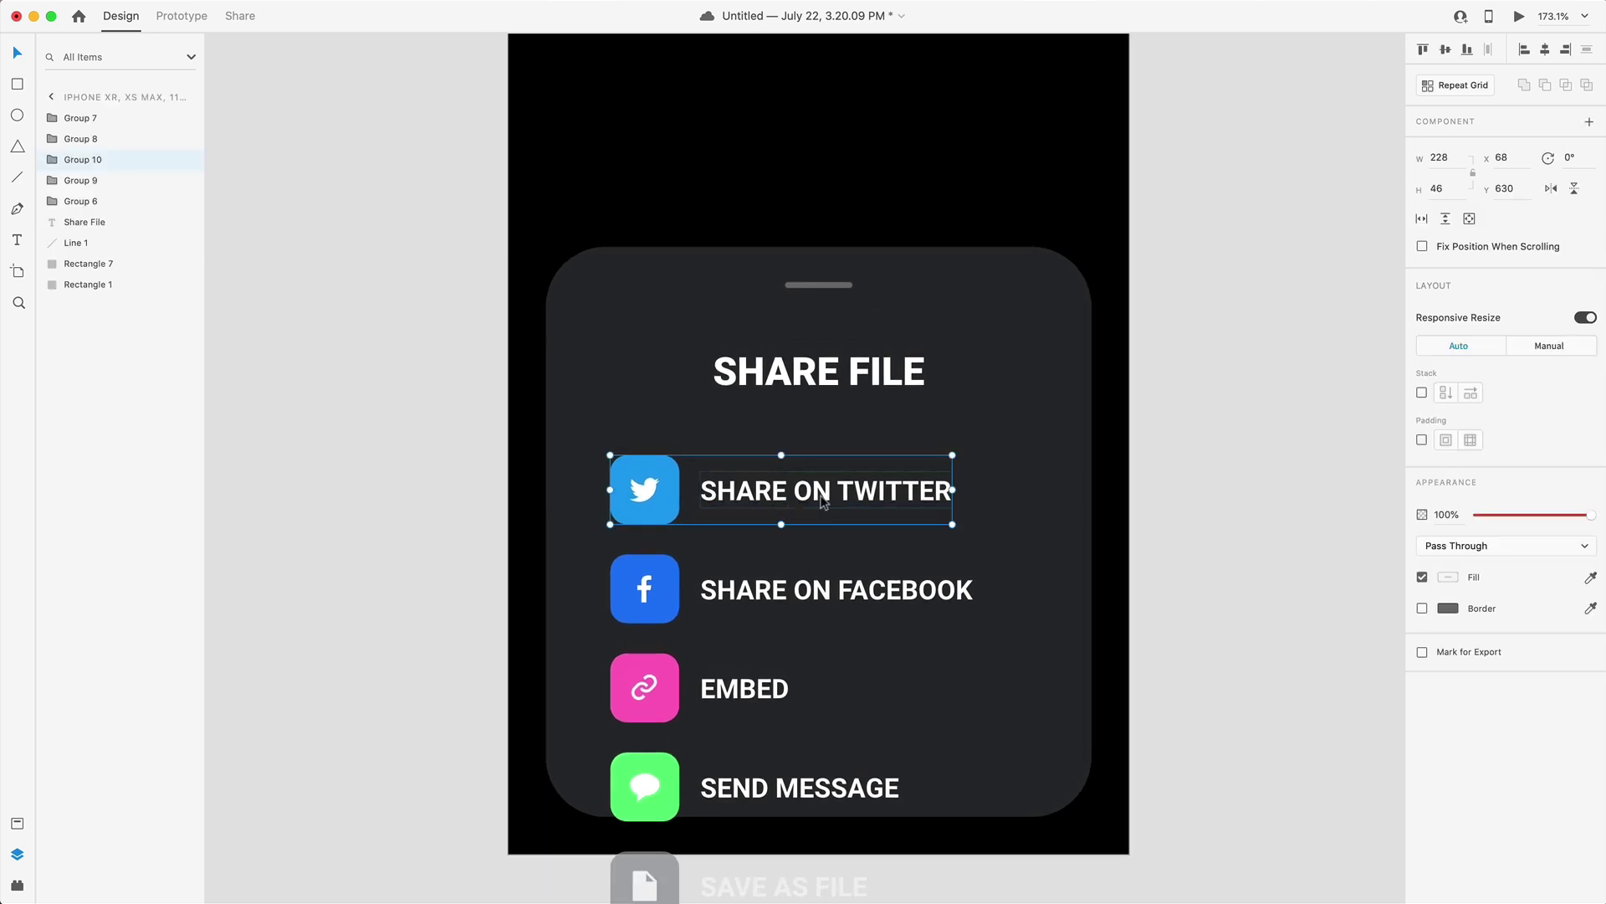
pyautogui.click(743, 605)
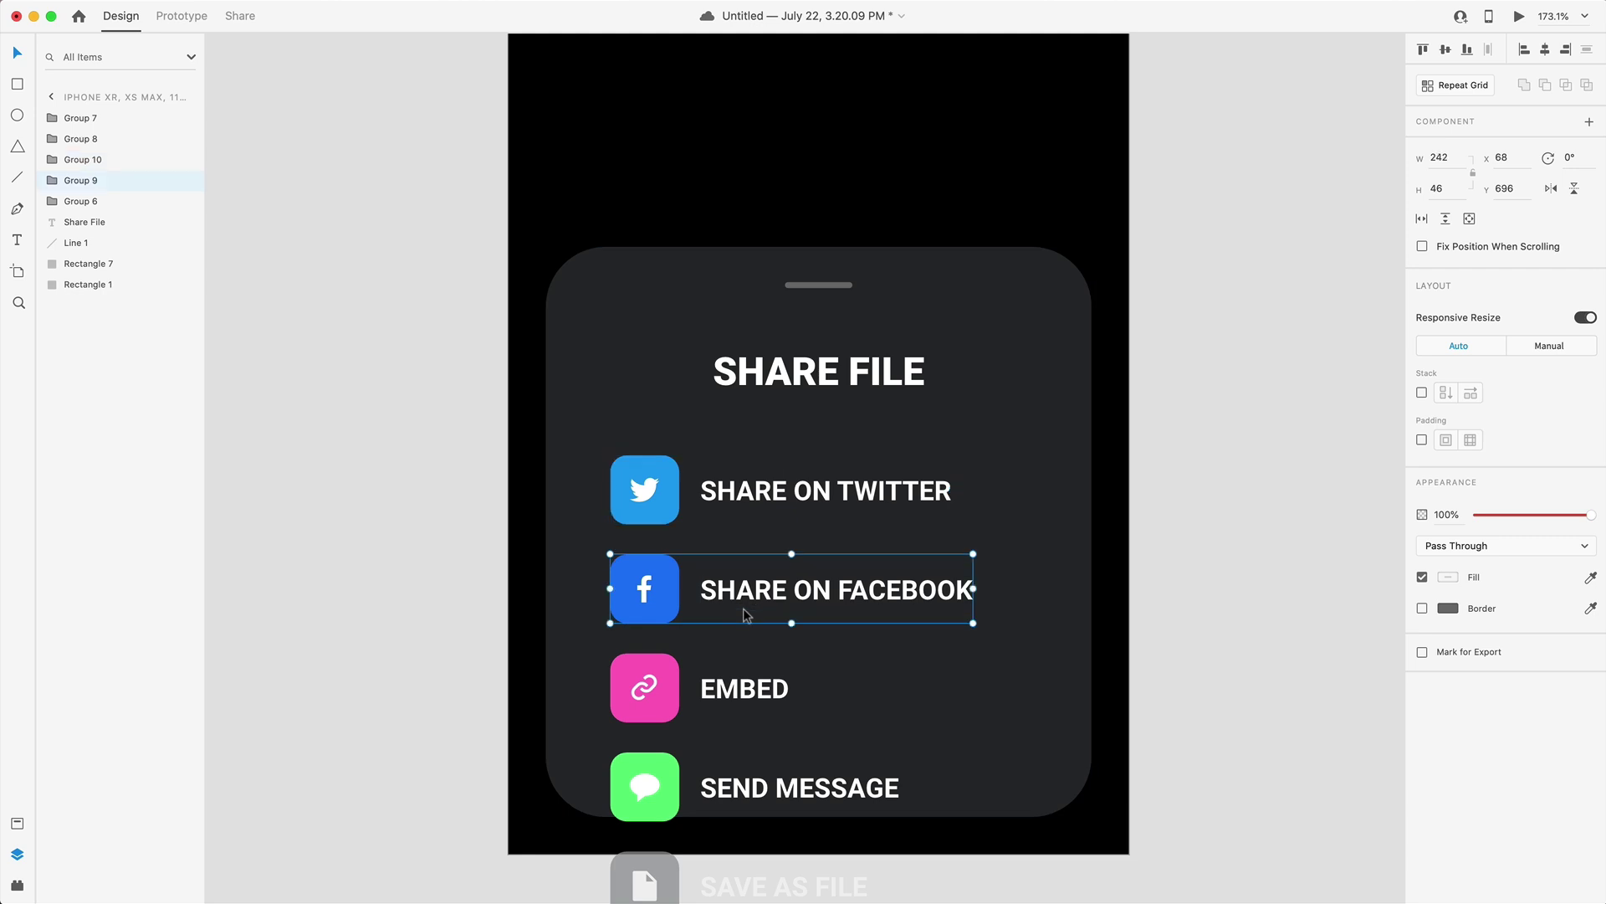
pyautogui.click(741, 688)
pyautogui.click(742, 766)
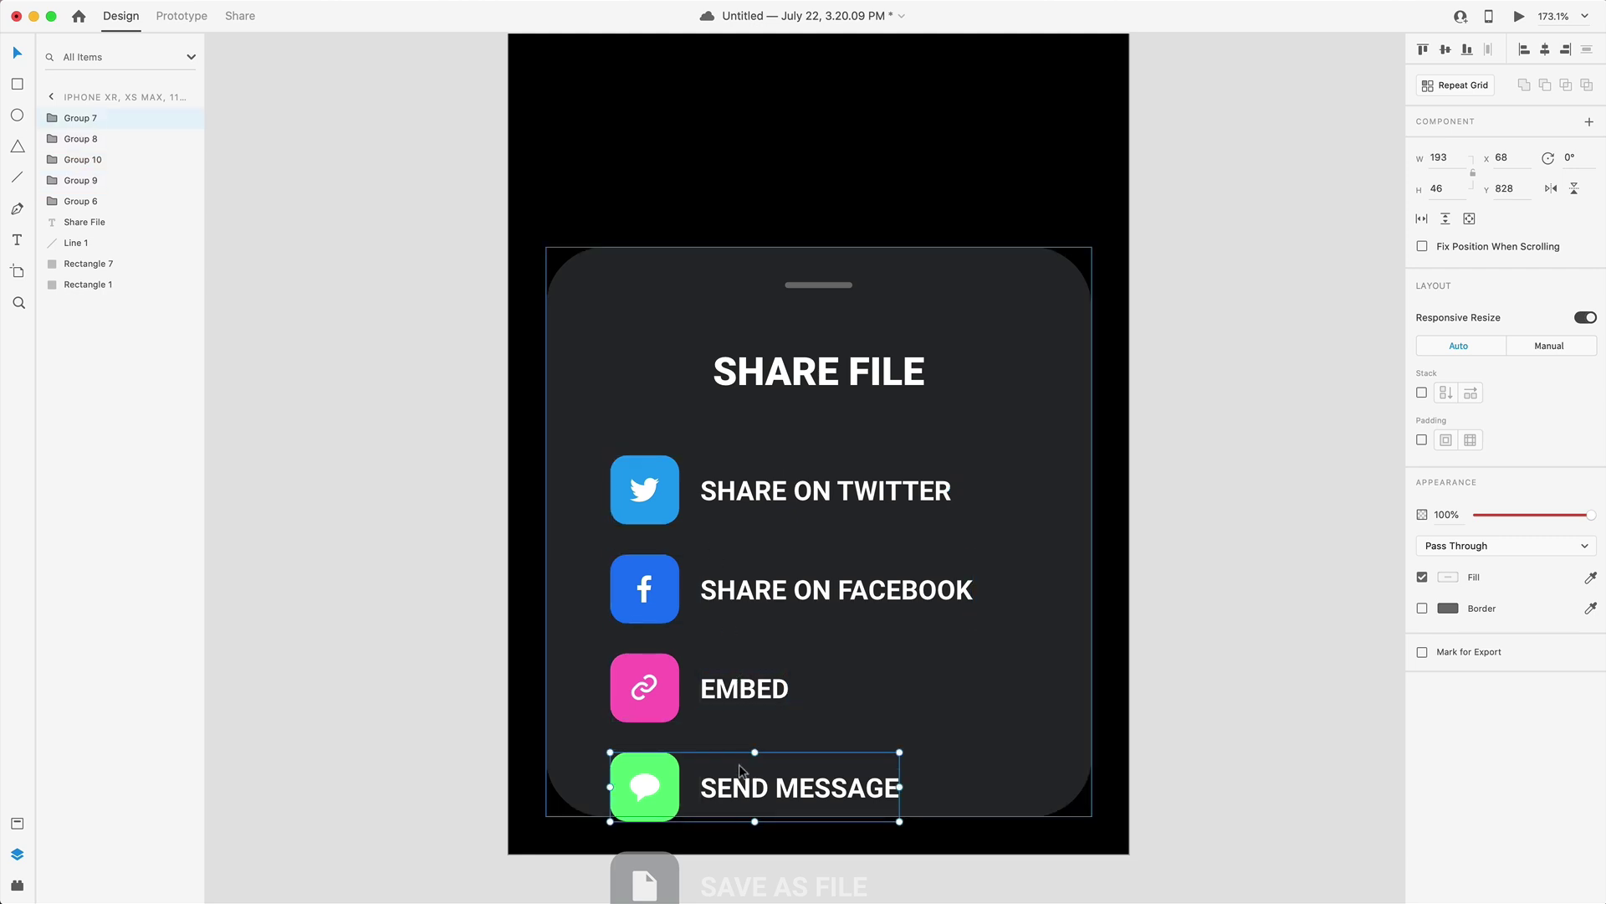
pyautogui.click(84, 159)
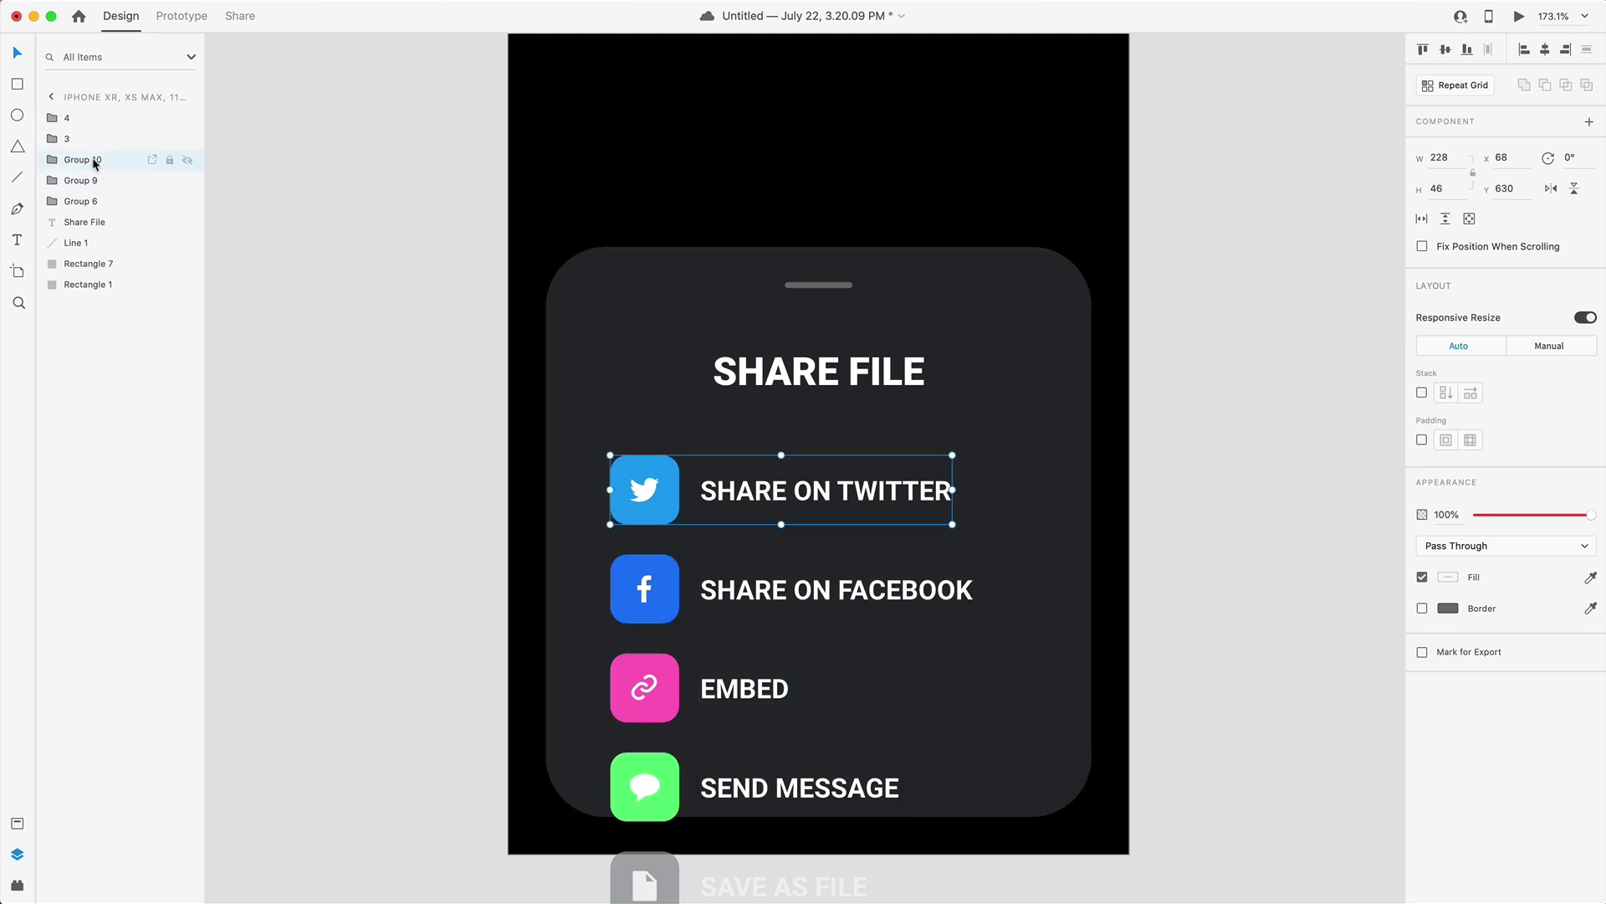
pyautogui.click(83, 221)
pyautogui.click(89, 206)
# Step: Save the document and reorder layers 4 and 3 so the groups read 1 to 5
pyautogui.press('super+s')
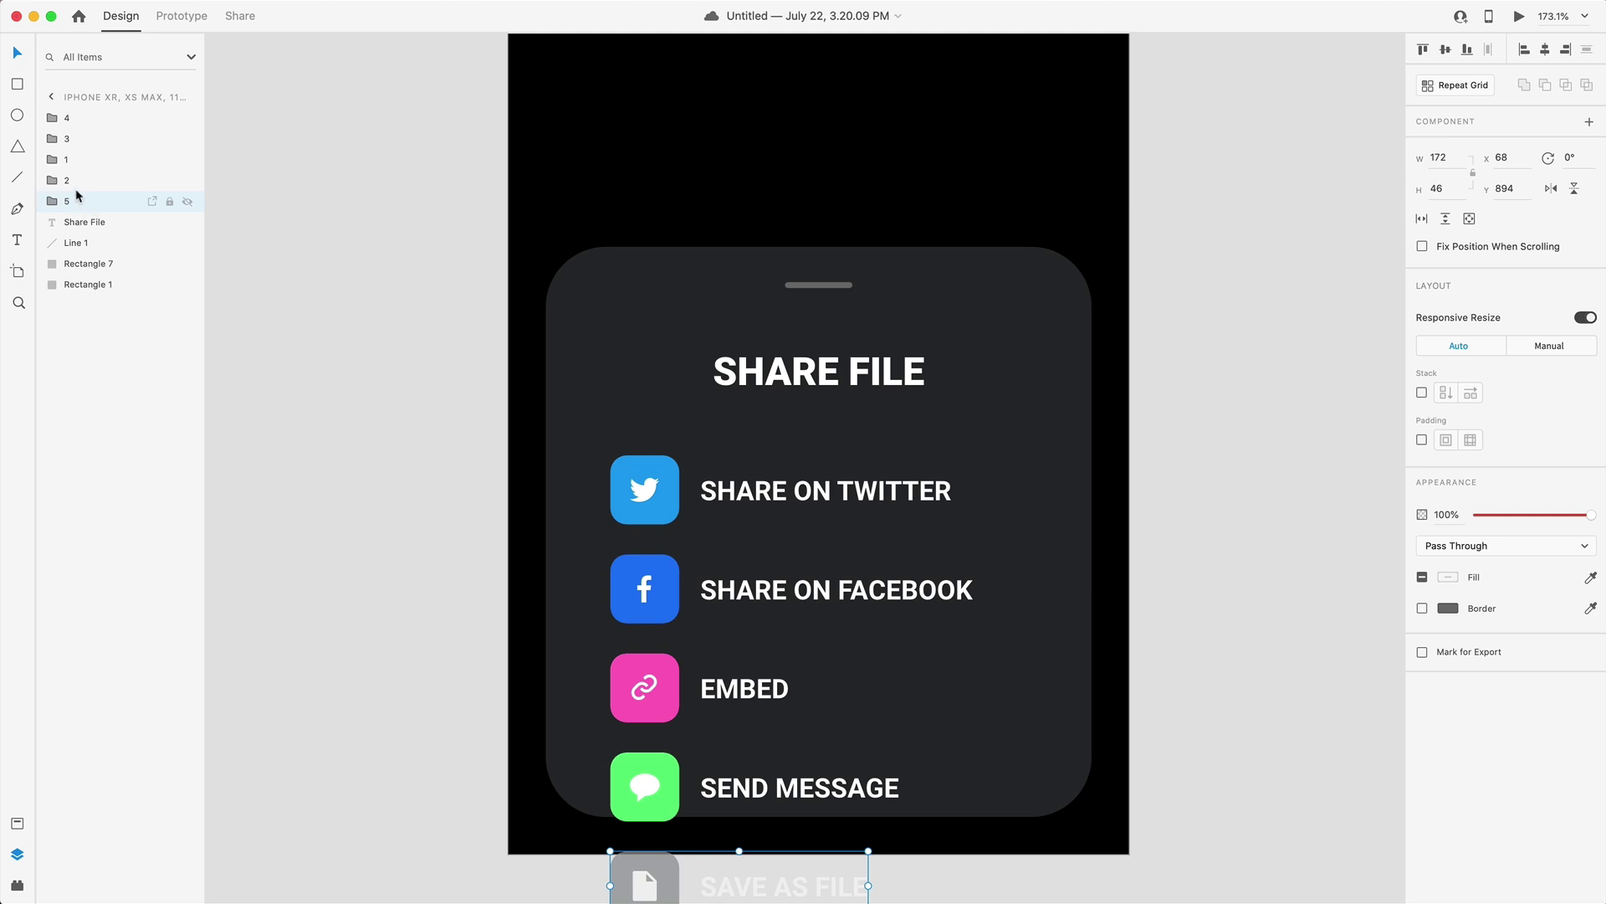
pyautogui.moveTo(84, 120); pyautogui.dragTo(85, 192)
pyautogui.moveTo(86, 120); pyautogui.dragTo(82, 172)
pyautogui.click(83, 118)
pyautogui.click(72, 202)
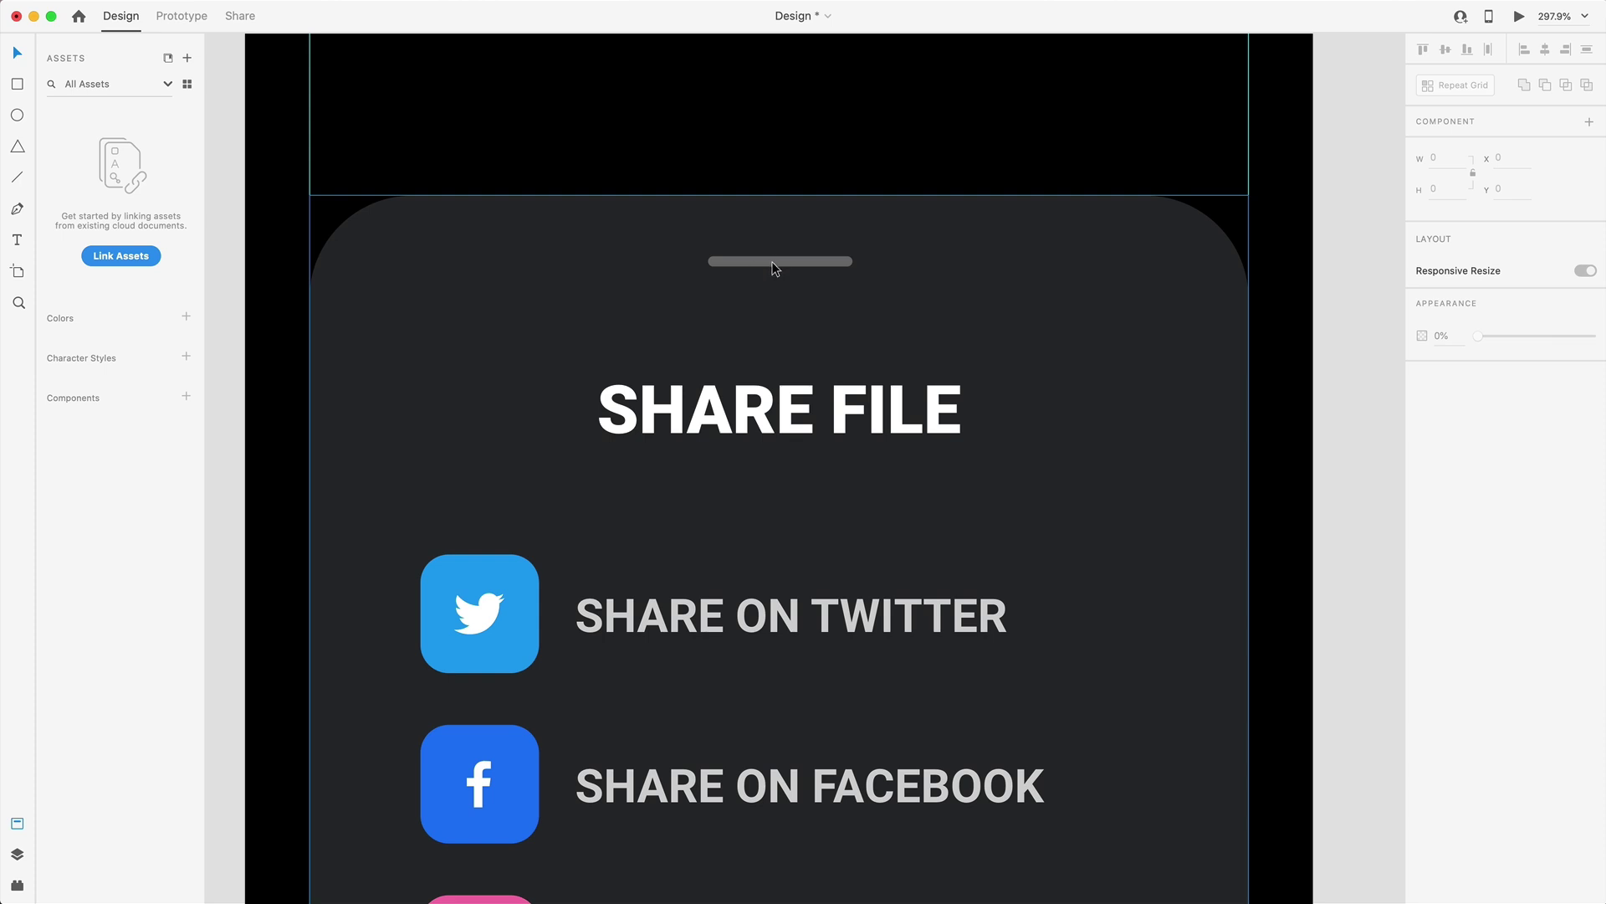
# Step: Draw a dark, borderless 98×36 rectangle over the drag handle and centre it horizontally
pyautogui.press('r')
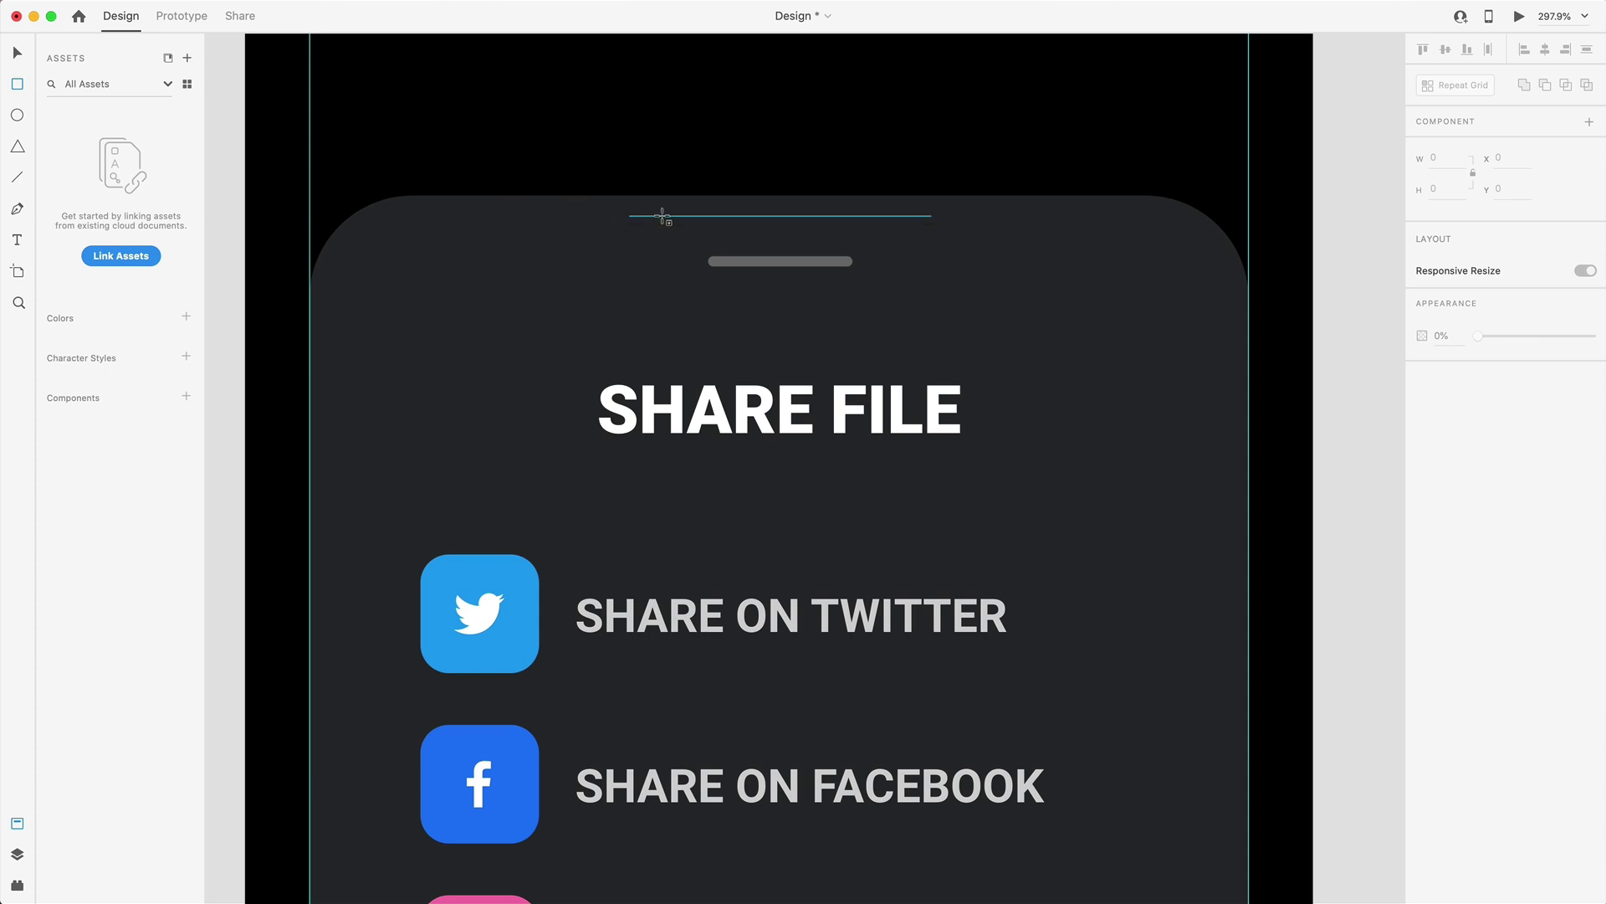
pyautogui.moveTo(661, 216); pyautogui.dragTo(912, 310)
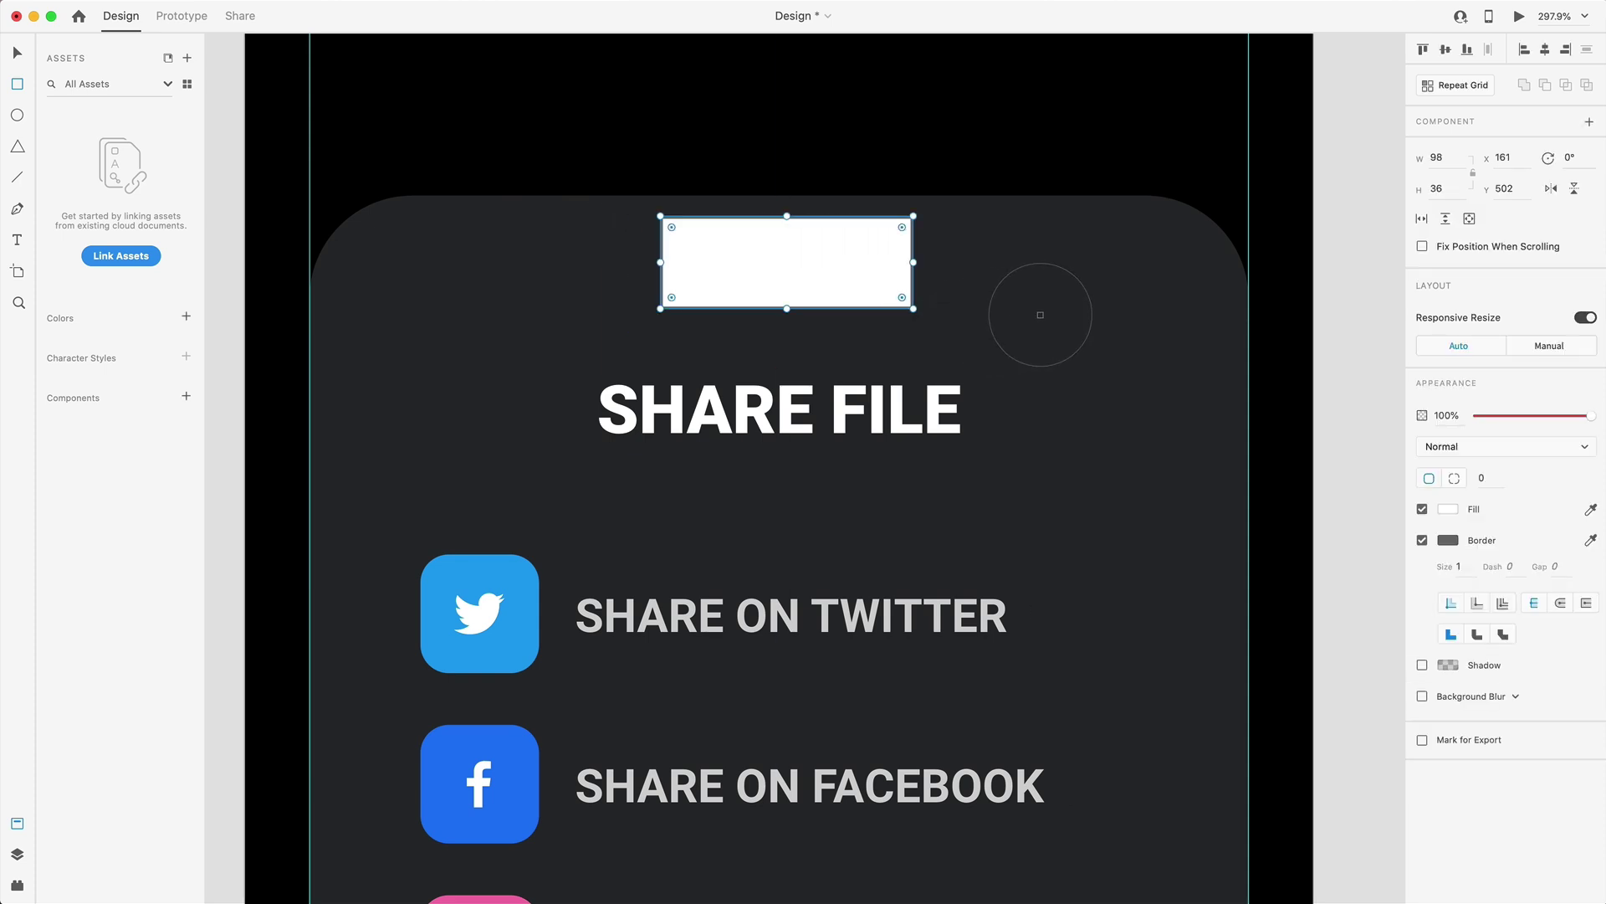
pyautogui.click(1061, 300)
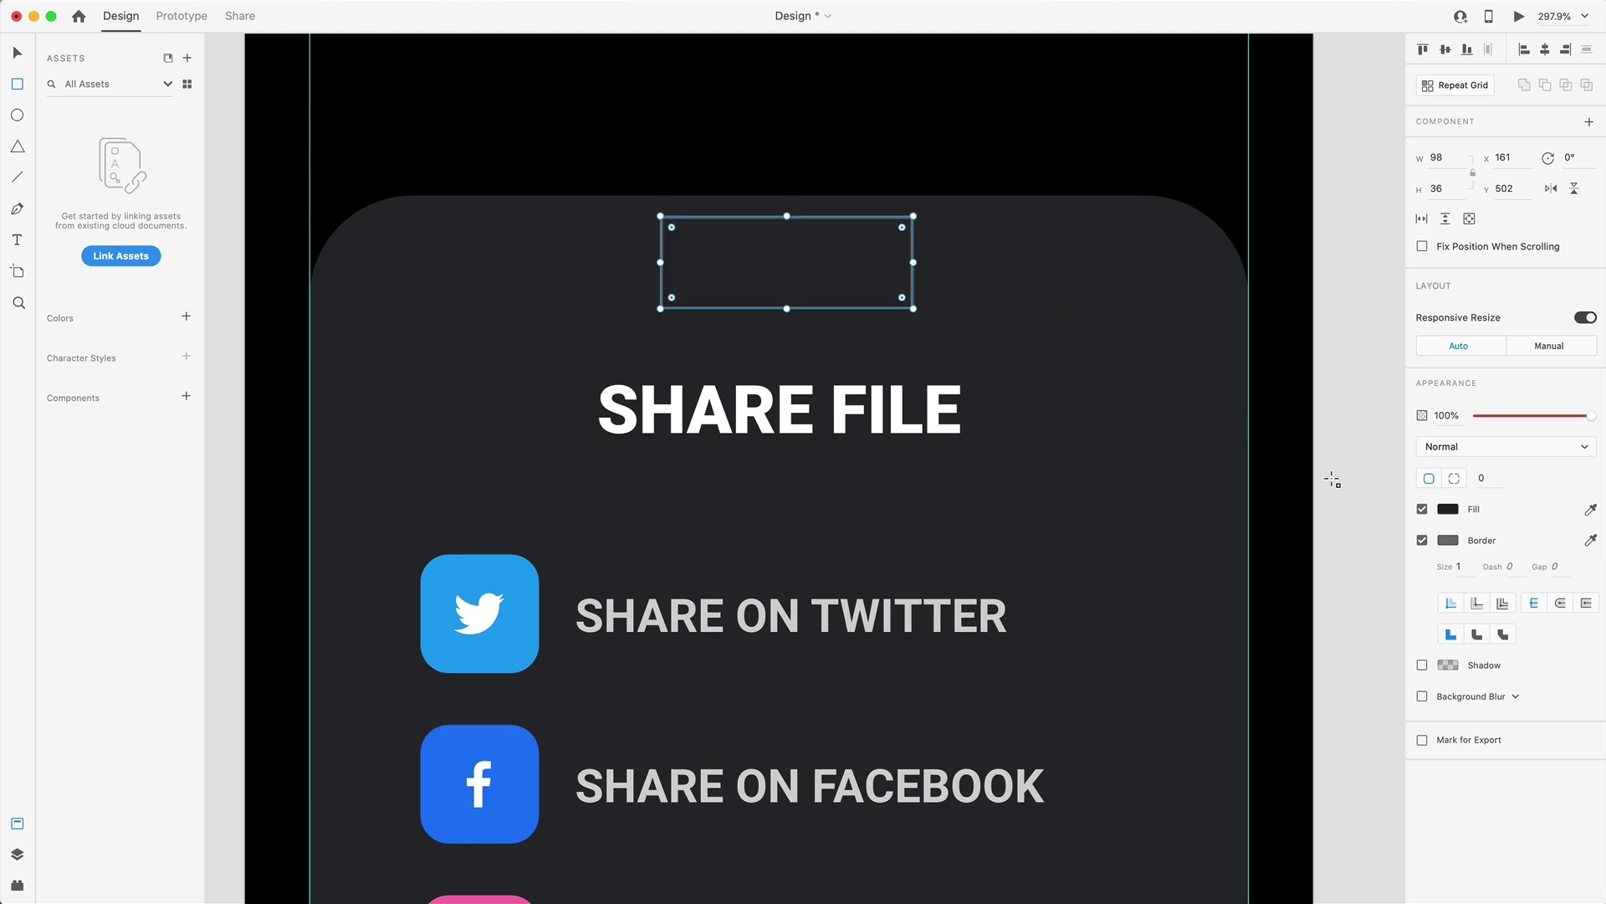
pyautogui.click(1423, 539)
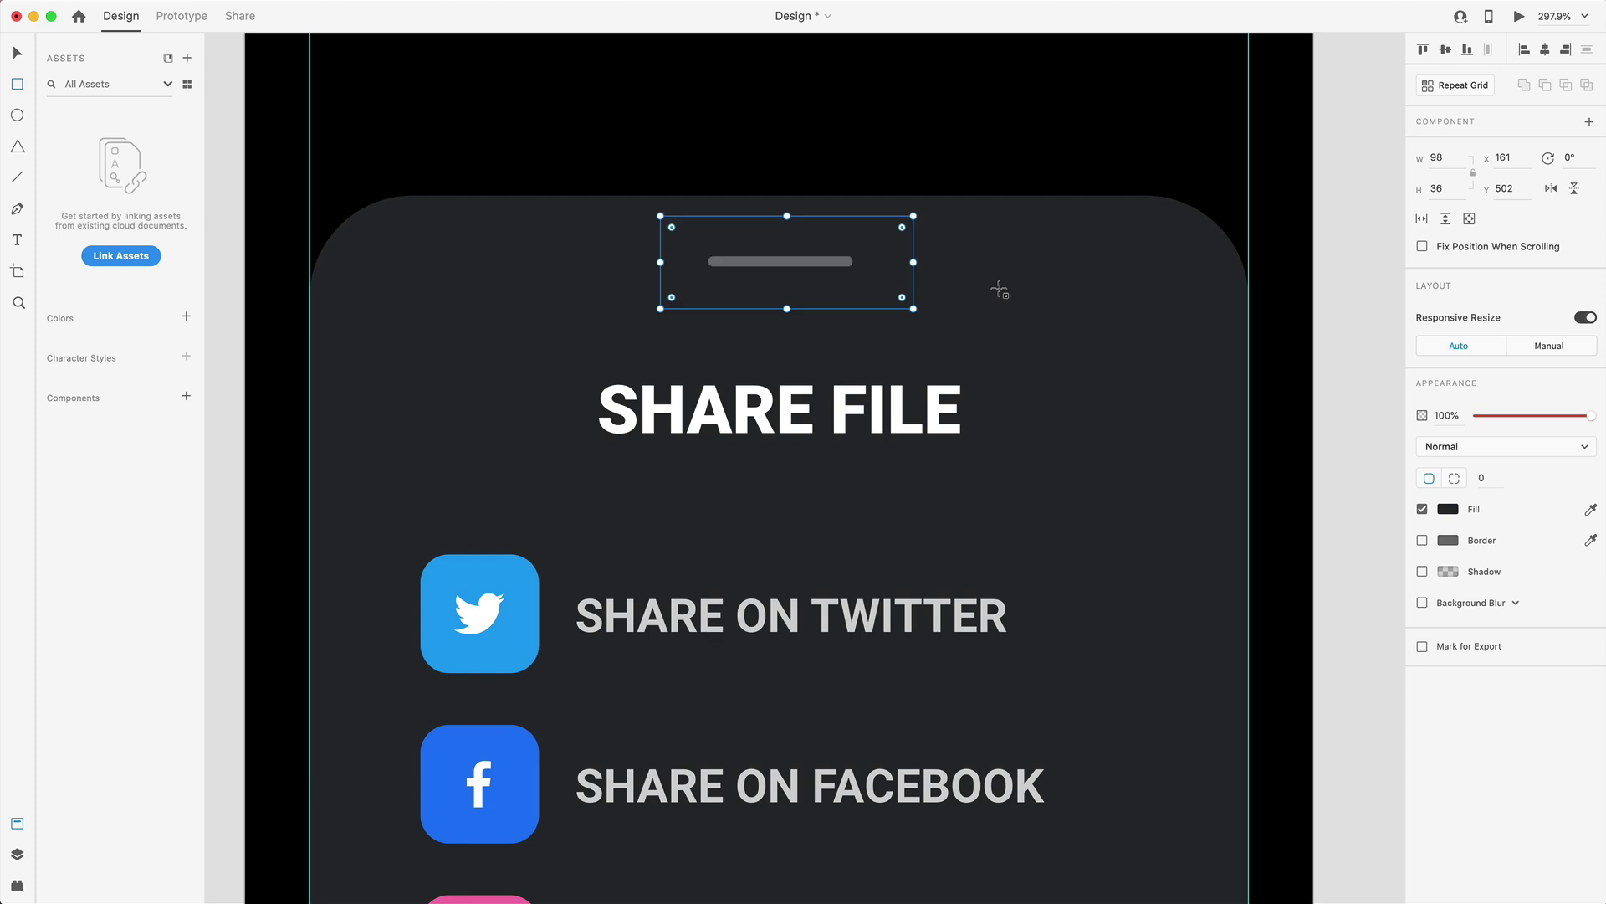
pyautogui.click(1545, 49)
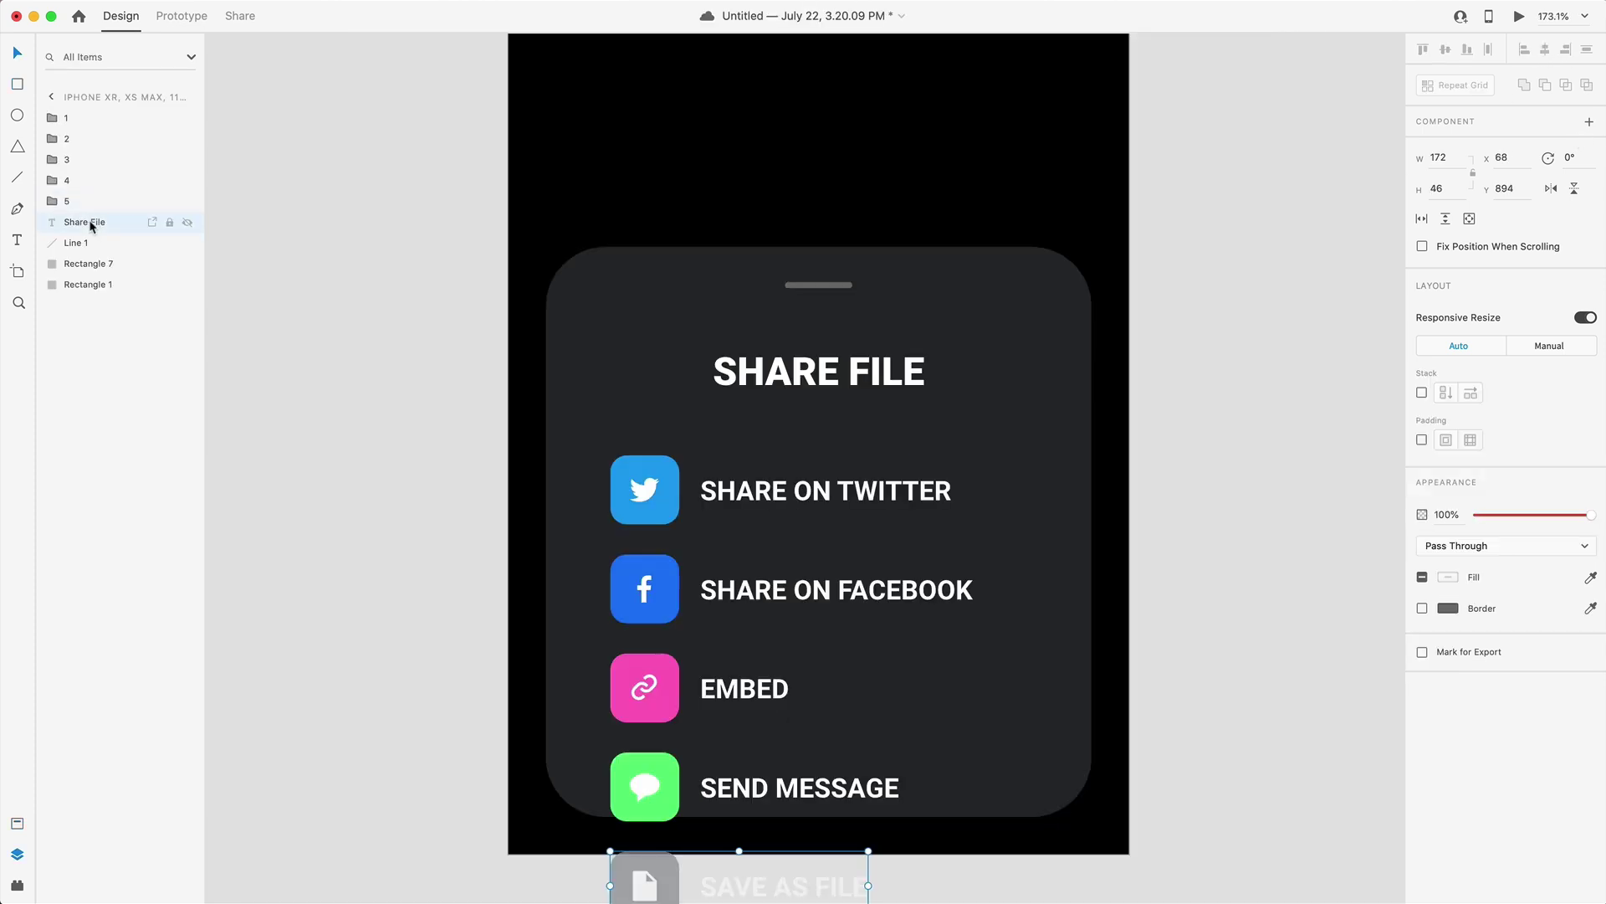
# Step: Name the handle line Drag Line, its rectangle Drag Button, and the card rectangle Background
pyautogui.click(93, 222)
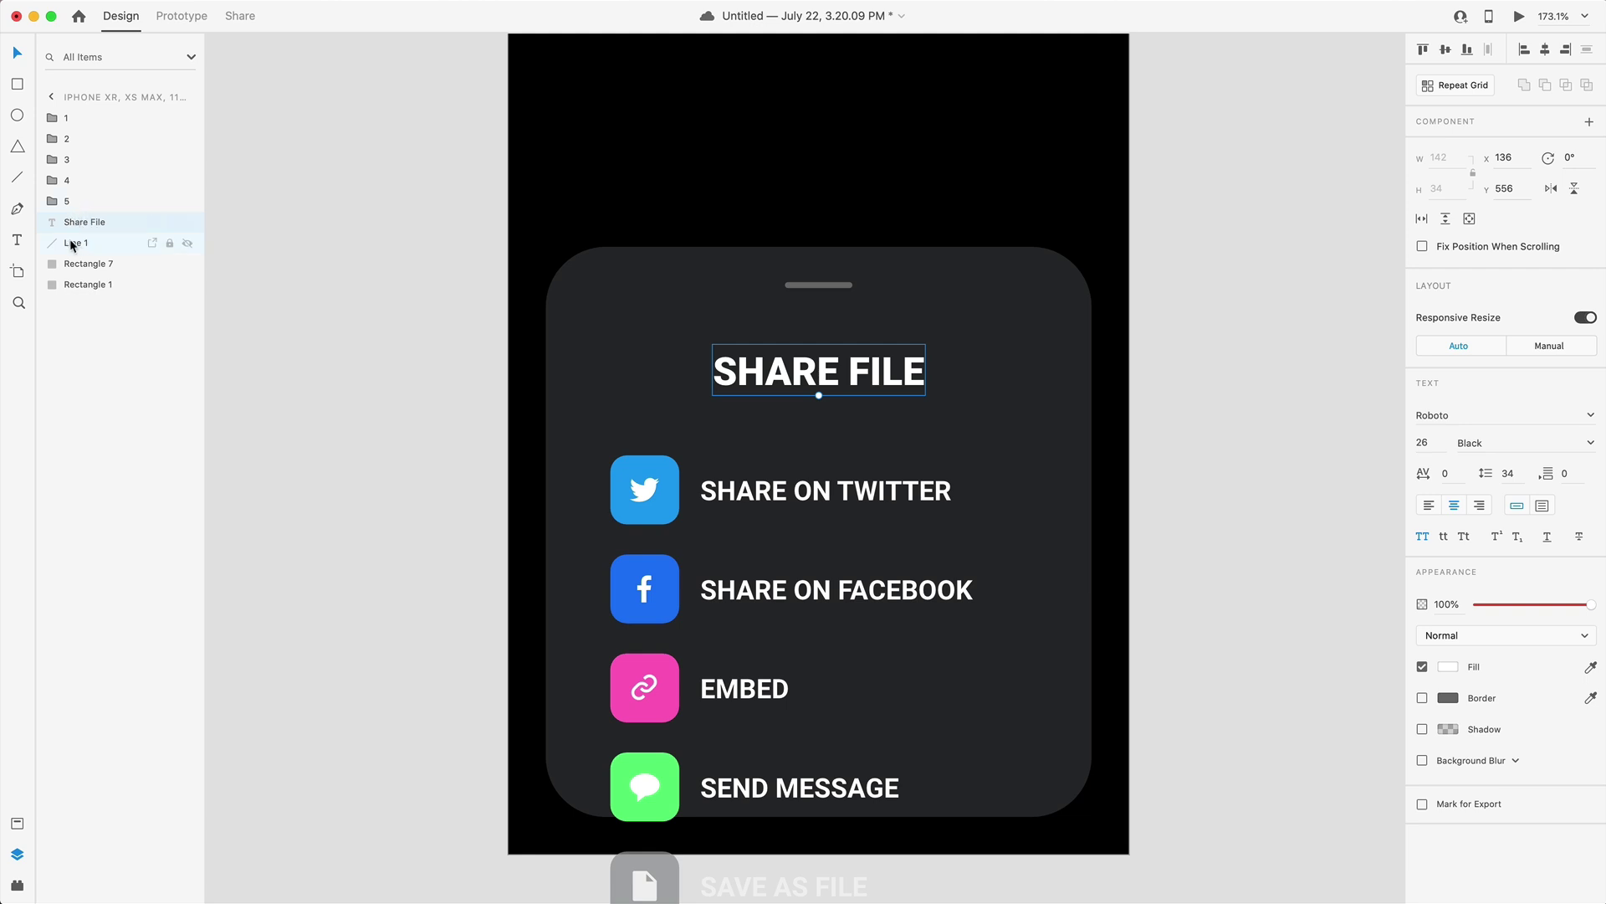
pyautogui.click(81, 244)
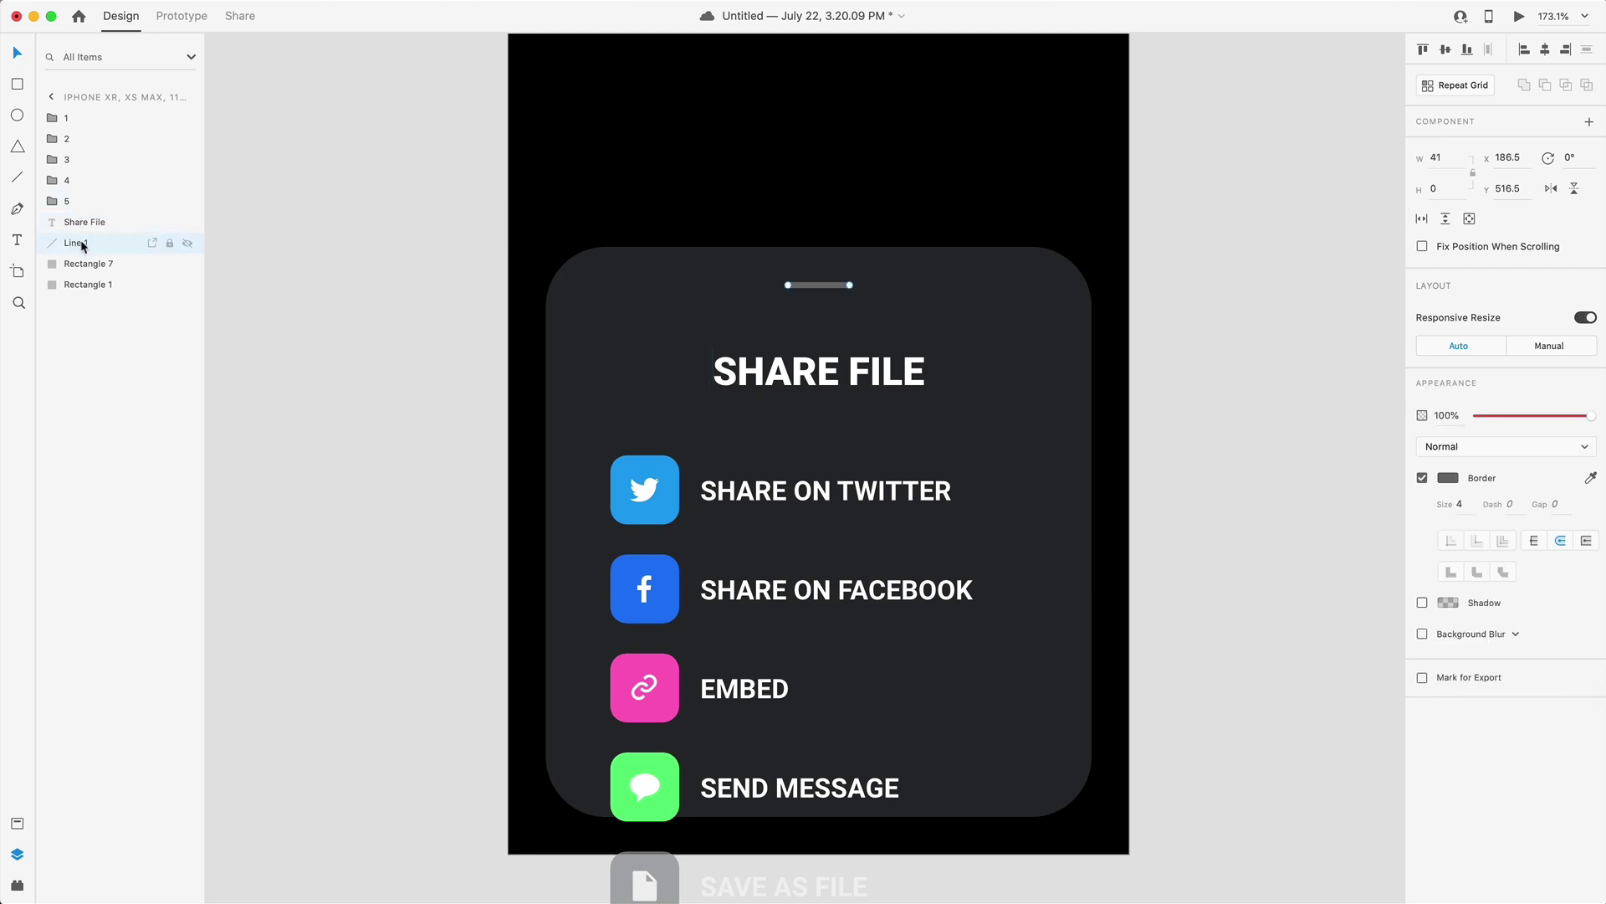
pyautogui.click(88, 265)
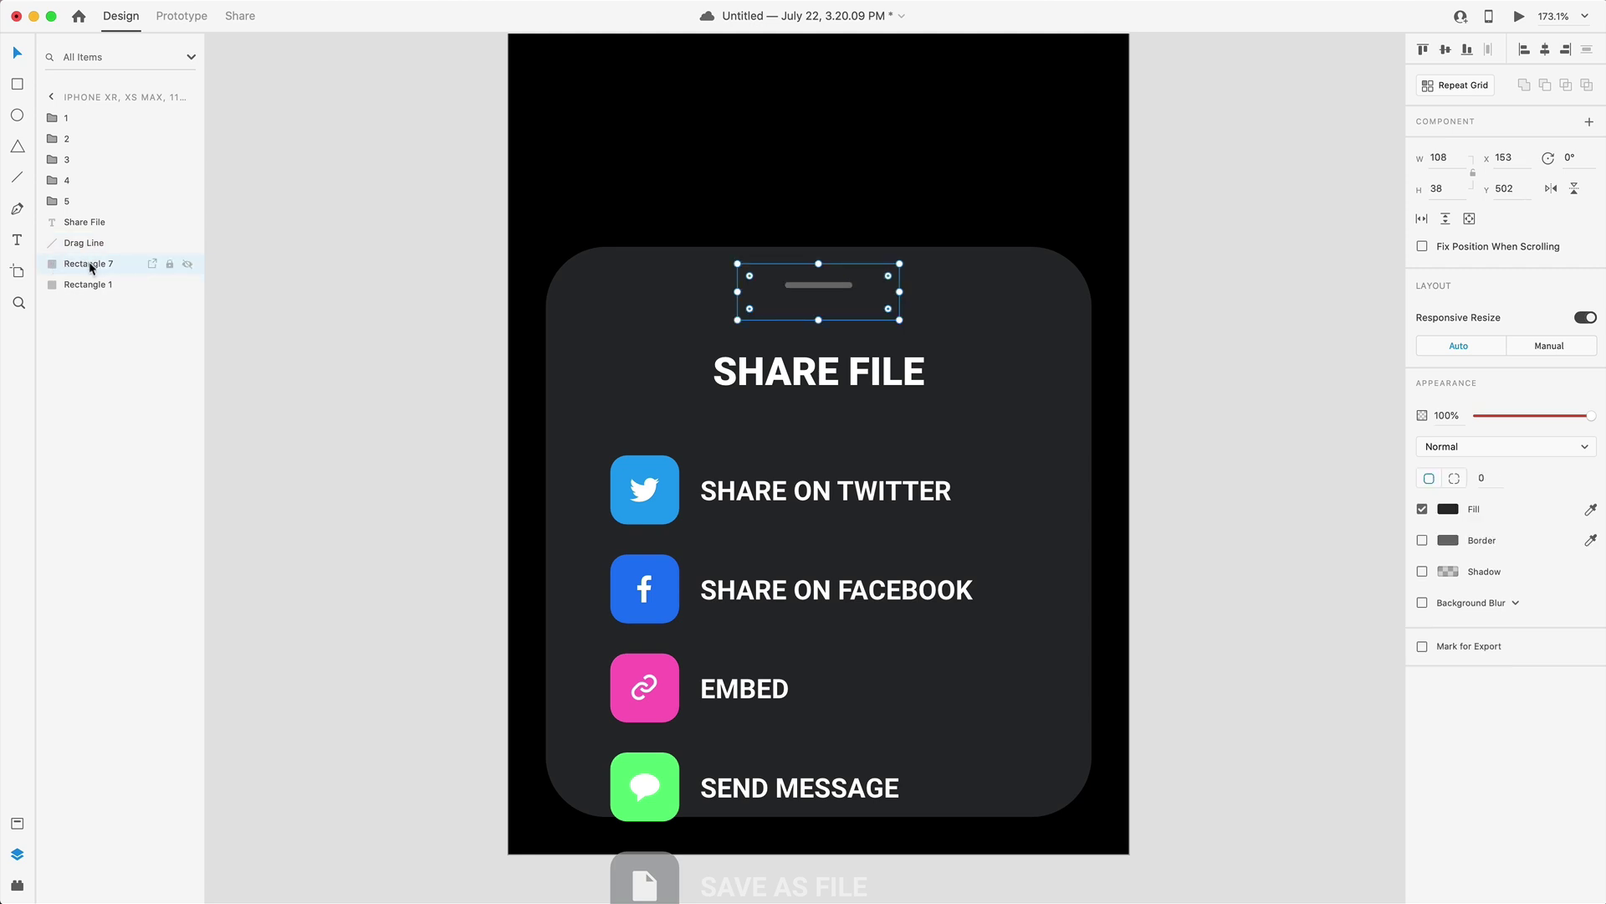
pyautogui.click(87, 284)
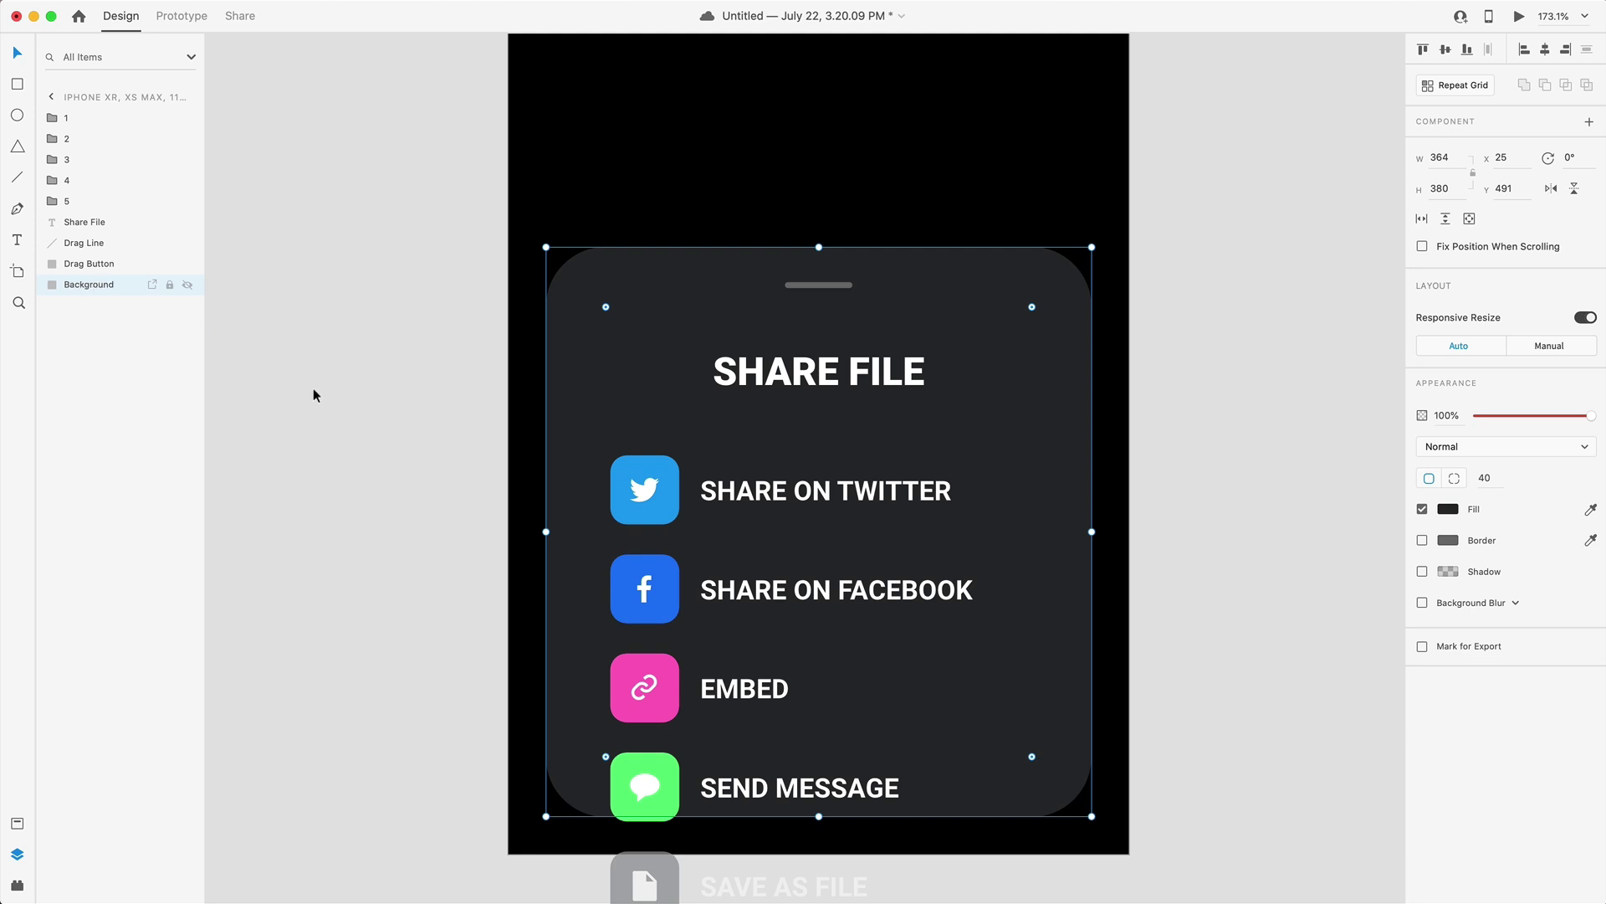
pyautogui.click(837, 494)
pyautogui.scroll(-3, 996, 550)
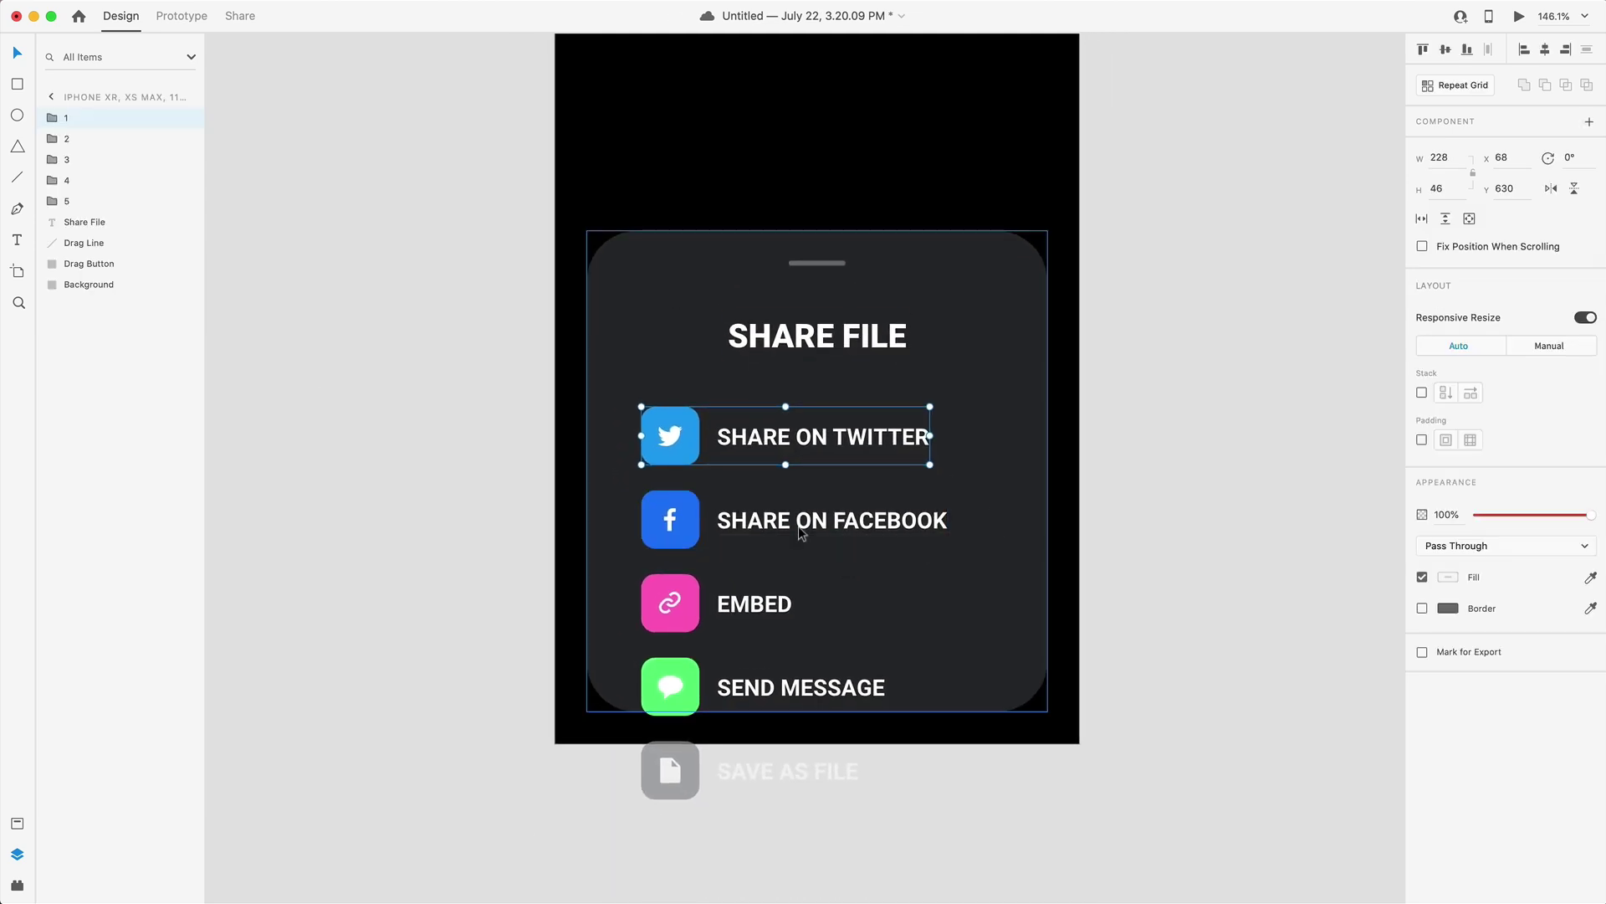
# Step: Make the five share rows a vertical scroll group sized to show three rows
pyautogui.keyDown('shift'); pyautogui.click(773, 531); pyautogui.keyUp('shift')
pyautogui.keyDown('shift'); pyautogui.click(755, 599); pyautogui.keyUp('shift')
pyautogui.keyDown('shift'); pyautogui.click(771, 687); pyautogui.keyUp('shift')
pyautogui.keyDown('shift'); pyautogui.click(780, 771); pyautogui.keyUp('shift')
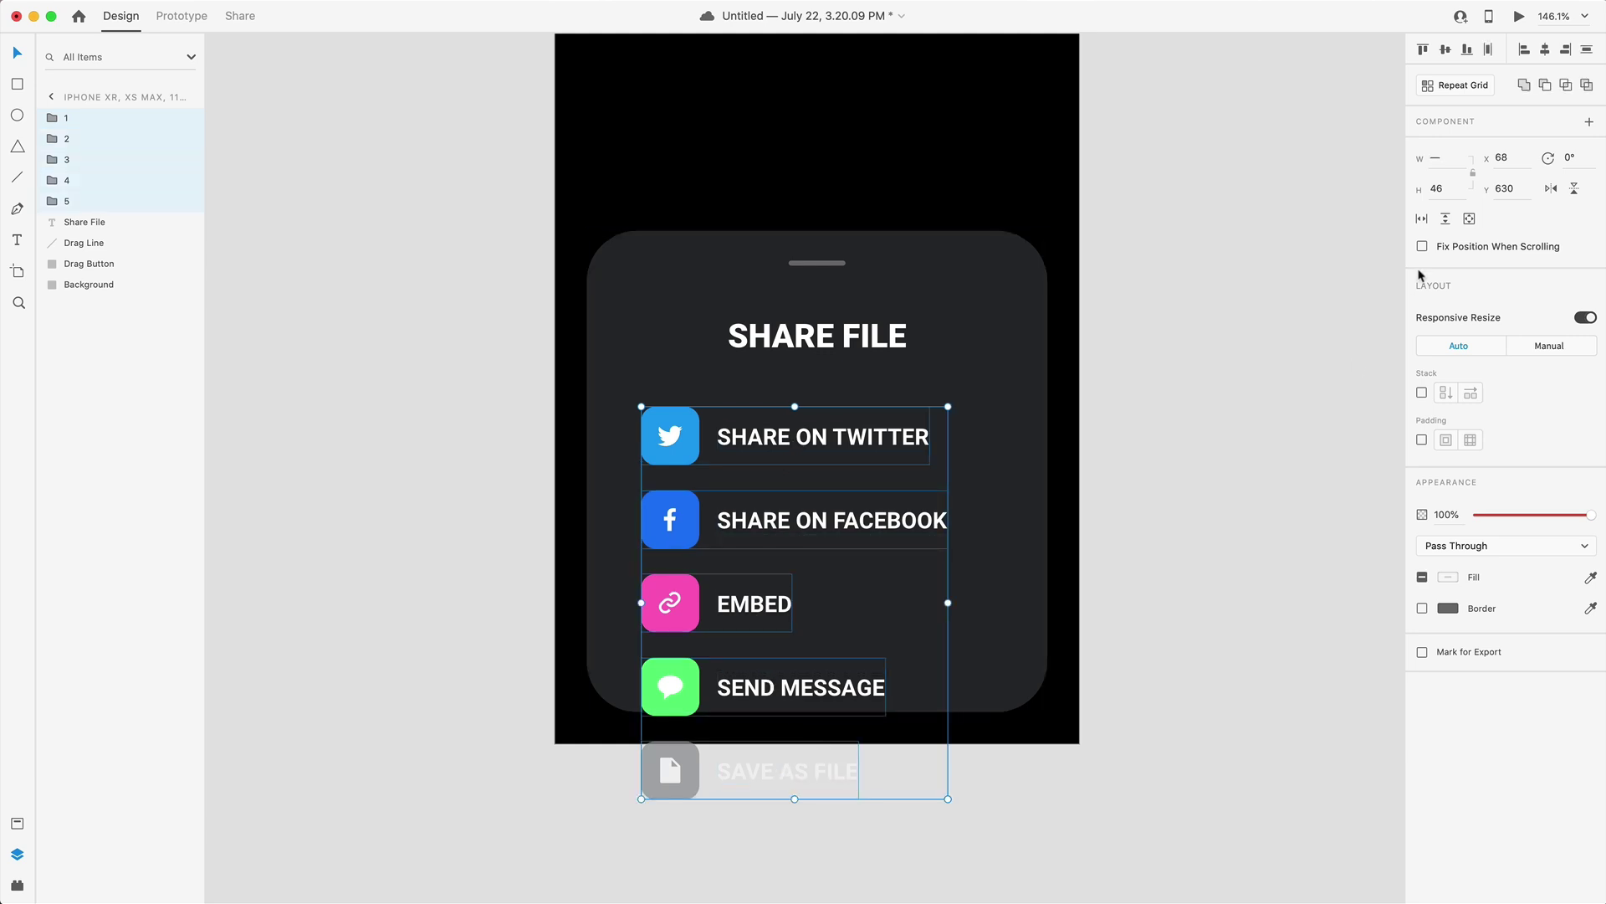
pyautogui.click(1449, 220)
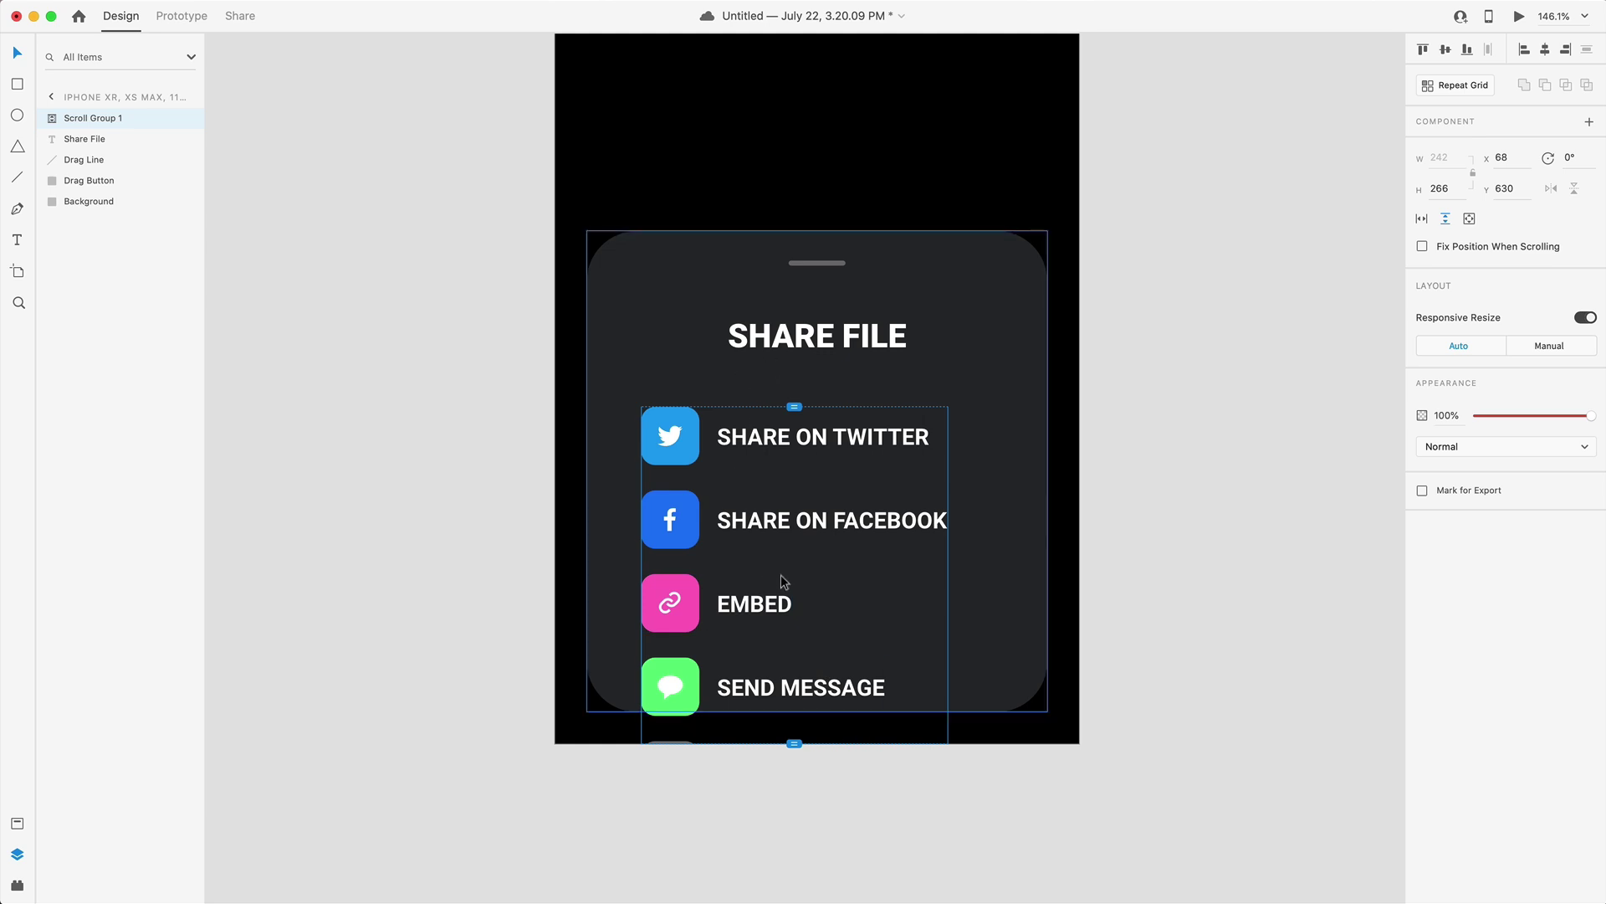
pyautogui.moveTo(795, 743); pyautogui.dragTo(800, 652)
pyautogui.click(1232, 701)
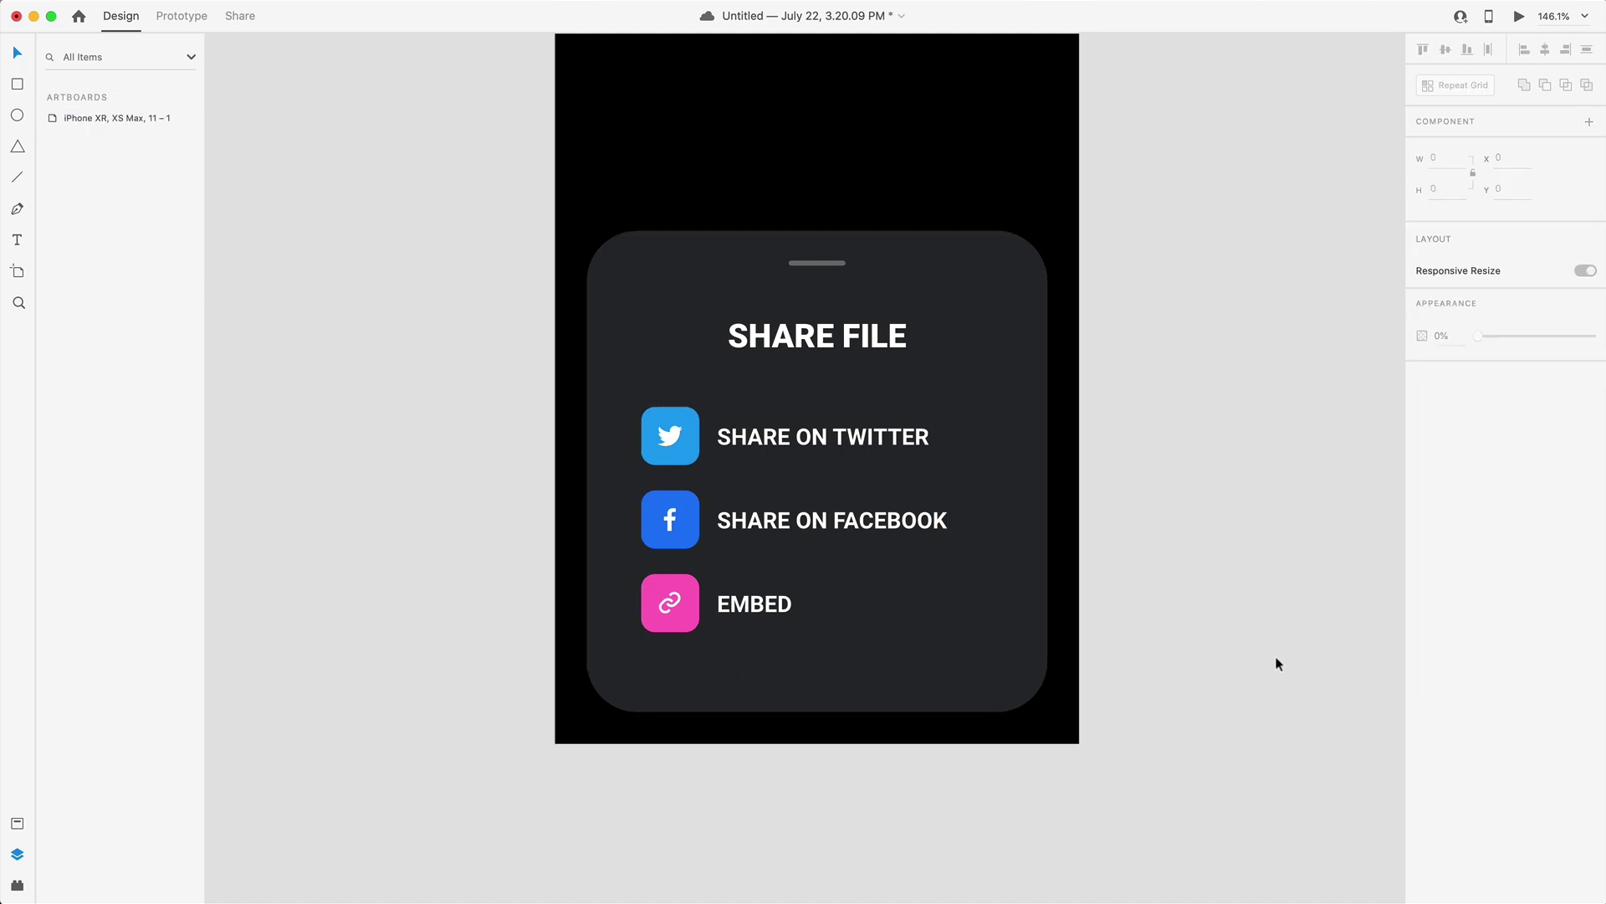
# Step: Preview the prototype, scroll the share options down and up, then close the preview
pyautogui.click(1520, 17)
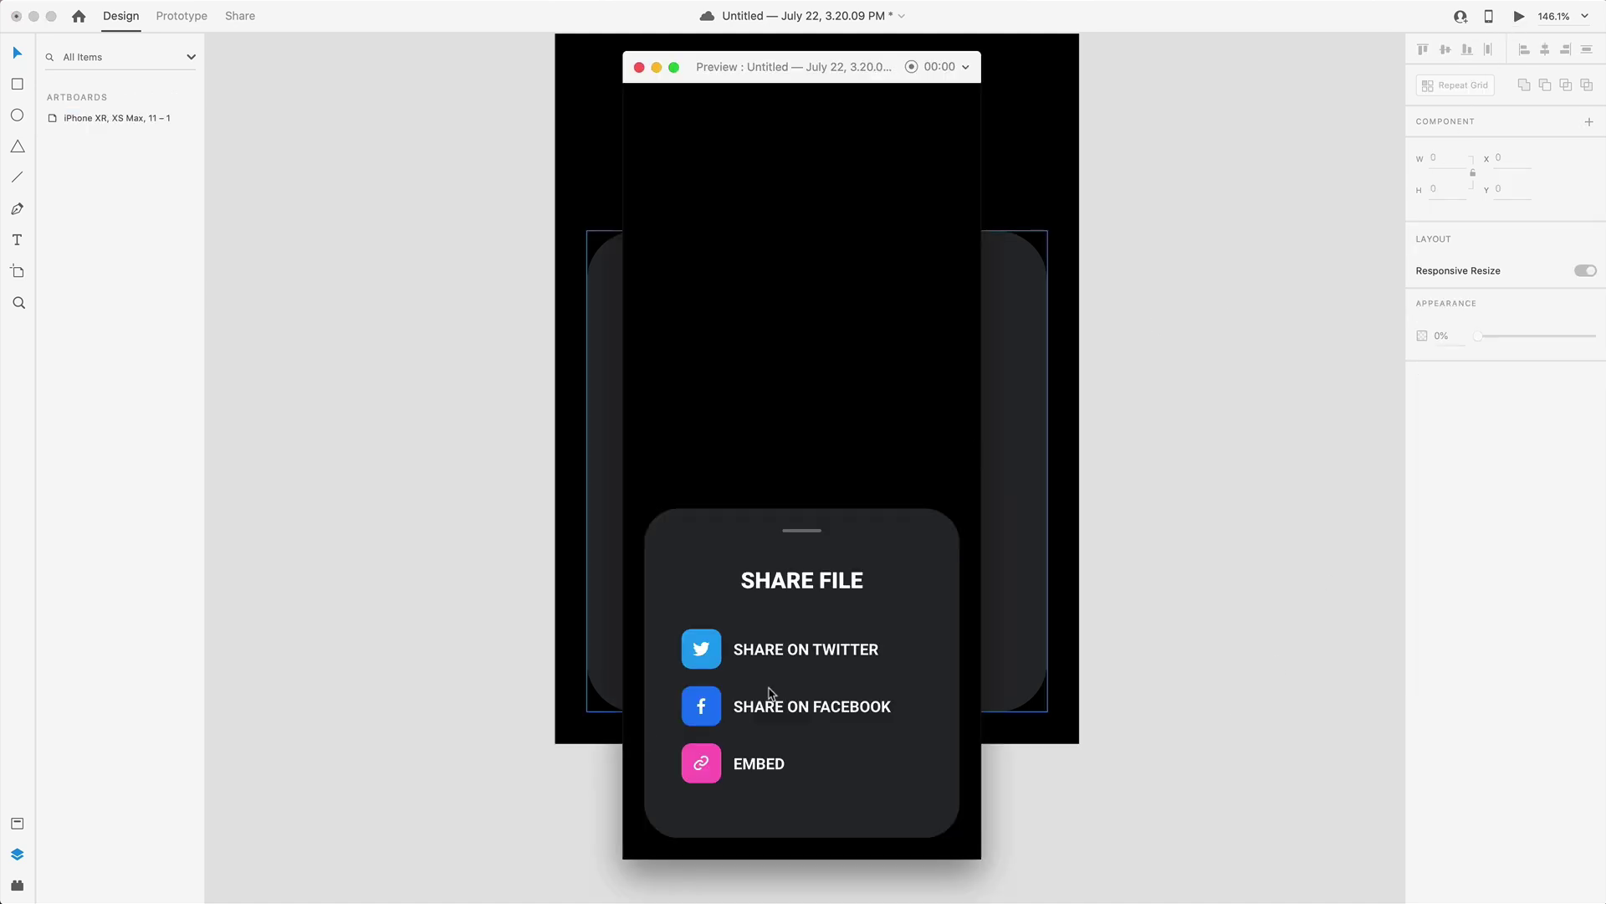
pyautogui.scroll(-2, 777, 669)
pyautogui.scroll(-2, 777, 670)
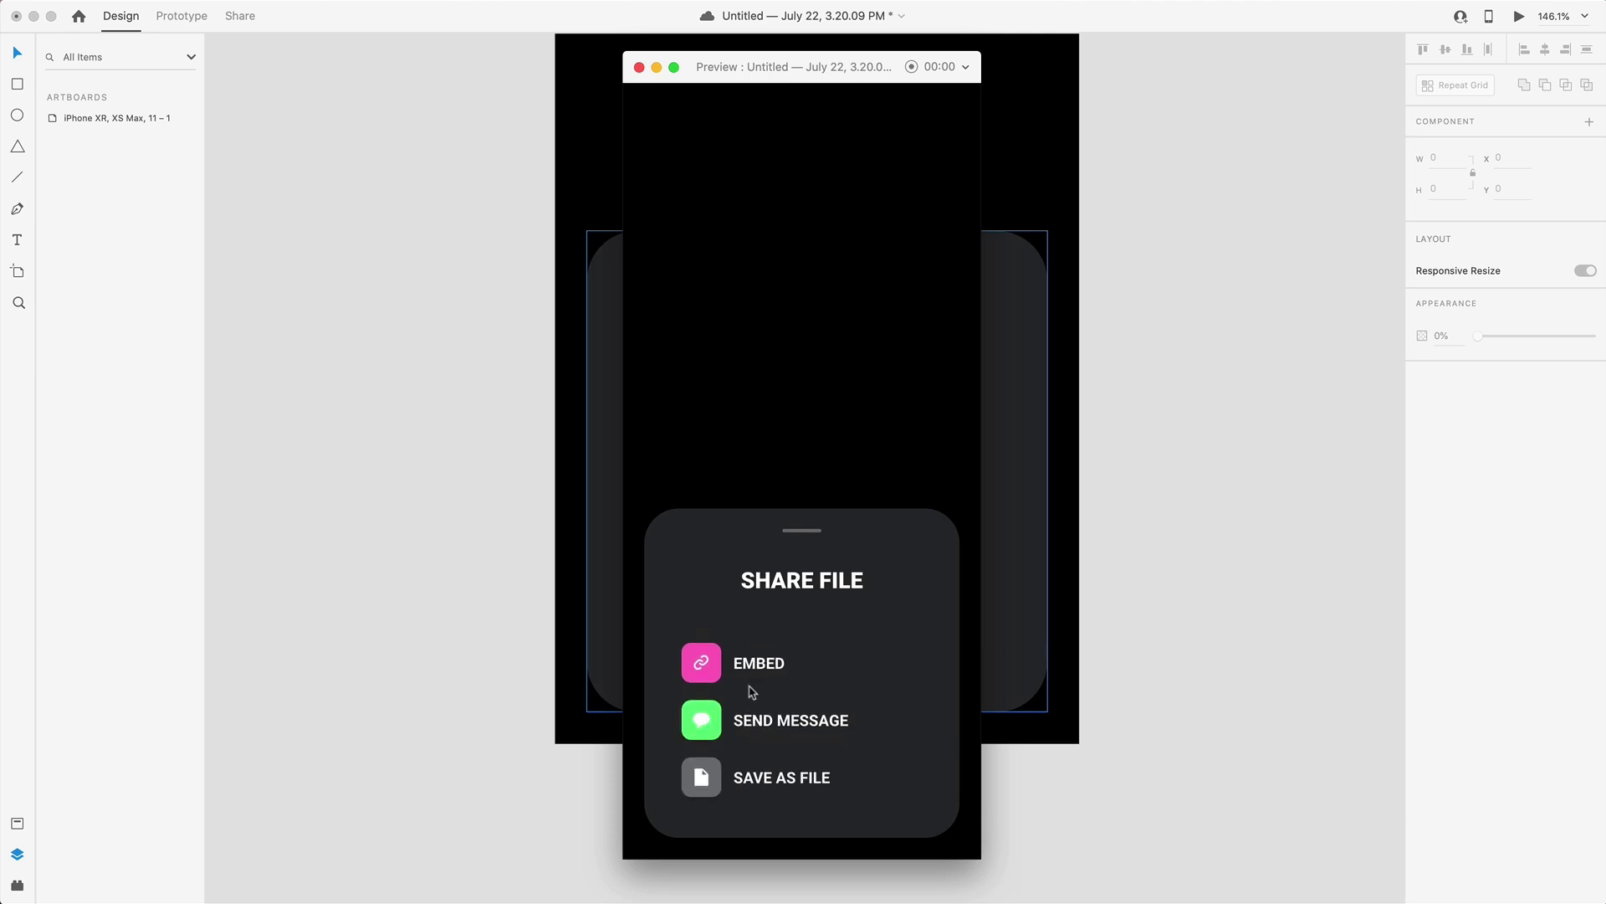
pyautogui.scroll(2, 752, 728)
pyautogui.scroll(1, 761, 720)
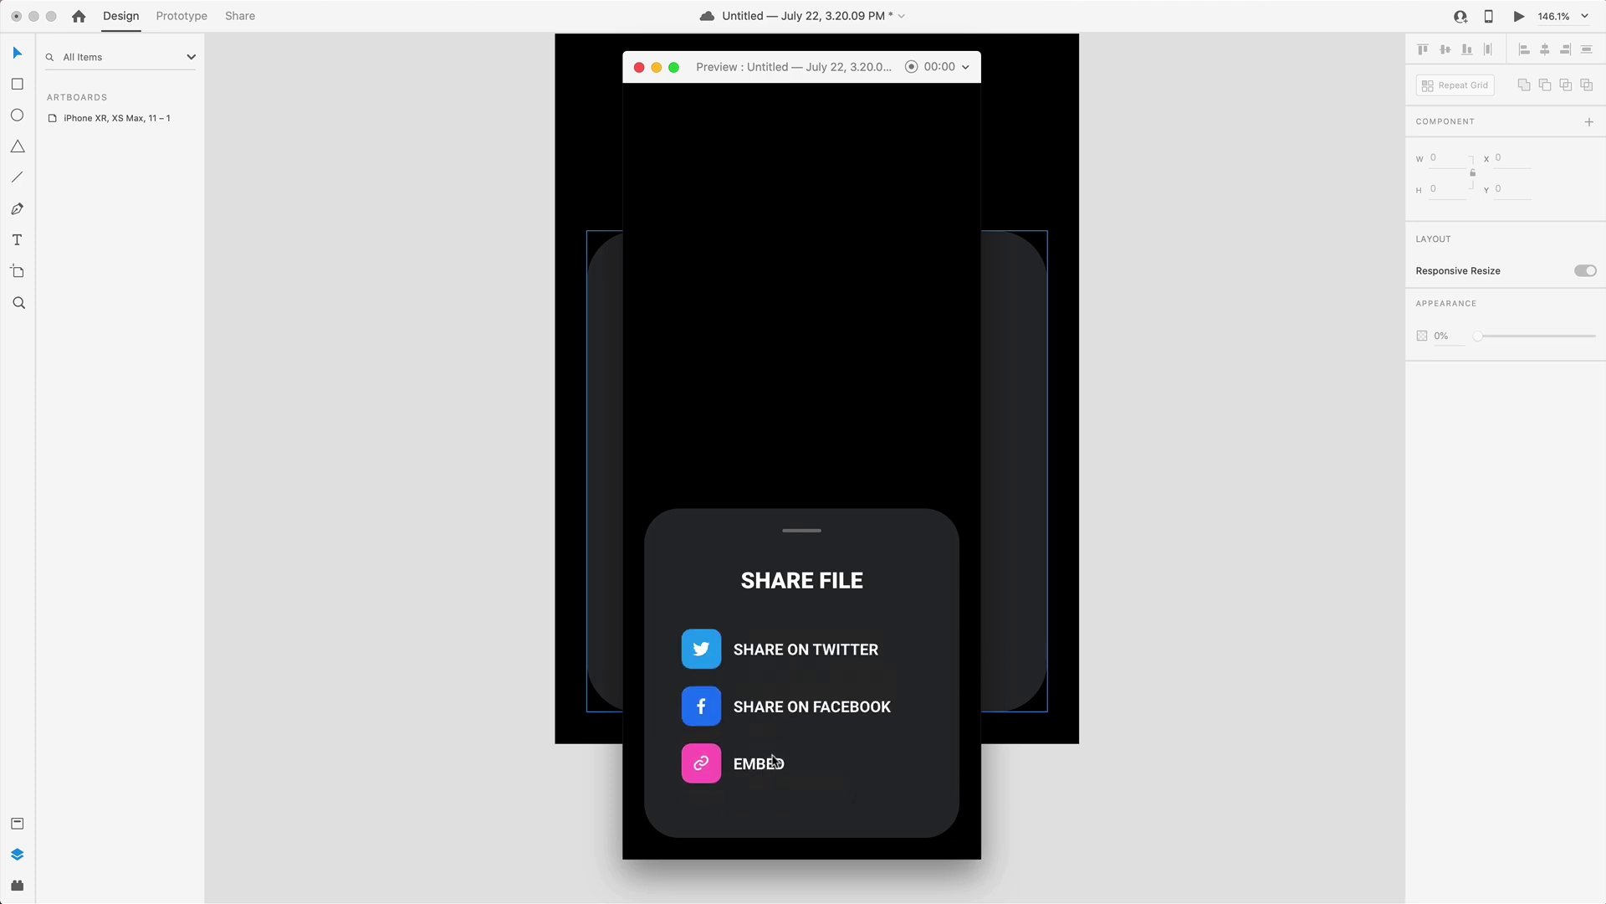
pyautogui.click(640, 67)
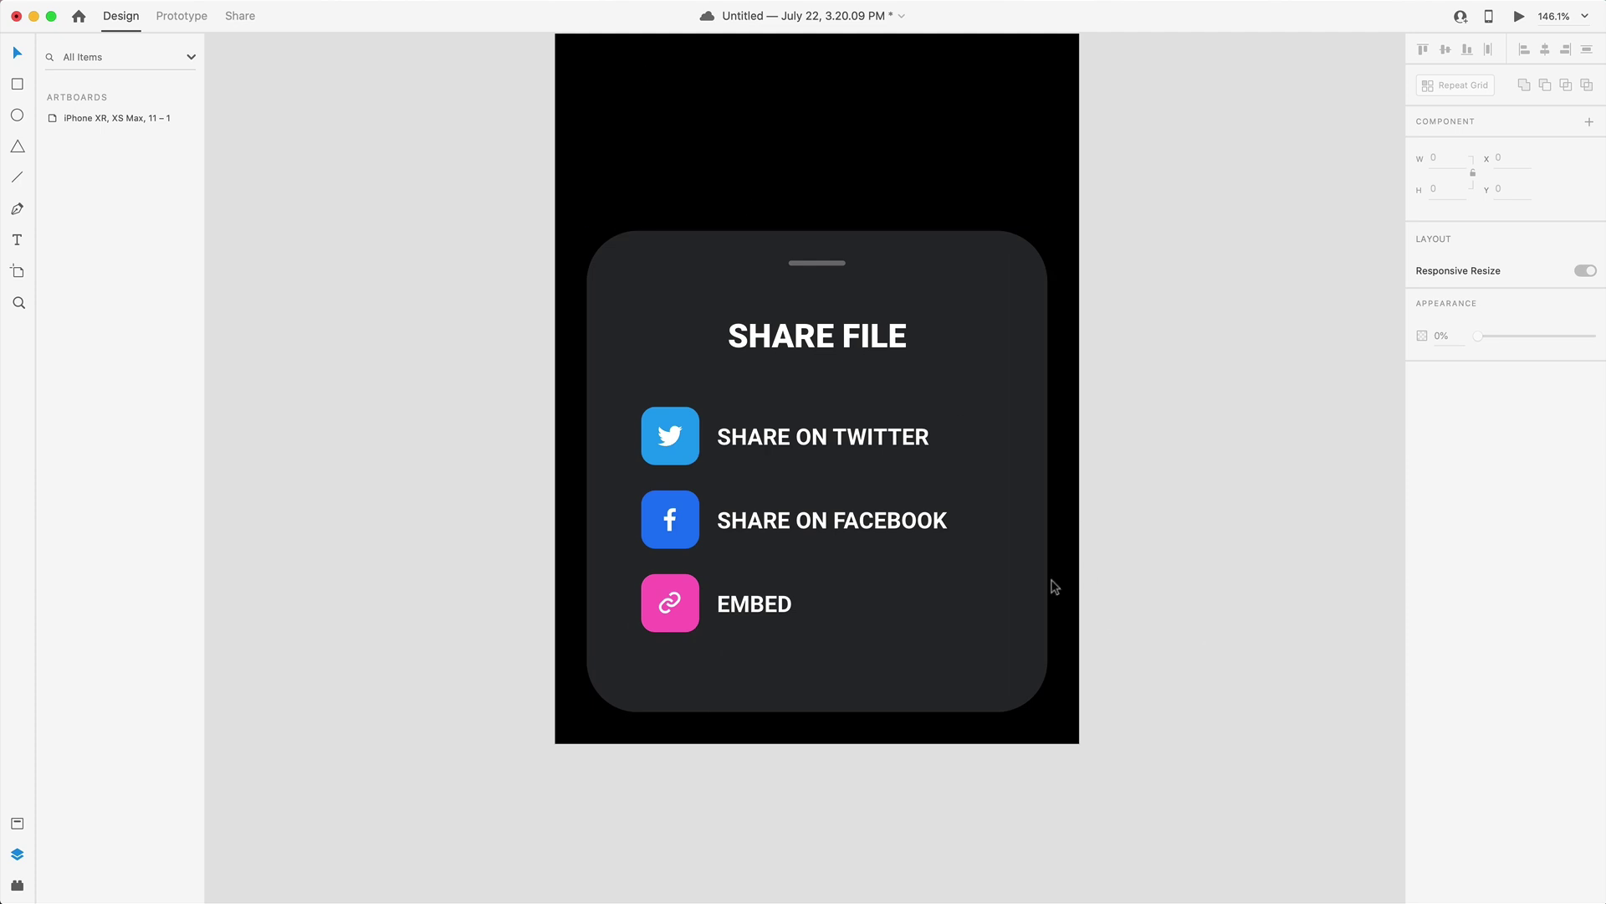
# Step: Group all the share card's layers and name the group 'Menu Group'
pyautogui.moveTo(973, 803); pyautogui.dragTo(688, 244)
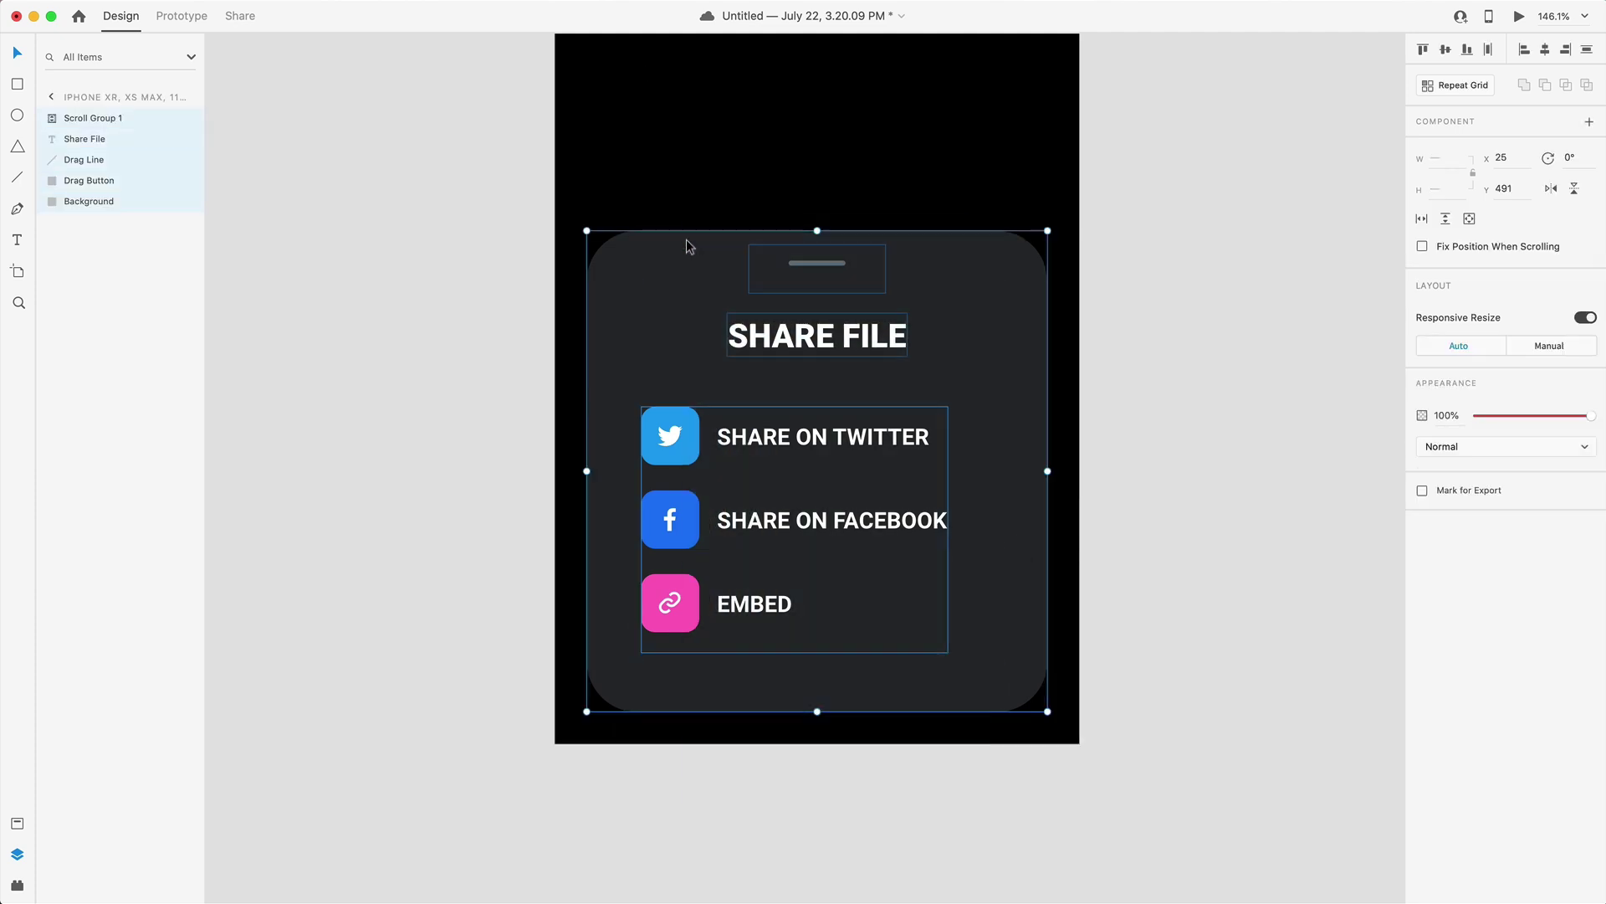
pyautogui.click(658, 284)
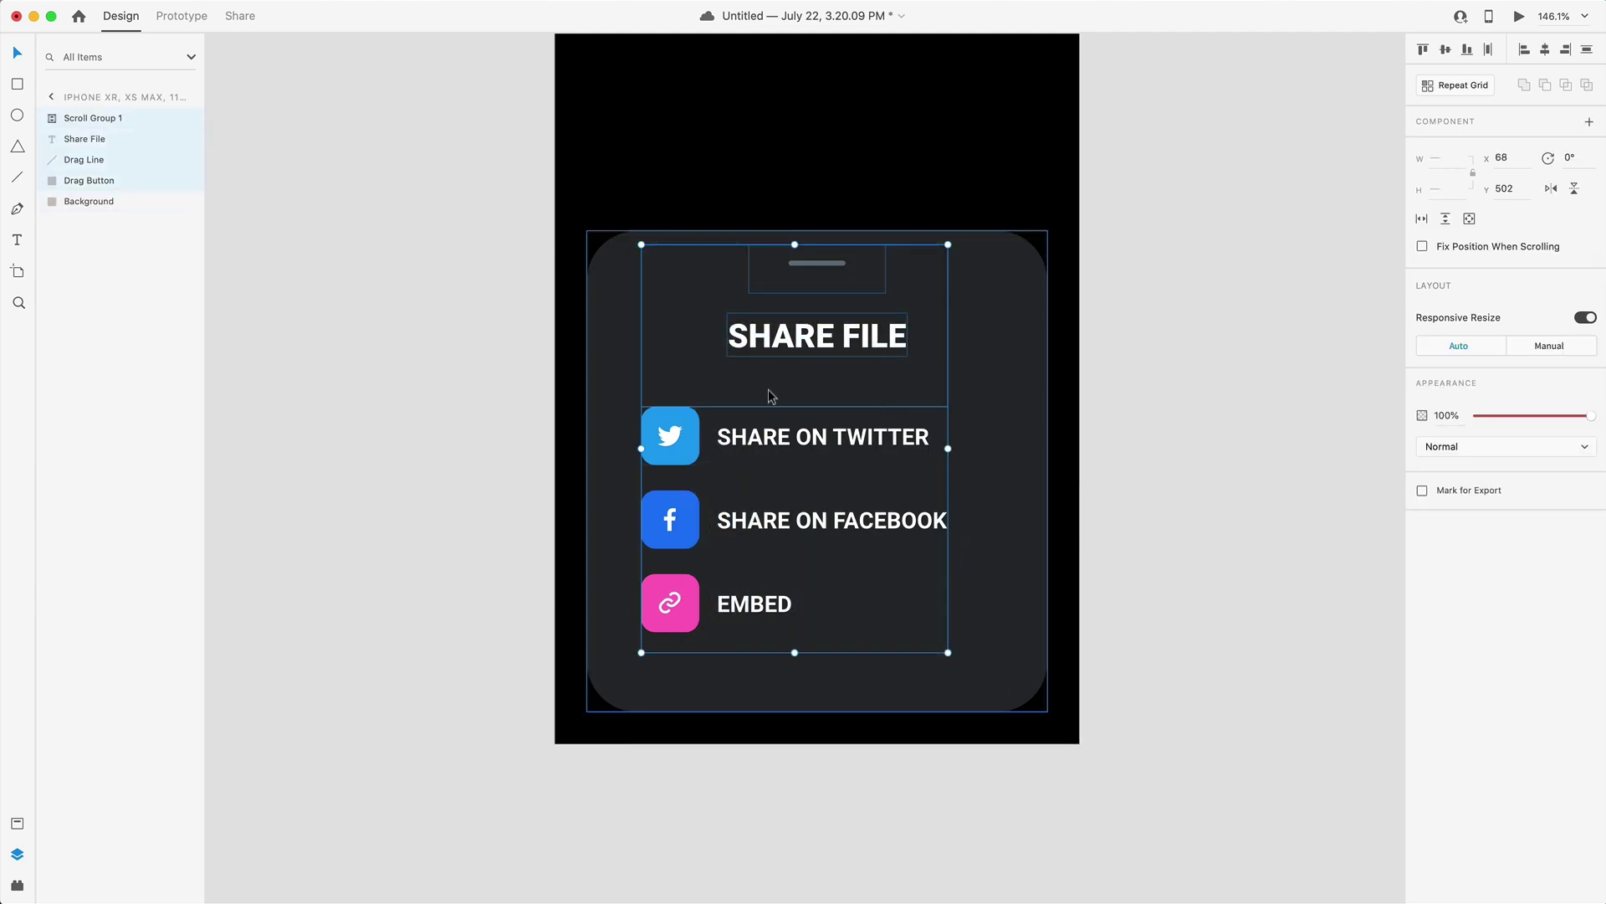
pyautogui.press('super+g')
pyautogui.doubleClick(84, 118)
pyautogui.write('Menu Group')
pyautogui.press('Return')
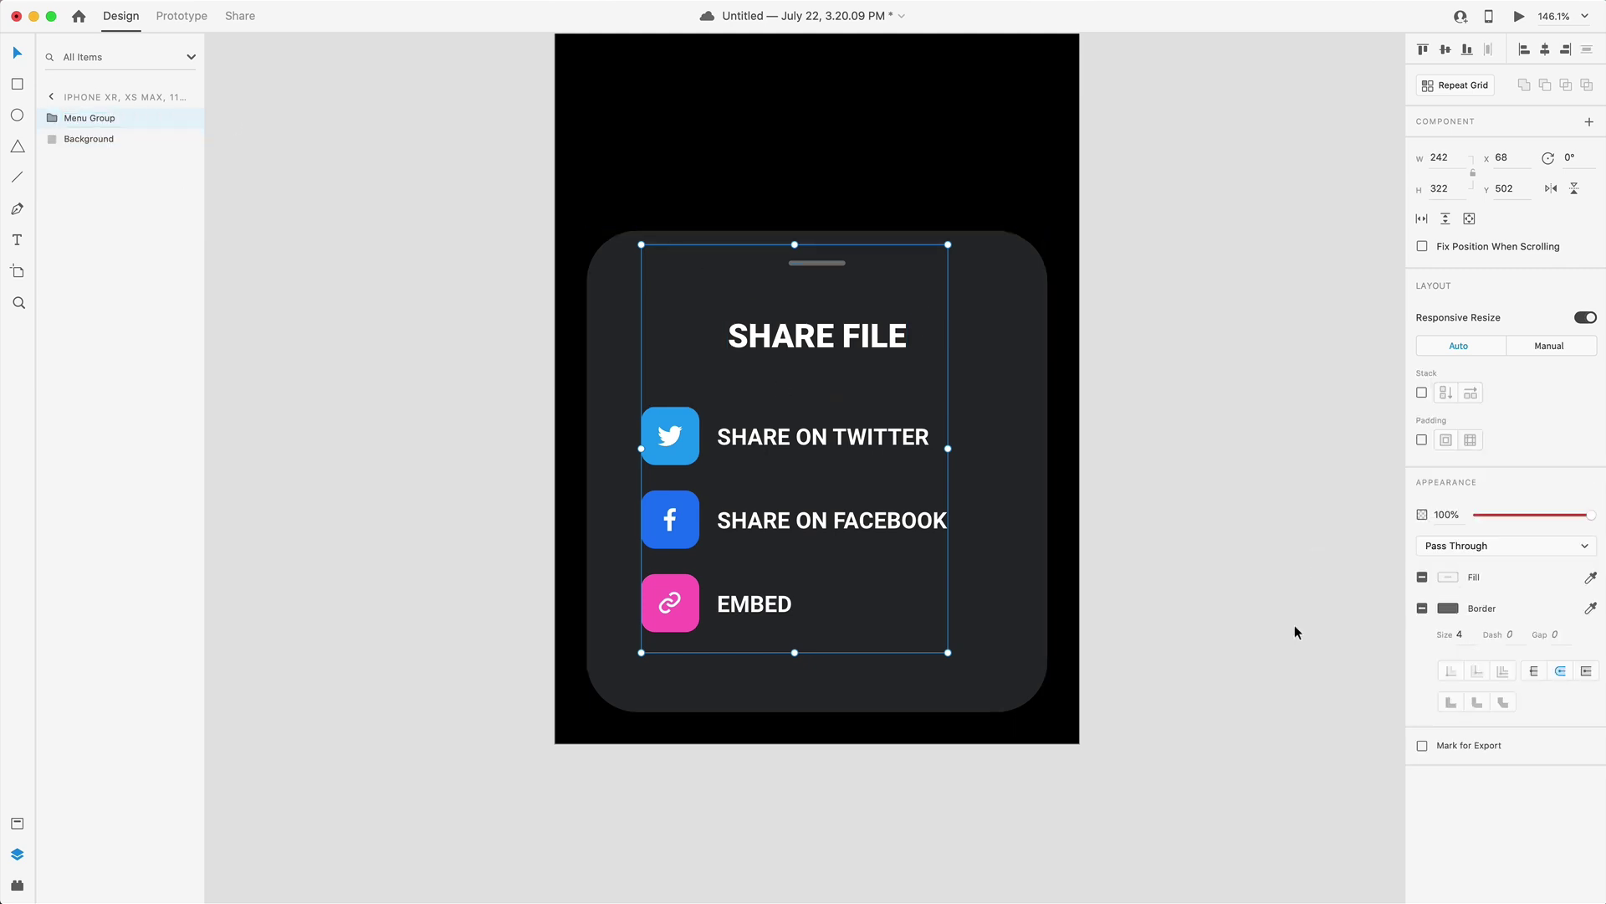
# Step: Duplicate the Background rectangle and name the copy 'Mask Square'
pyautogui.click(1293, 625)
pyautogui.click(1025, 439)
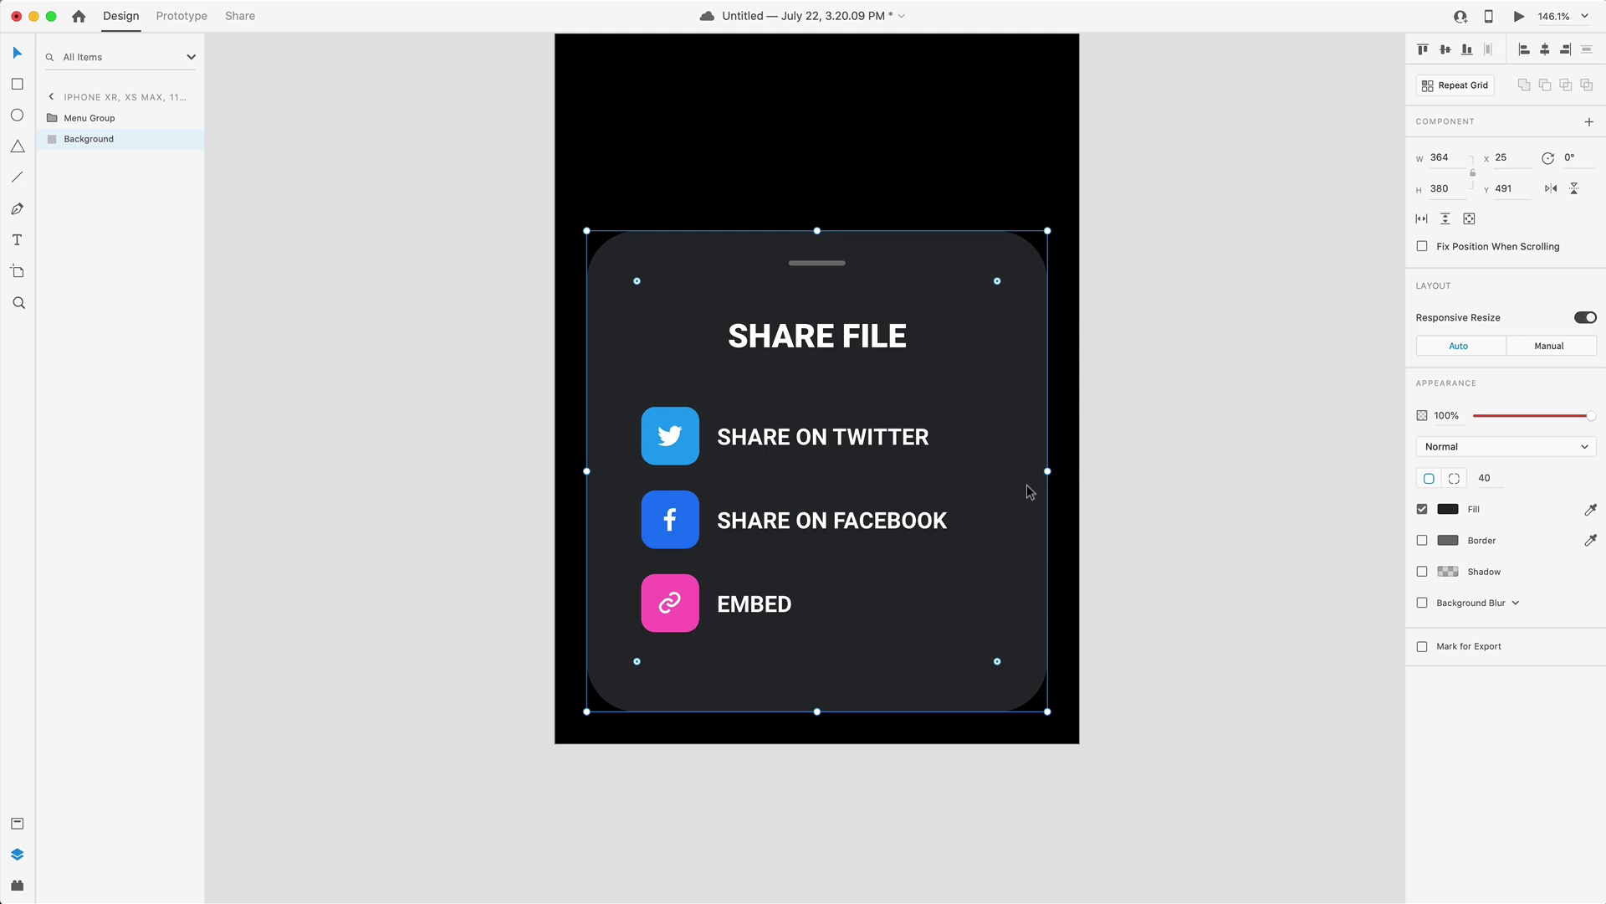
pyautogui.press('super+c')
pyautogui.press('super+v')
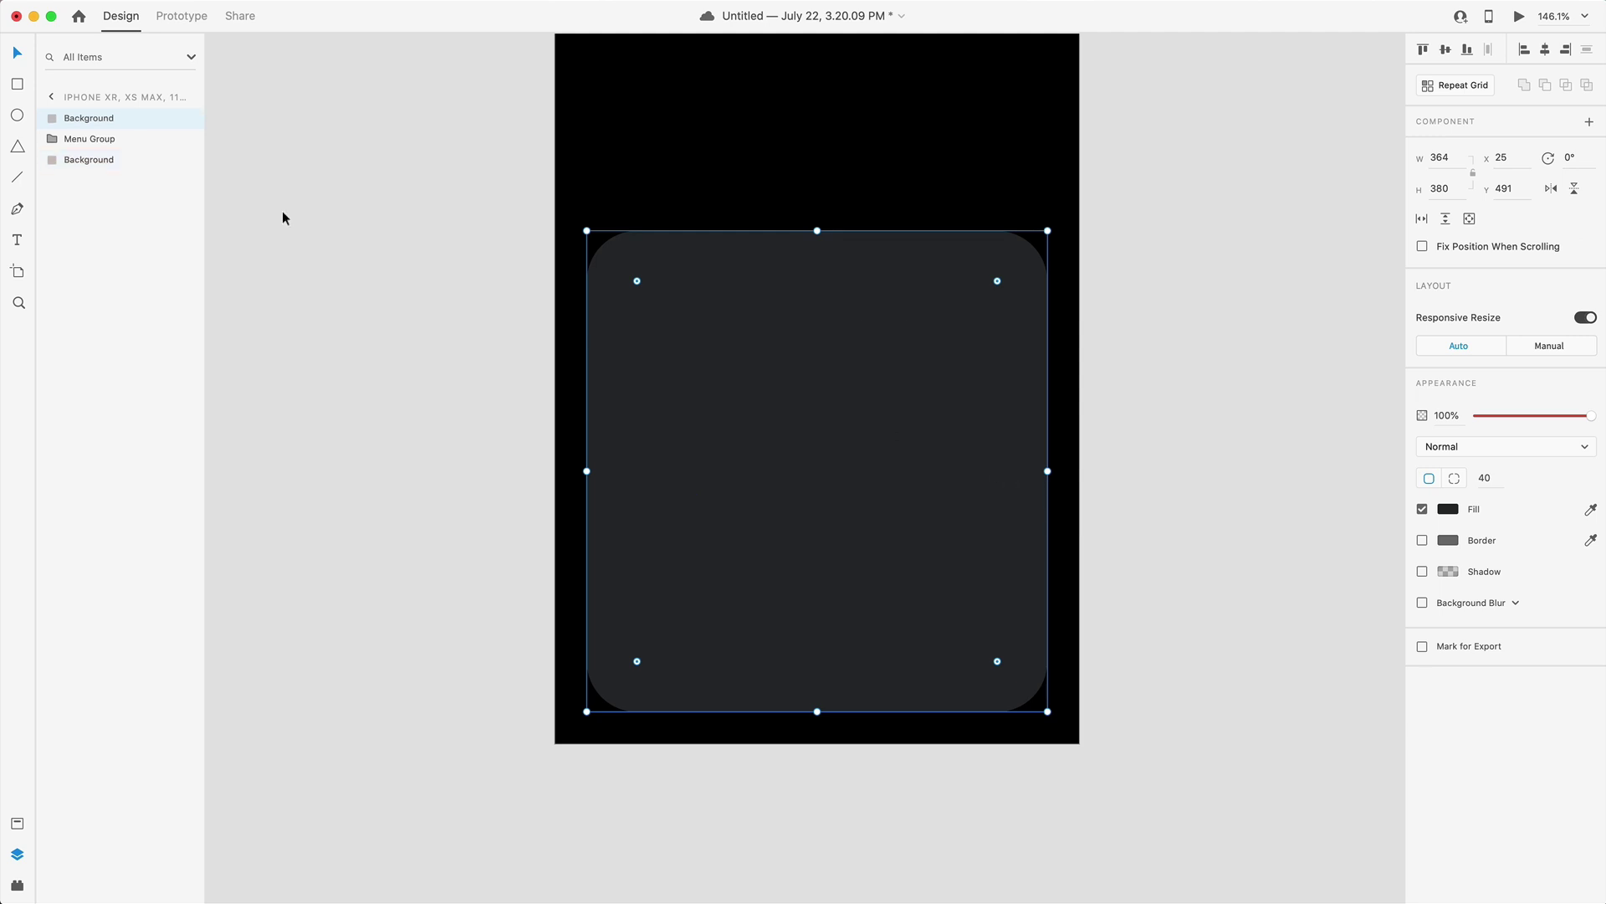
pyautogui.doubleClick(97, 118)
pyautogui.write('Mask Square')
pyautogui.press('Return')
# Step: Align Mask Square over the card and mask Menu Group with it
pyautogui.click(98, 139)
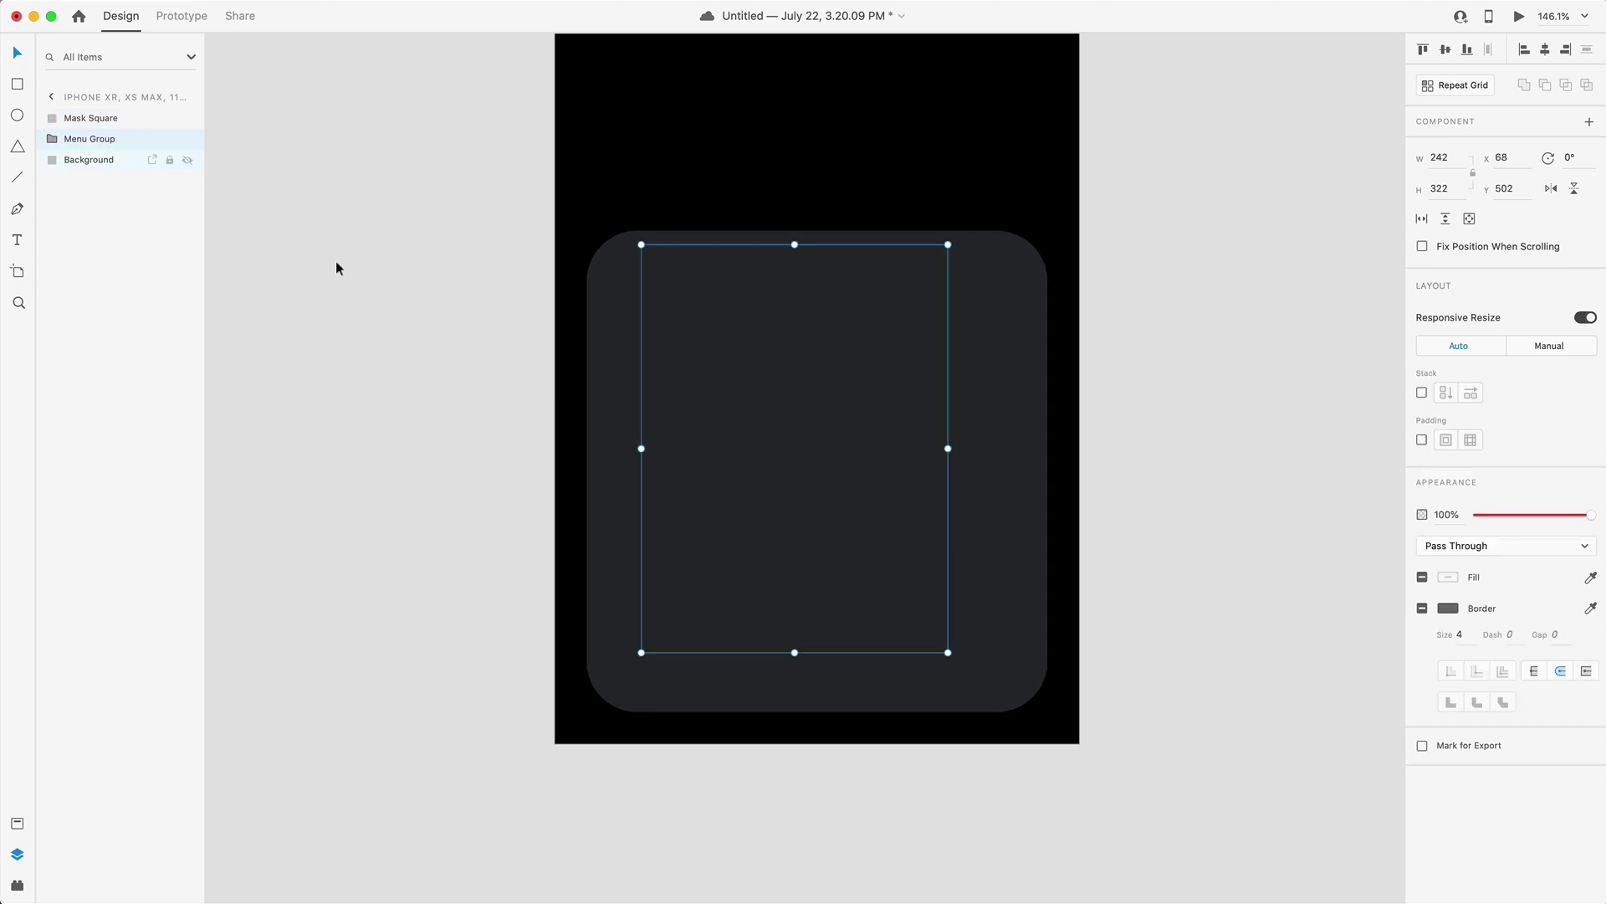
pyautogui.moveTo(1040, 513); pyautogui.dragTo(1166, 518)
pyautogui.click(824, 442)
pyautogui.moveTo(824, 442); pyautogui.dragTo(810, 552)
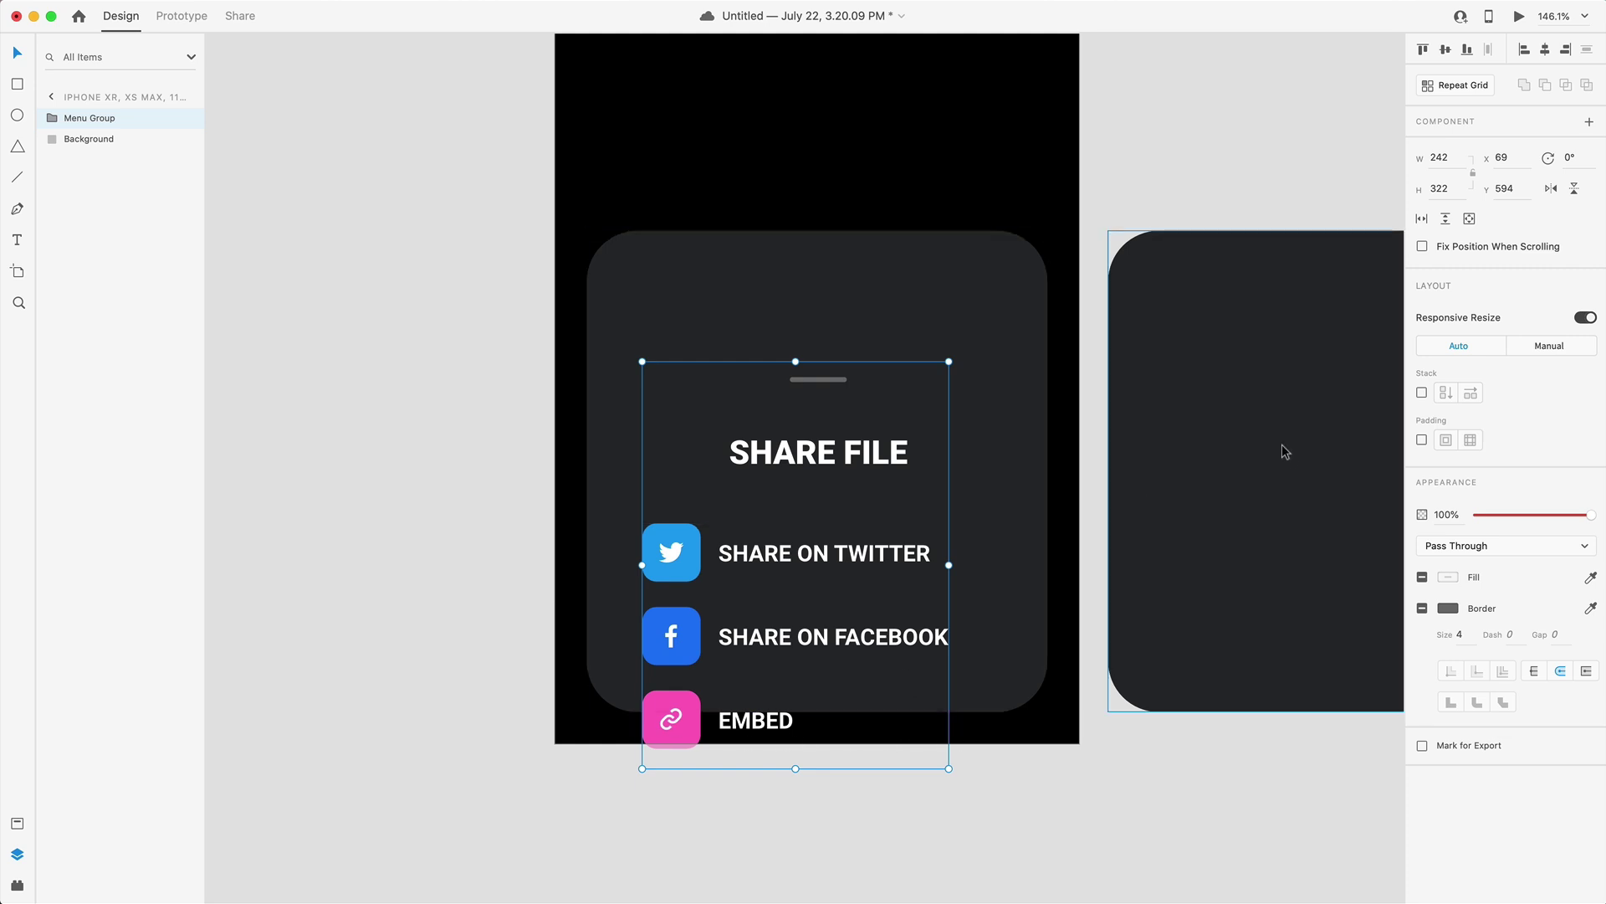
pyautogui.moveTo(1280, 452); pyautogui.dragTo(1231, 466)
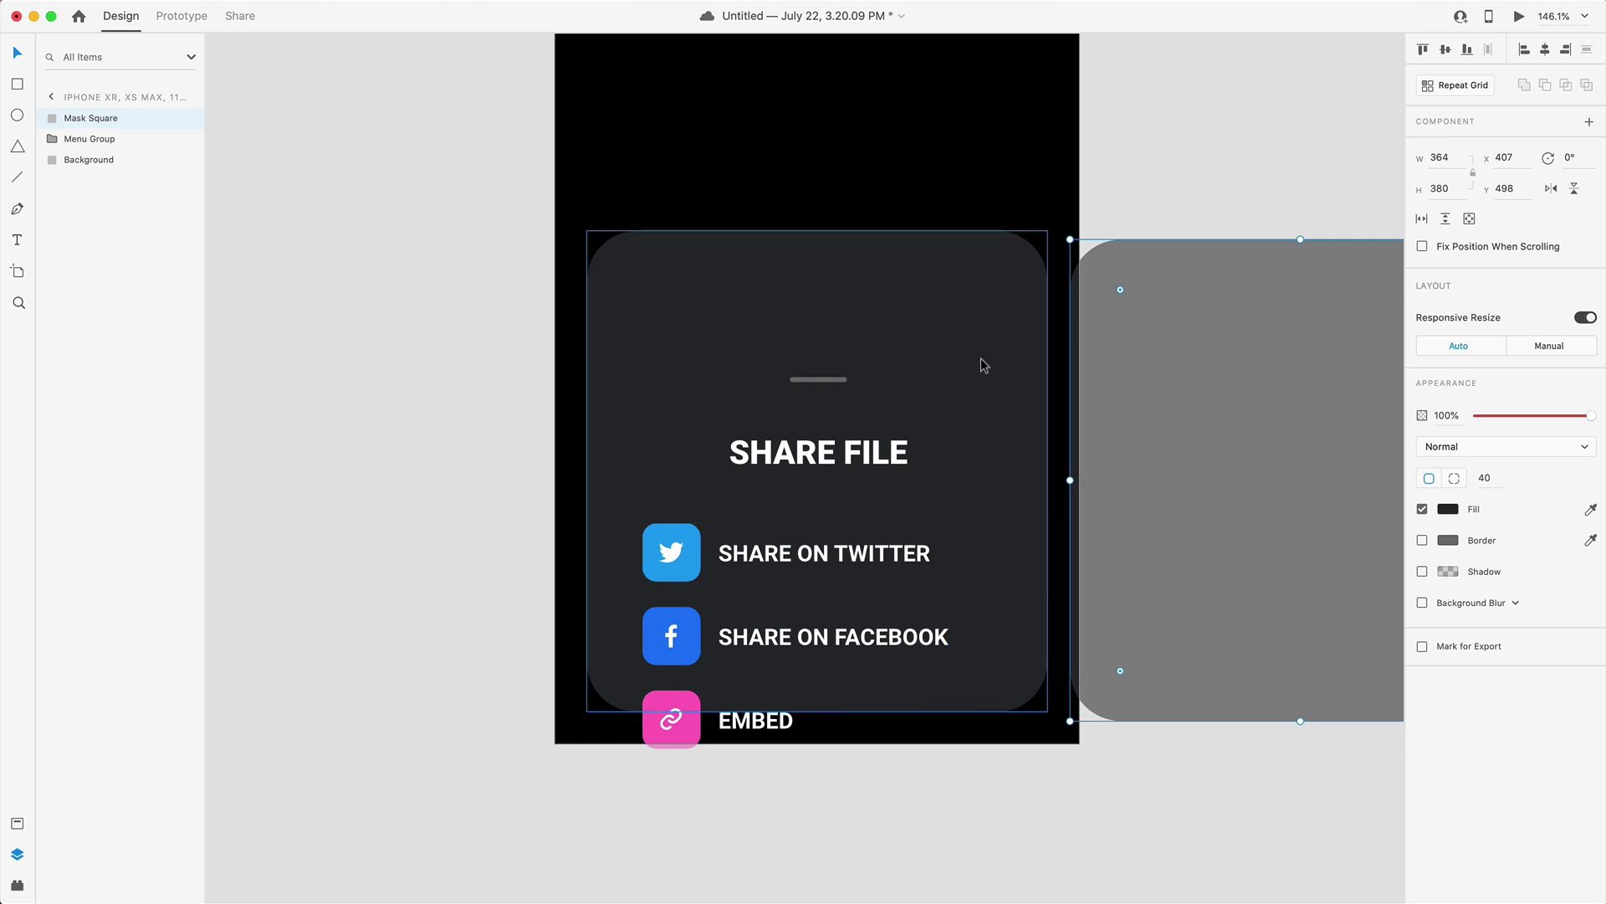
pyautogui.moveTo(1196, 335); pyautogui.dragTo(715, 334)
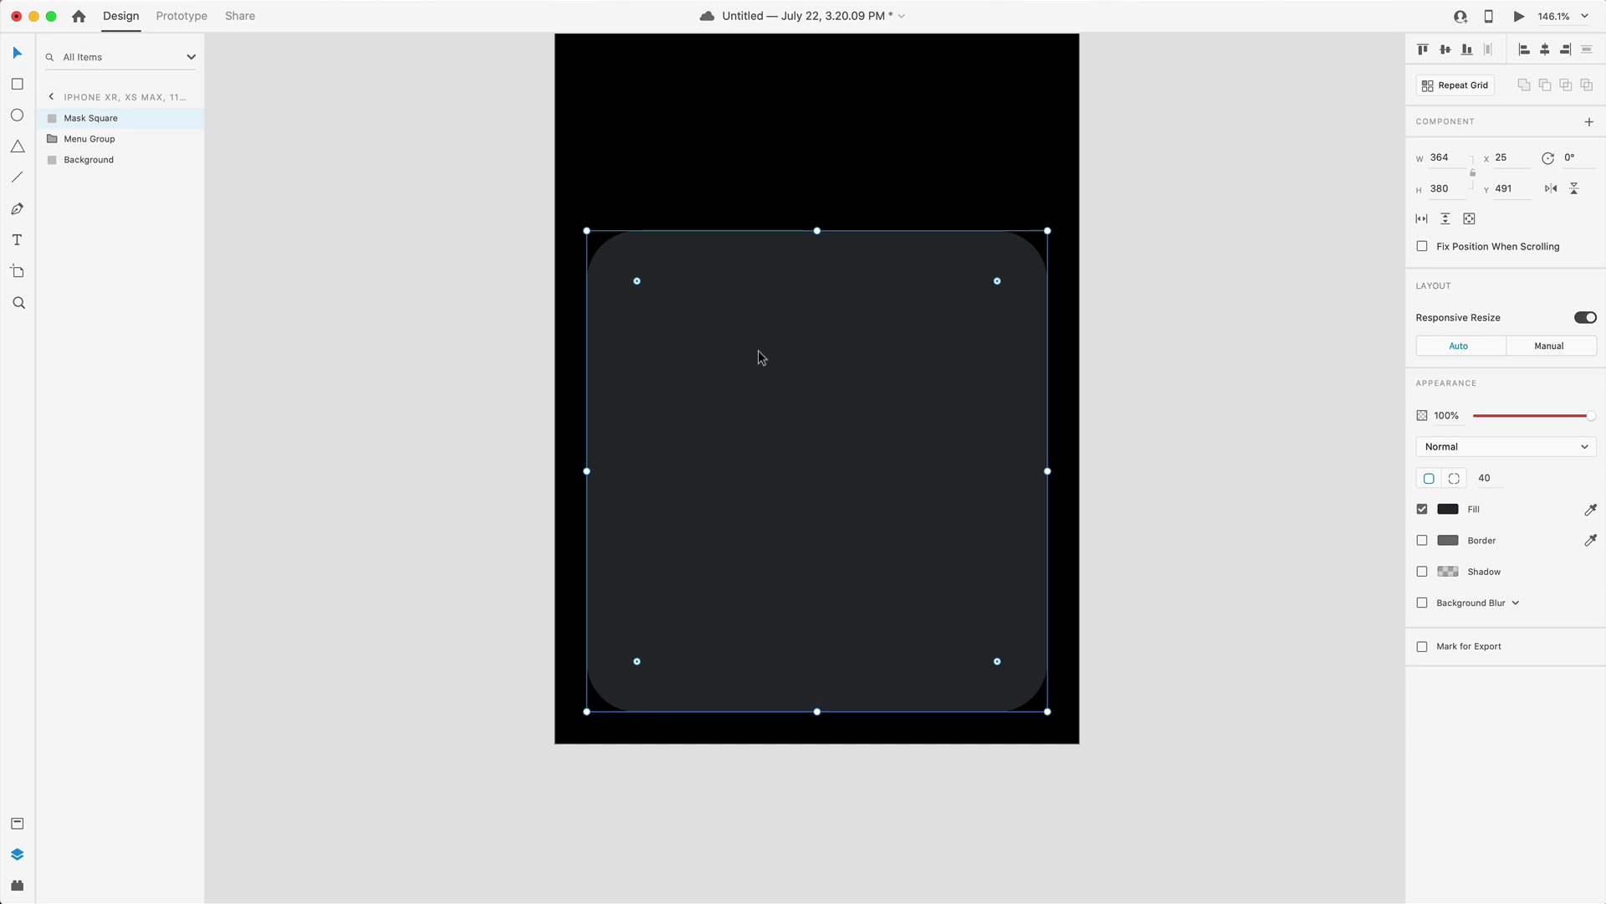
pyautogui.keyDown('shift'); pyautogui.click(94, 146); pyautogui.keyUp('shift')
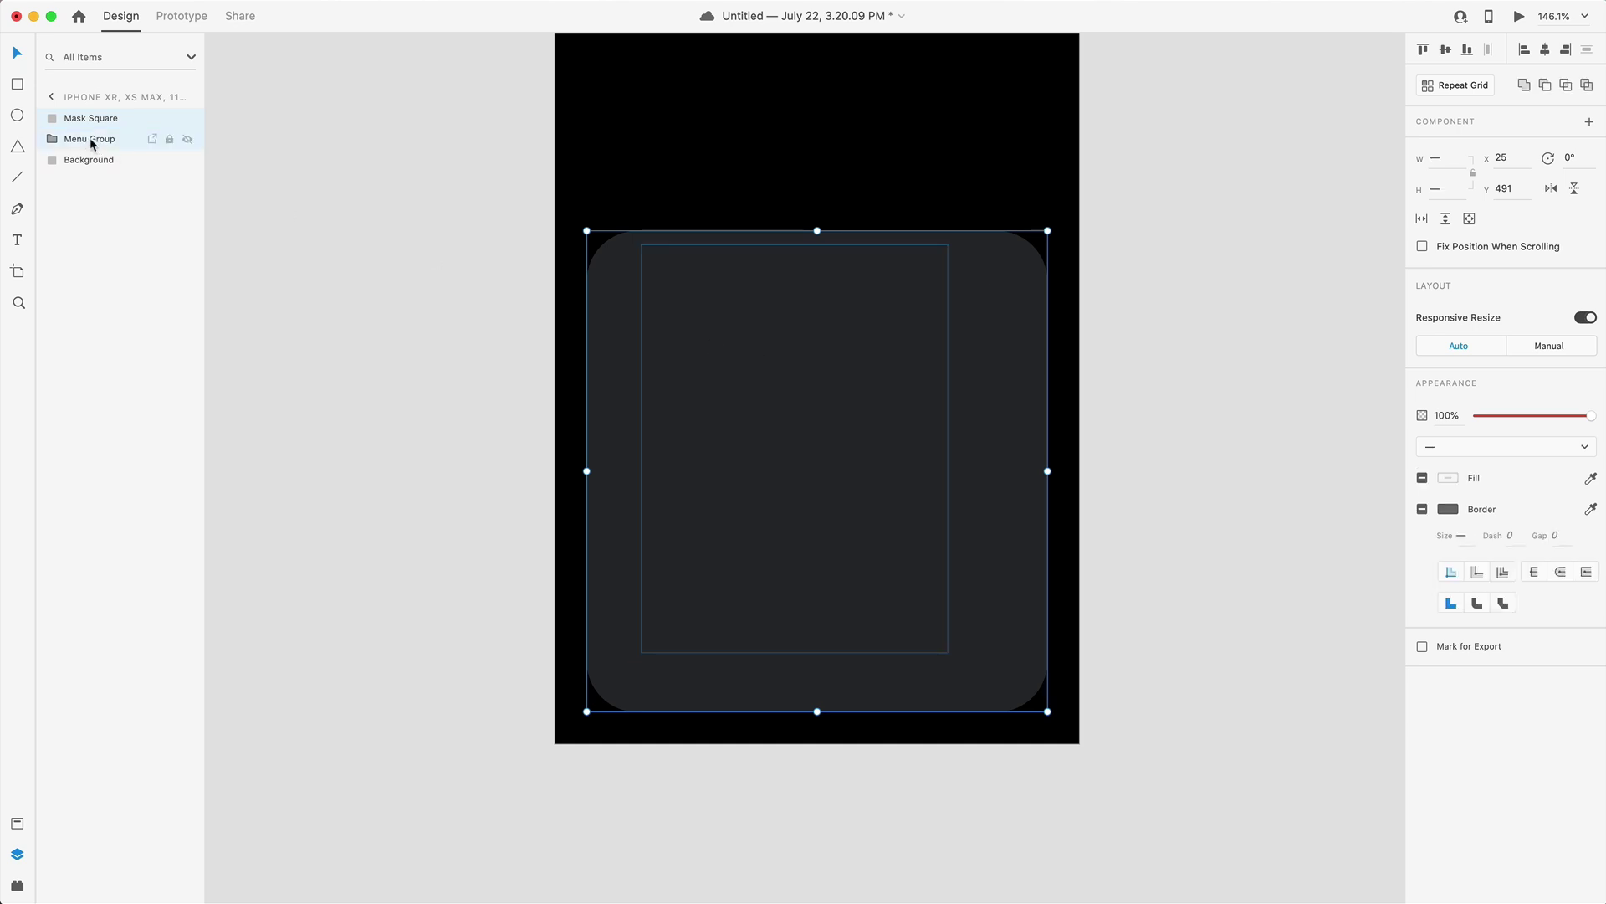
pyautogui.press('super+shift+m')
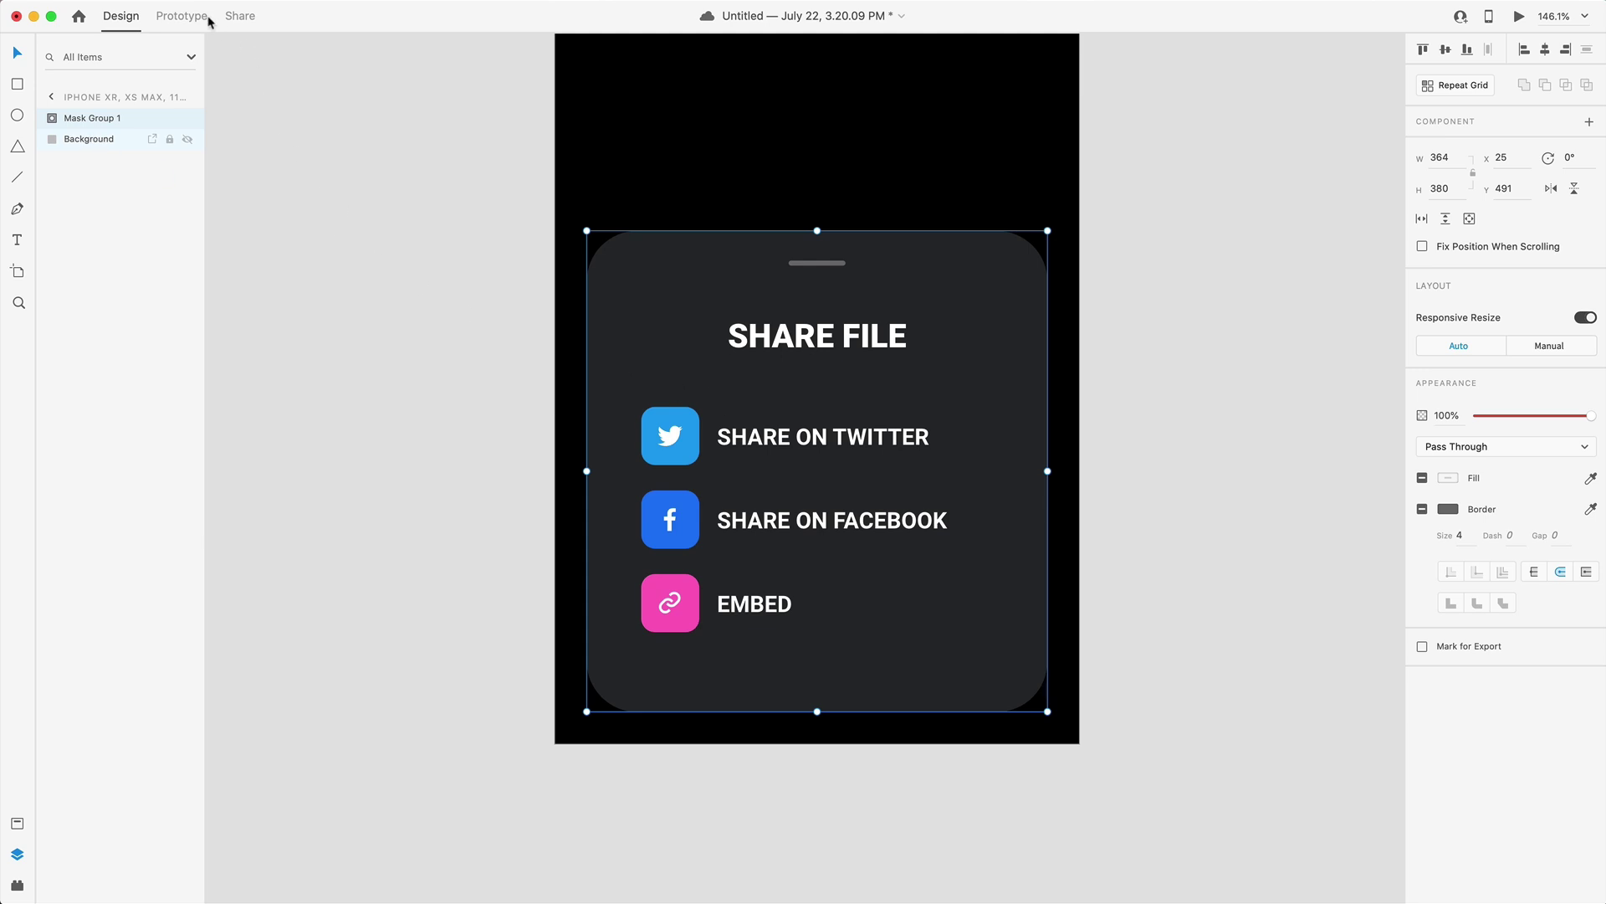
# Step: Duplicate the phone artboard
pyautogui.click(168, 0)
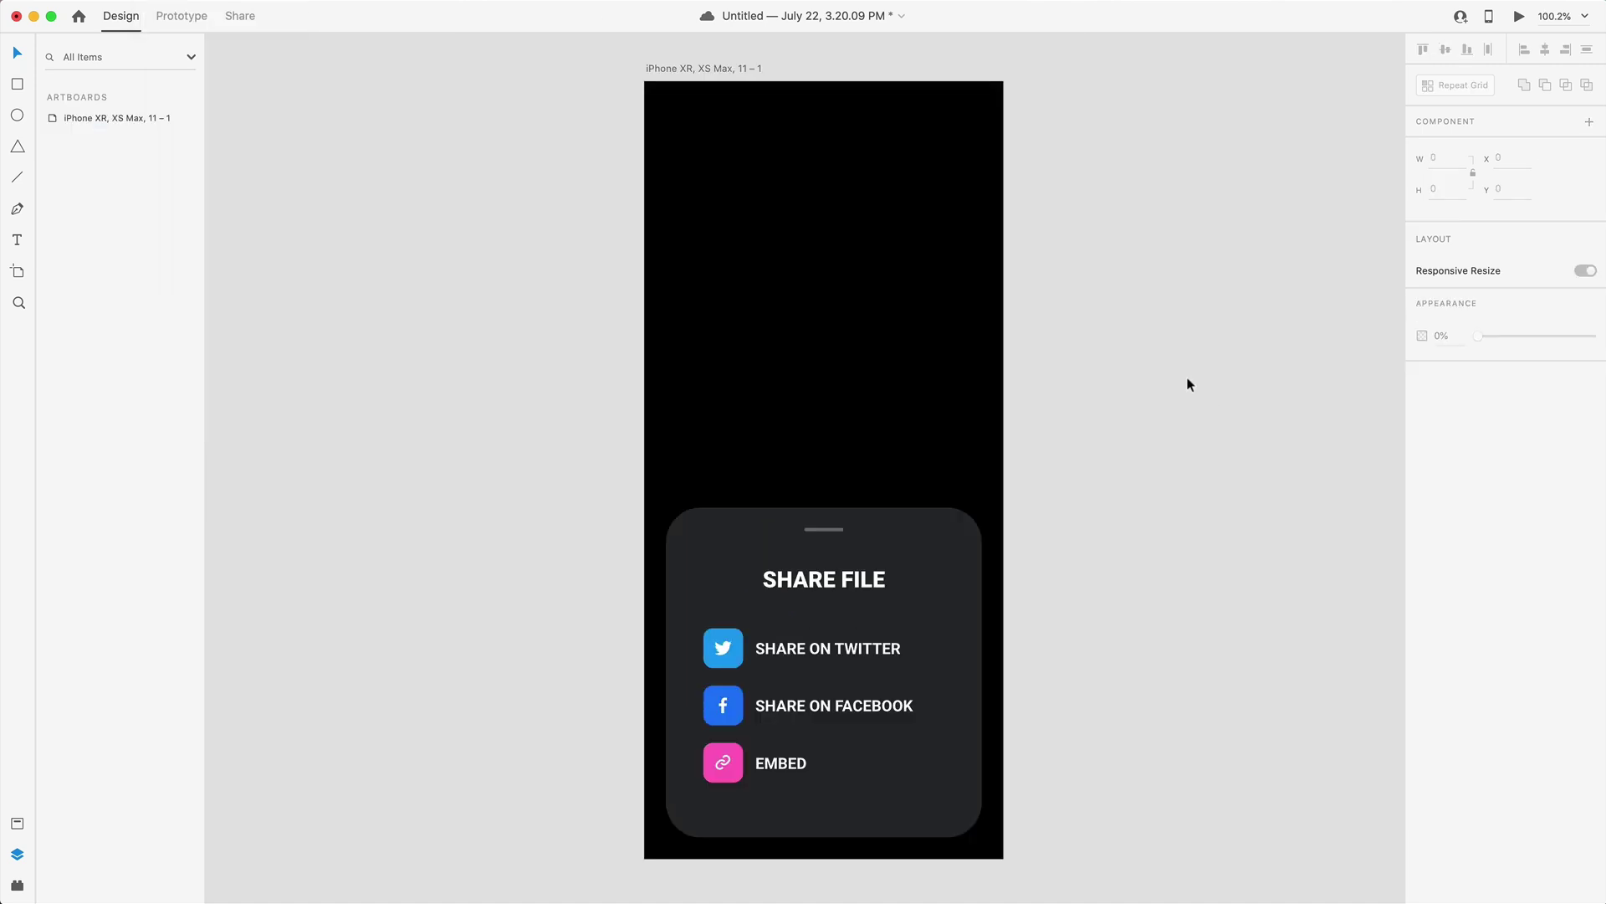
pyautogui.click(675, 74)
pyautogui.press('super+d')
# Step: Rename the left artboard 'Closed Menu' and the right one 'Open Menu'
pyautogui.hscroll(-3, 1141, 406)
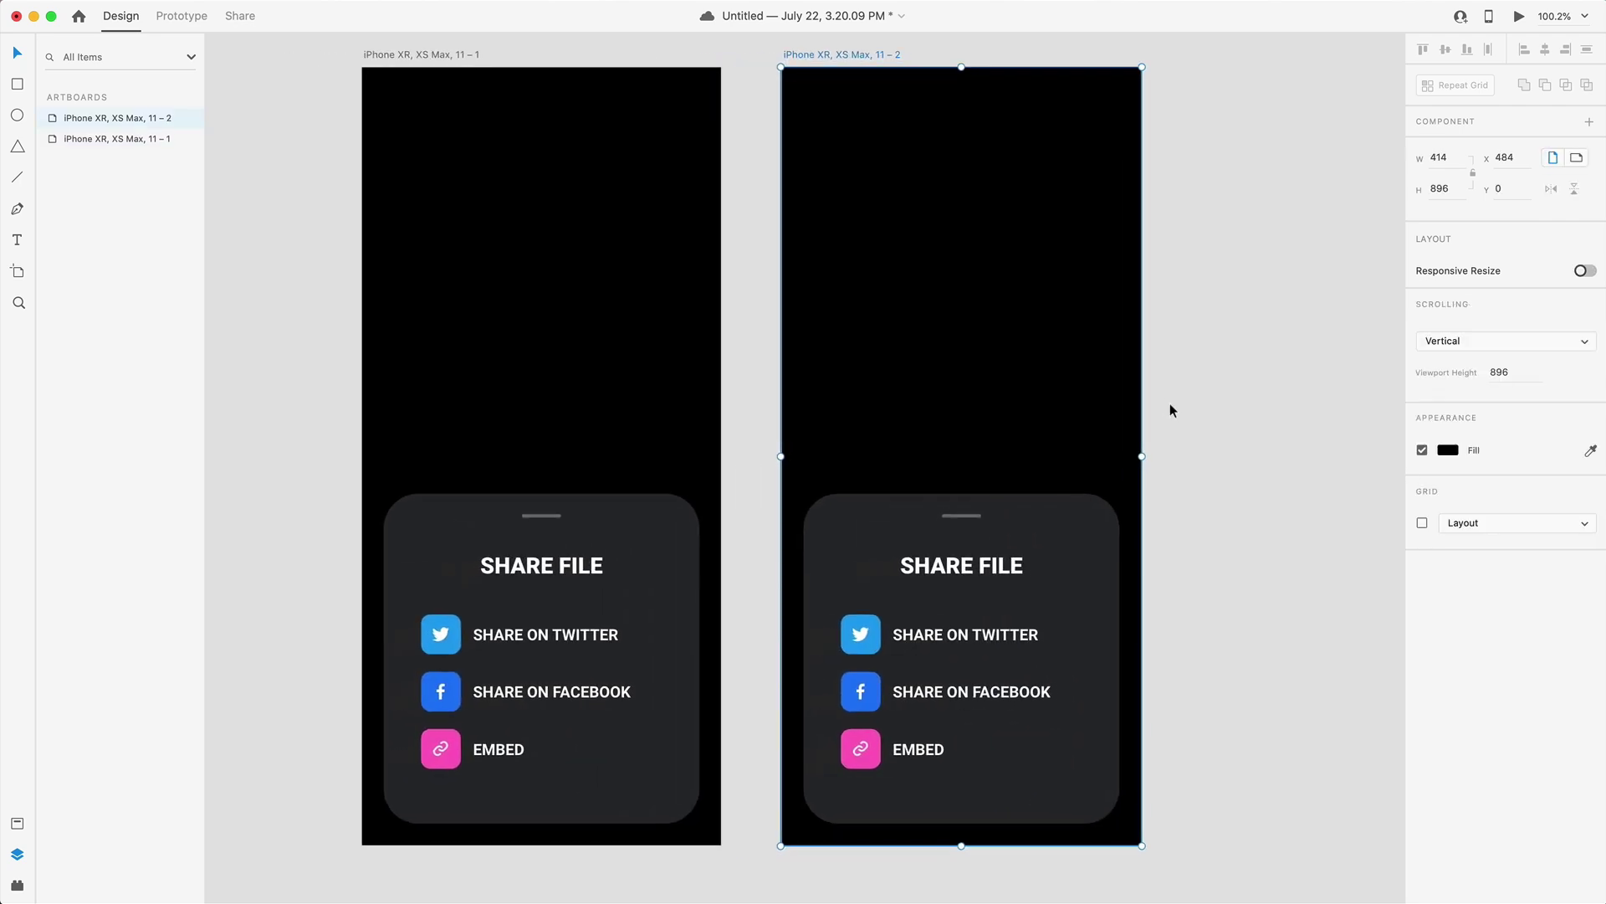
pyautogui.doubleClick(424, 65)
pyautogui.write('Closed Menu')
pyautogui.press('Return')
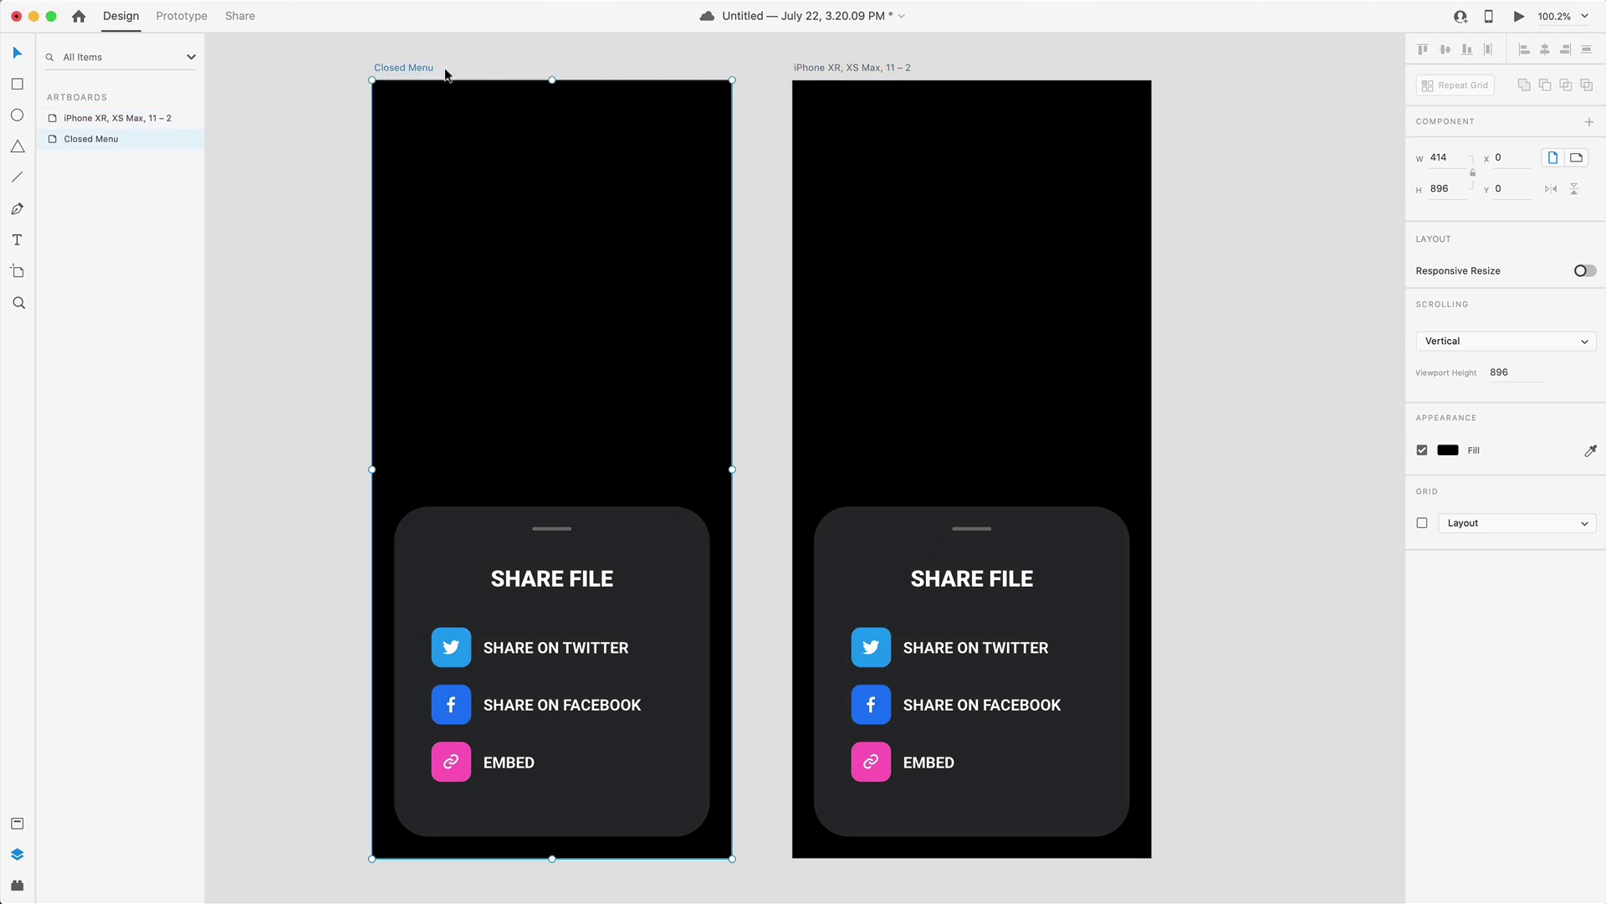
pyautogui.doubleClick(920, 67)
pyautogui.write('Open Menu')
pyautogui.press('Return')
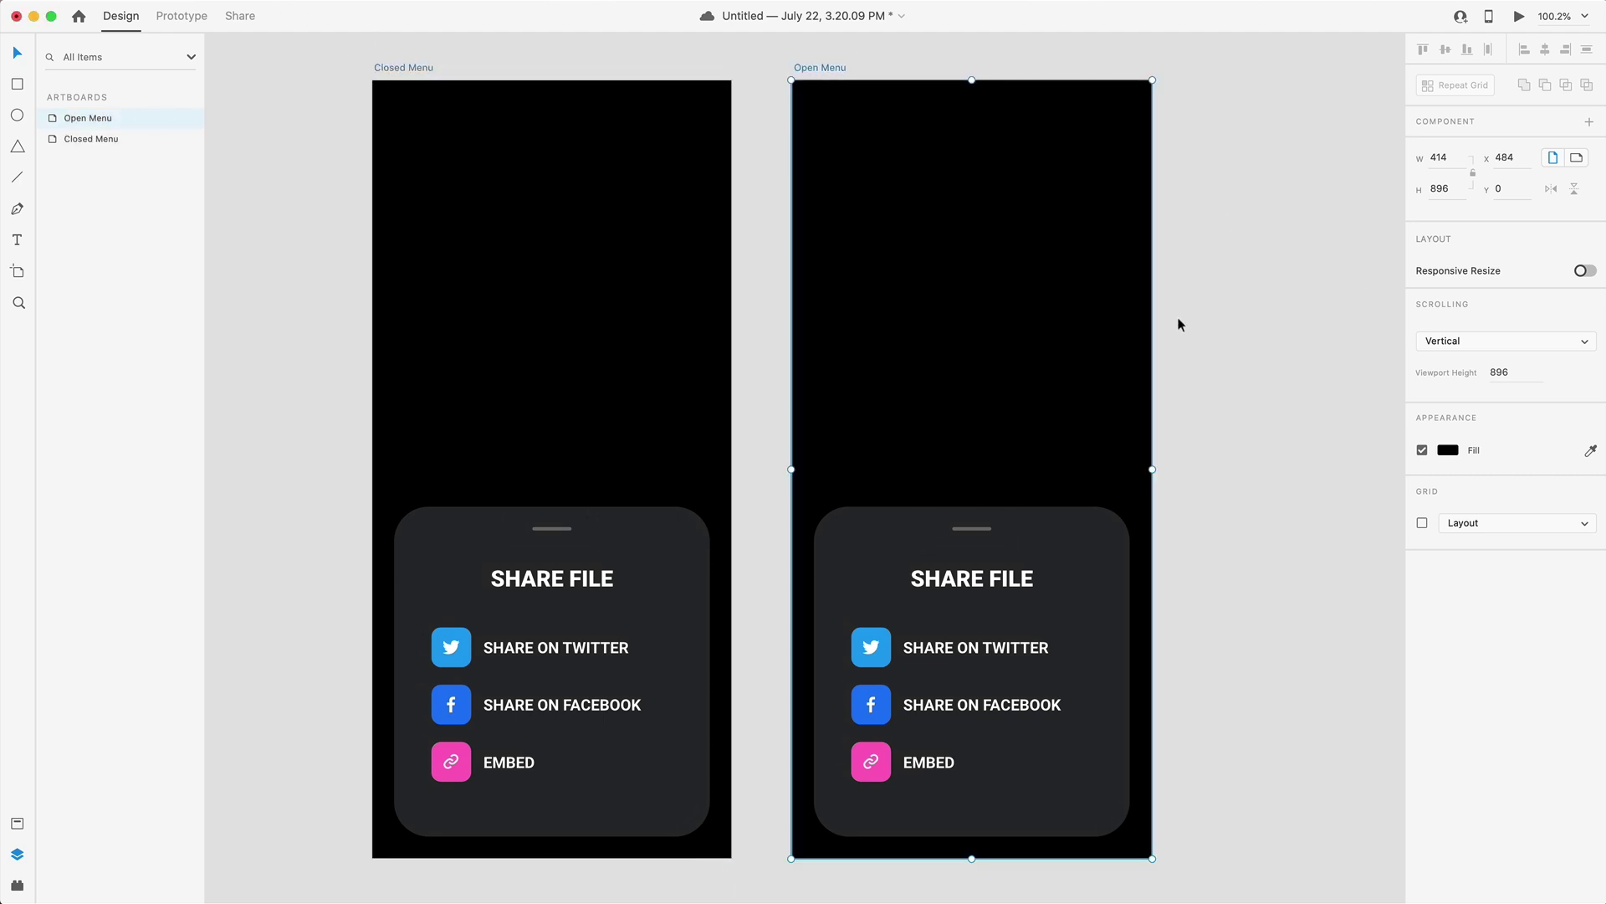
pyautogui.click(1198, 418)
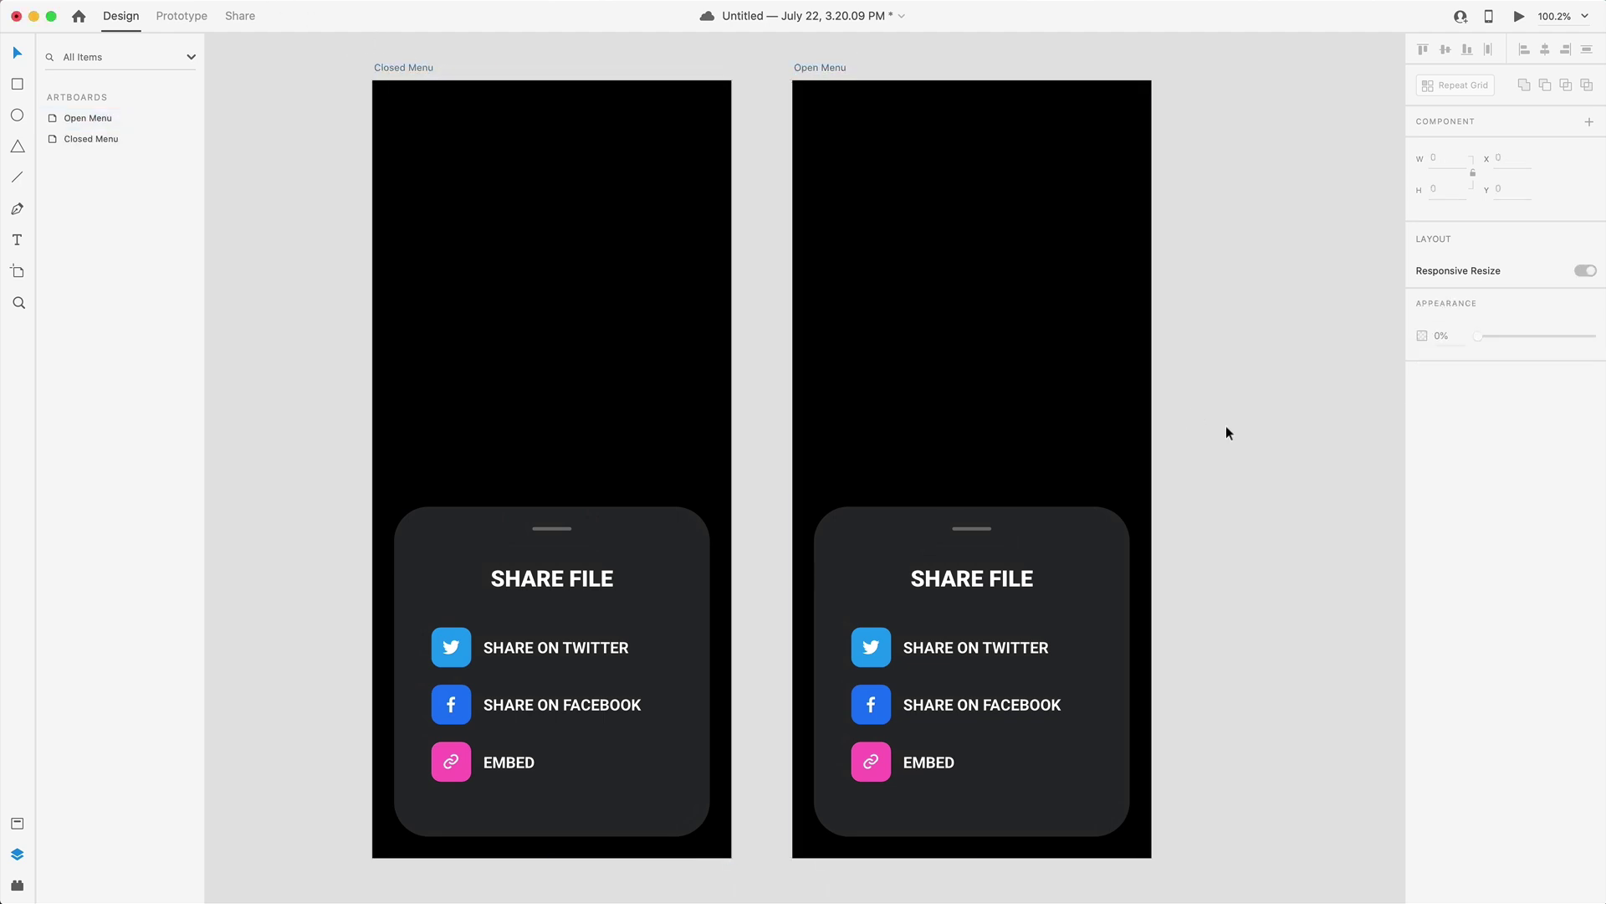
# Step: Link Closed Menu's Background to Open Menu with Tap, Auto-Animate, Ease Out and 0.6 s
pyautogui.click(174, 17)
pyautogui.click(629, 550)
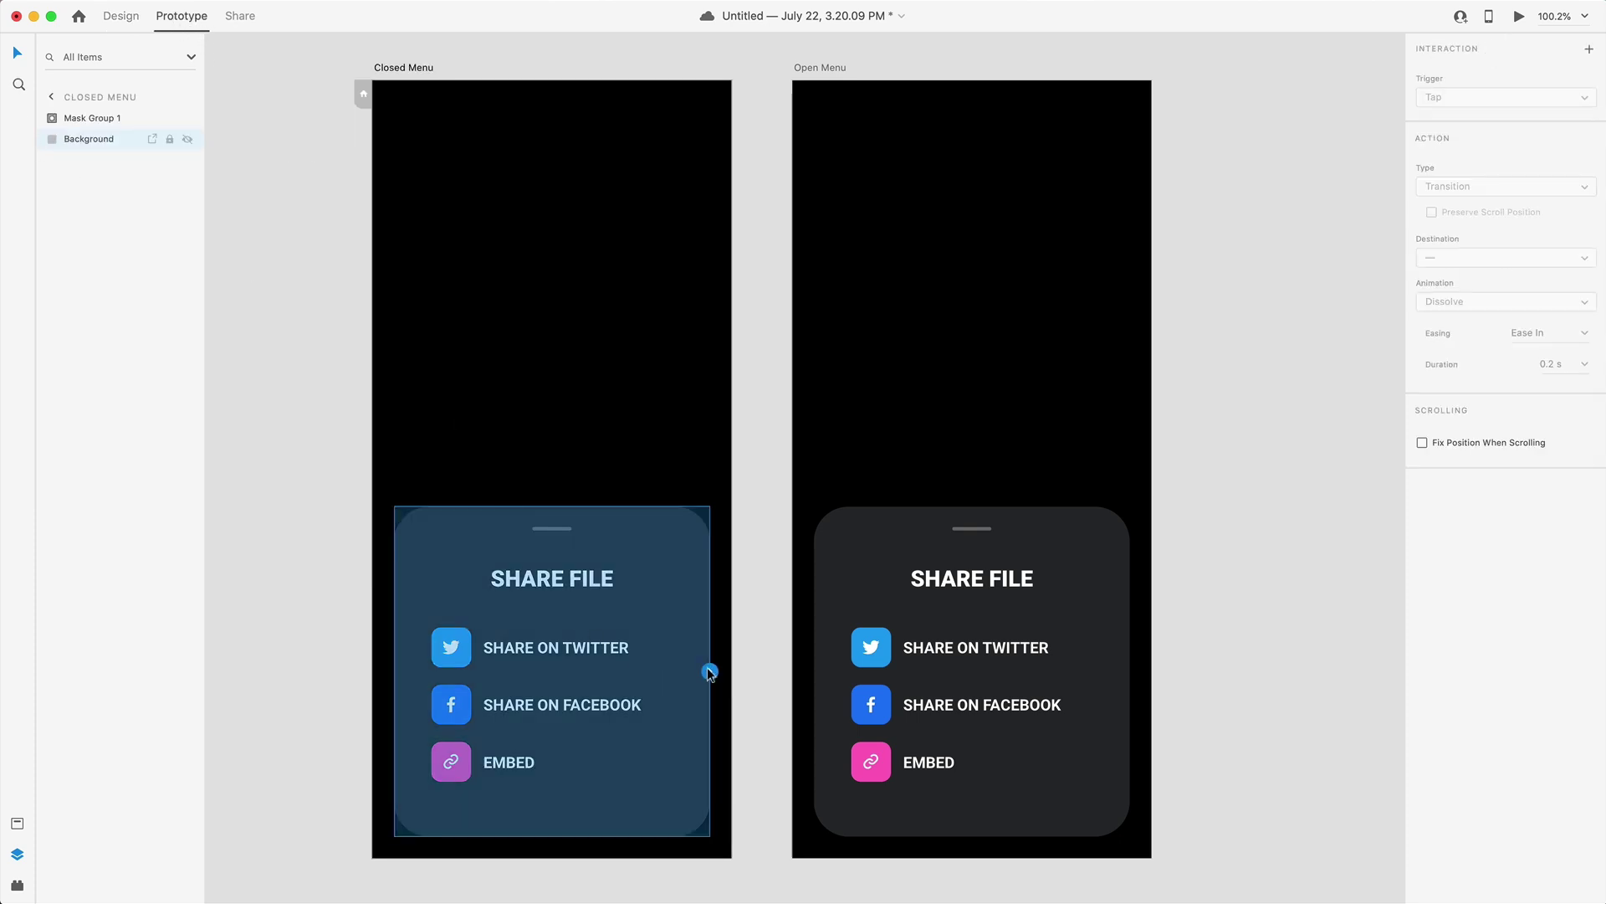
pyautogui.moveTo(709, 672); pyautogui.dragTo(917, 428)
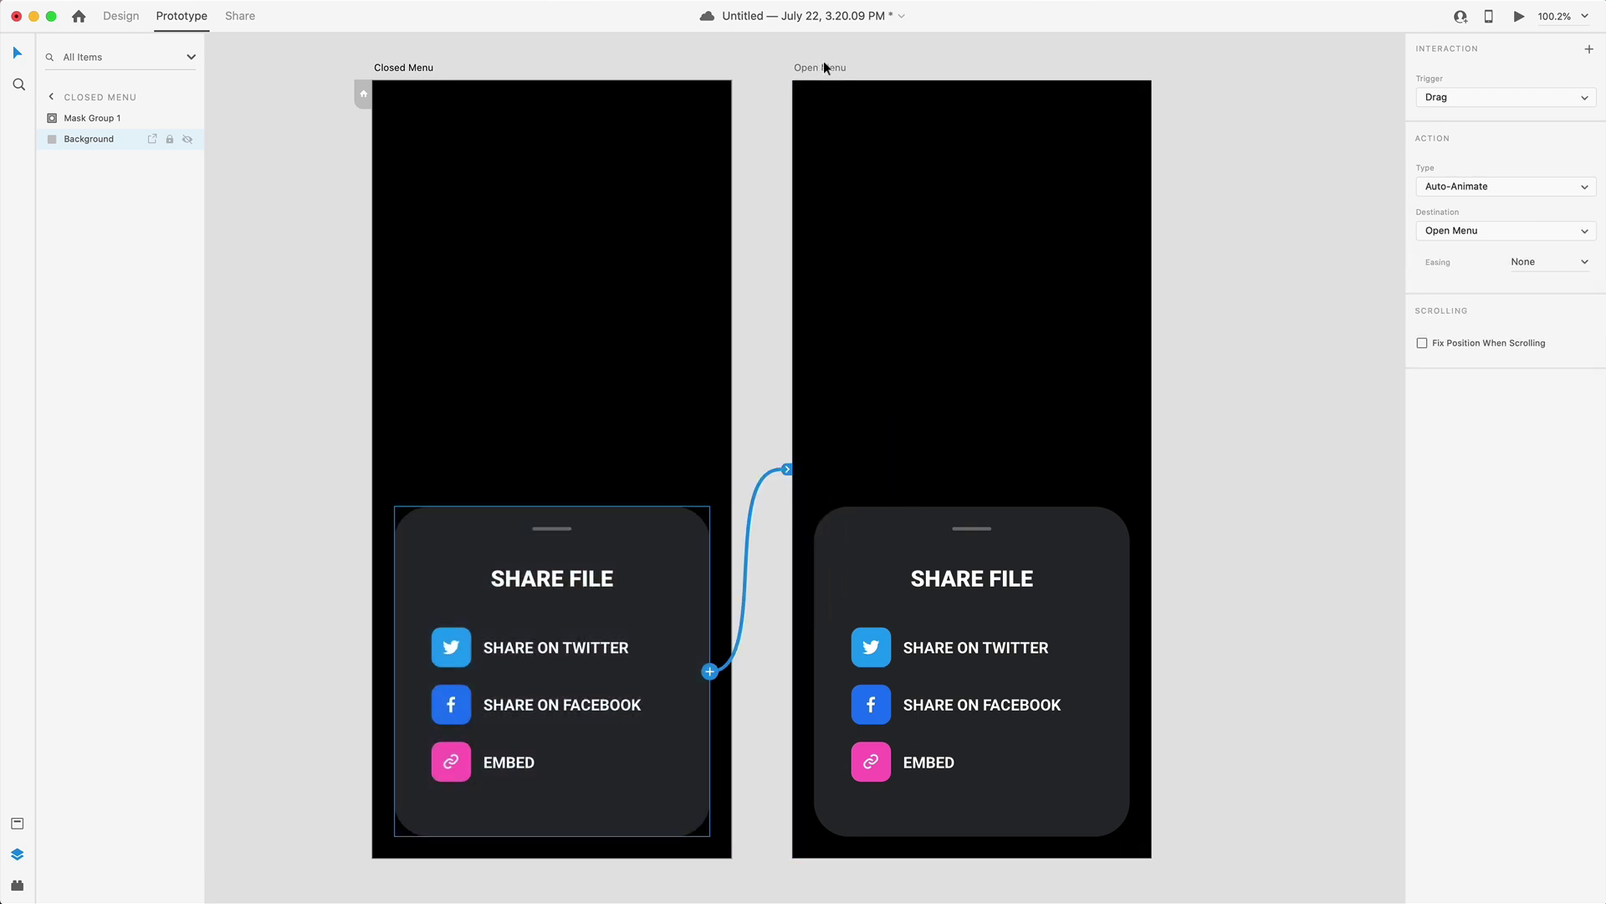
pyautogui.click(1477, 97)
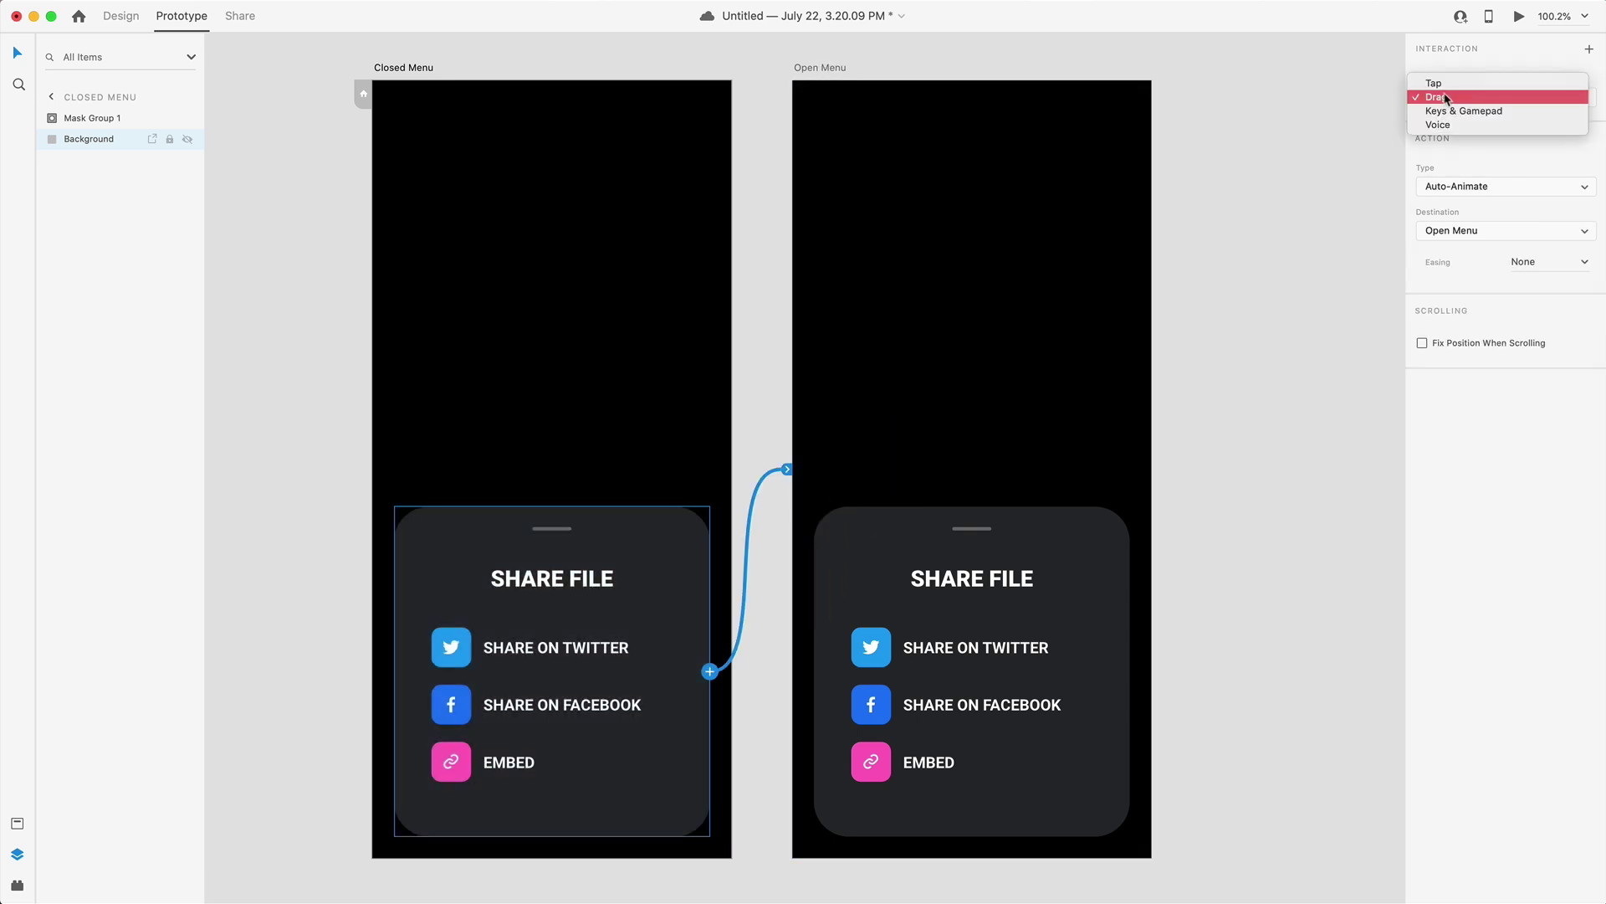
pyautogui.click(1460, 84)
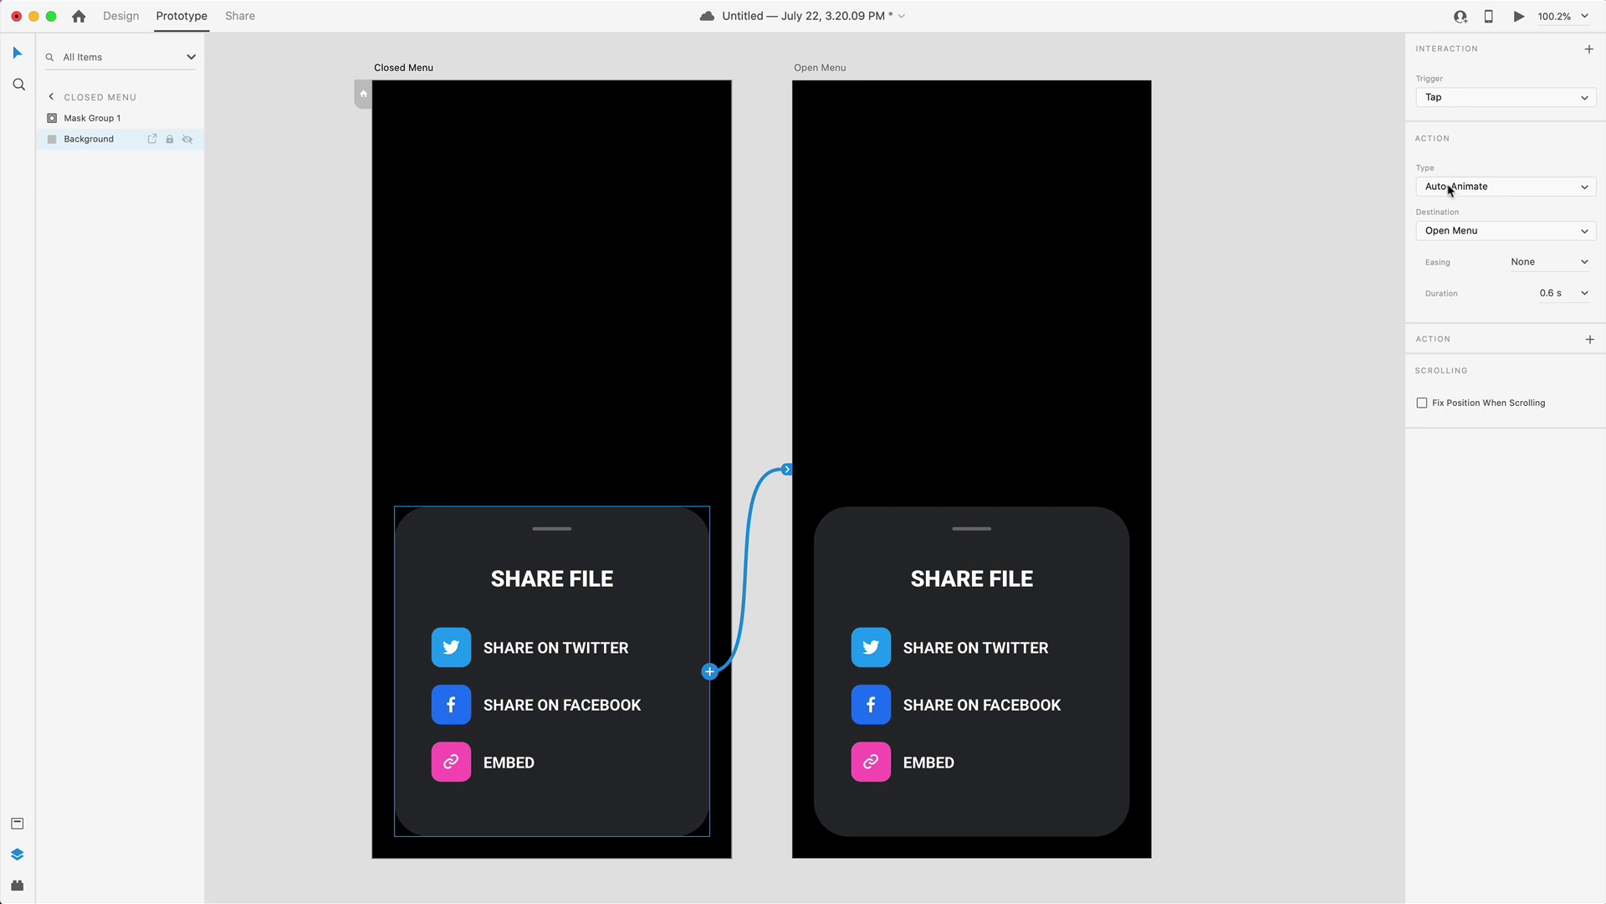
pyautogui.click(1586, 263)
pyautogui.click(1541, 300)
pyautogui.click(1584, 293)
pyautogui.click(1549, 345)
pyautogui.click(1012, 542)
# Step: Wire Open Menu's Drag Button back to Closed Menu with a Drag trigger
pyautogui.click(46, 118)
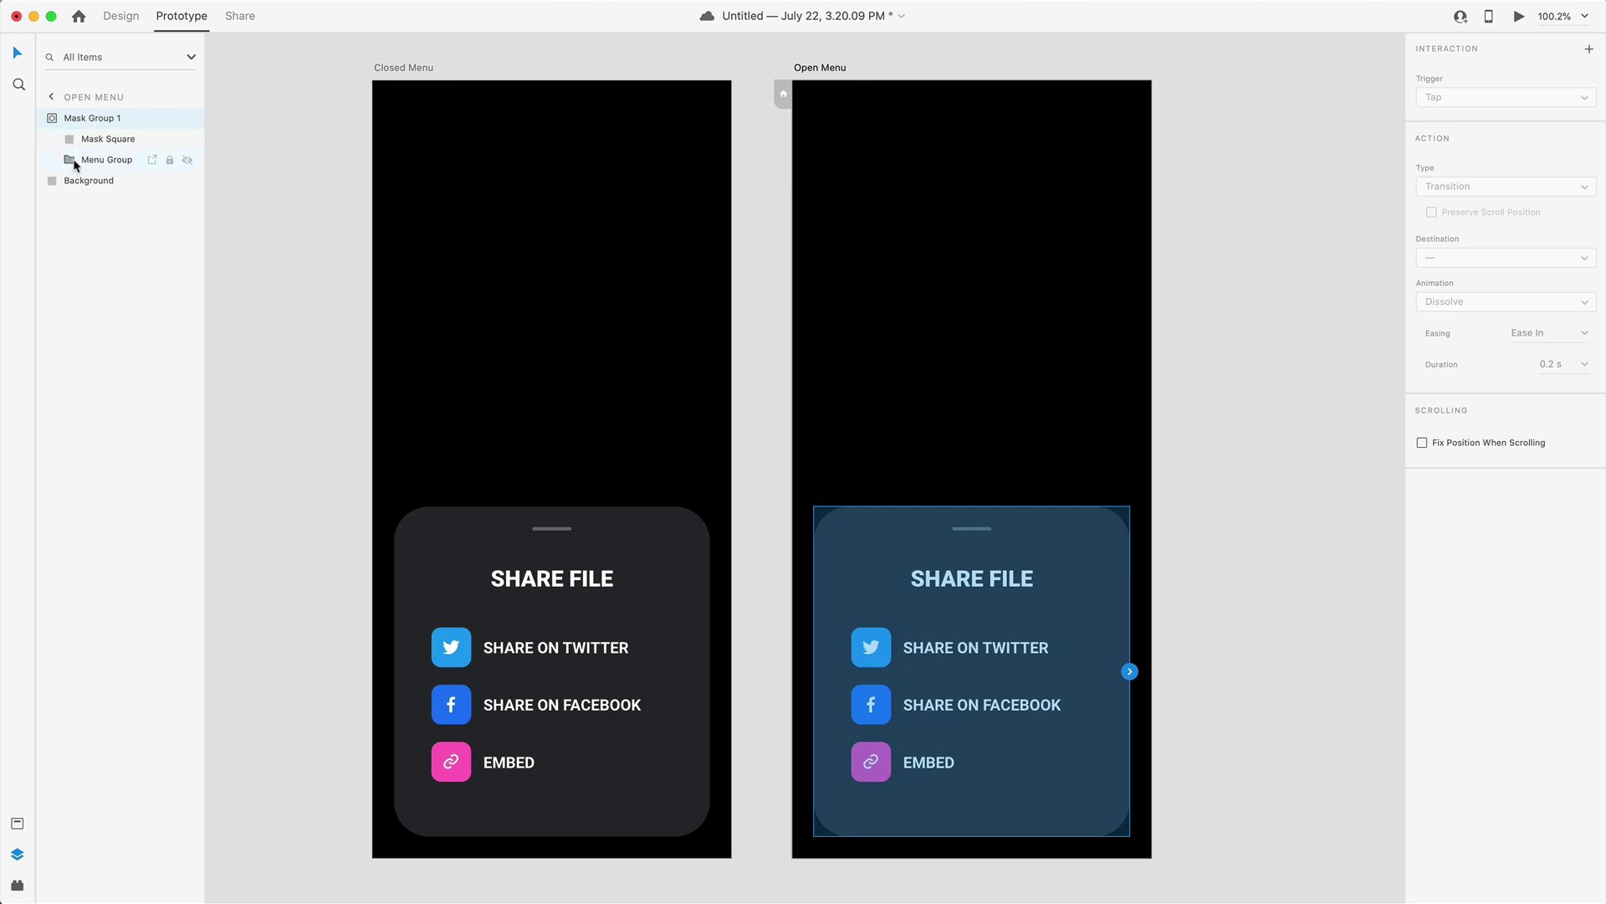
pyautogui.click(64, 159)
pyautogui.click(114, 245)
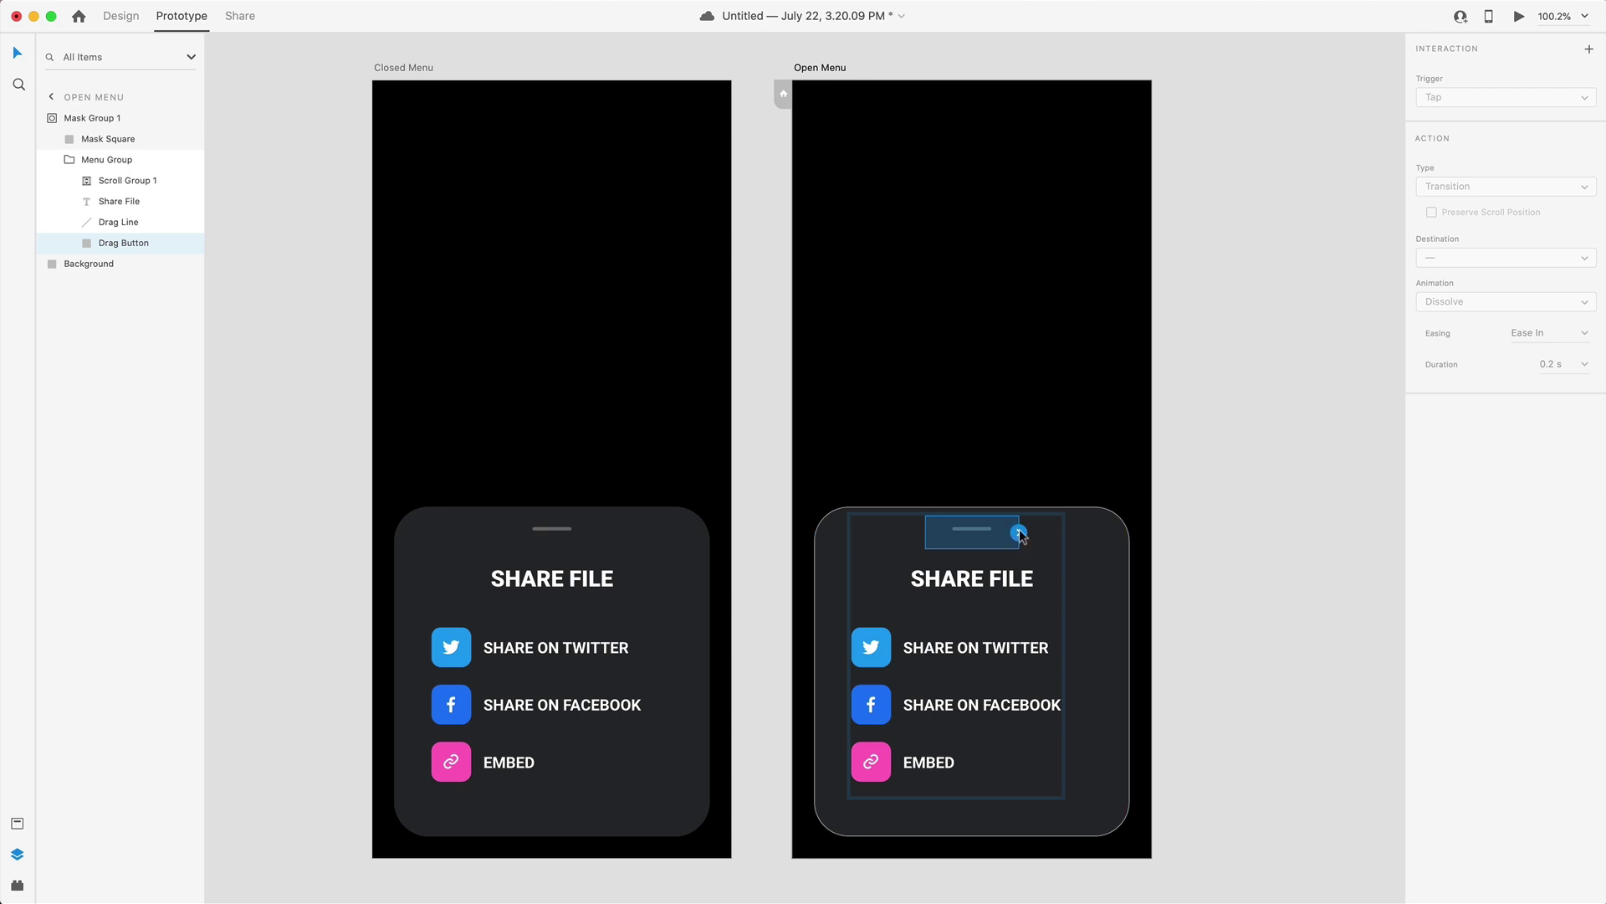
pyautogui.moveTo(1020, 531); pyautogui.dragTo(611, 297)
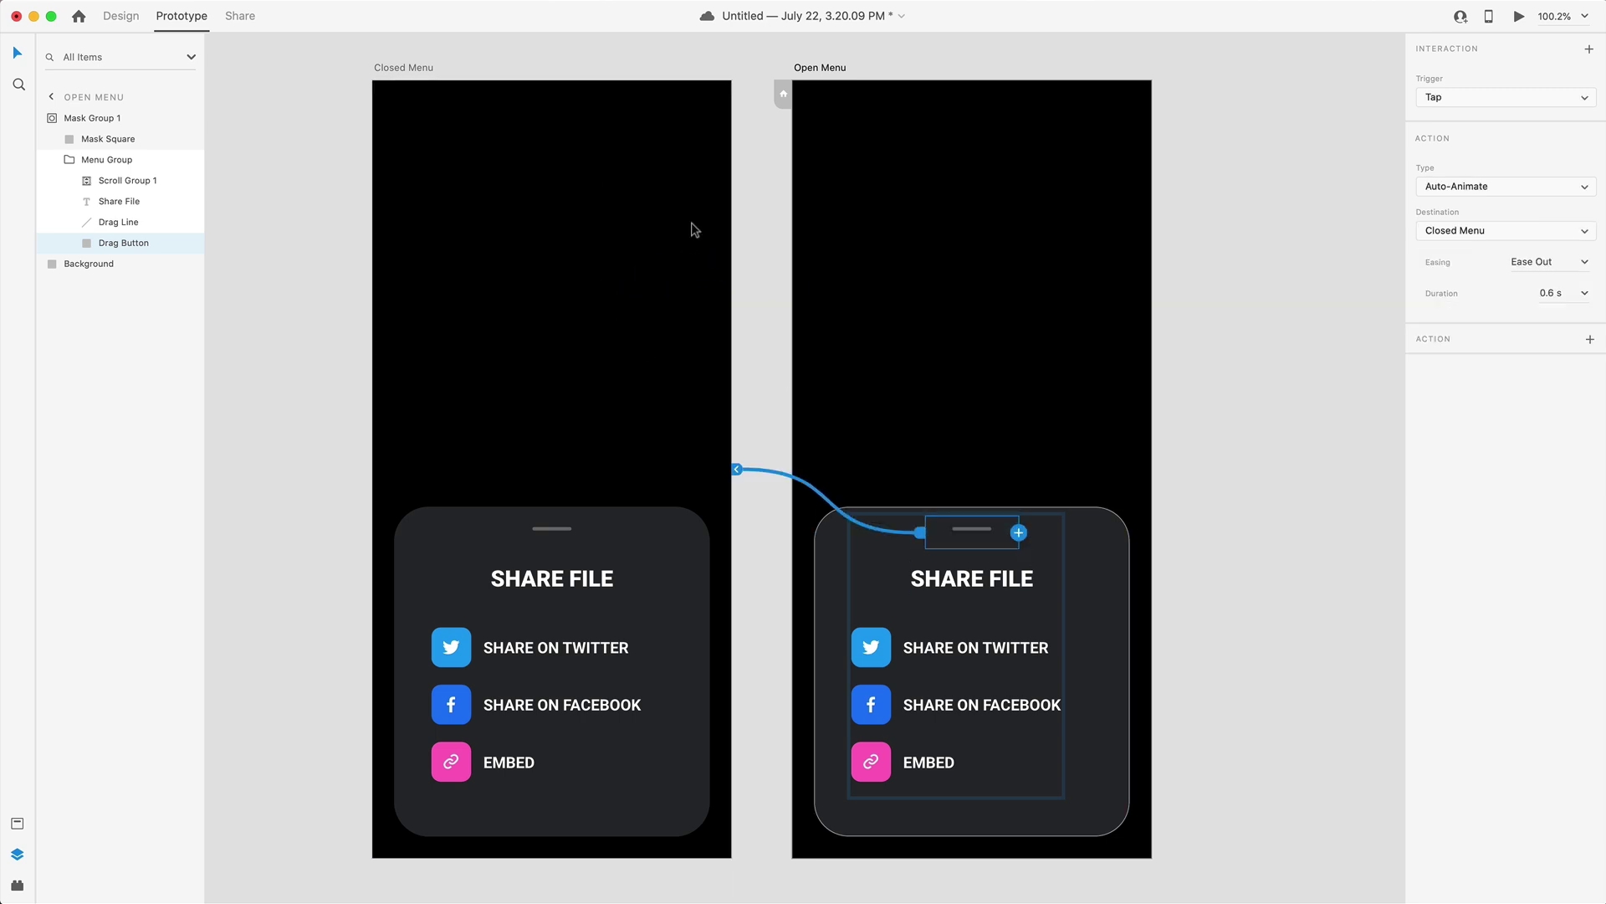
pyautogui.click(1454, 100)
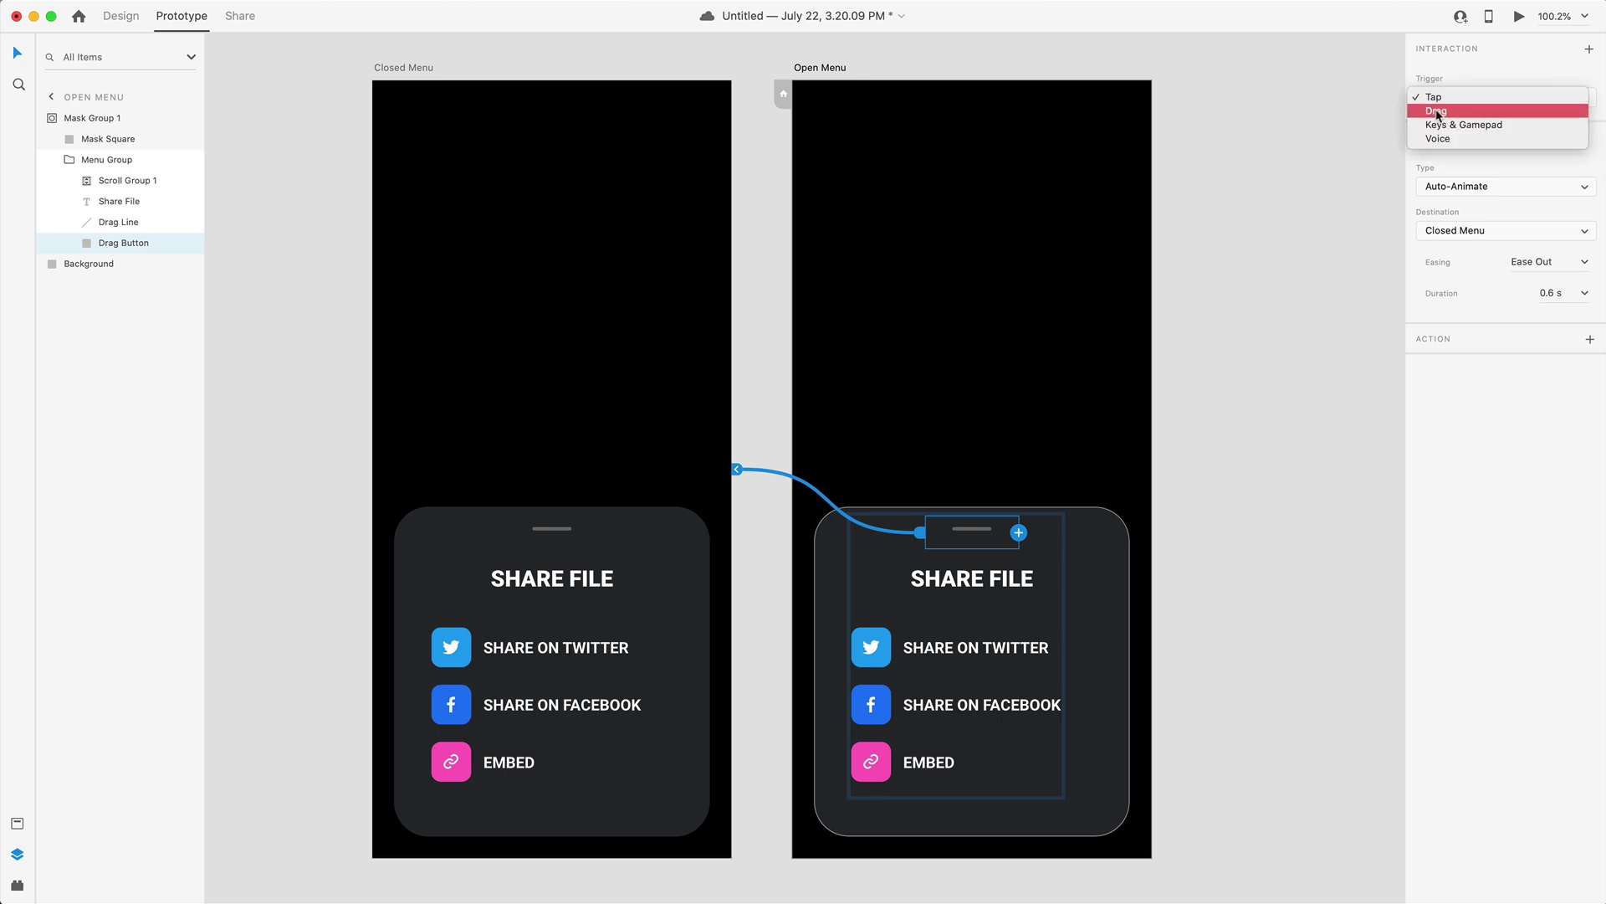
pyautogui.click(1439, 113)
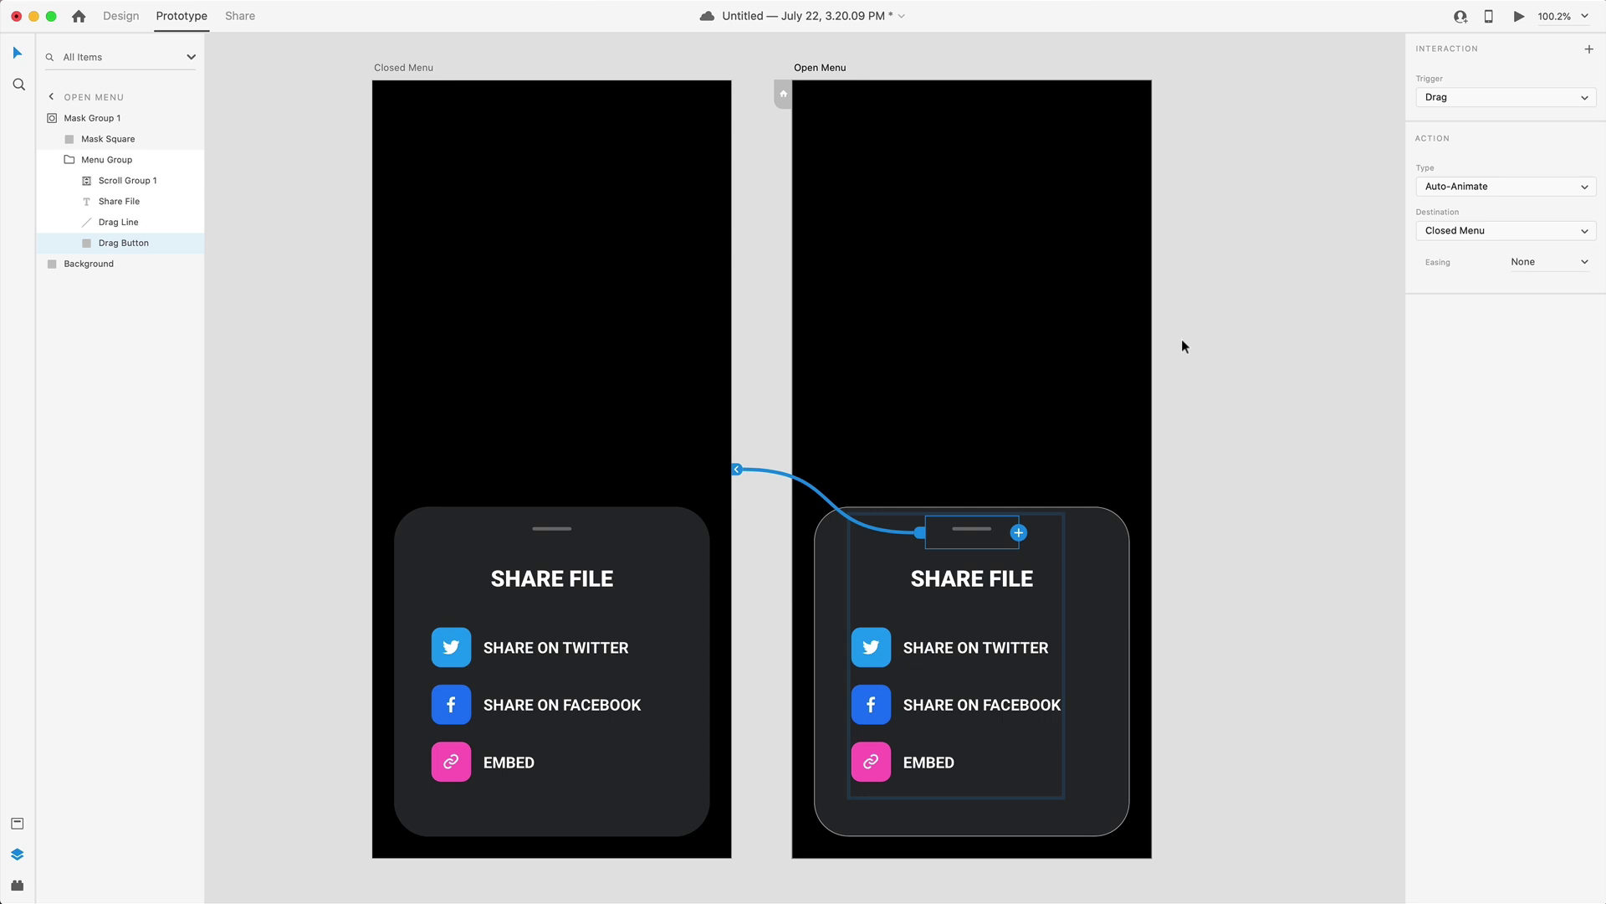
pyautogui.click(1222, 367)
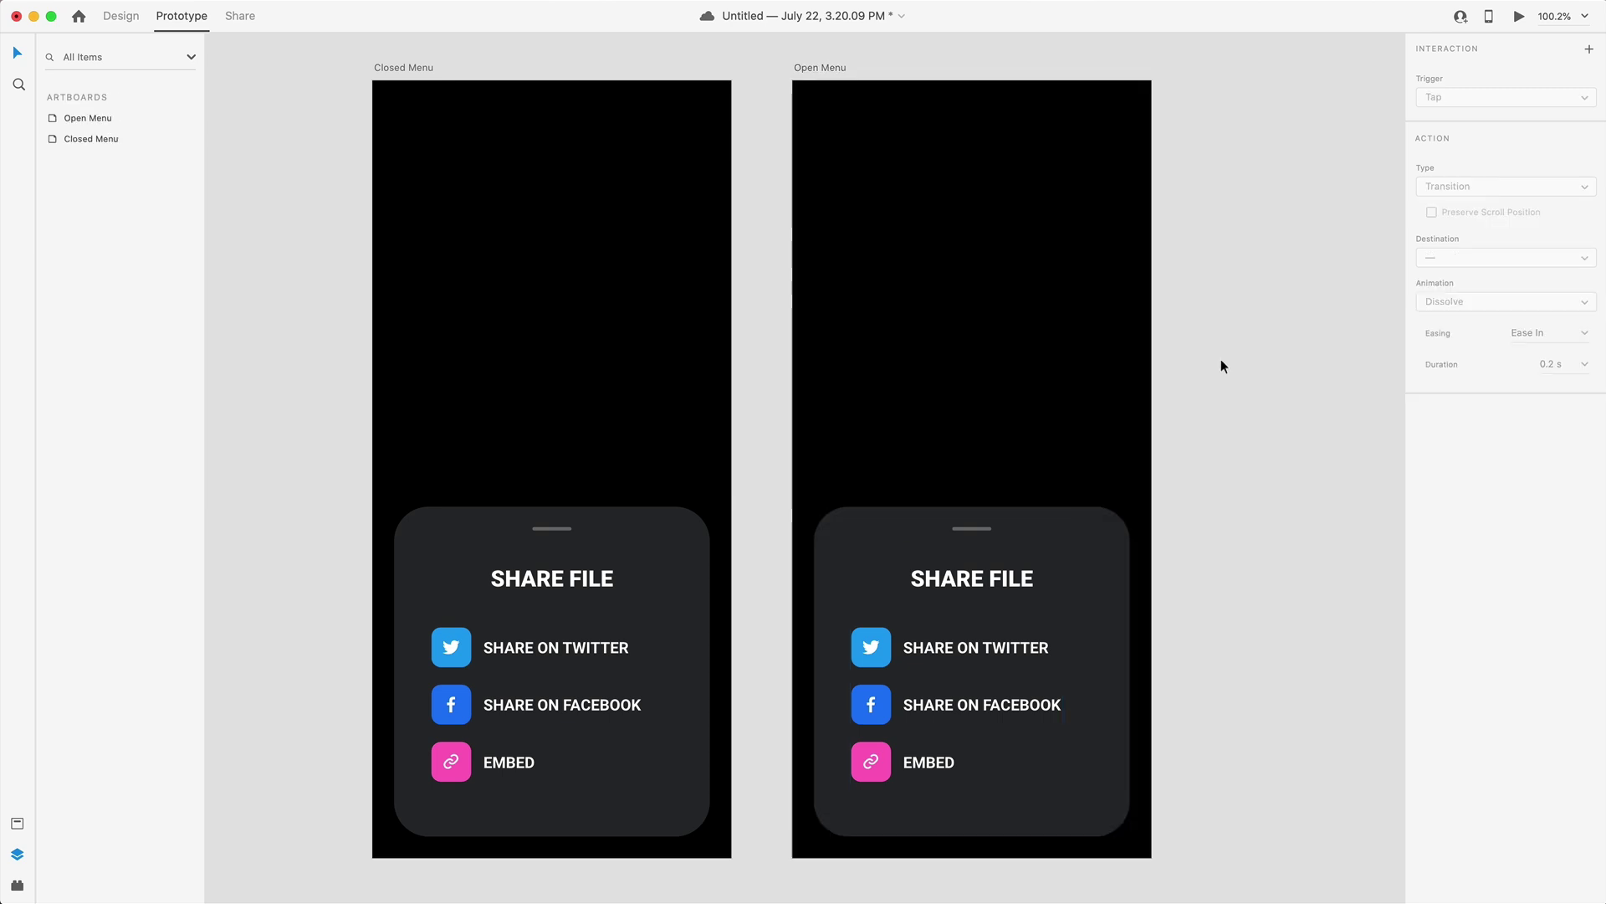
pyautogui.hscroll(-5, 1222, 390)
pyautogui.scroll(-1, 1247, 391)
pyautogui.hscroll(1, 1247, 392)
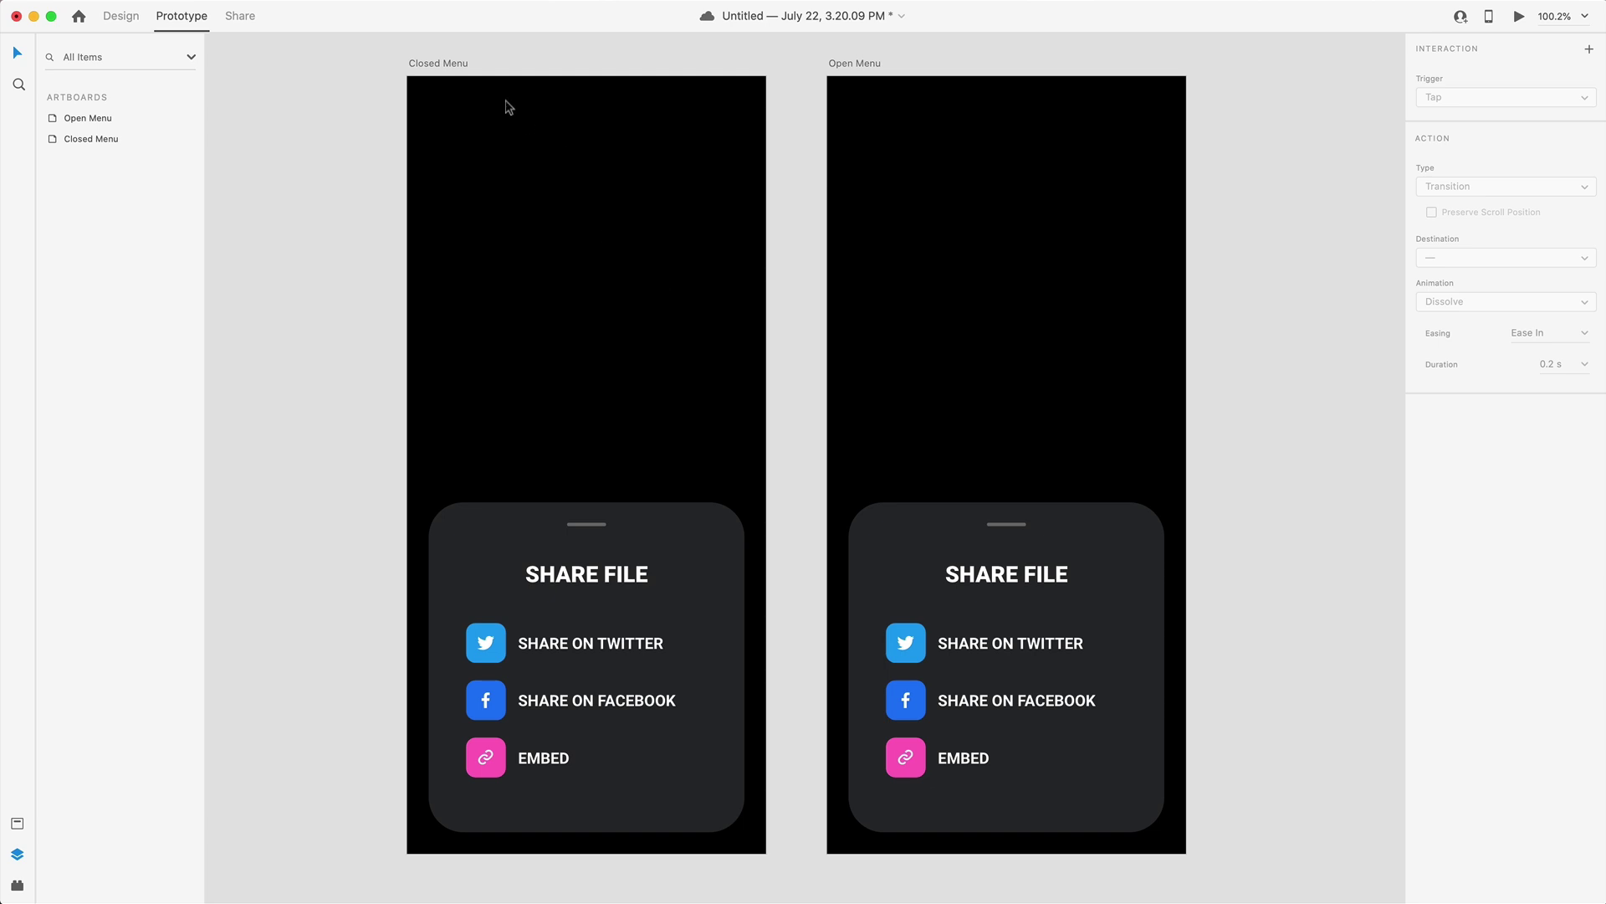
# Step: Shrink the Closed Menu's card background into a short bottom bar
pyautogui.click(452, 66)
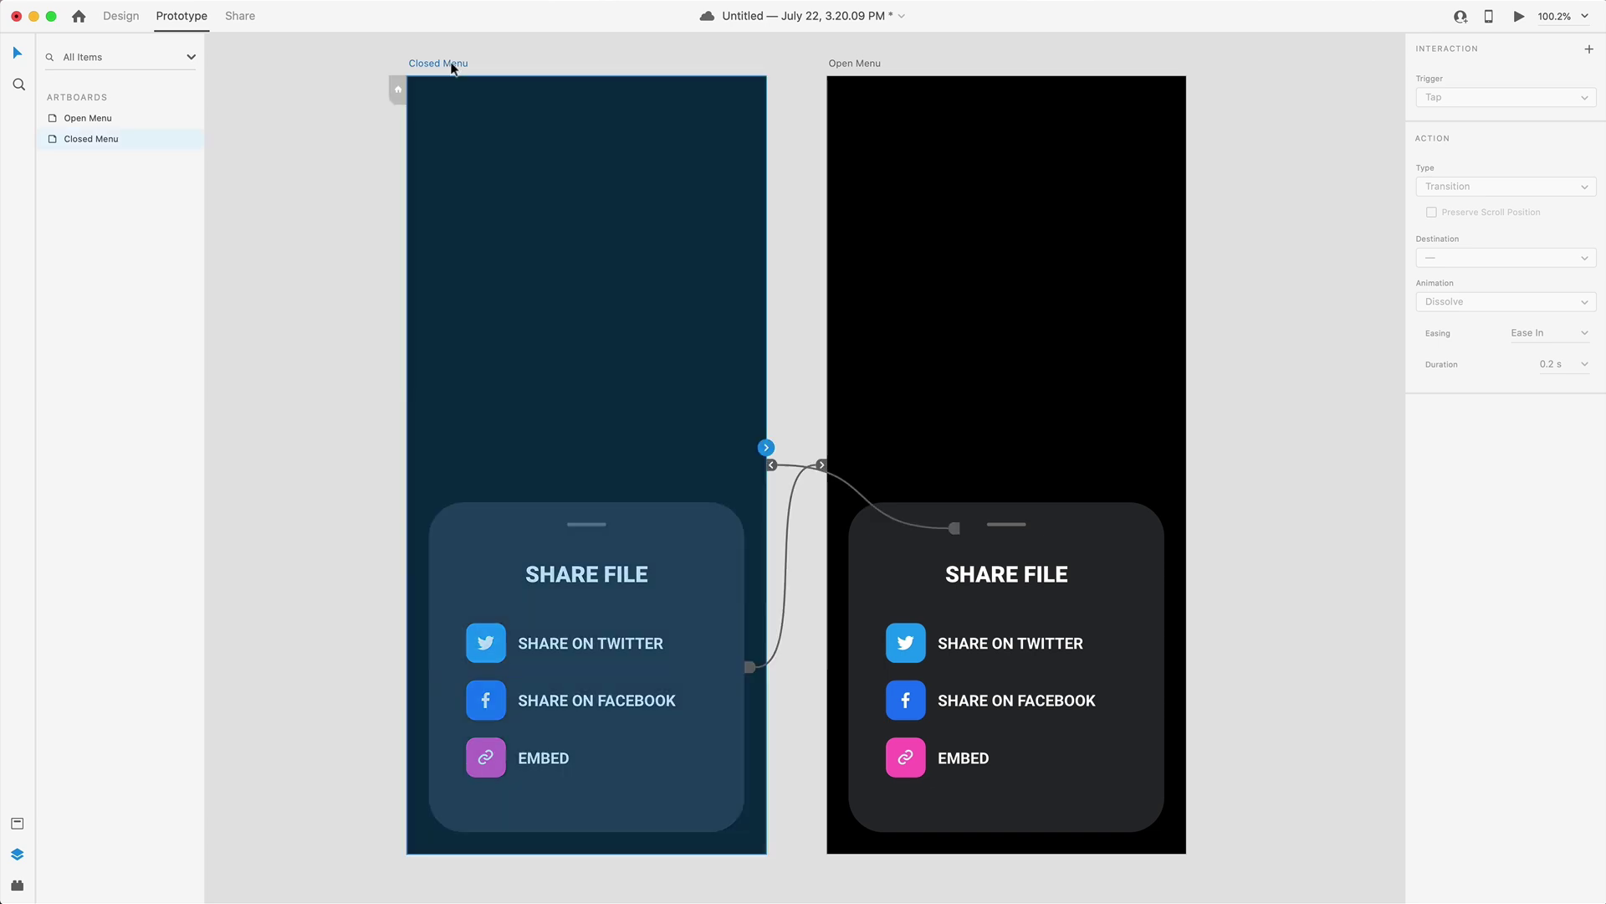
pyautogui.click(121, 16)
pyautogui.scroll(5, 628, 720)
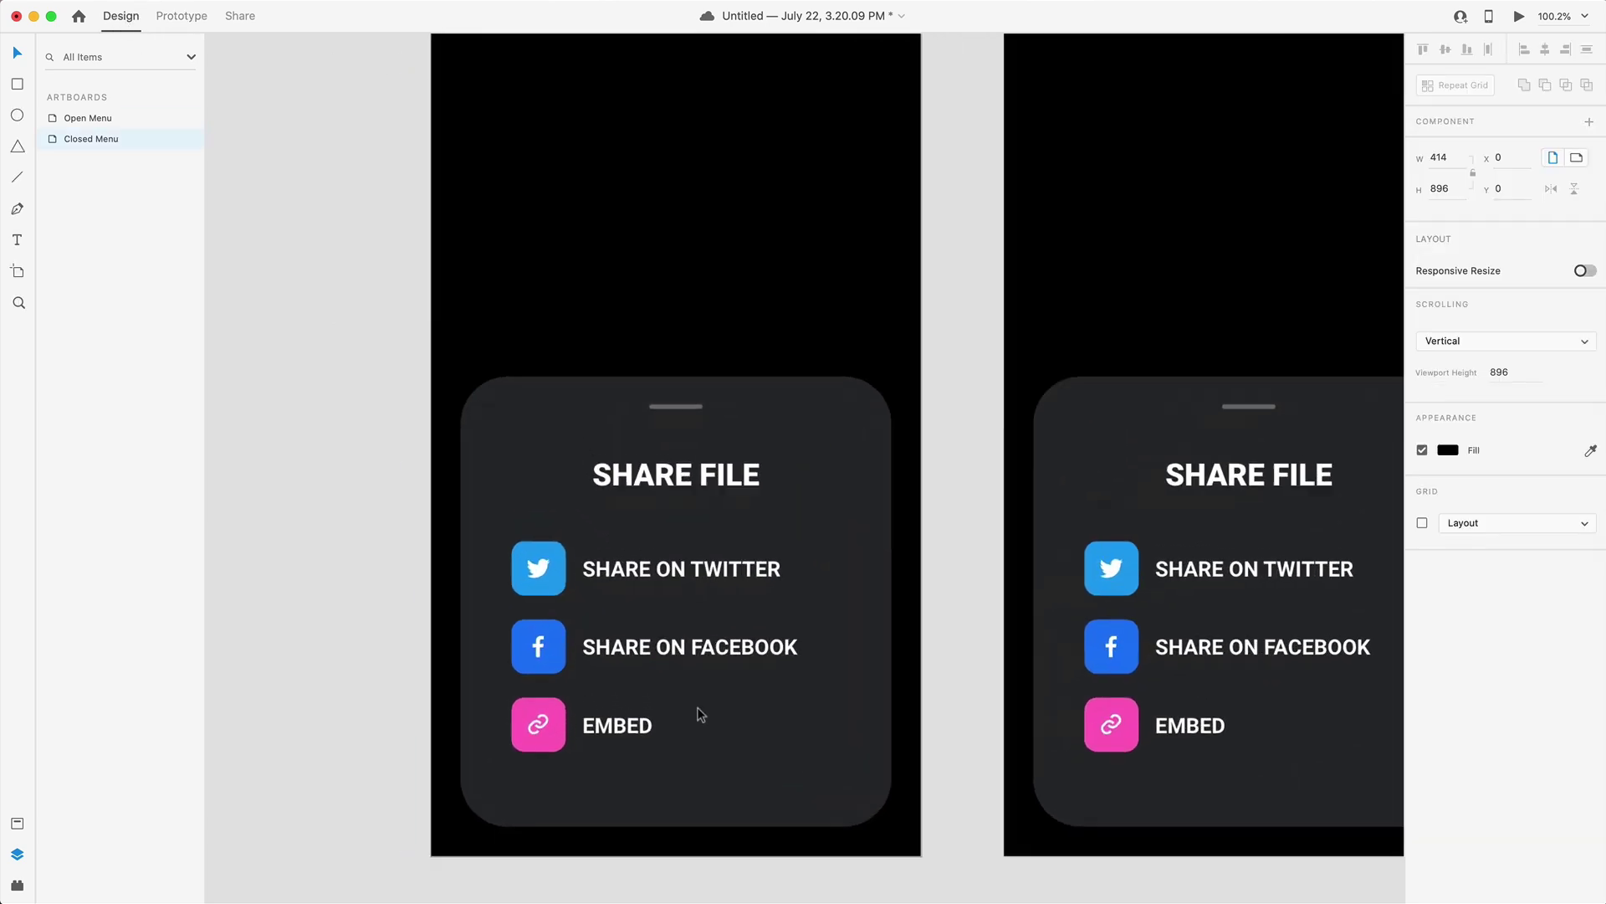
pyautogui.scroll(5, 700, 706)
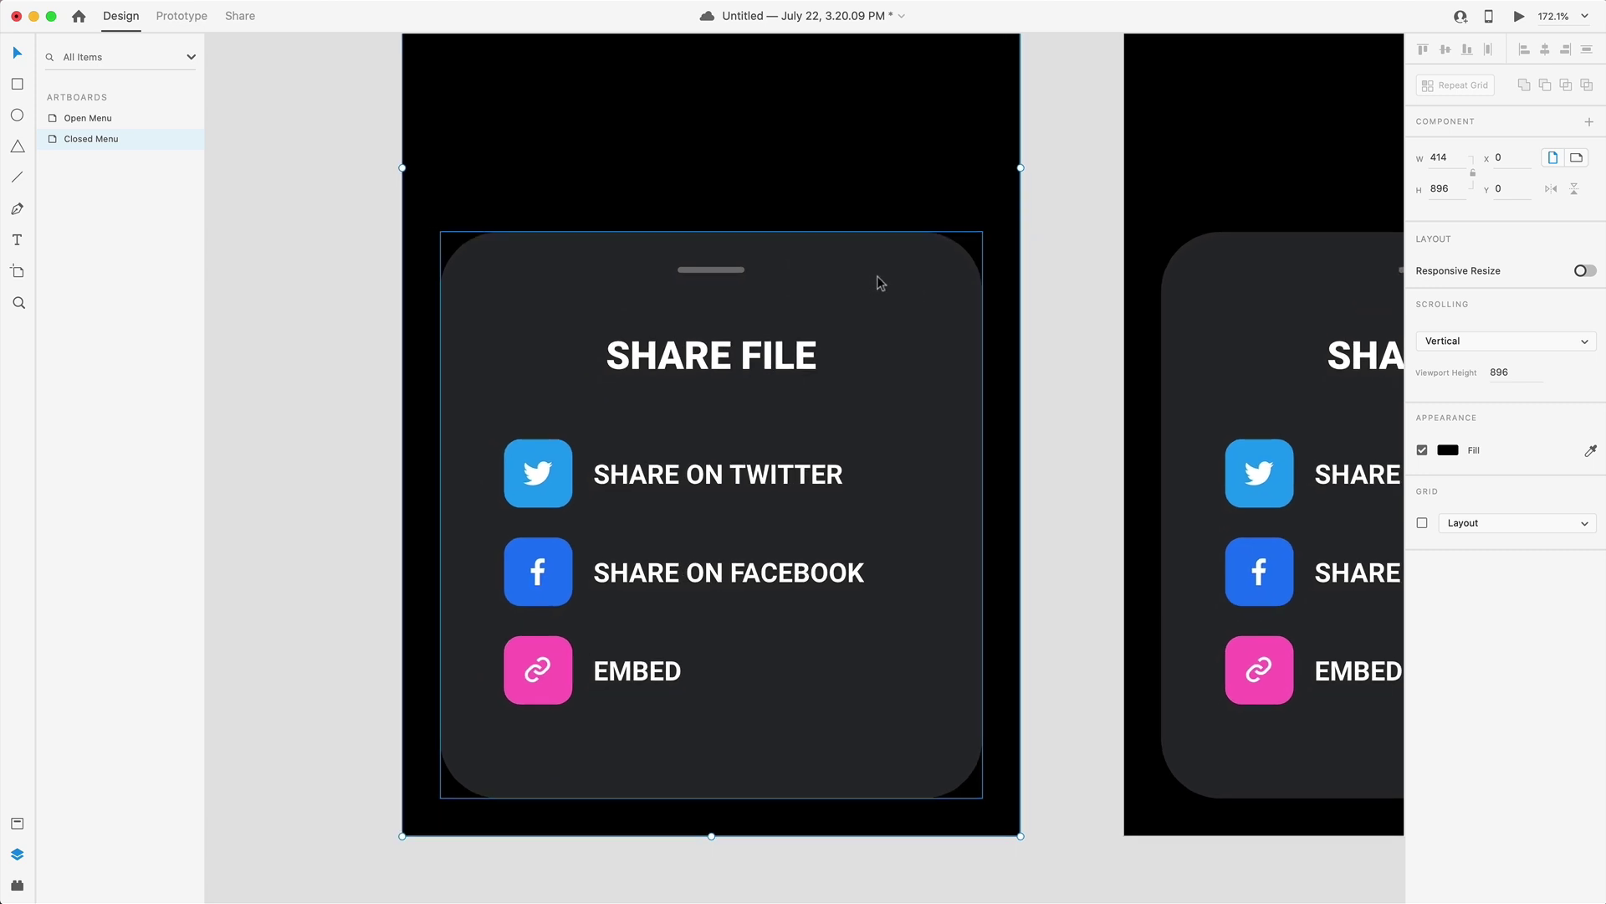
pyautogui.click(906, 267)
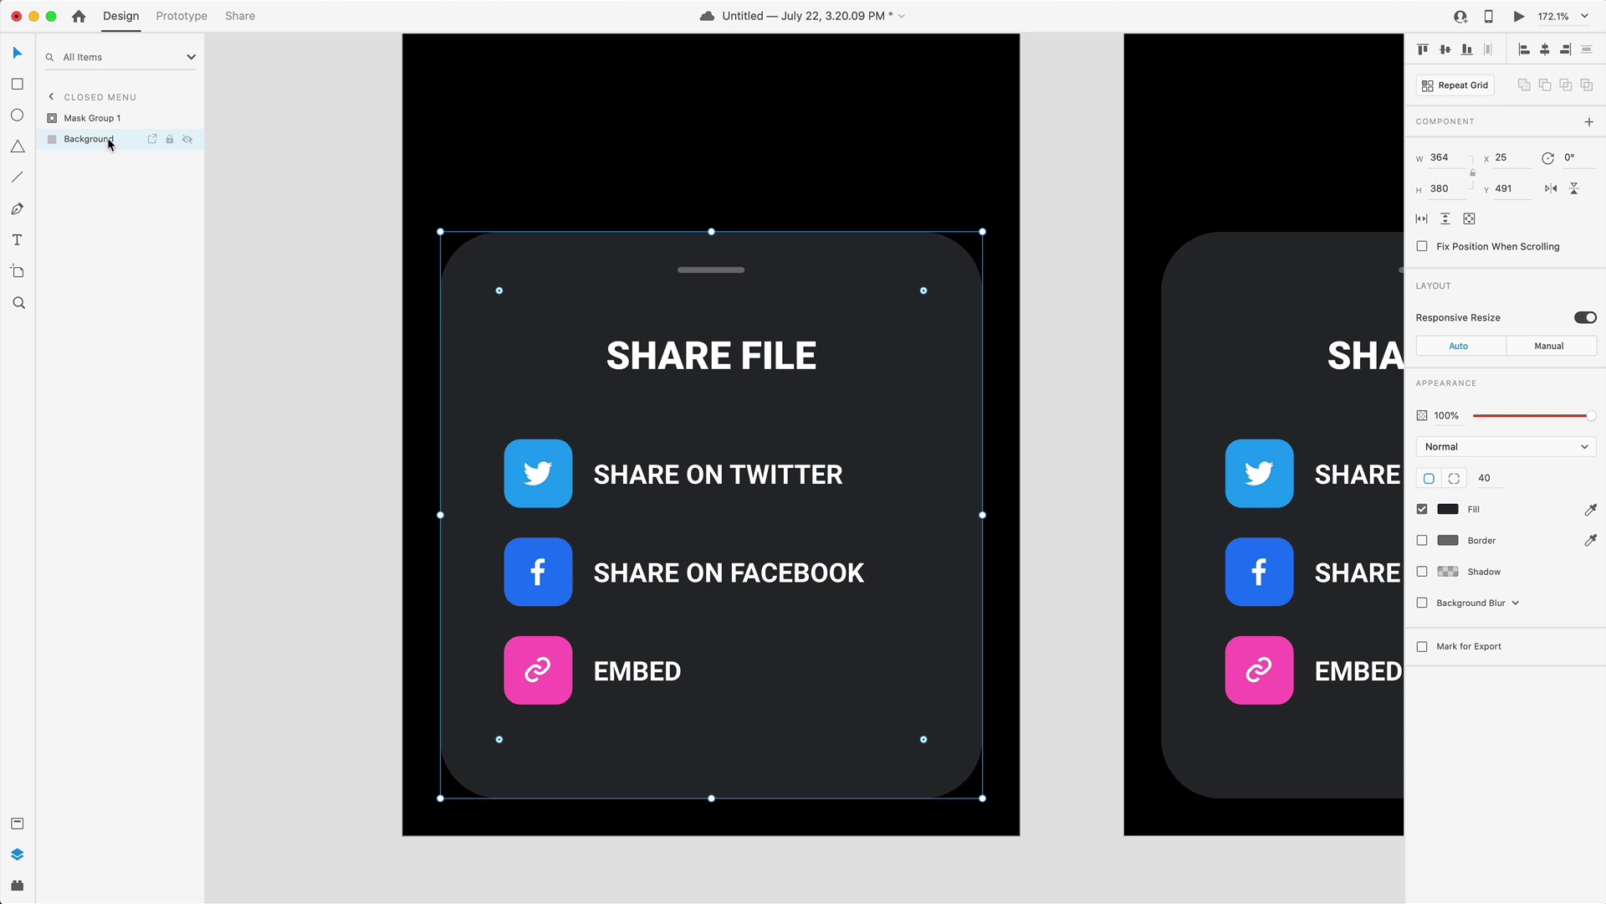
pyautogui.moveTo(711, 231); pyautogui.dragTo(715, 444)
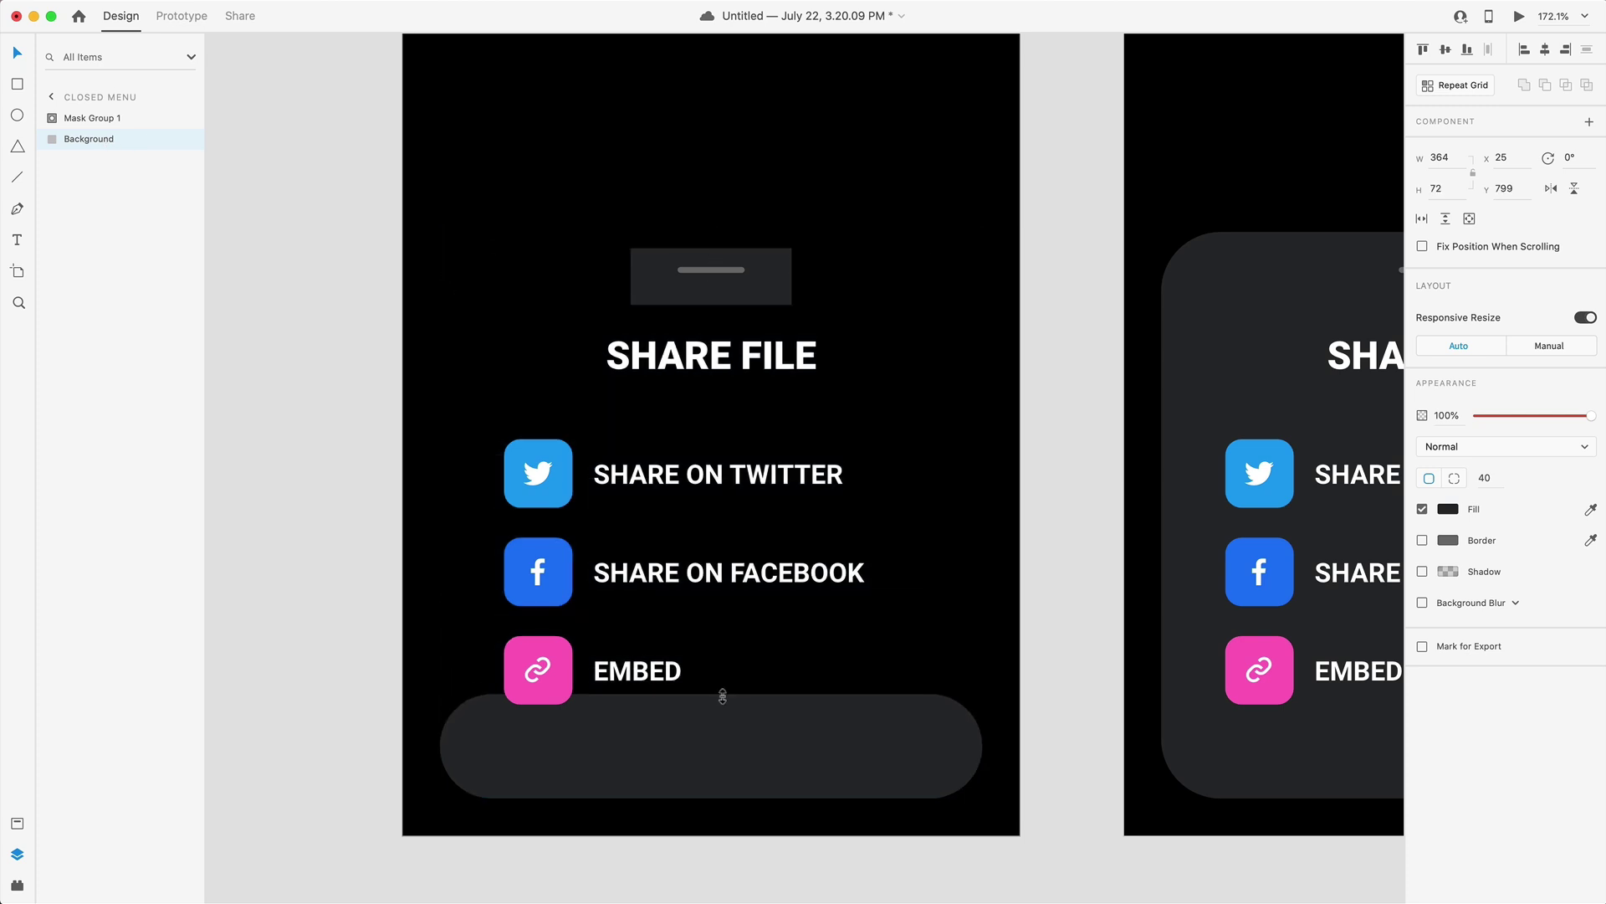
pyautogui.moveTo(722, 701); pyautogui.dragTo(721, 713)
pyautogui.scroll(-1, 666, 743)
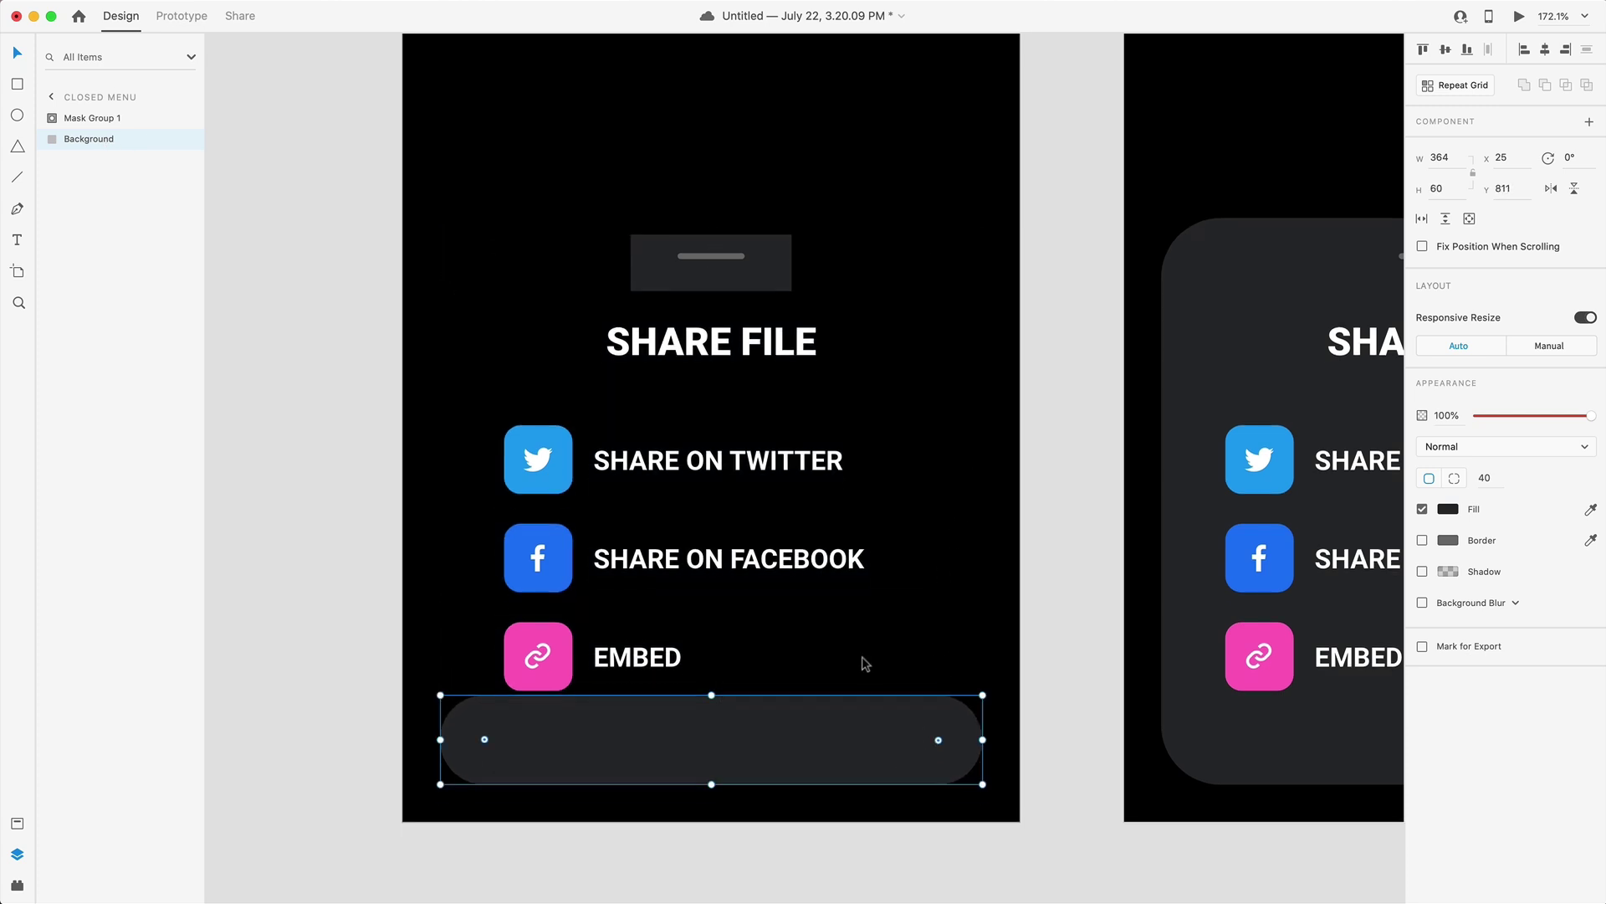
pyautogui.scroll(-2, 800, 750)
# Step: Move the Menu Group content down below the mask in Closed Menu
pyautogui.click(84, 118)
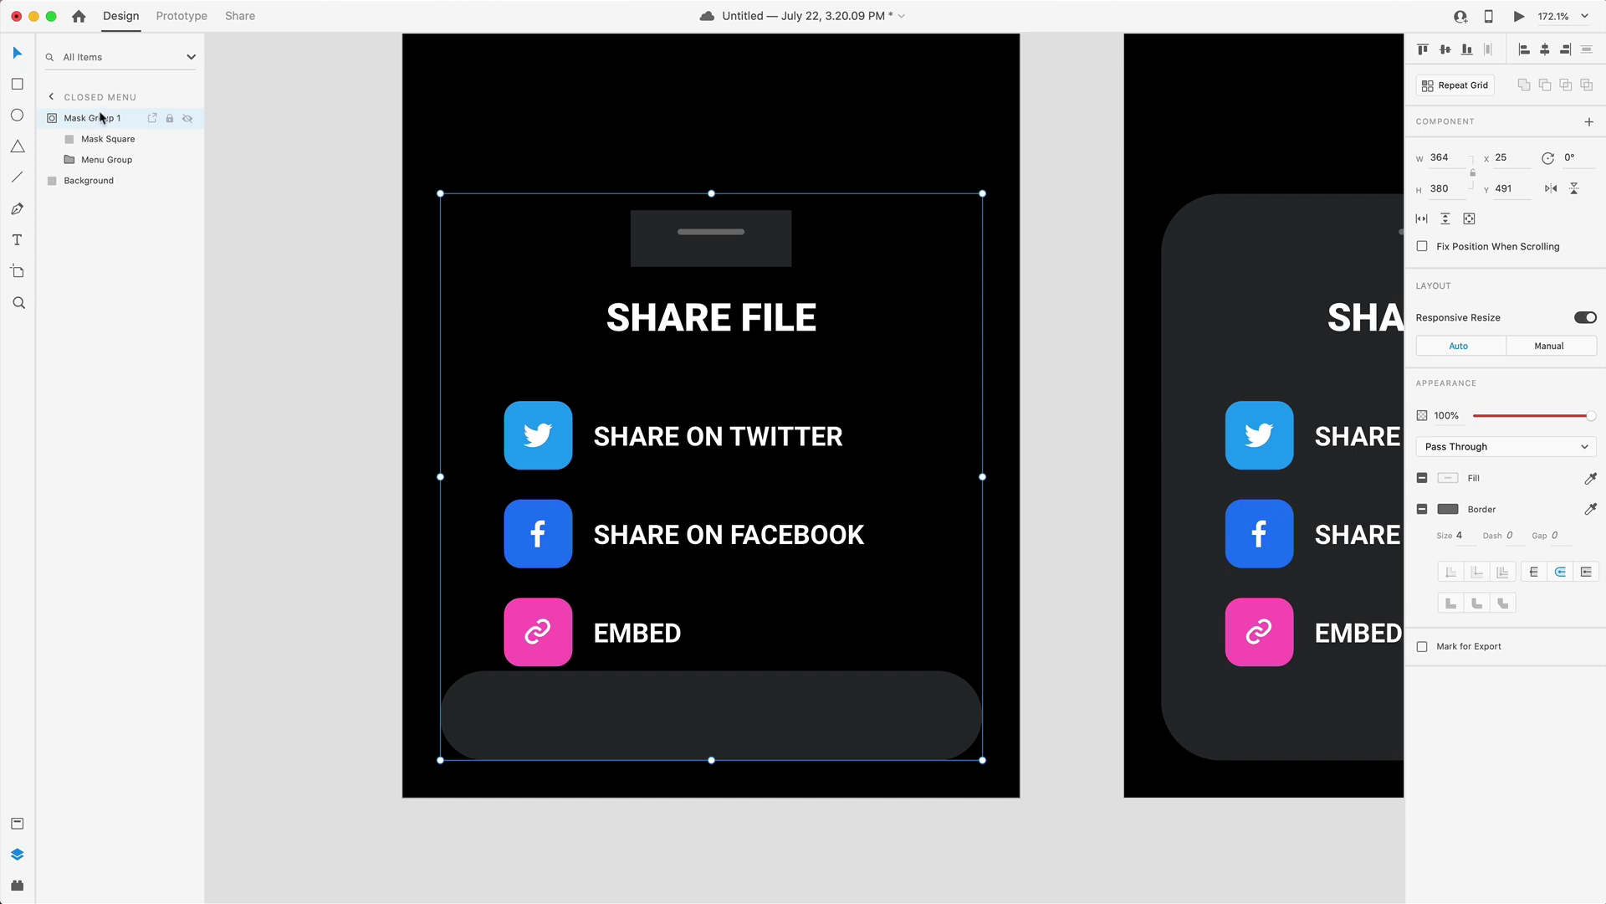
pyautogui.click(85, 160)
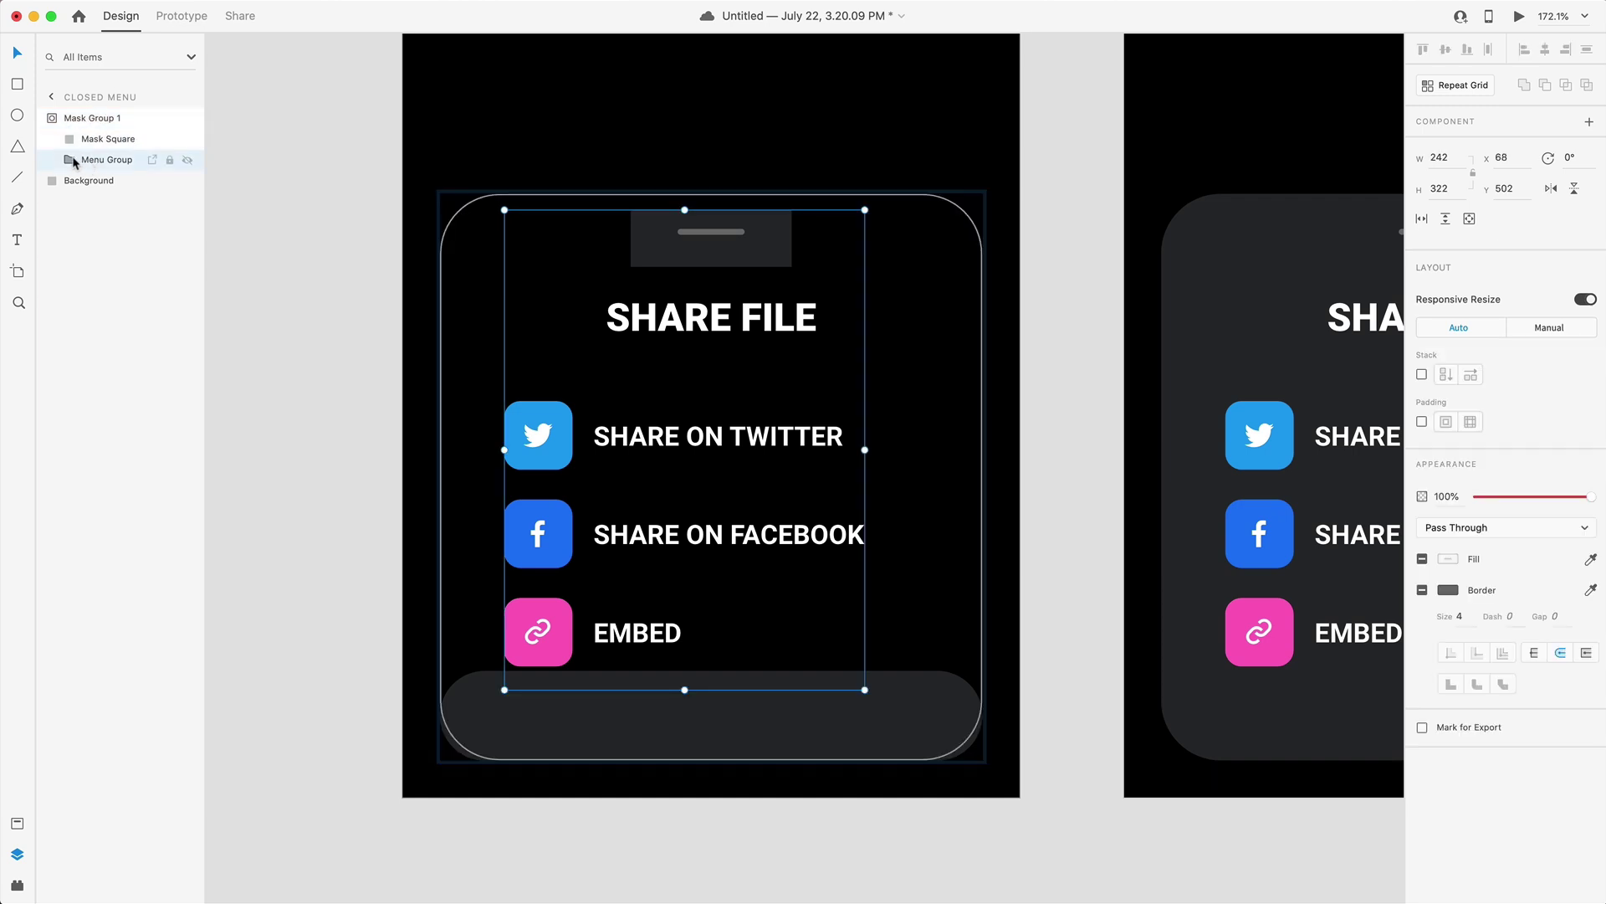
pyautogui.moveTo(722, 259); pyautogui.dragTo(719, 717)
pyautogui.scroll(-5, 719, 716)
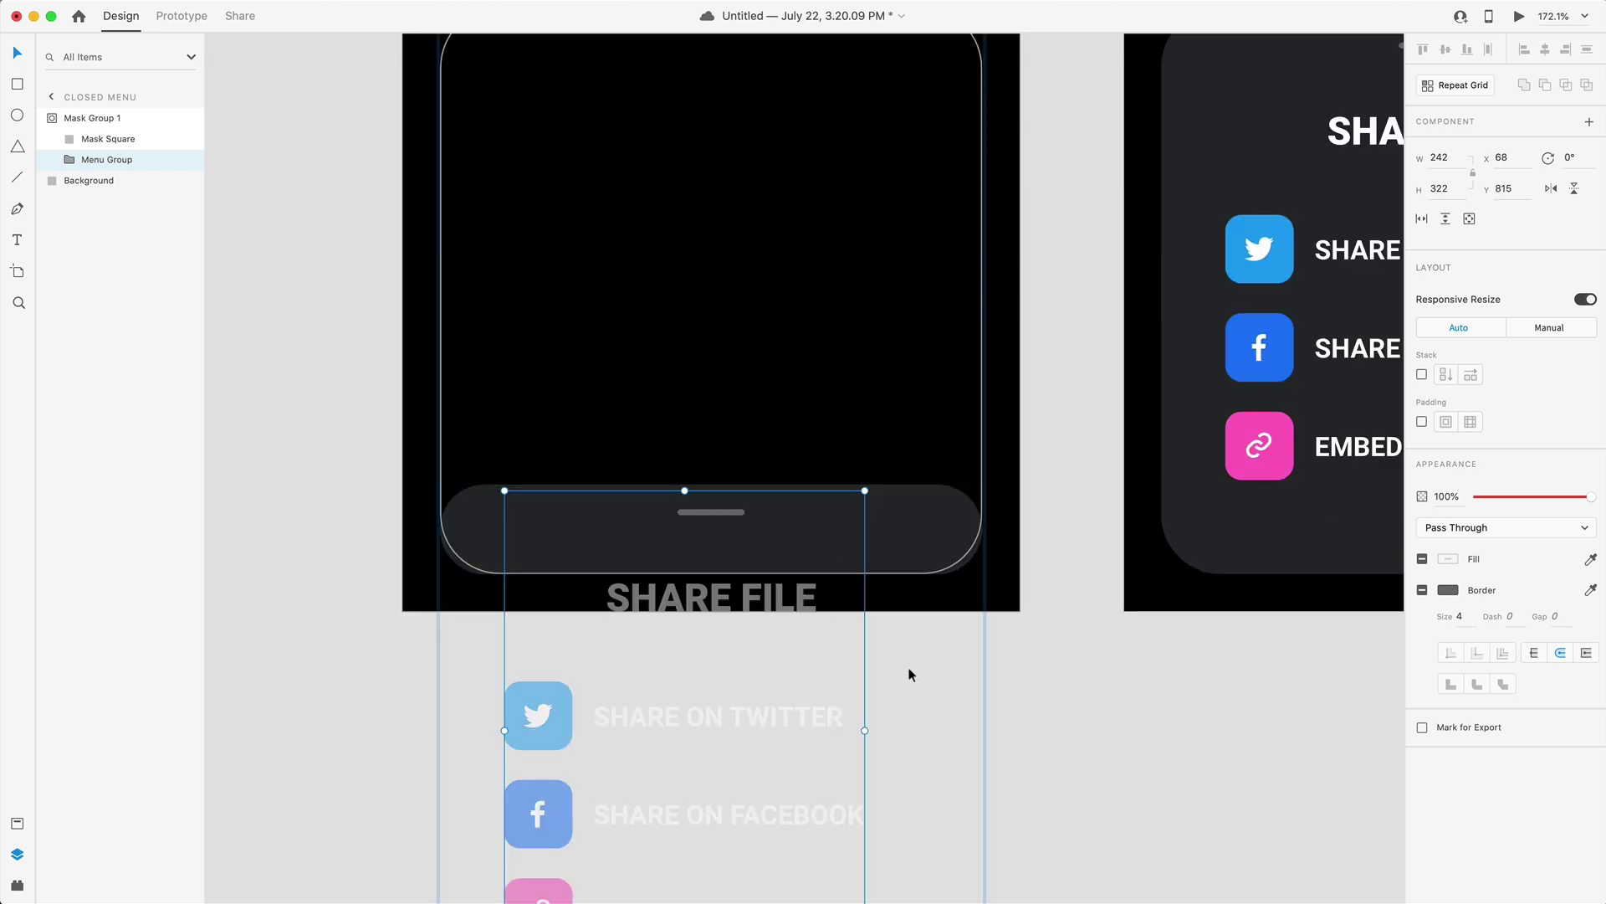
# Step: Fade the Drag Line to 0% opacity
pyautogui.click(1100, 721)
pyautogui.keyDown('super'); pyautogui.click(711, 511); pyautogui.keyUp('super')
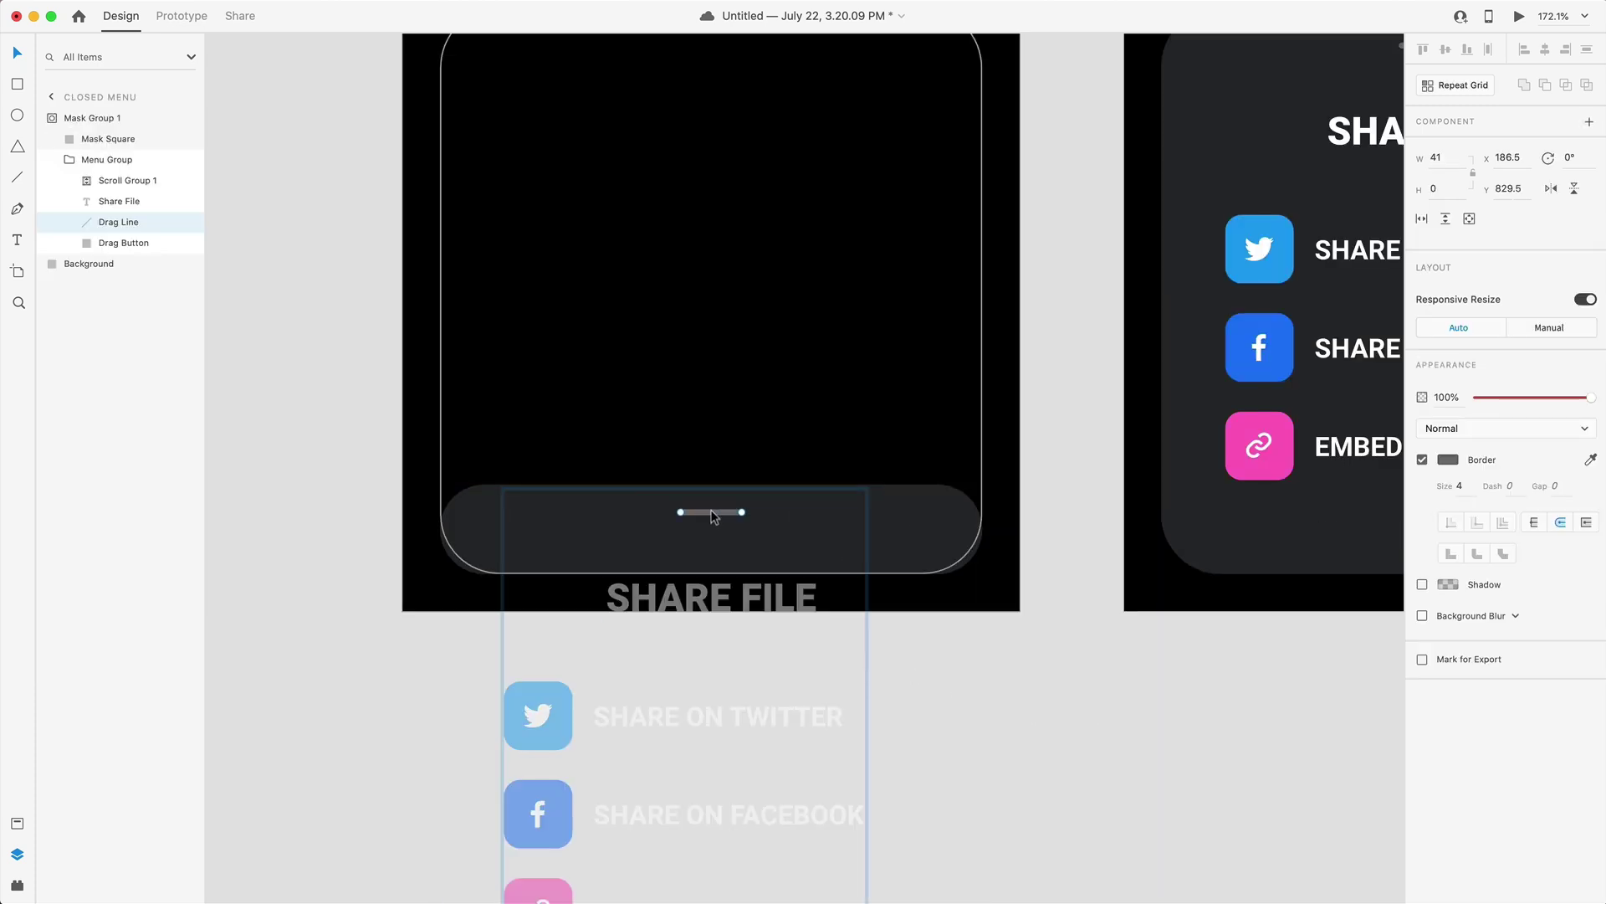
pyautogui.moveTo(1577, 398); pyautogui.dragTo(1449, 403)
# Step: Move the SHARE FILE title into the pill, set it to size 18, and centre it
pyautogui.moveTo(770, 603); pyautogui.dragTo(771, 538)
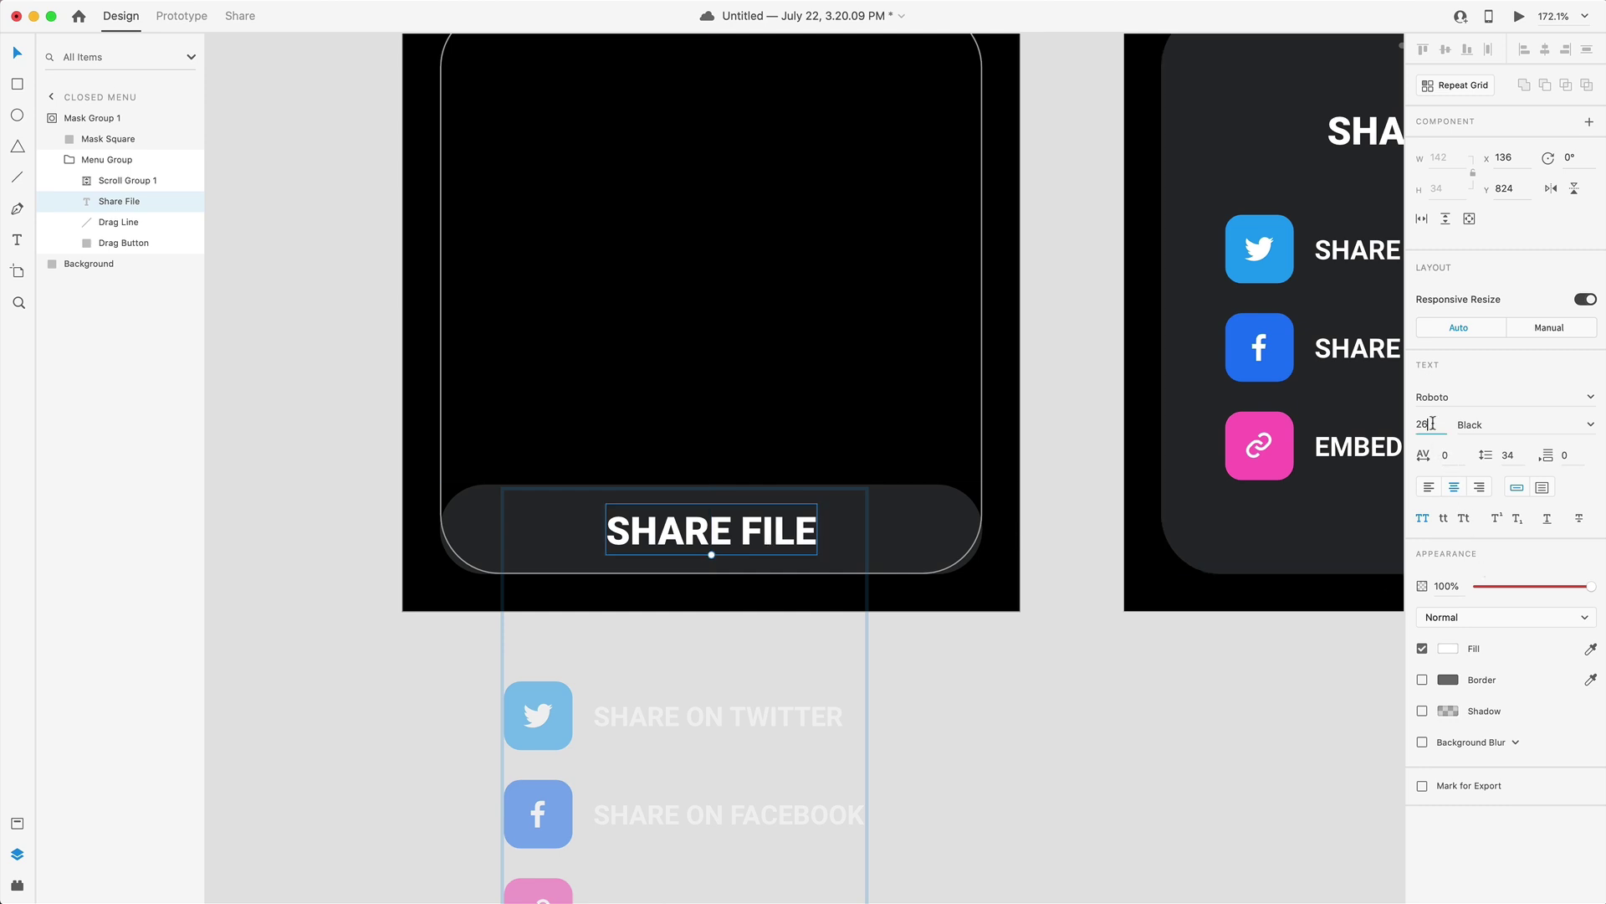
pyautogui.write('18')
pyautogui.press('Return')
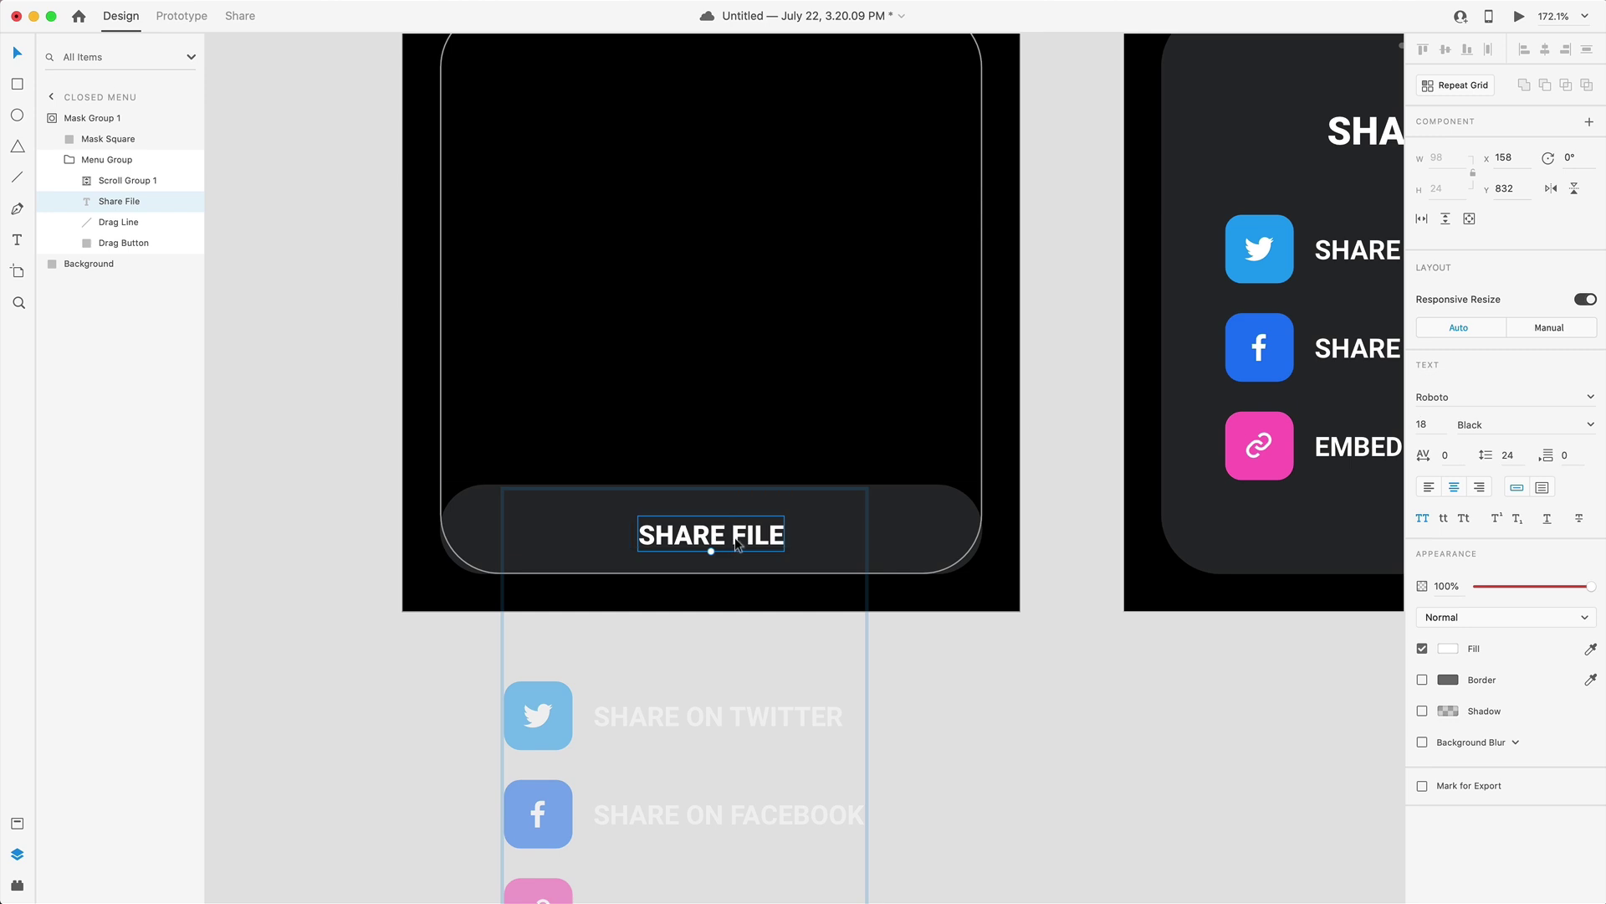
pyautogui.moveTo(735, 542); pyautogui.dragTo(734, 538)
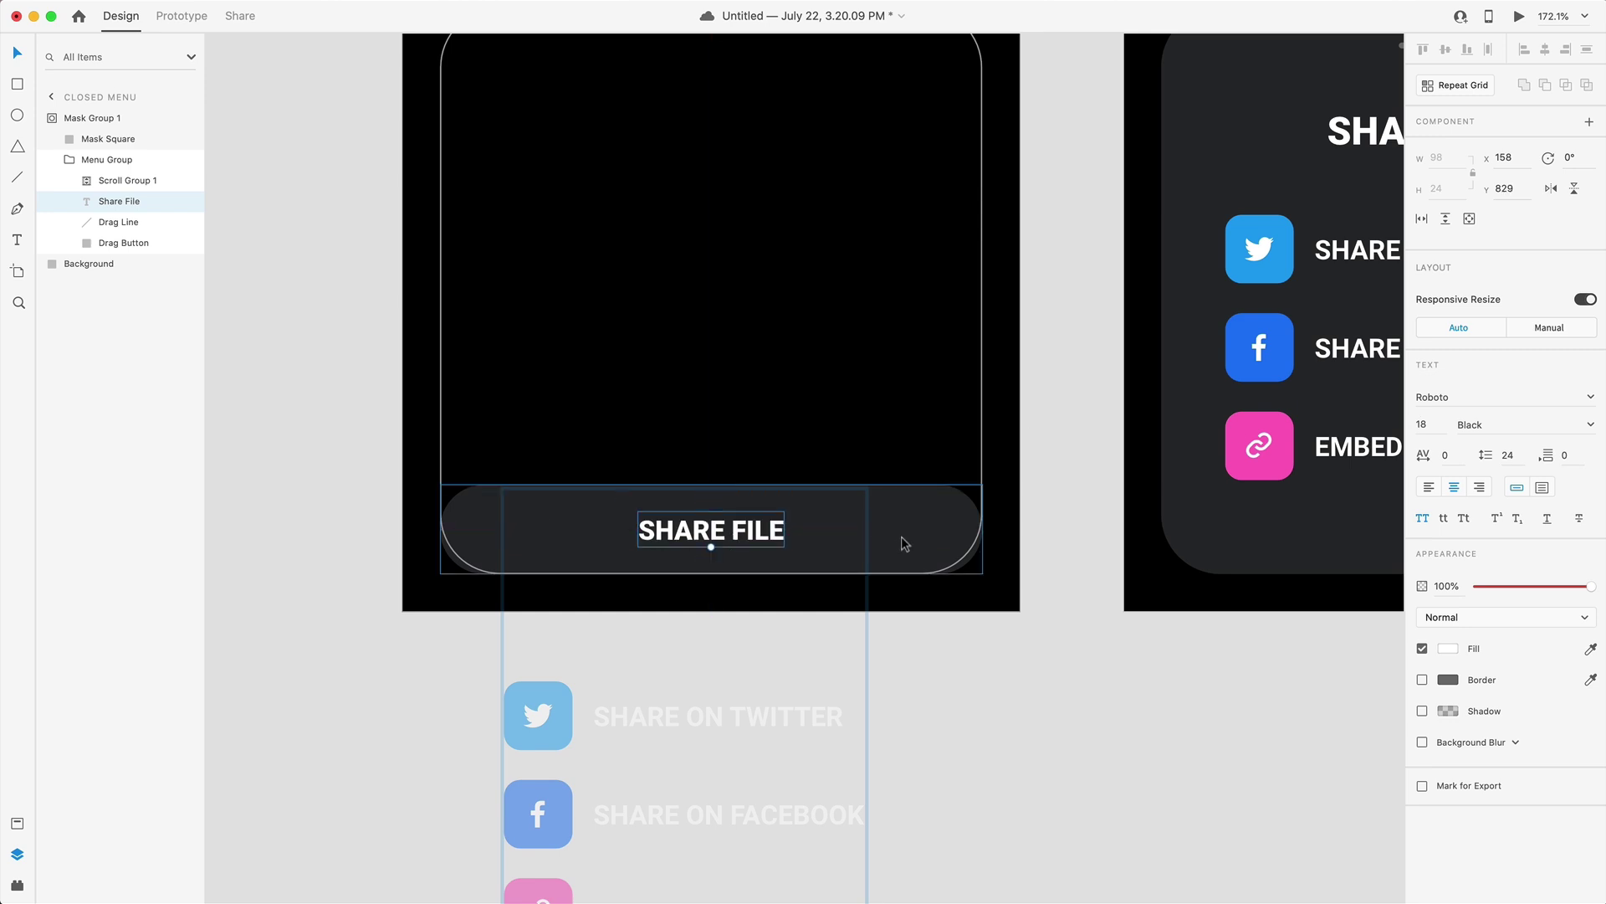
pyautogui.scroll(-3, 795, 549)
pyautogui.click(691, 559)
# Step: Inside Scroll Group 1, push the Facebook through Save As File rows down
pyautogui.doubleClick(726, 639)
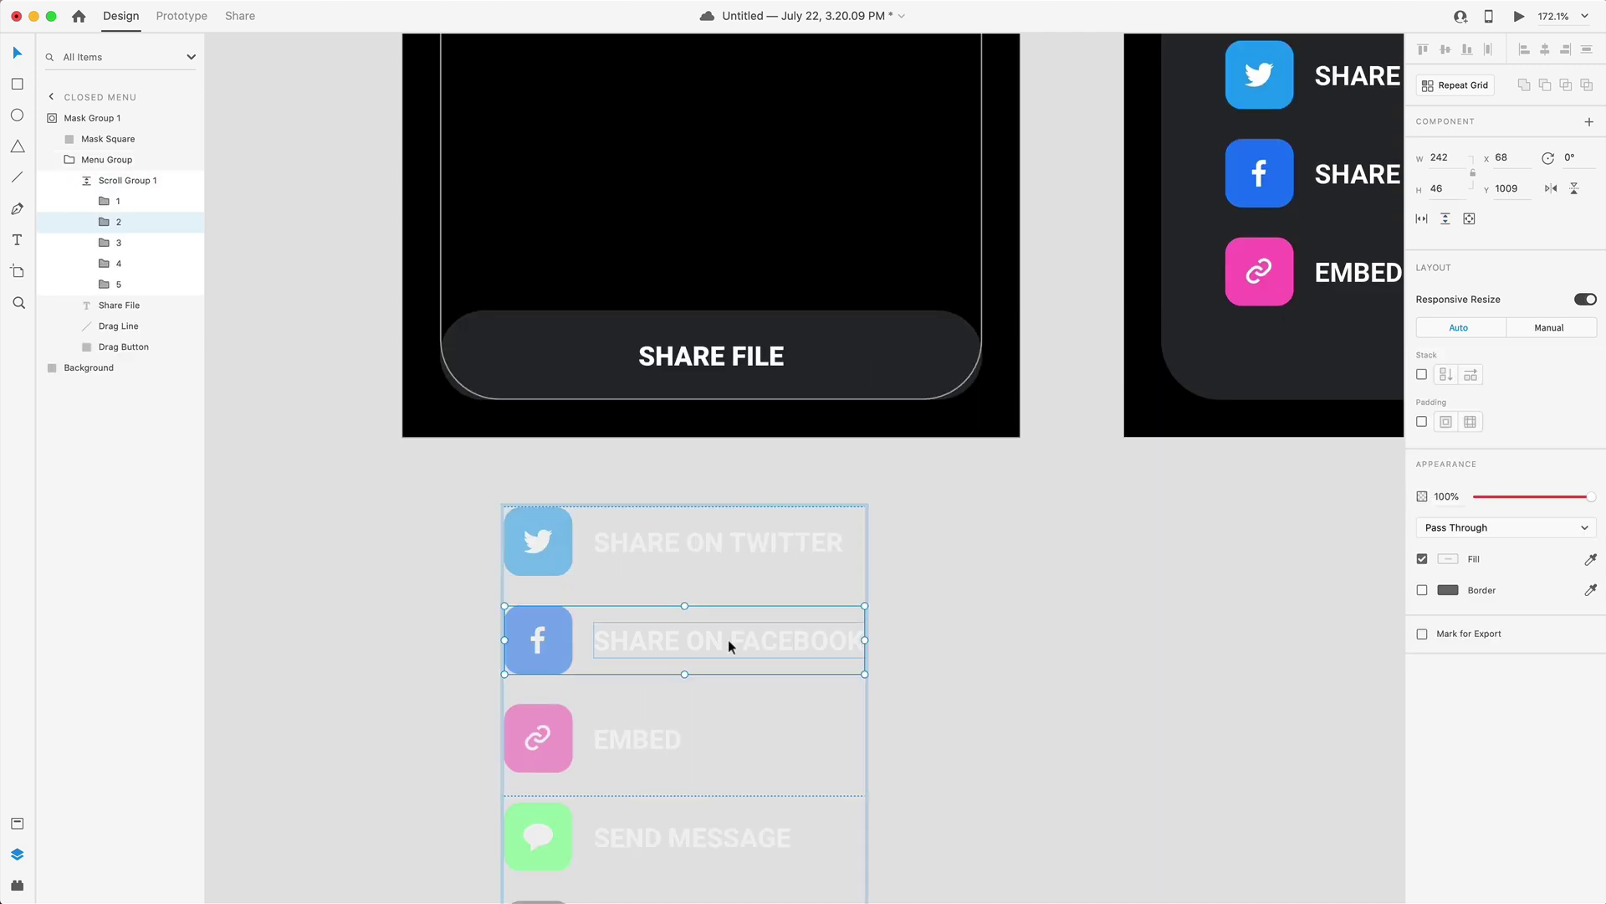
pyautogui.scroll(-5, 699, 605)
pyautogui.keyDown('shift'); pyautogui.click(620, 525); pyautogui.keyUp('shift')
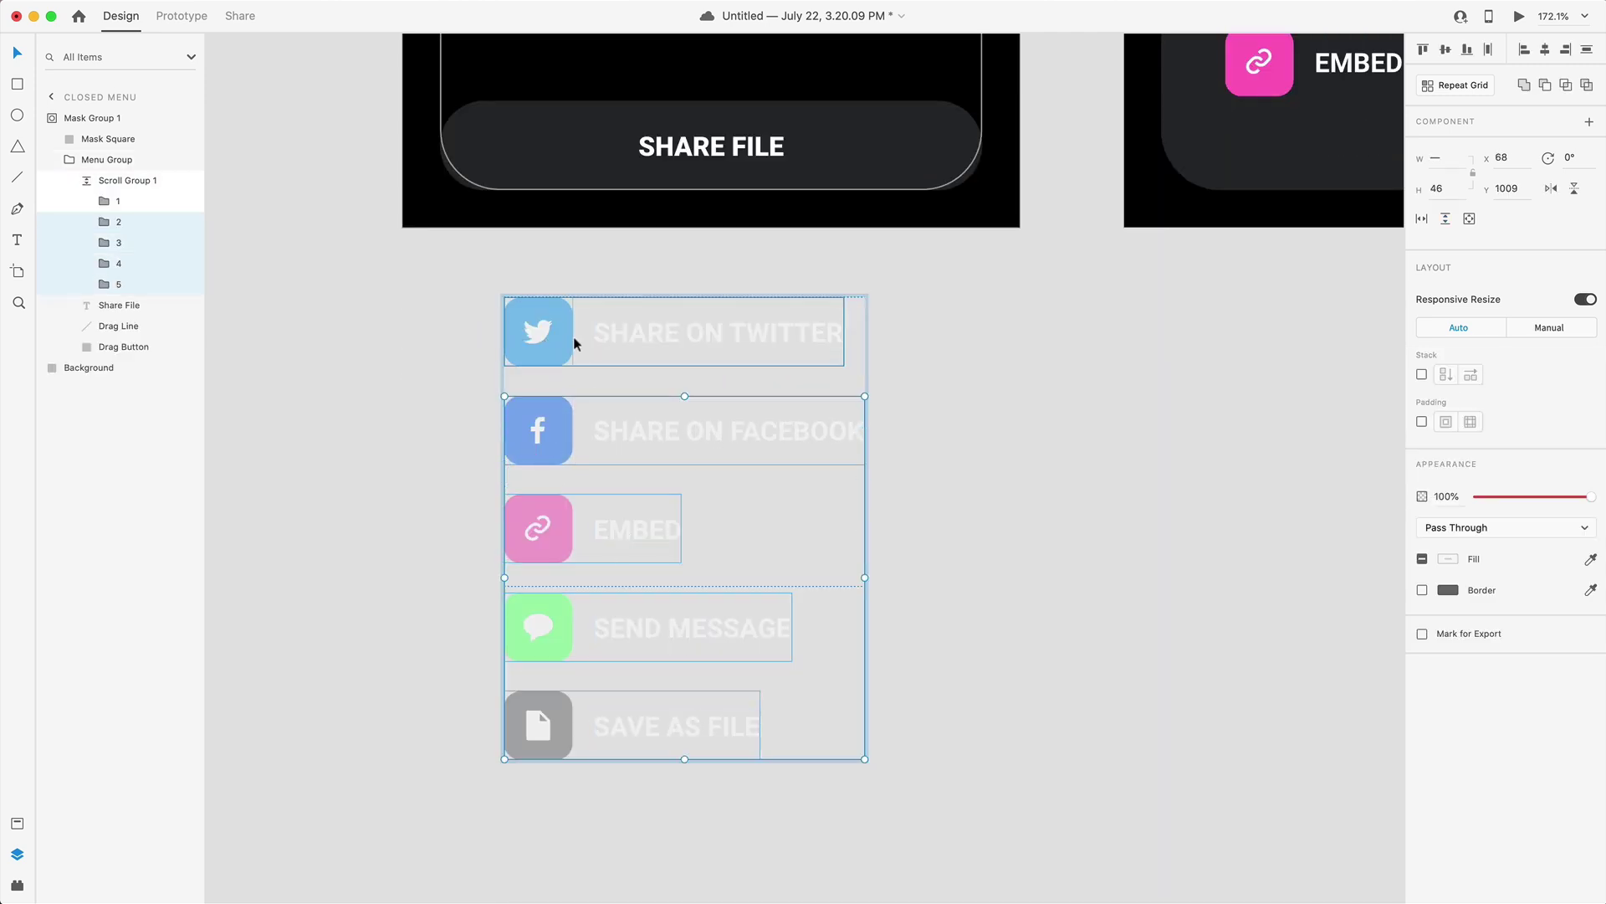
pyautogui.moveTo(635, 426); pyautogui.dragTo(631, 470)
# Step: Move Embed, Send Message and Save As File further down, leaving a gap after Facebook
pyautogui.scroll(-2, 669, 468)
pyautogui.keyDown('shift'); pyautogui.click(535, 364); pyautogui.keyUp('shift')
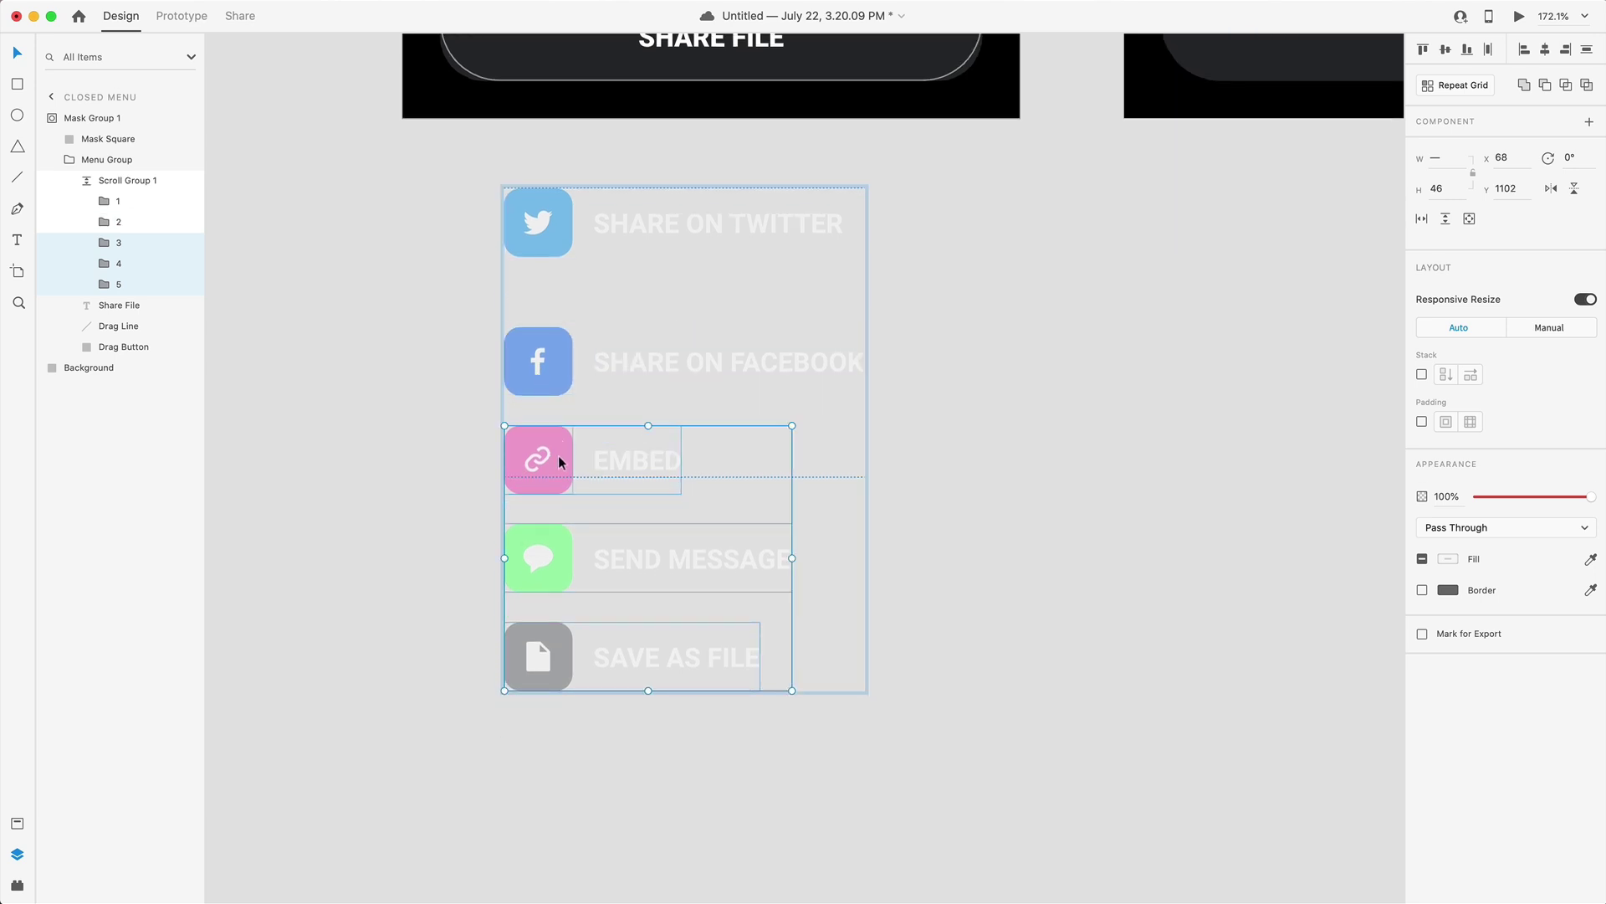
pyautogui.moveTo(529, 451); pyautogui.dragTo(544, 596)
pyautogui.scroll(1, 669, 351)
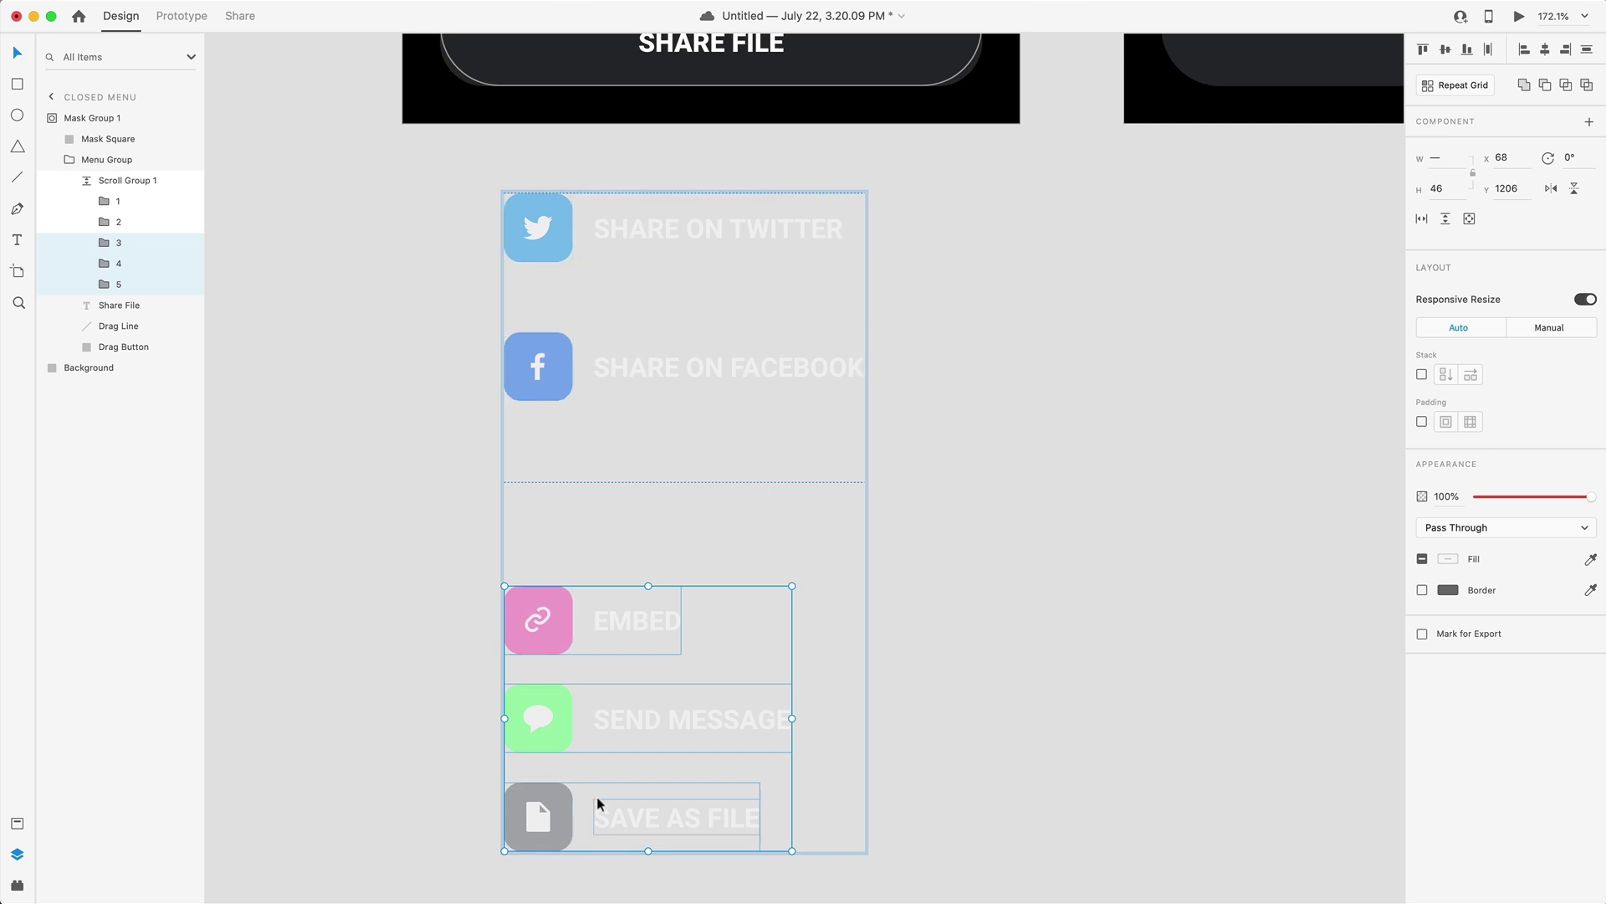
pyautogui.scroll(5, 950, 531)
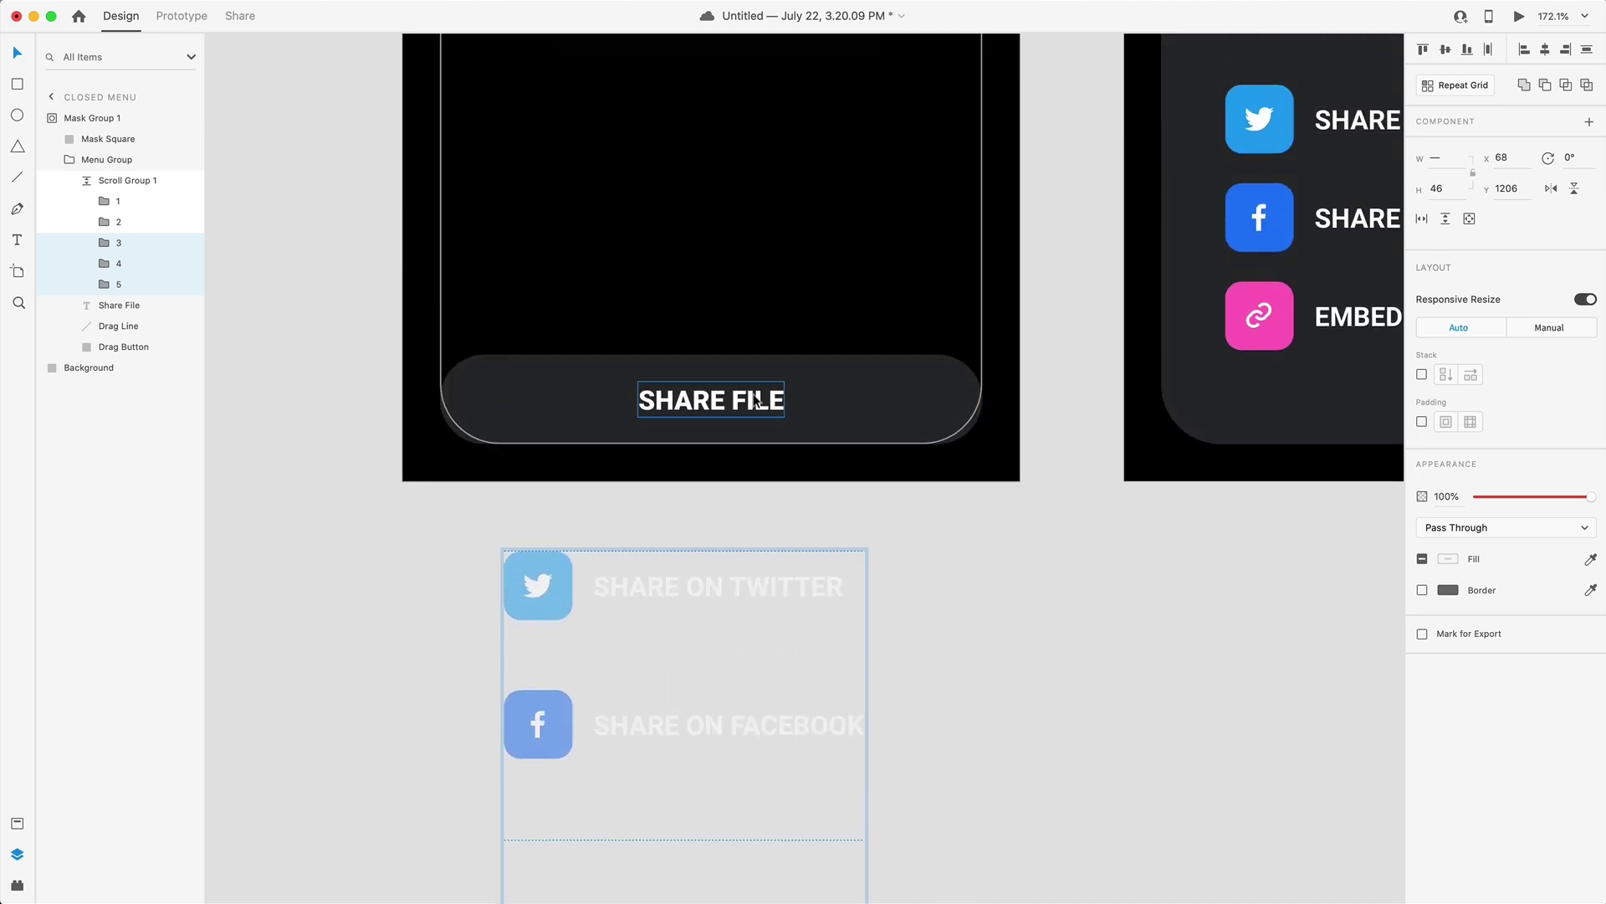
pyautogui.scroll(3, 745, 365)
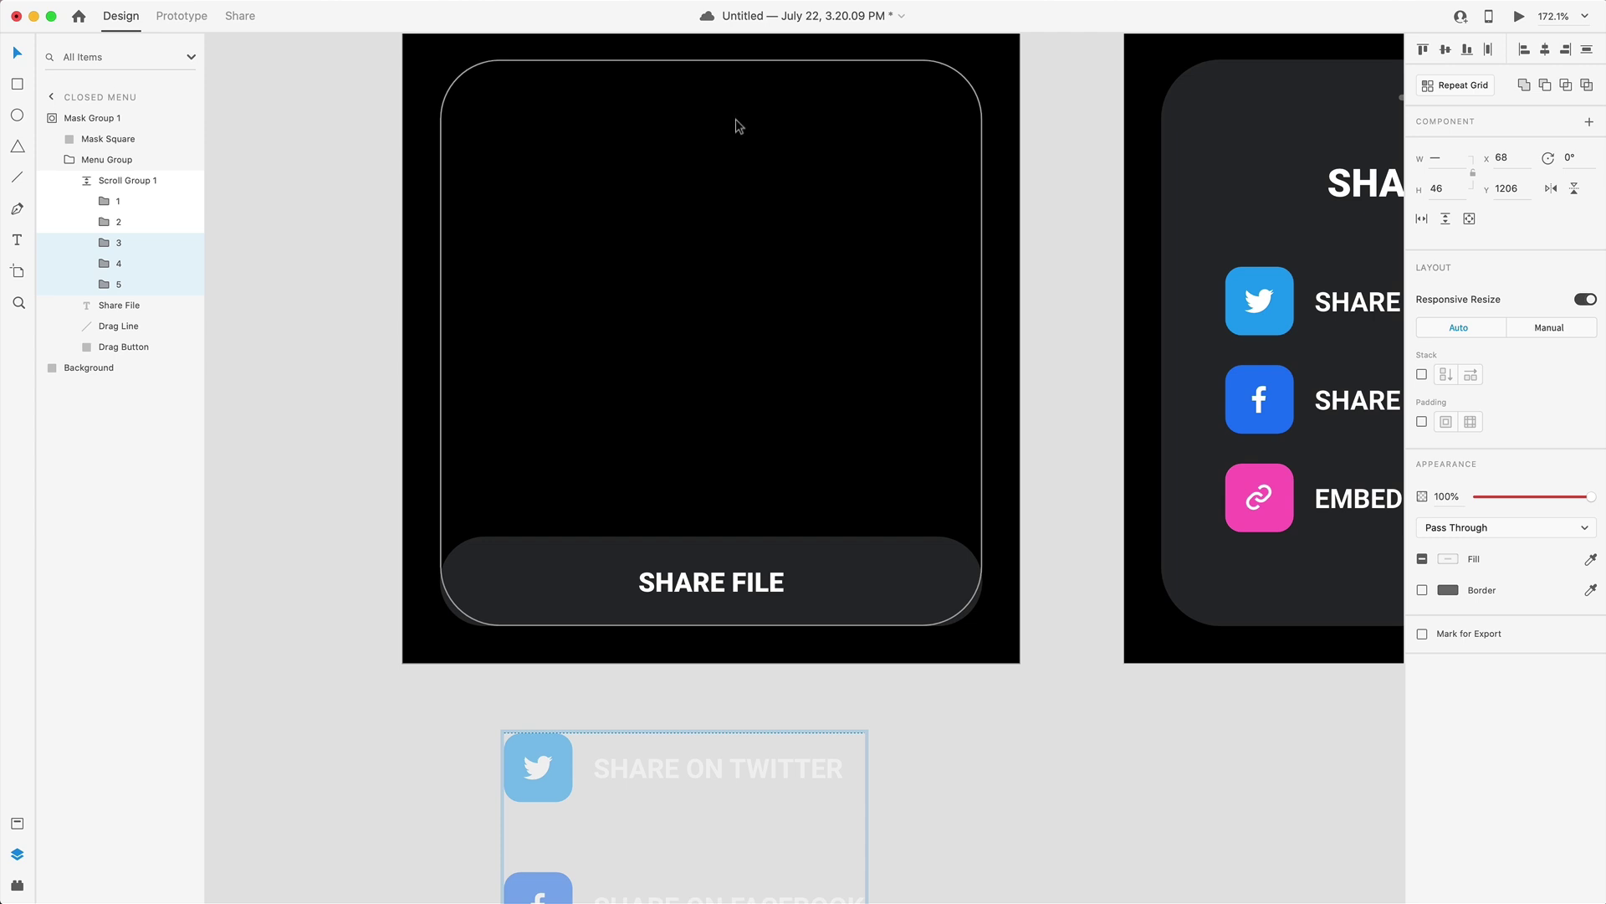
pyautogui.scroll(-1, 728, 168)
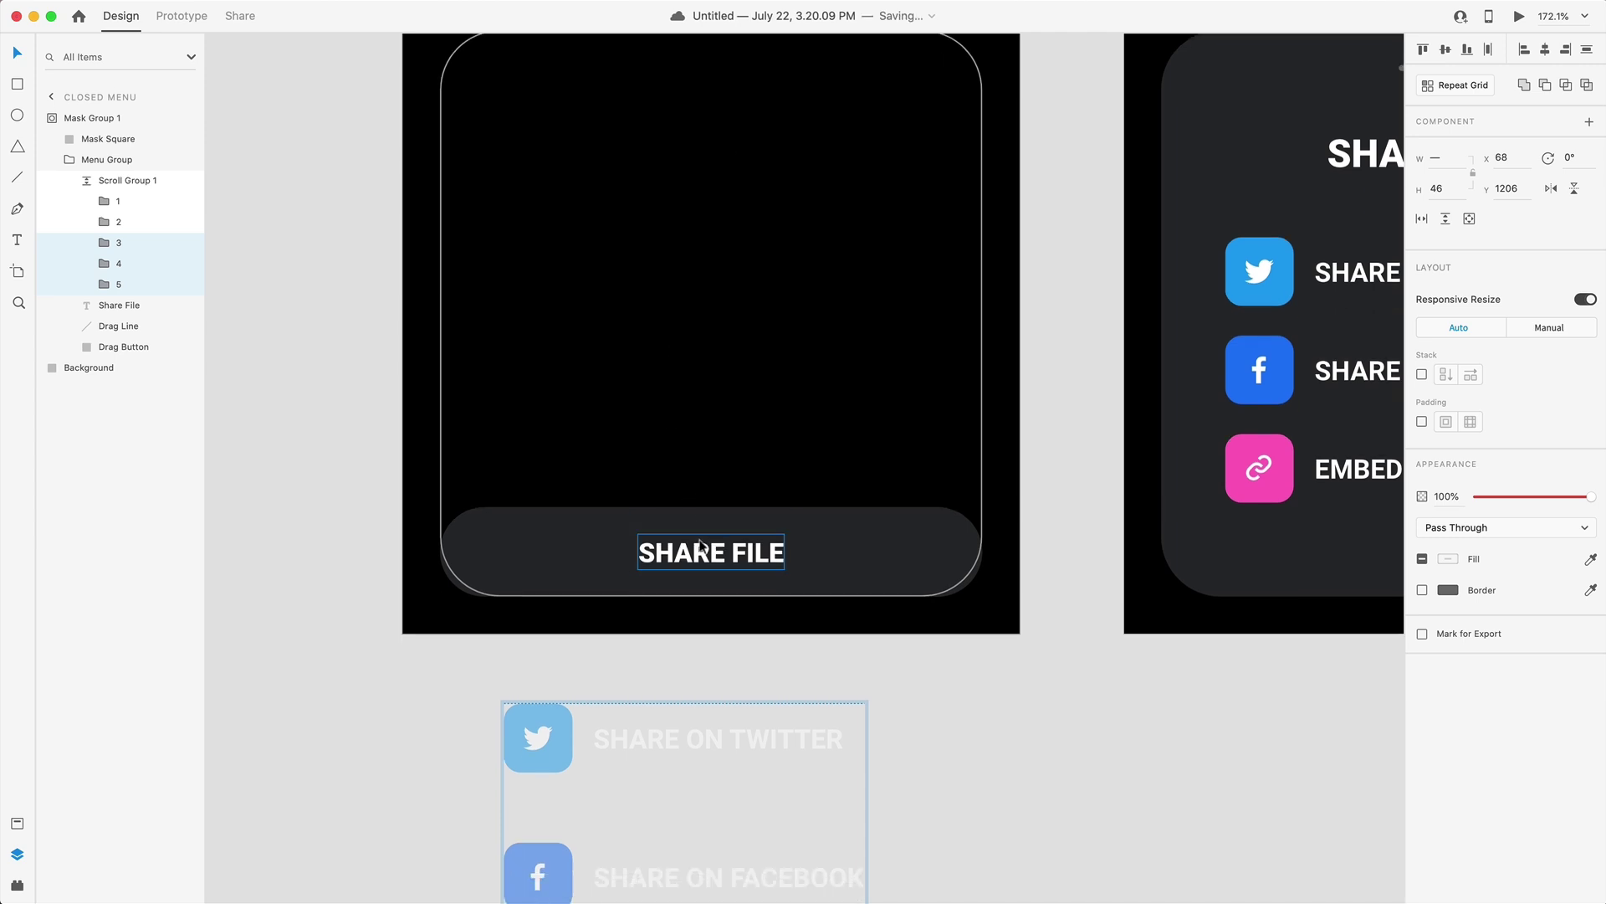
pyautogui.scroll(2, 753, 149)
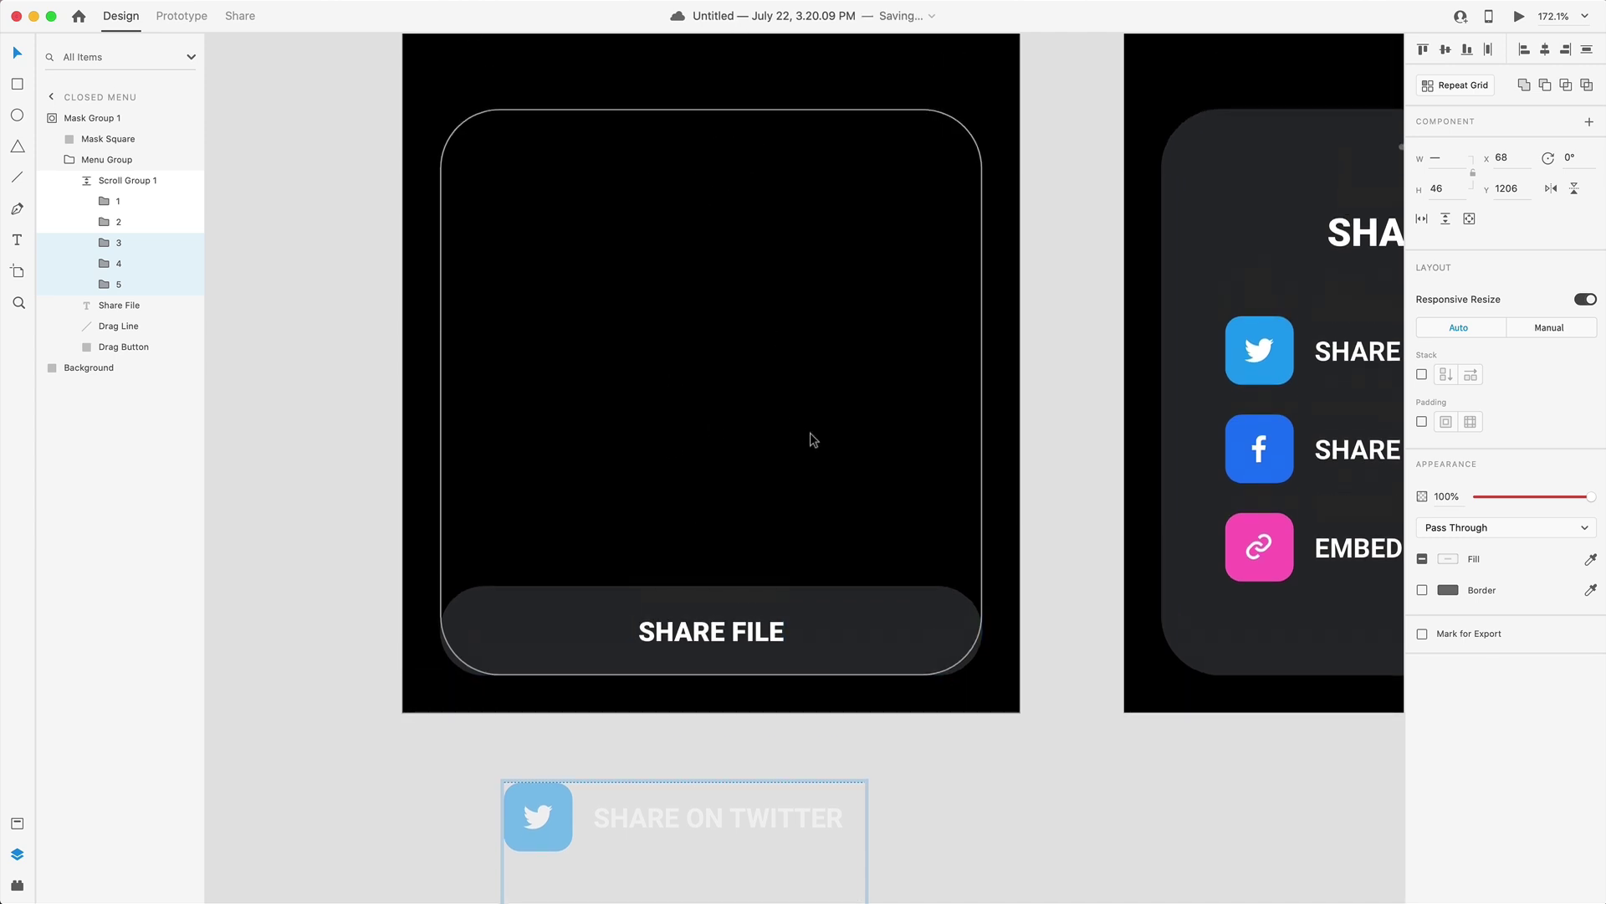
pyautogui.click(1063, 816)
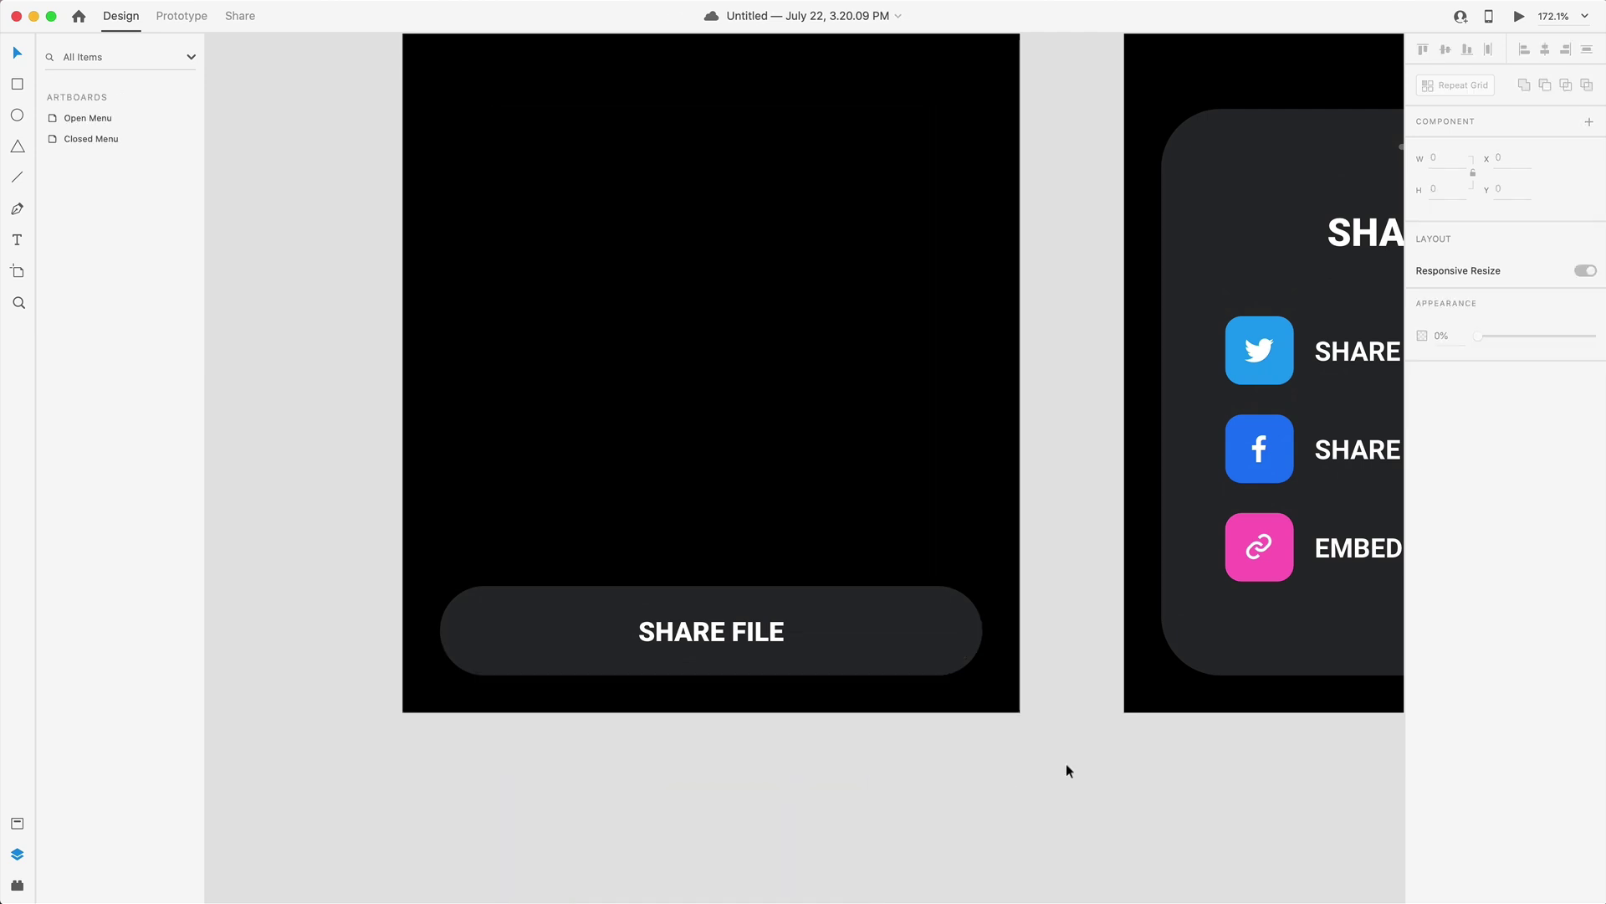
# Step: Preview the prototype, expand the share sheet, scroll its options and drag it closed
pyautogui.press('super+0')
pyautogui.click(1519, 16)
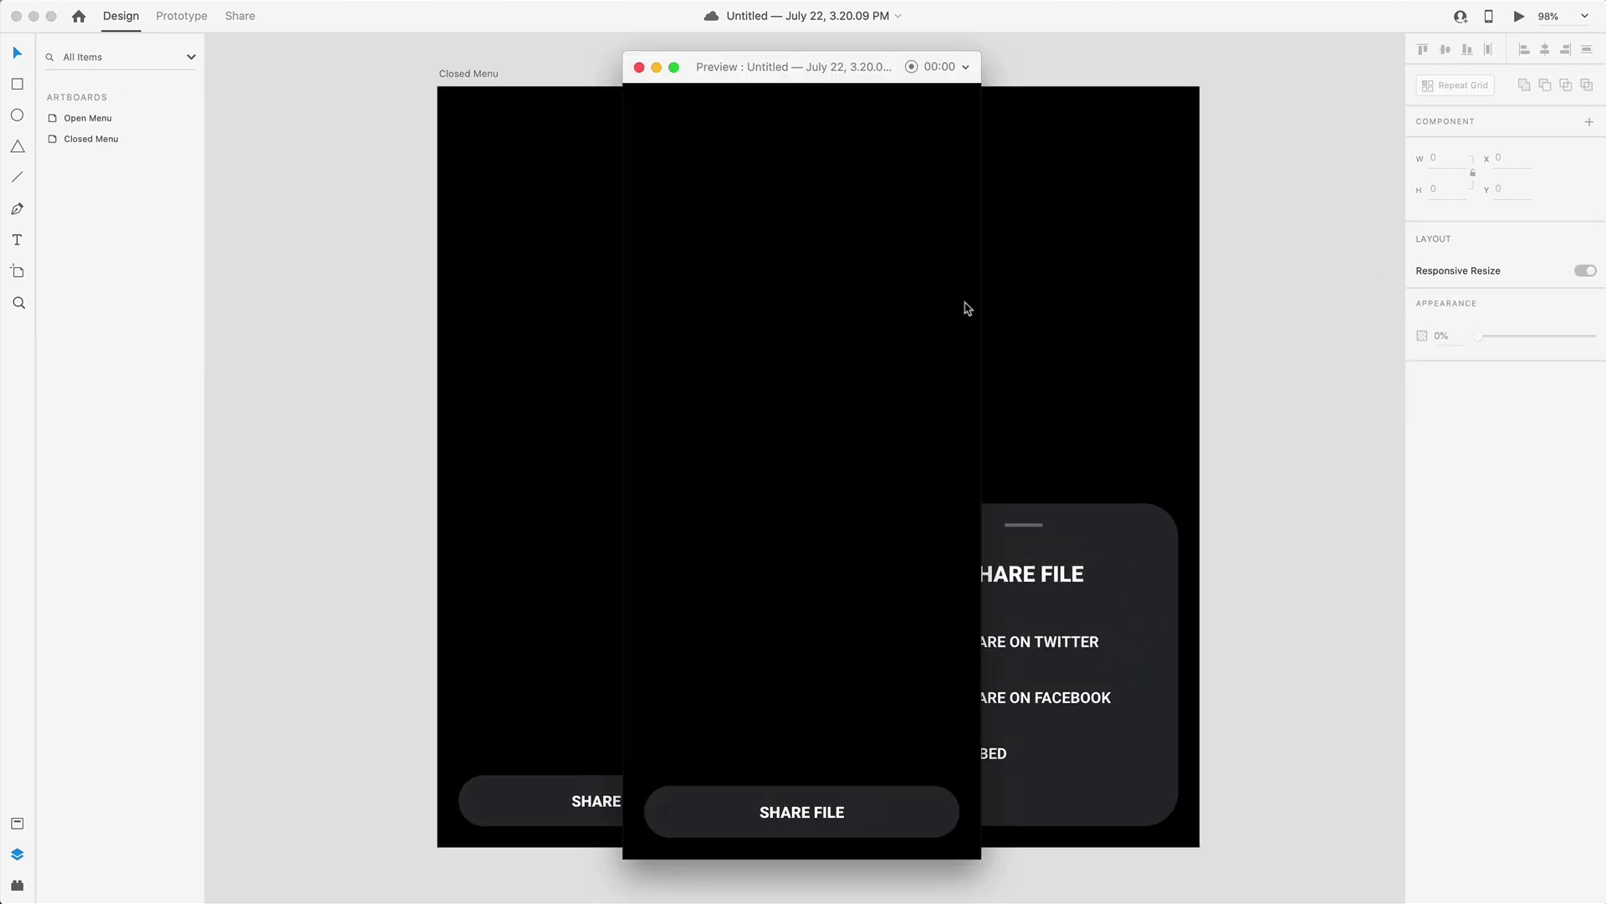
pyautogui.click(817, 813)
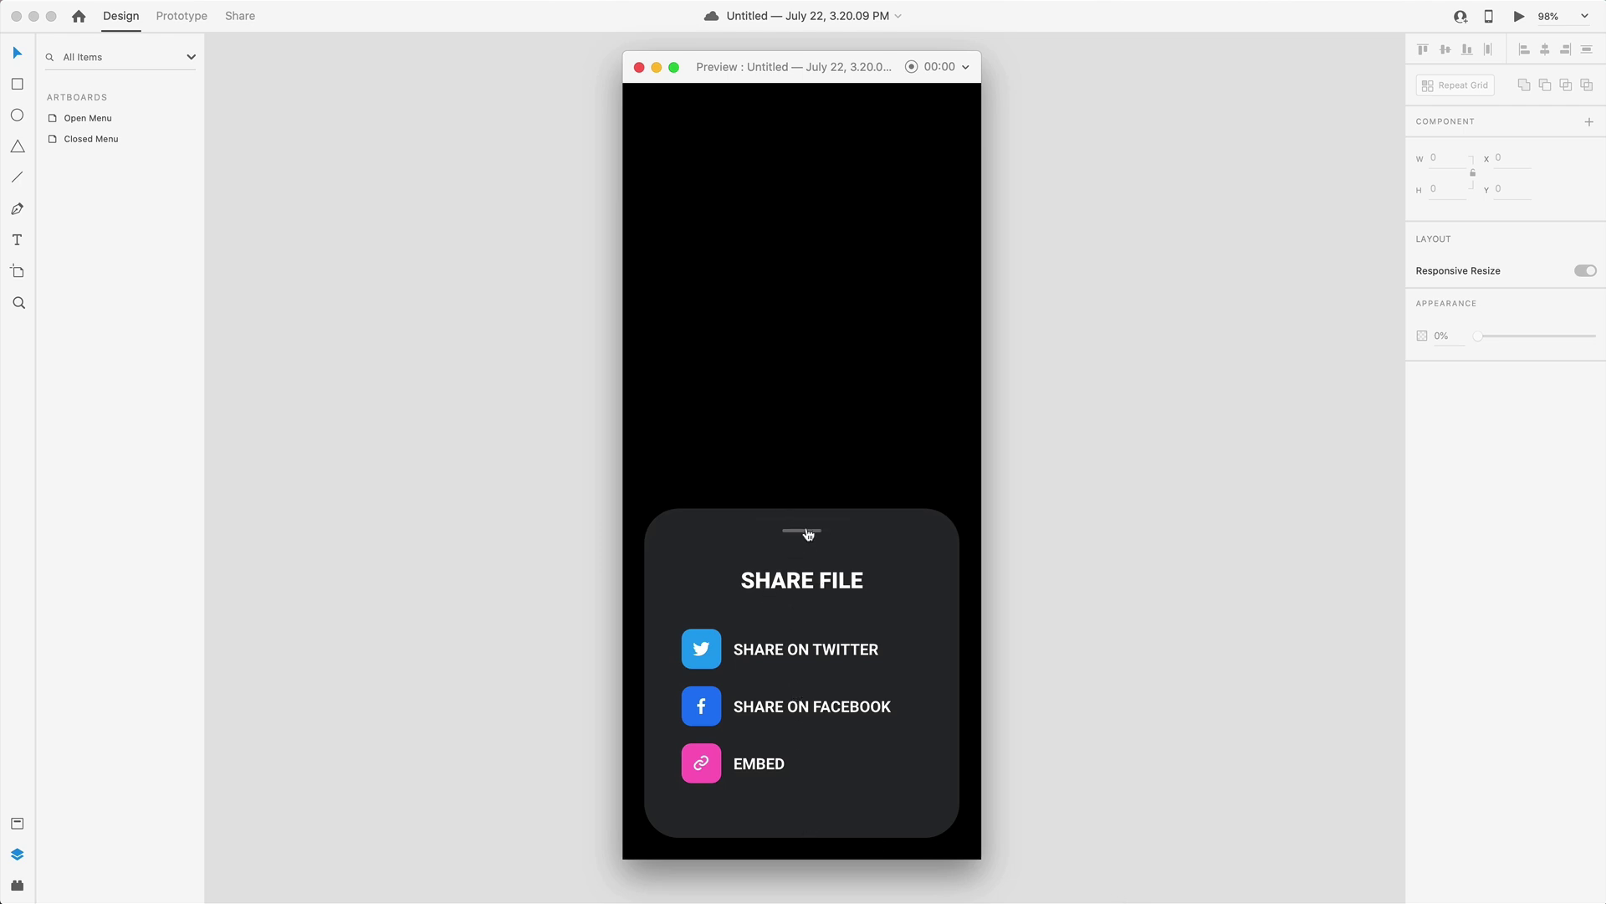
pyautogui.scroll(-3, 804, 721)
pyautogui.scroll(3, 781, 663)
pyautogui.moveTo(796, 538); pyautogui.dragTo(789, 825)
# Step: Scroll the option list again and pull it back to Twitter and Facebook
pyautogui.scroll(-3, 813, 707)
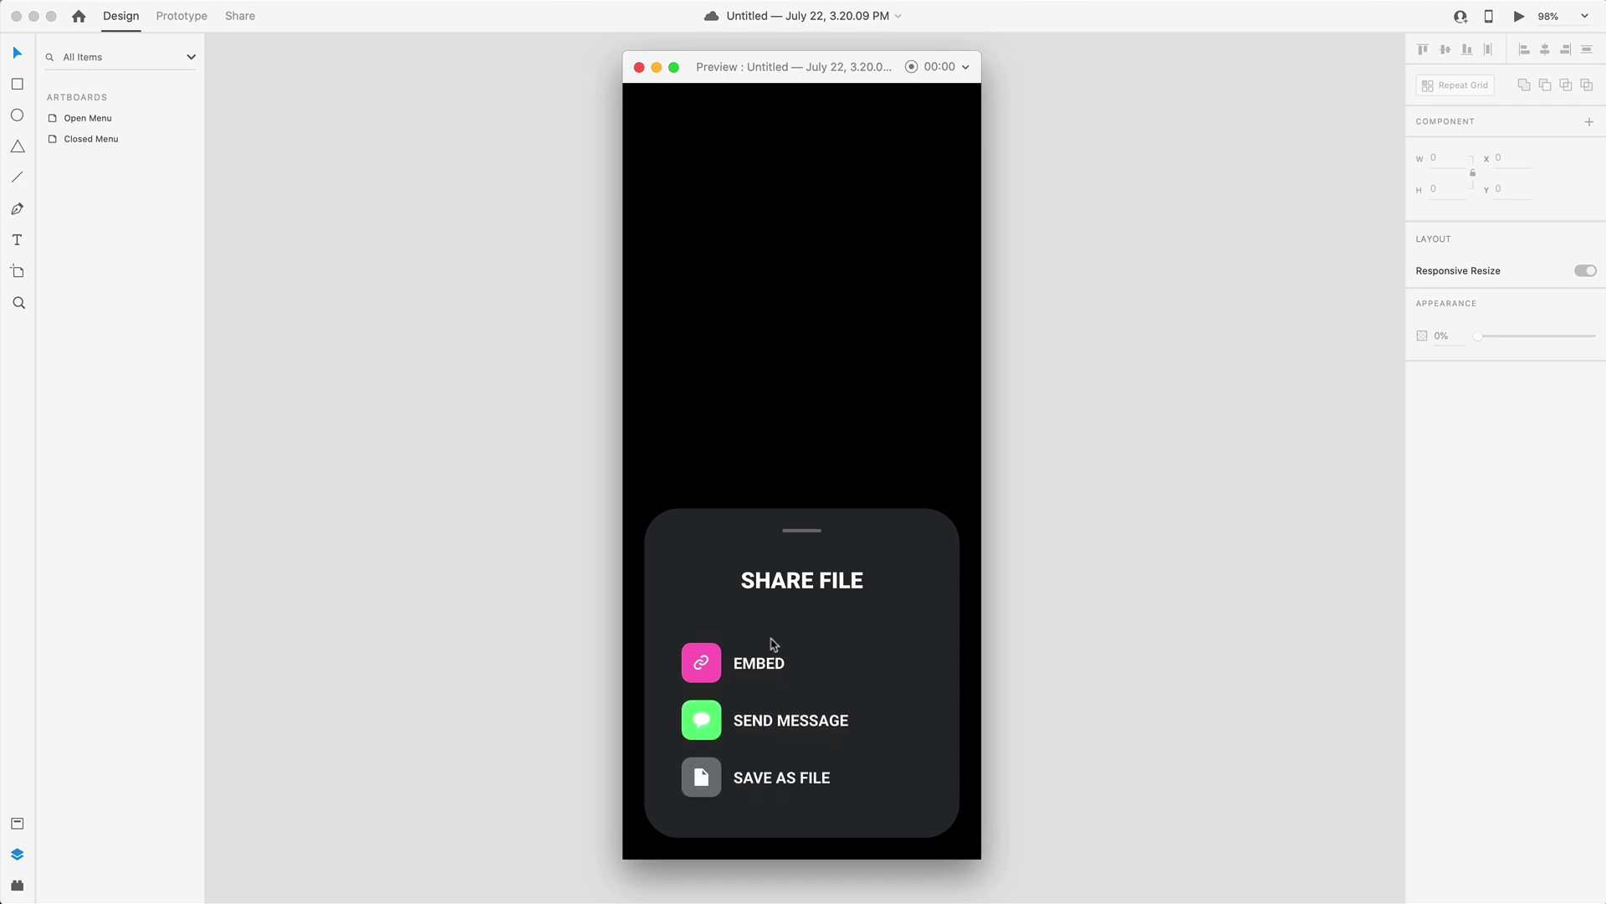
pyautogui.scroll(4, 820, 728)
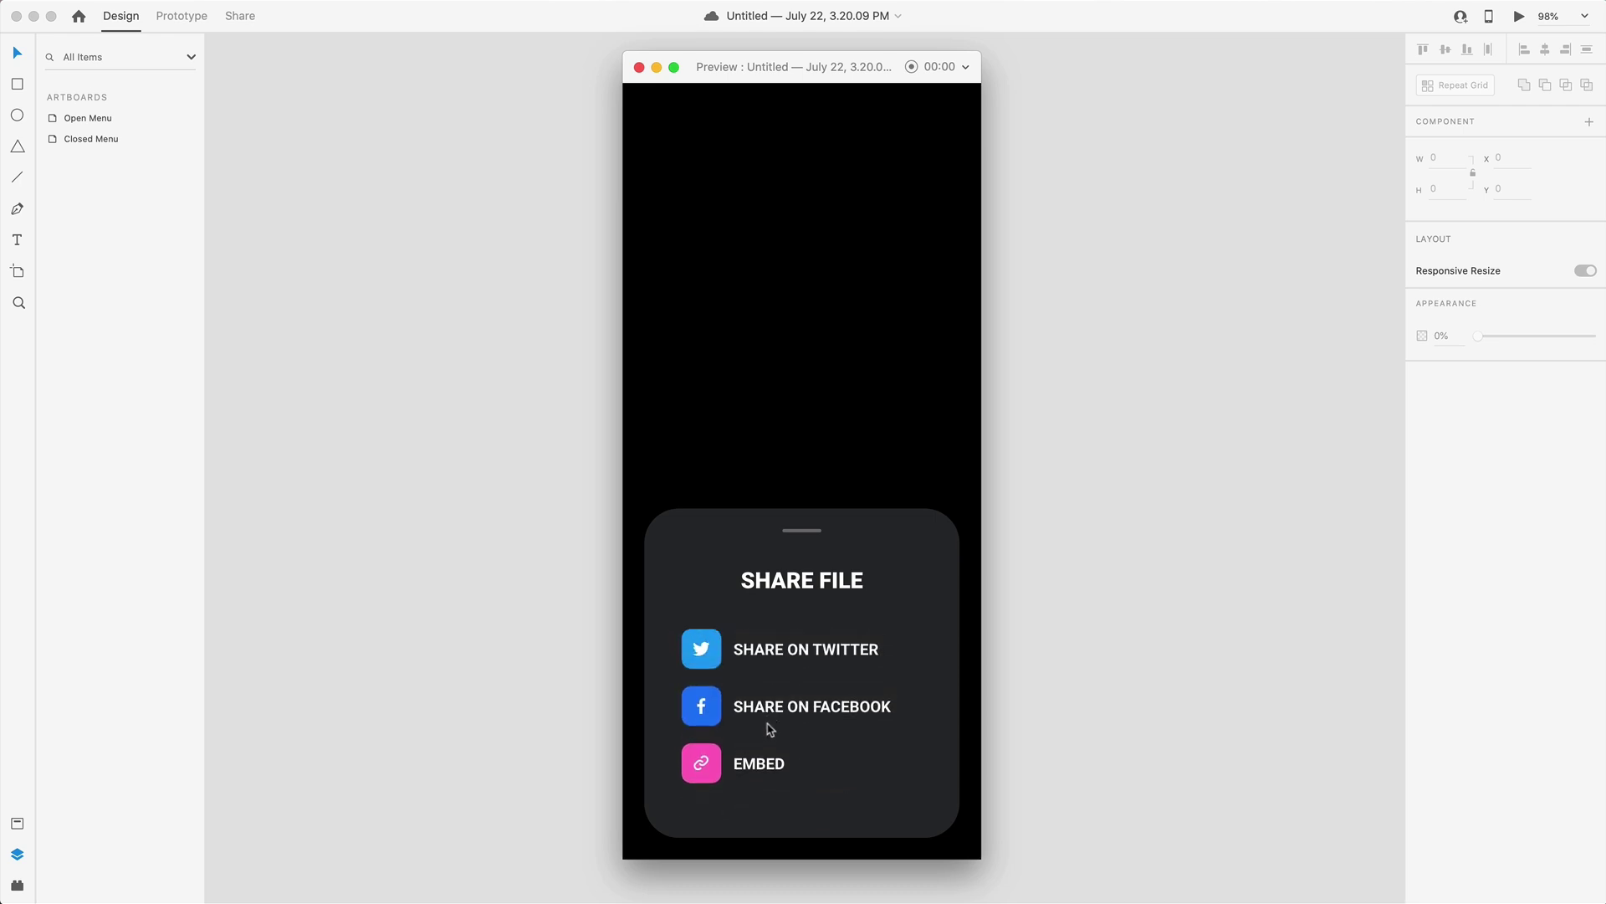
pyautogui.scroll(-3, 764, 728)
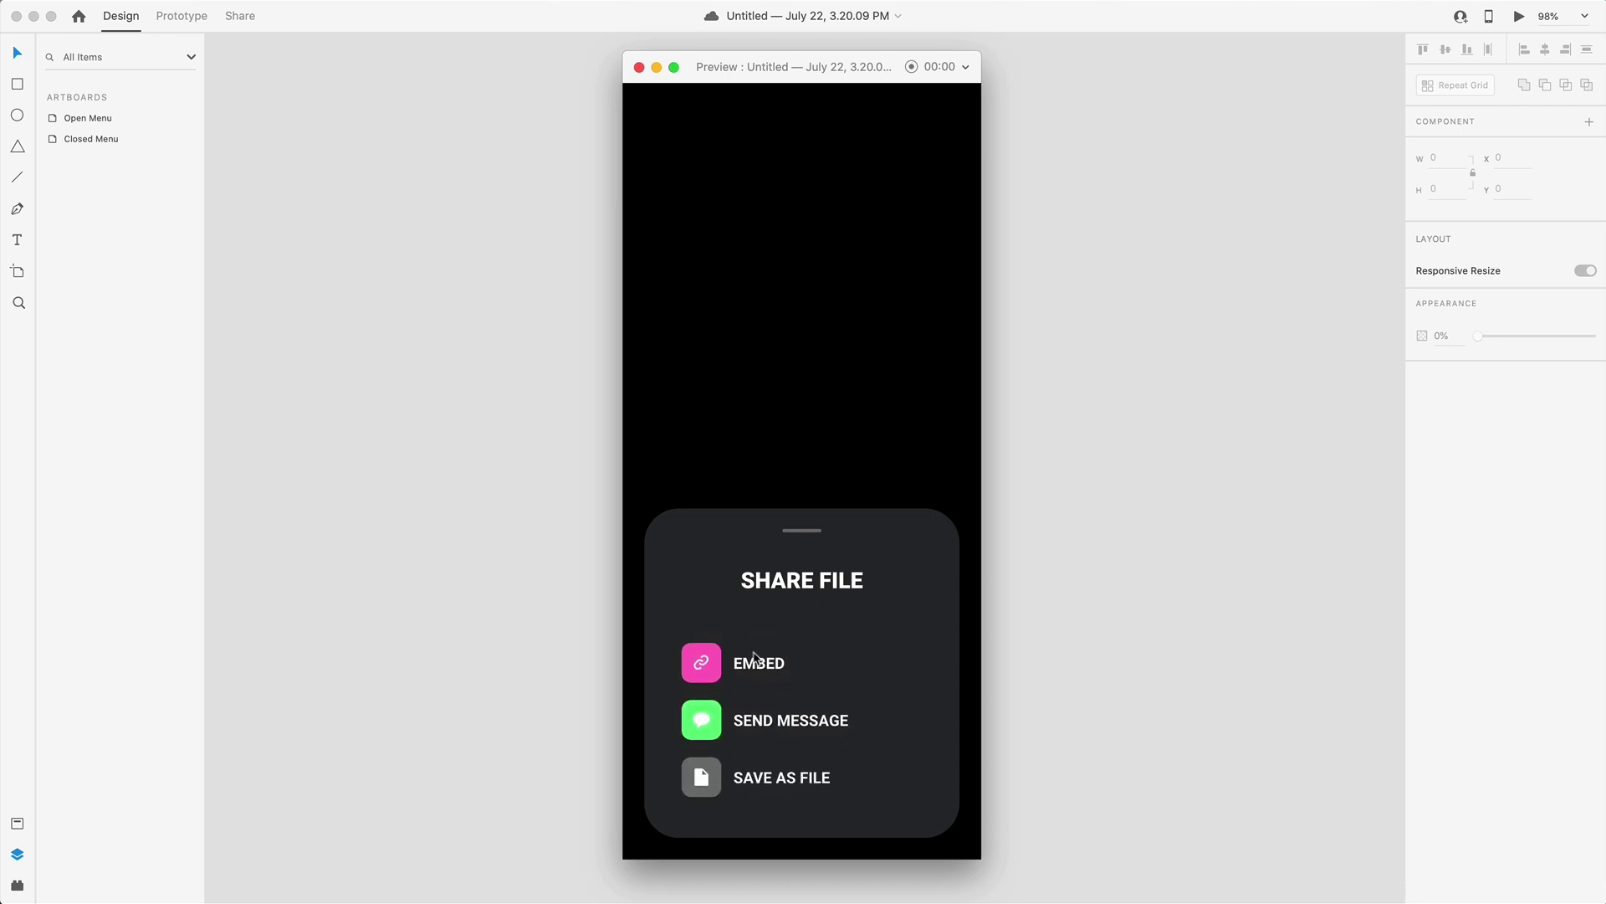
pyautogui.scroll(3, 772, 657)
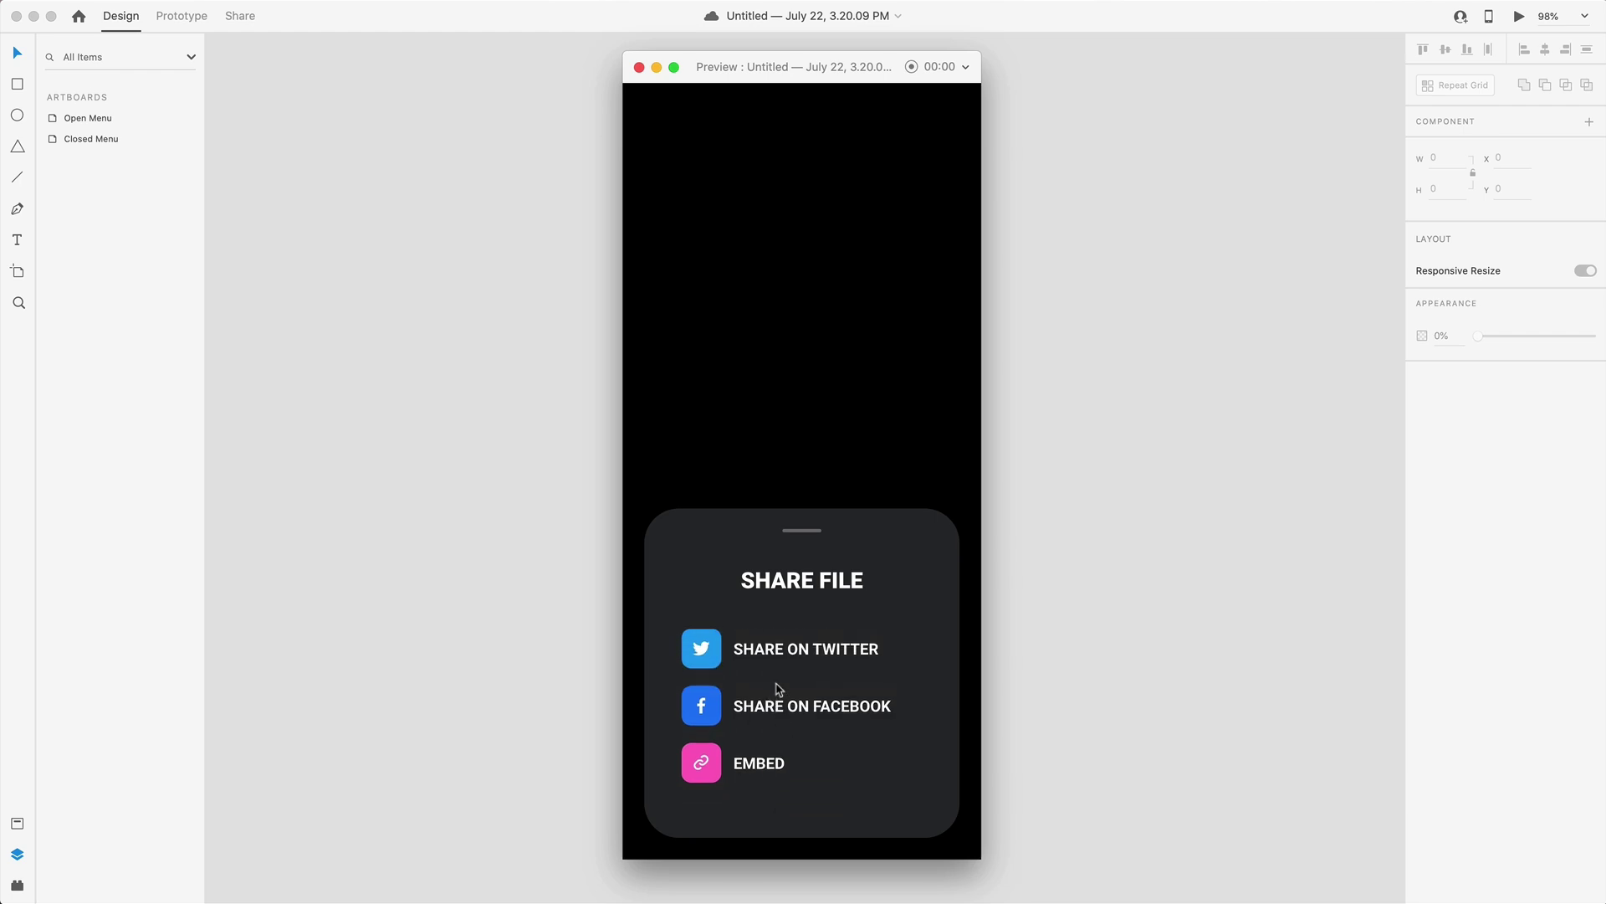
pyautogui.scroll(-3, 768, 702)
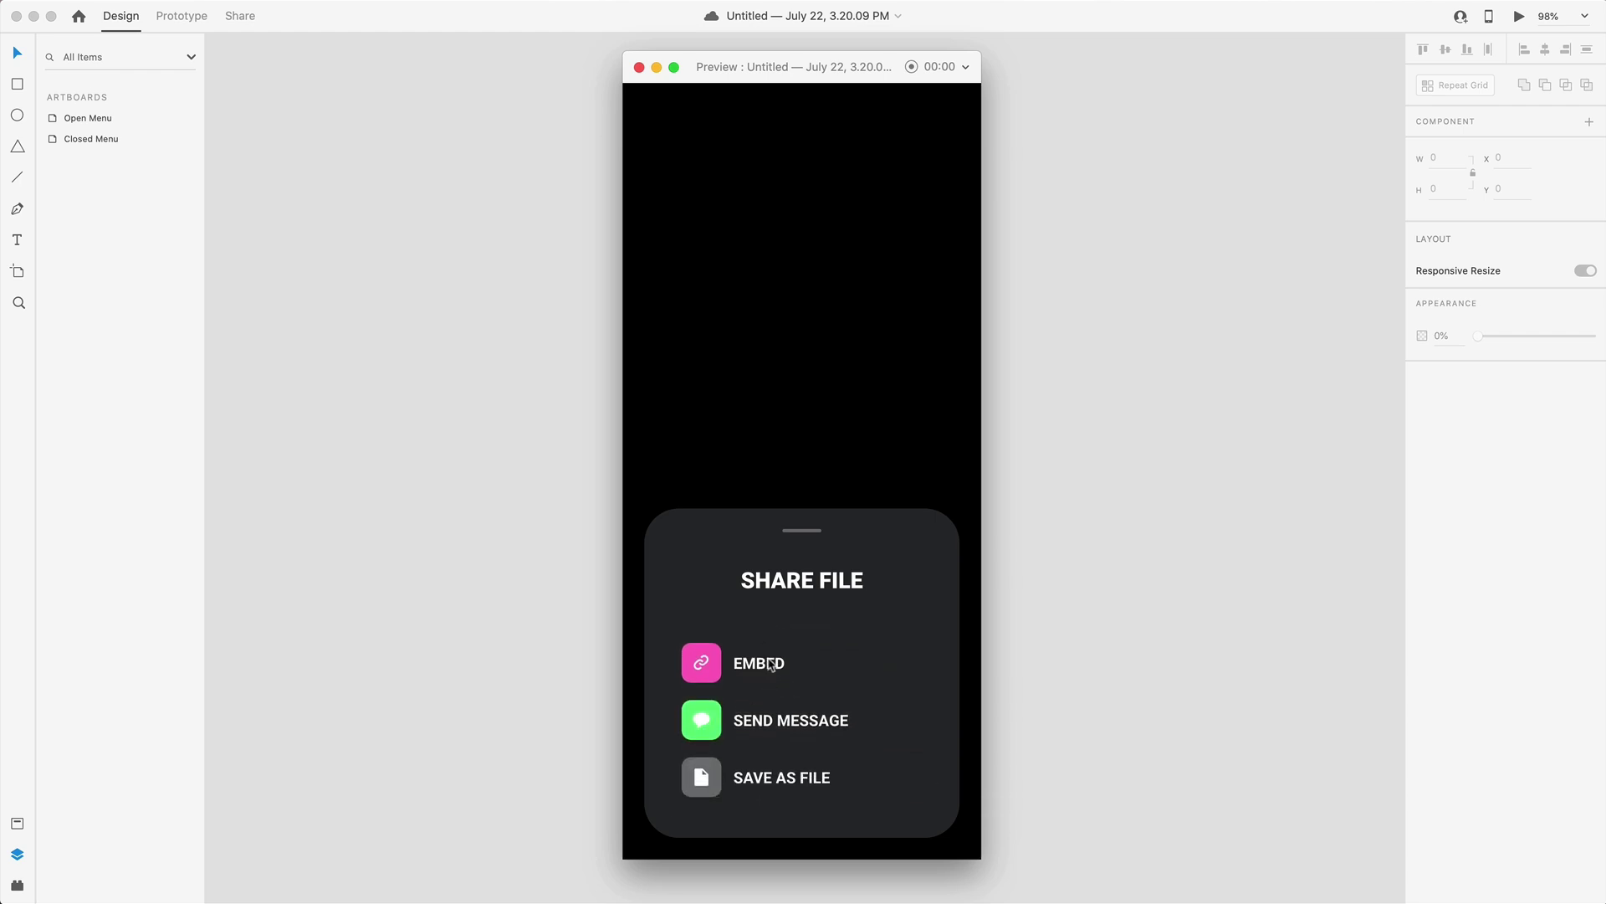
pyautogui.moveTo(774, 669); pyautogui.dragTo(789, 796)
# Step: Close the share sheet, then place the Unsorted change-country card under Stage: Change Country
pyautogui.moveTo(806, 545); pyautogui.dragTo(809, 604)
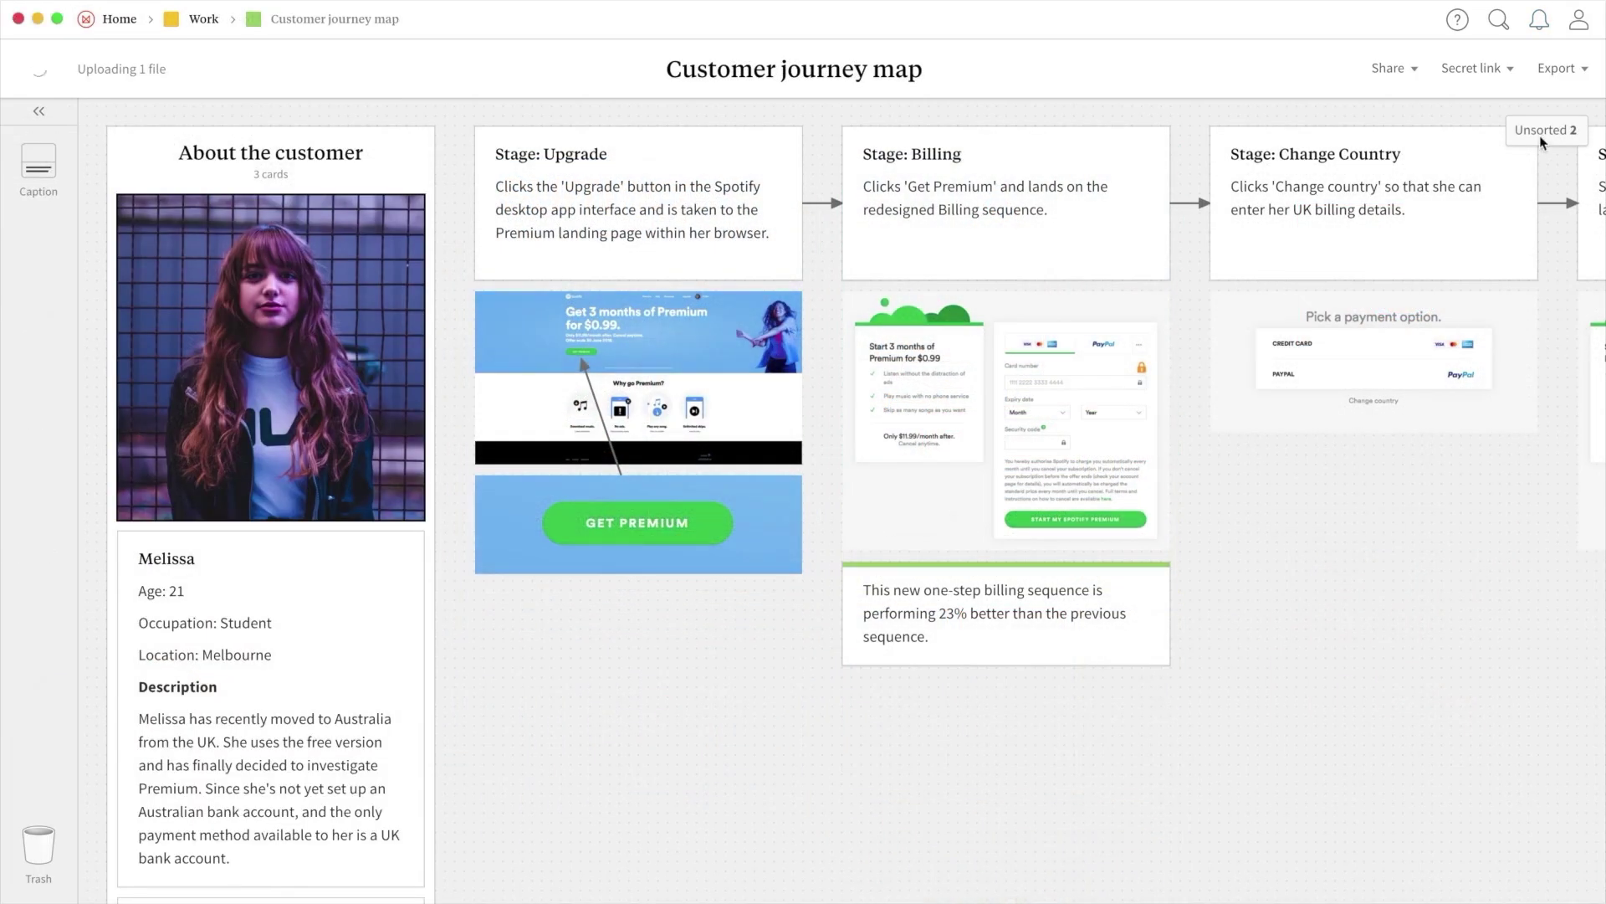
pyautogui.click(1543, 142)
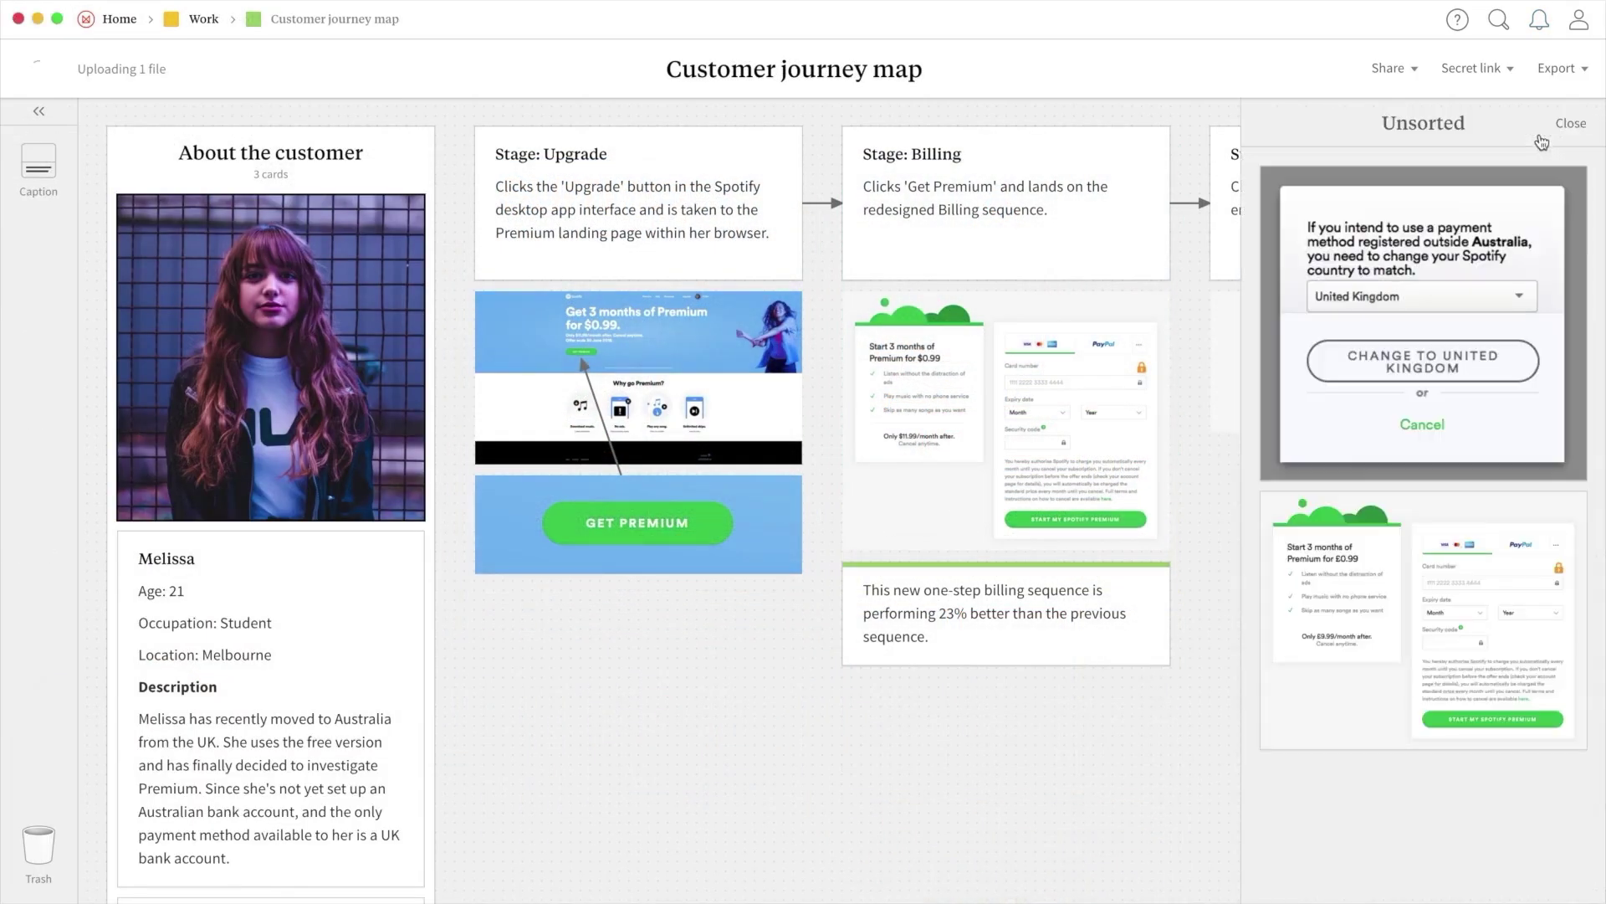
pyautogui.moveTo(1491, 245); pyautogui.dragTo(1428, 499)
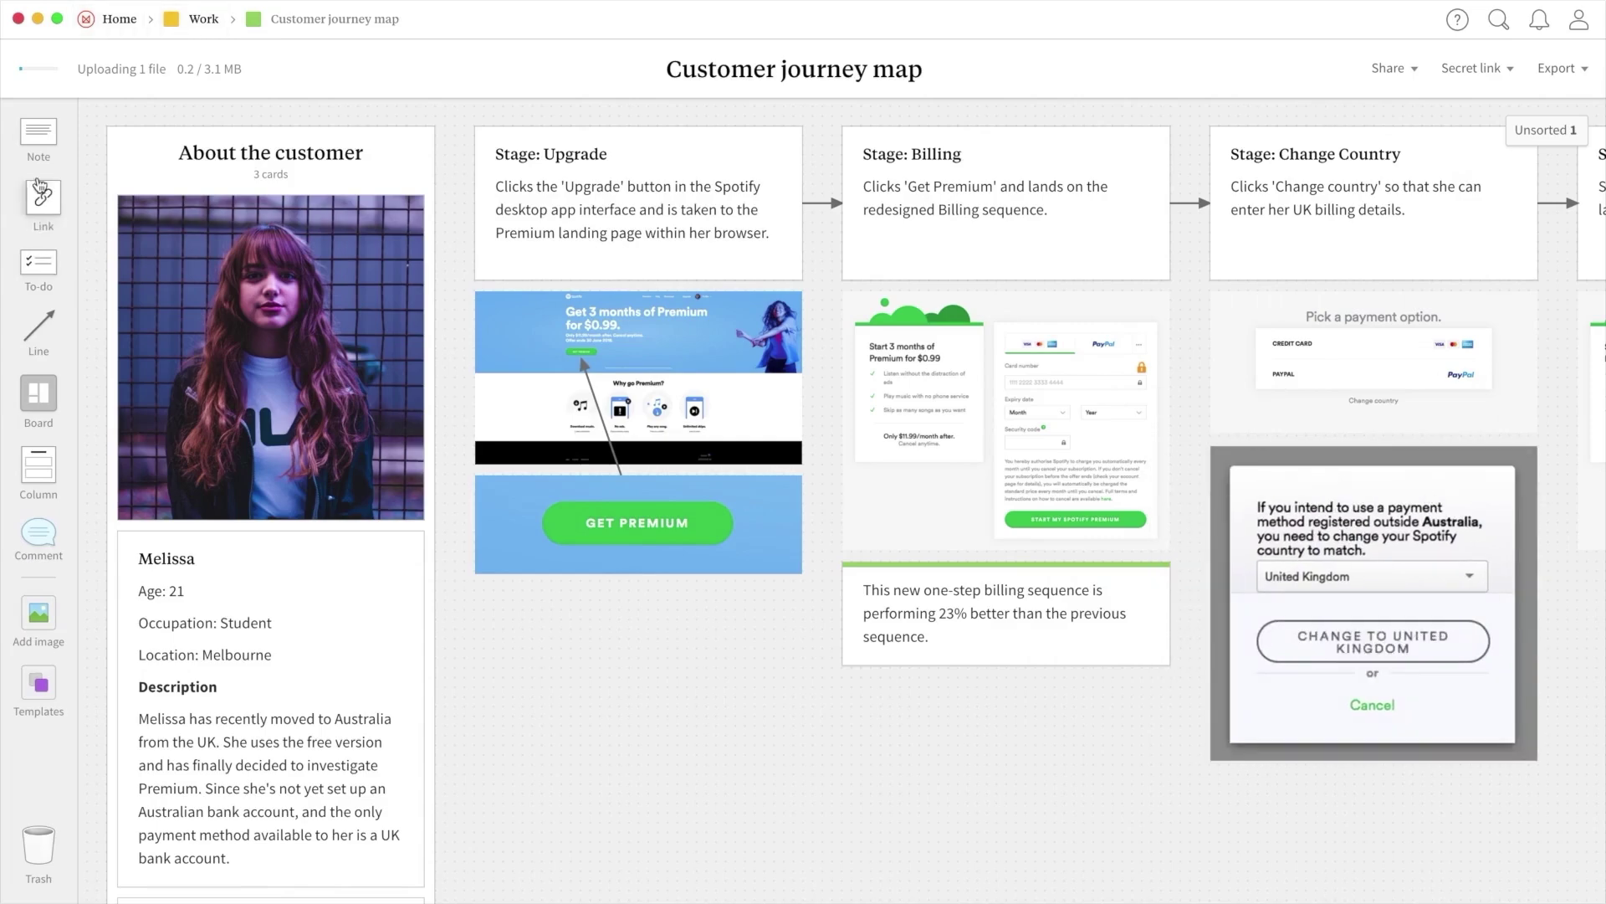